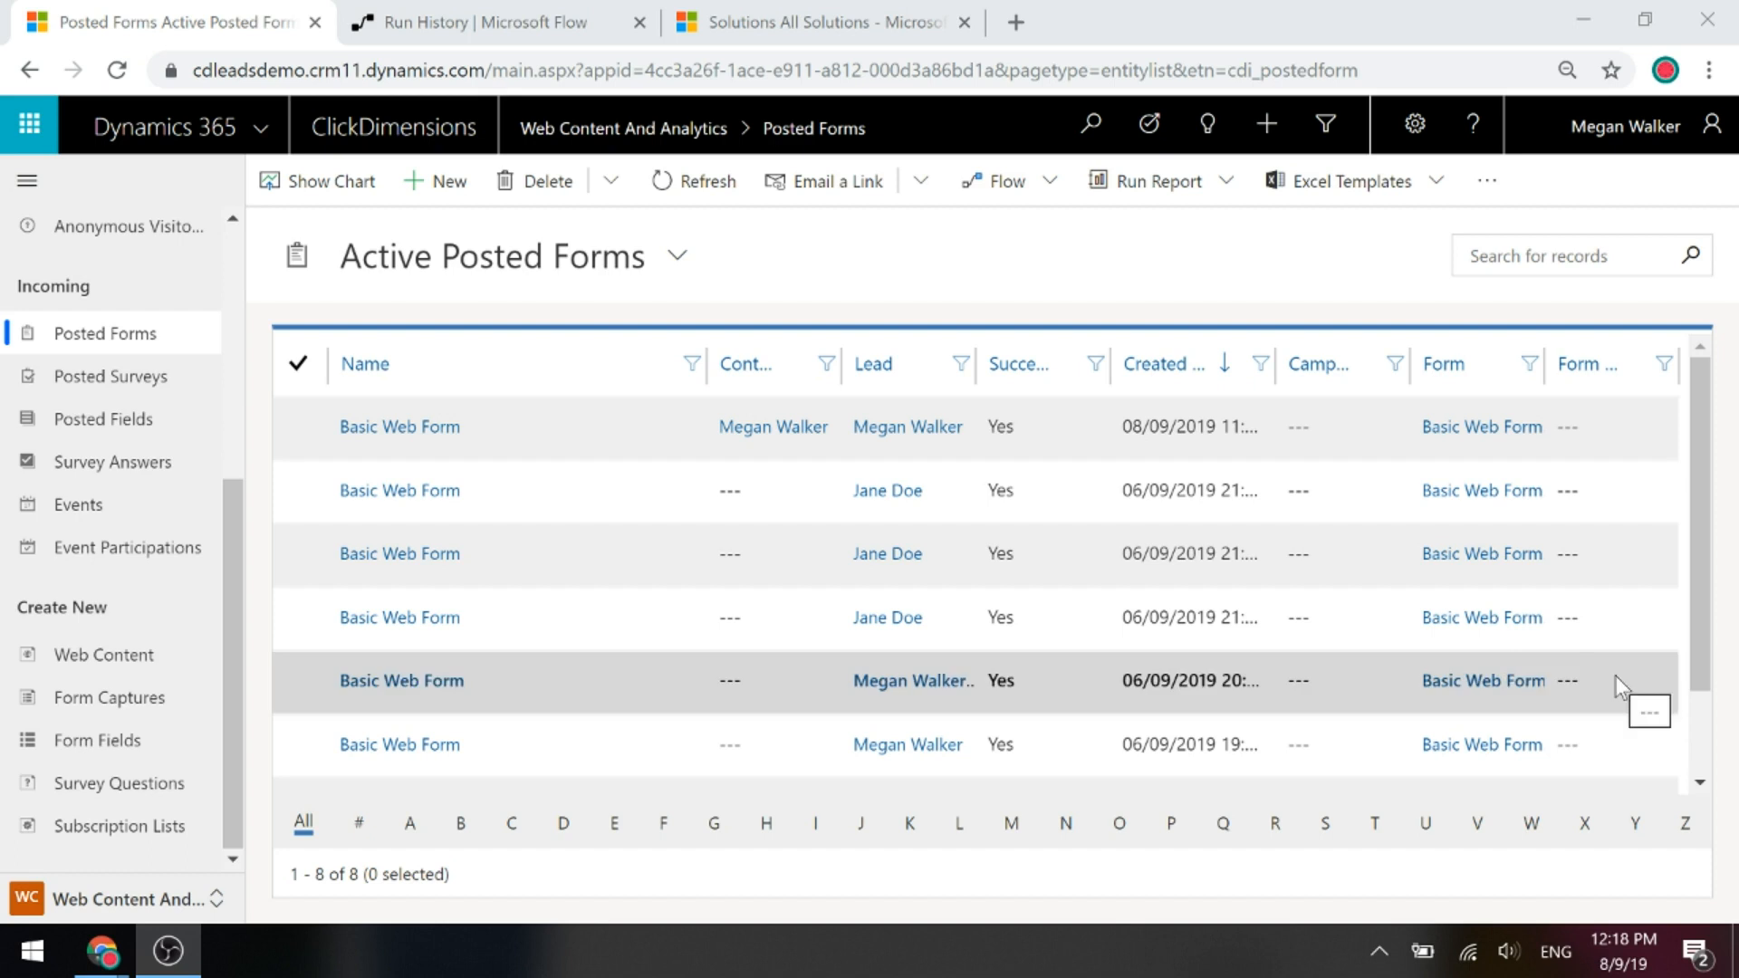
Open Web Content and maximize the Form Editor to show the Basic Online Form's fields.
left_click(124, 673)
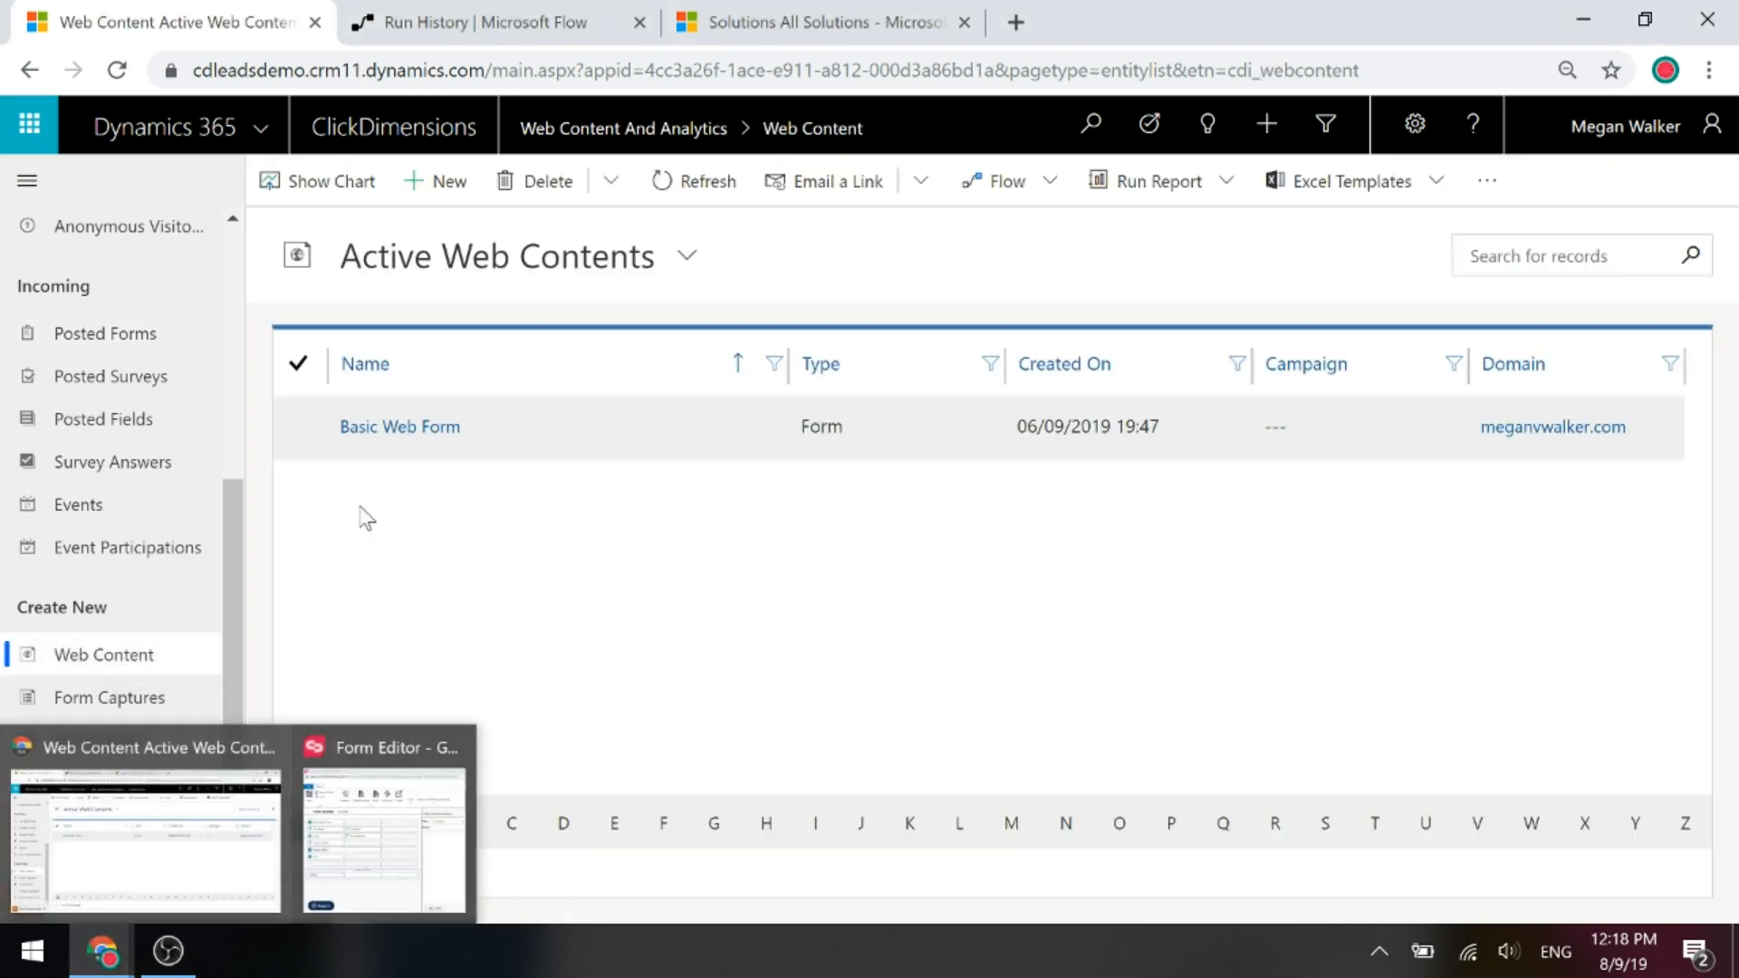
mouse_move(102, 951)
mouse_move(345, 883)
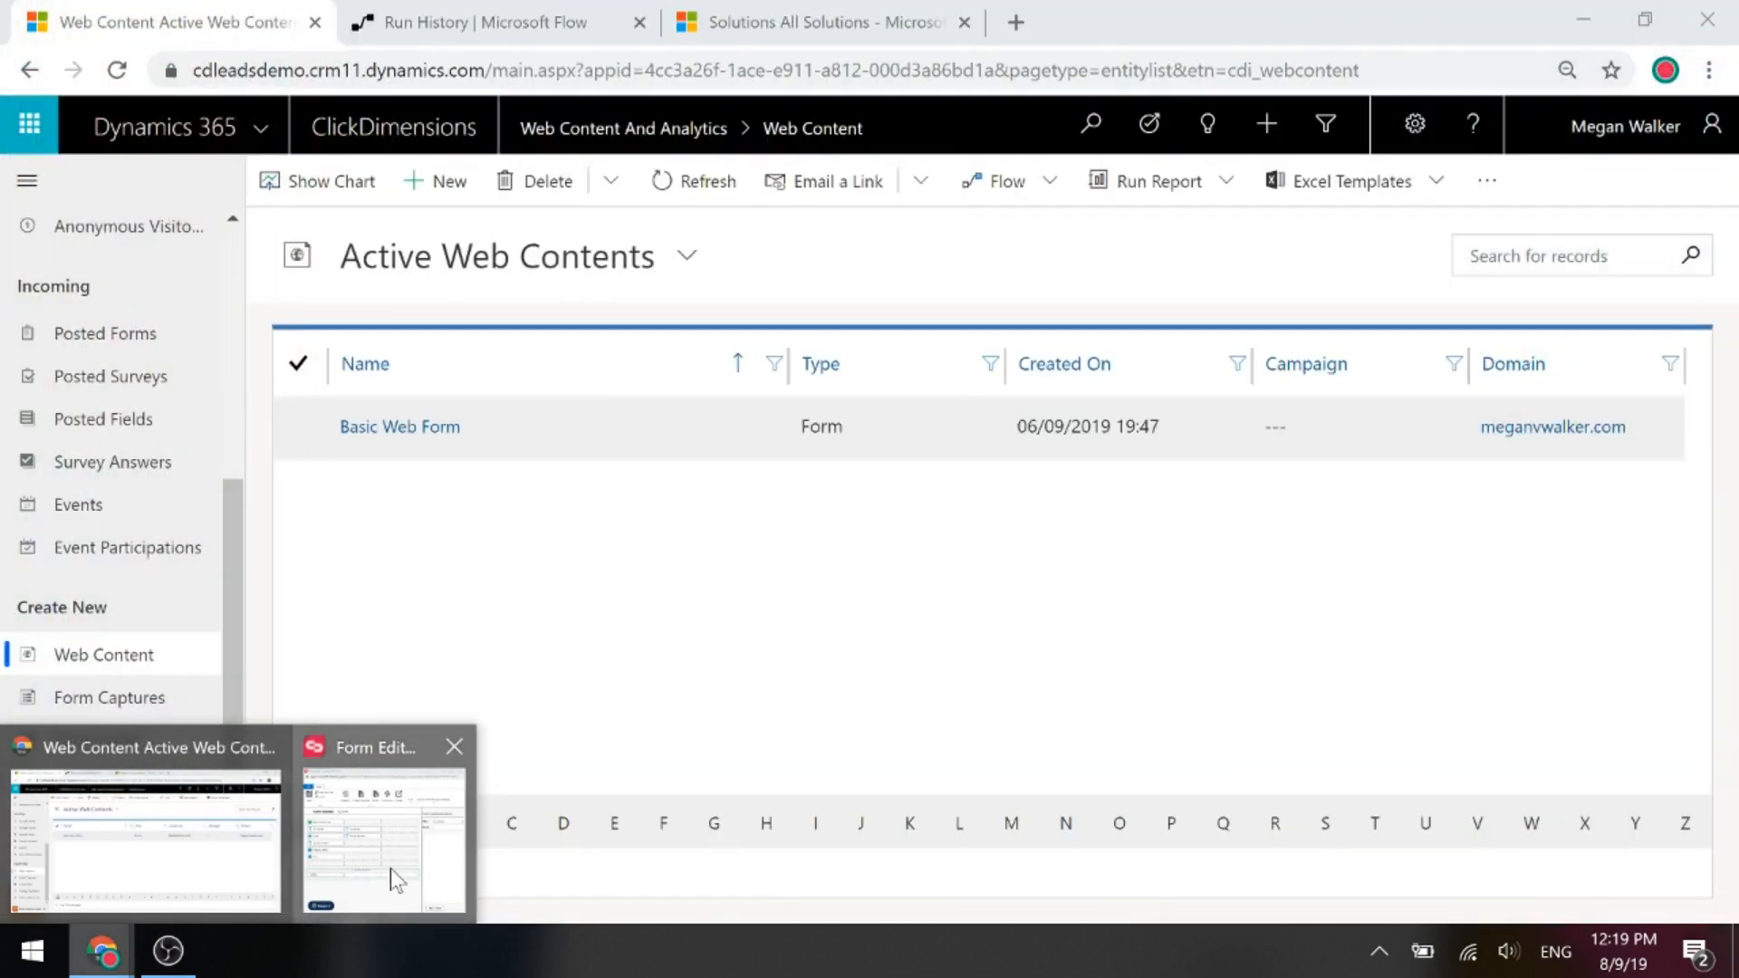
left_click(390, 868)
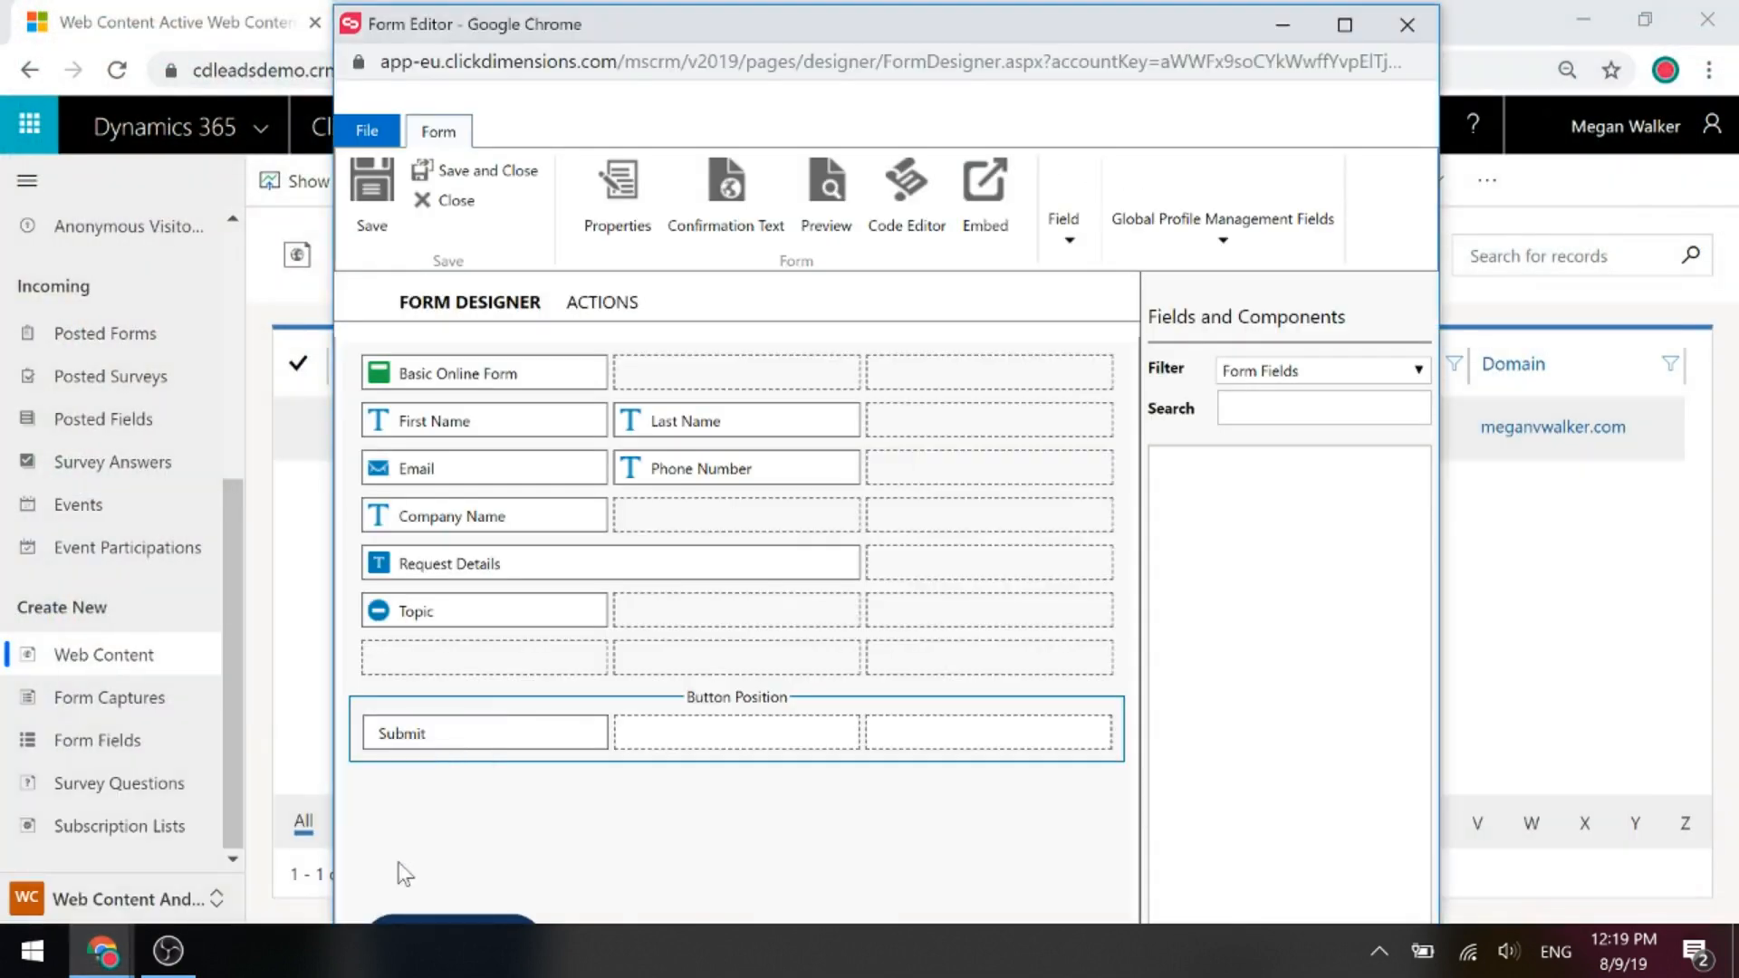
left_click_drag(872, 27, 847, 1)
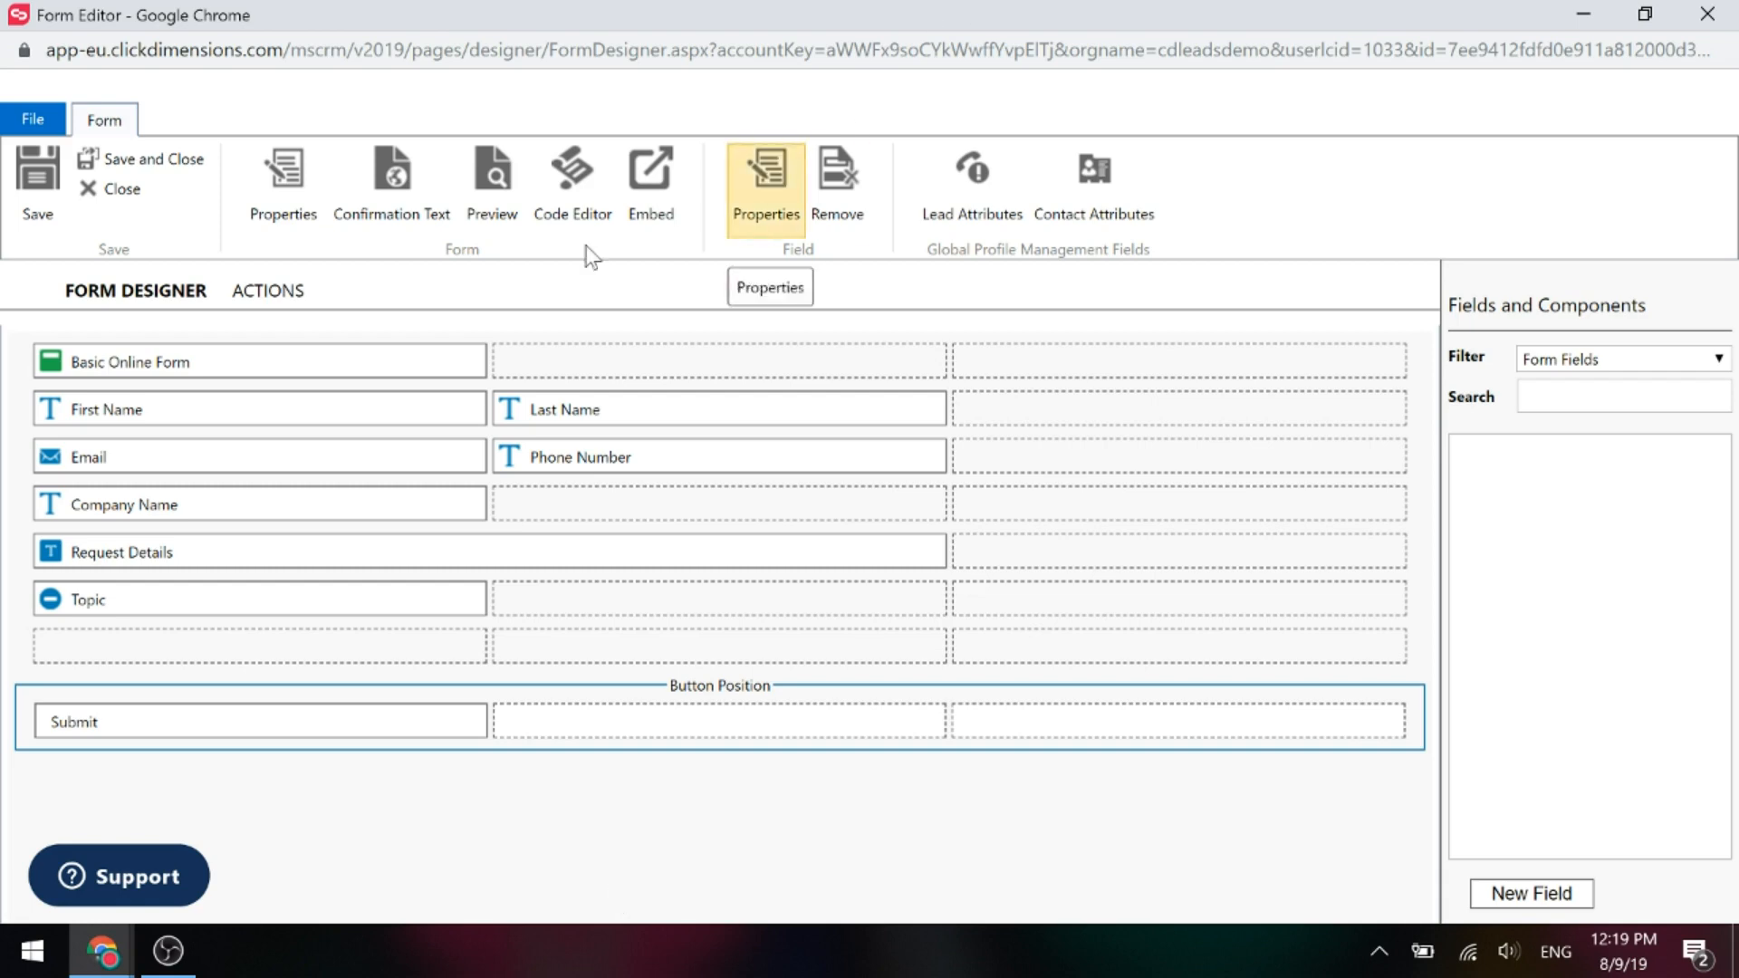
left_click(95, 952)
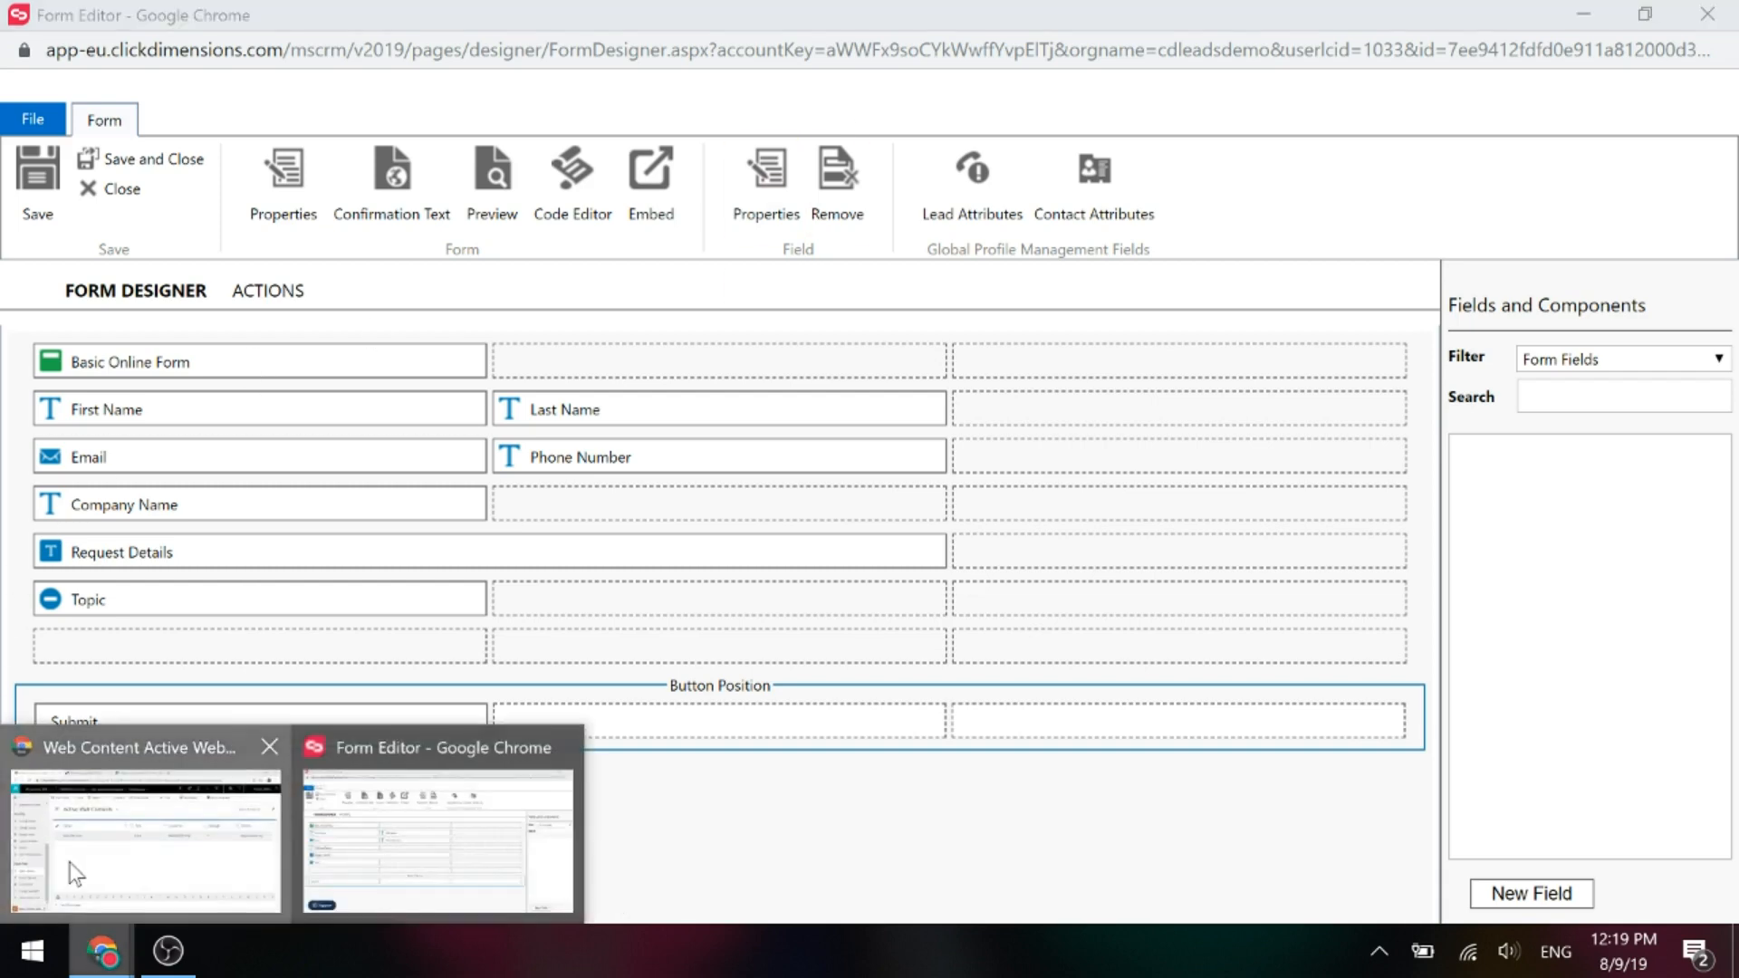
Open the Basic Web Form record and confirm 'Create new Visitor as' stays Lead, then go to Posted Forms.
left_click(135, 797)
left_click(396, 427)
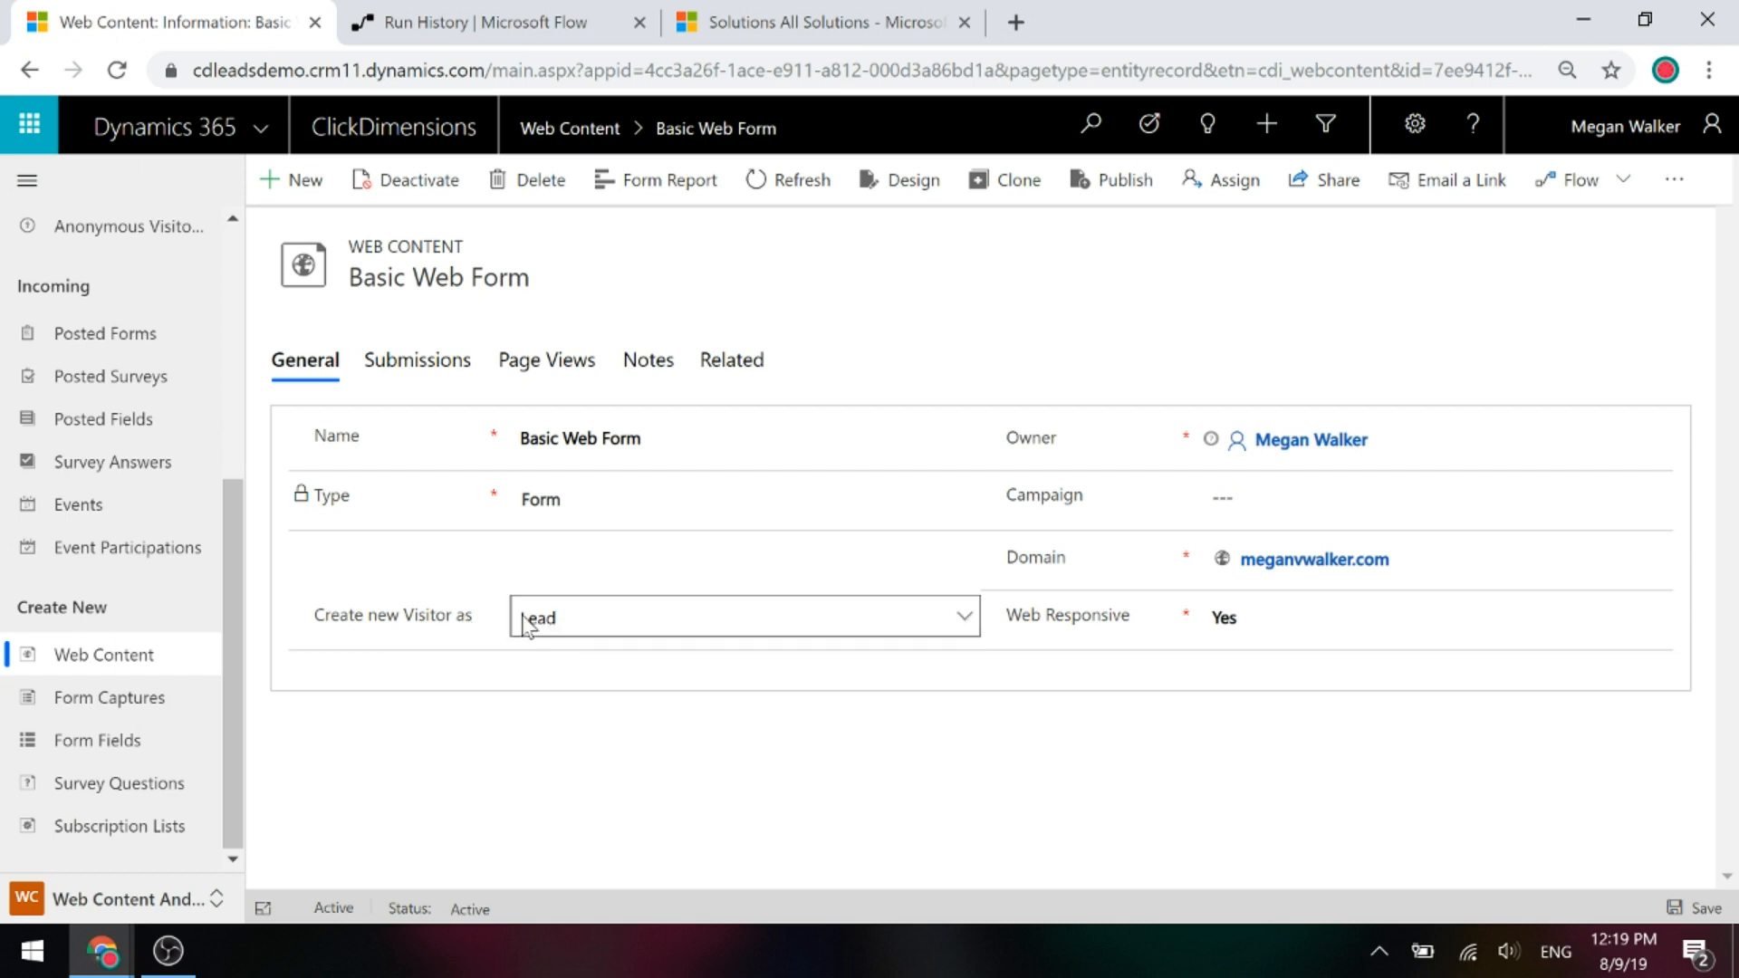
left_click(577, 619)
left_click(356, 812)
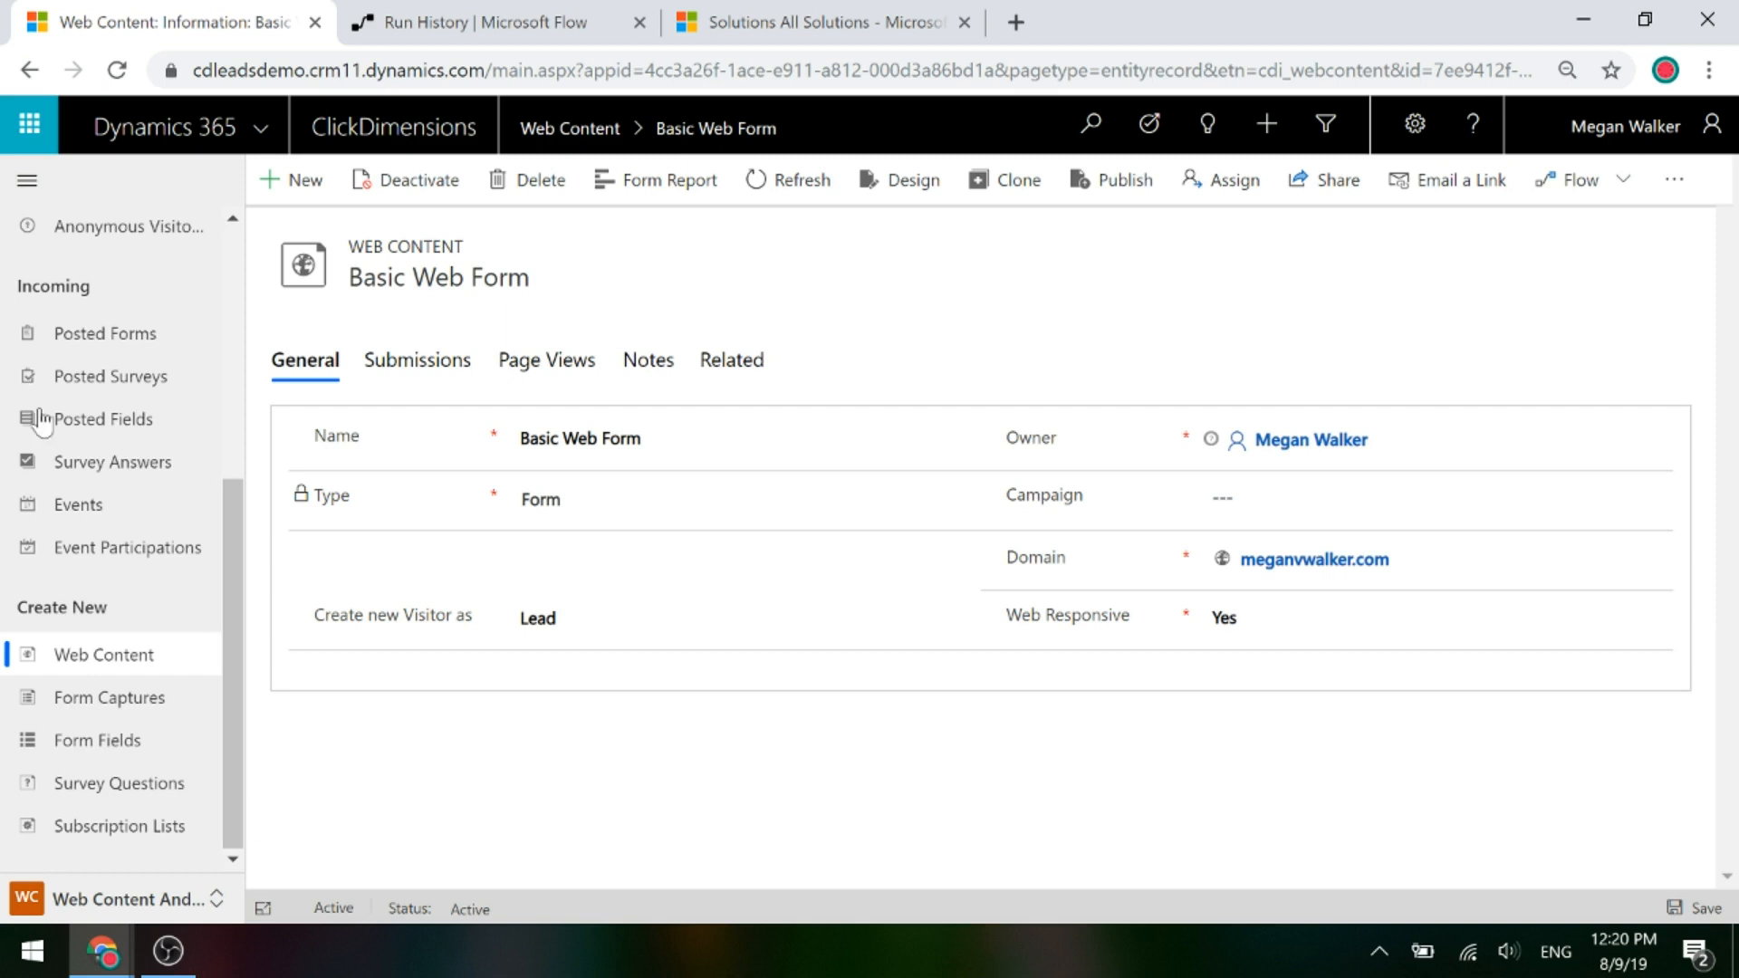
left_click(109, 337)
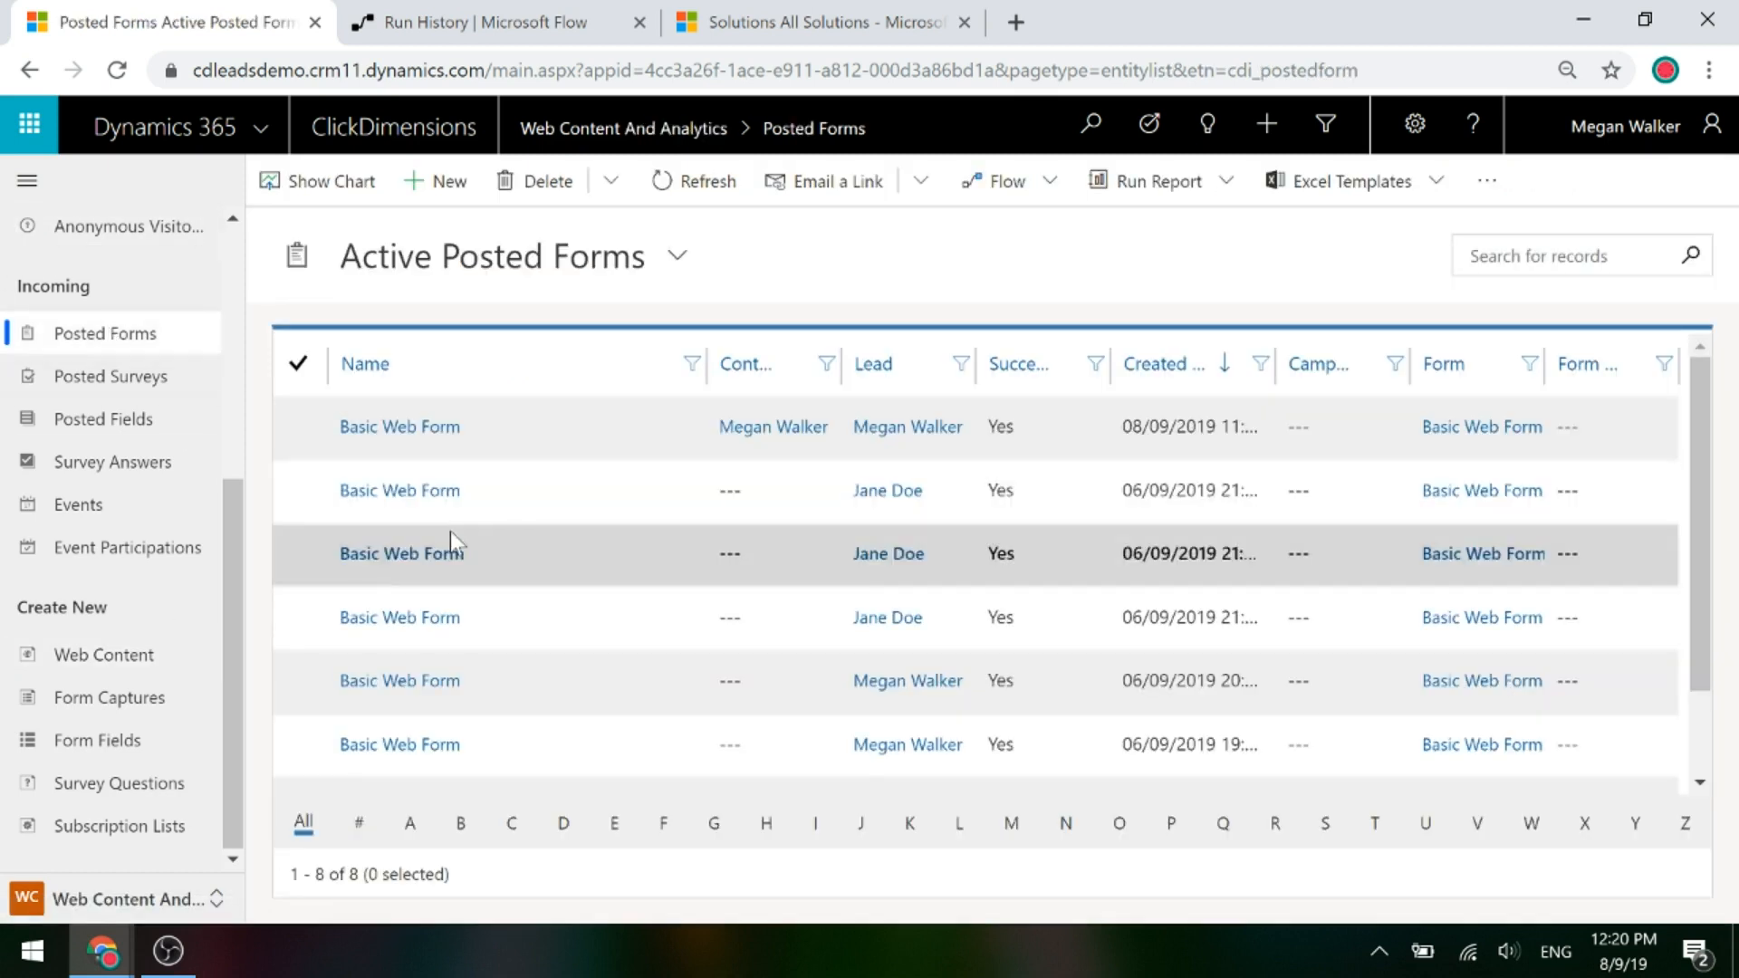
Open the newest Basic Web Form posted form and view its Lead Creation details showing a Sales Lead.
left_click(435, 442)
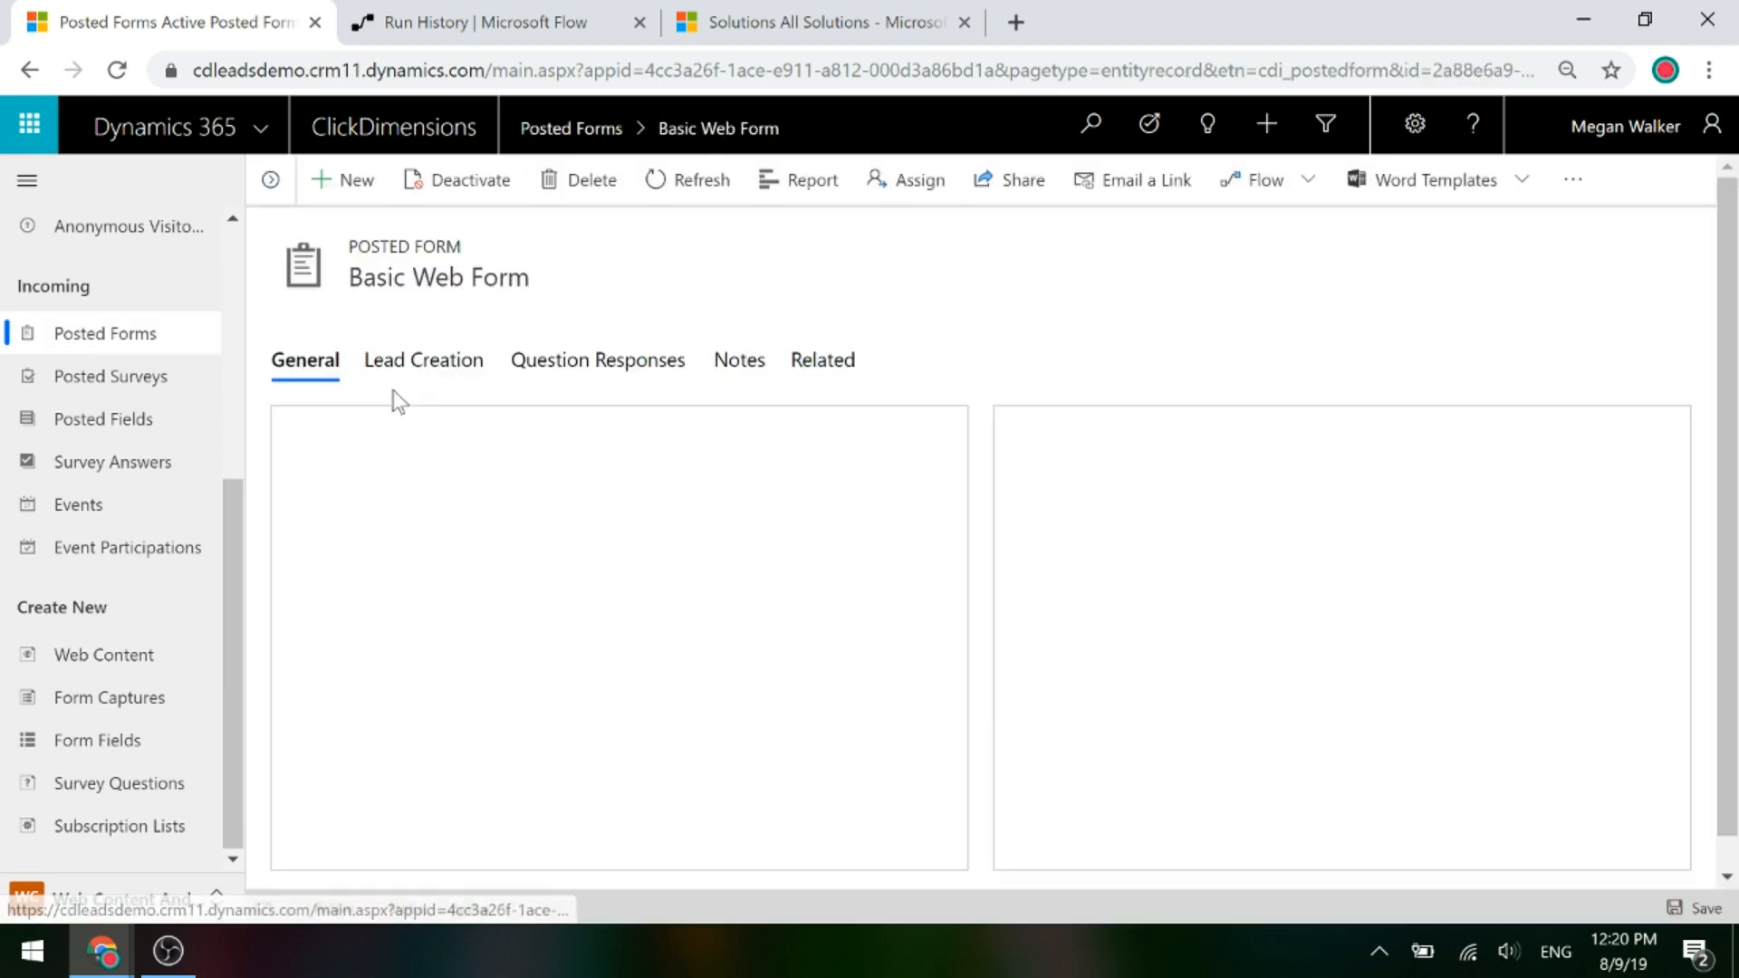
left_click(427, 362)
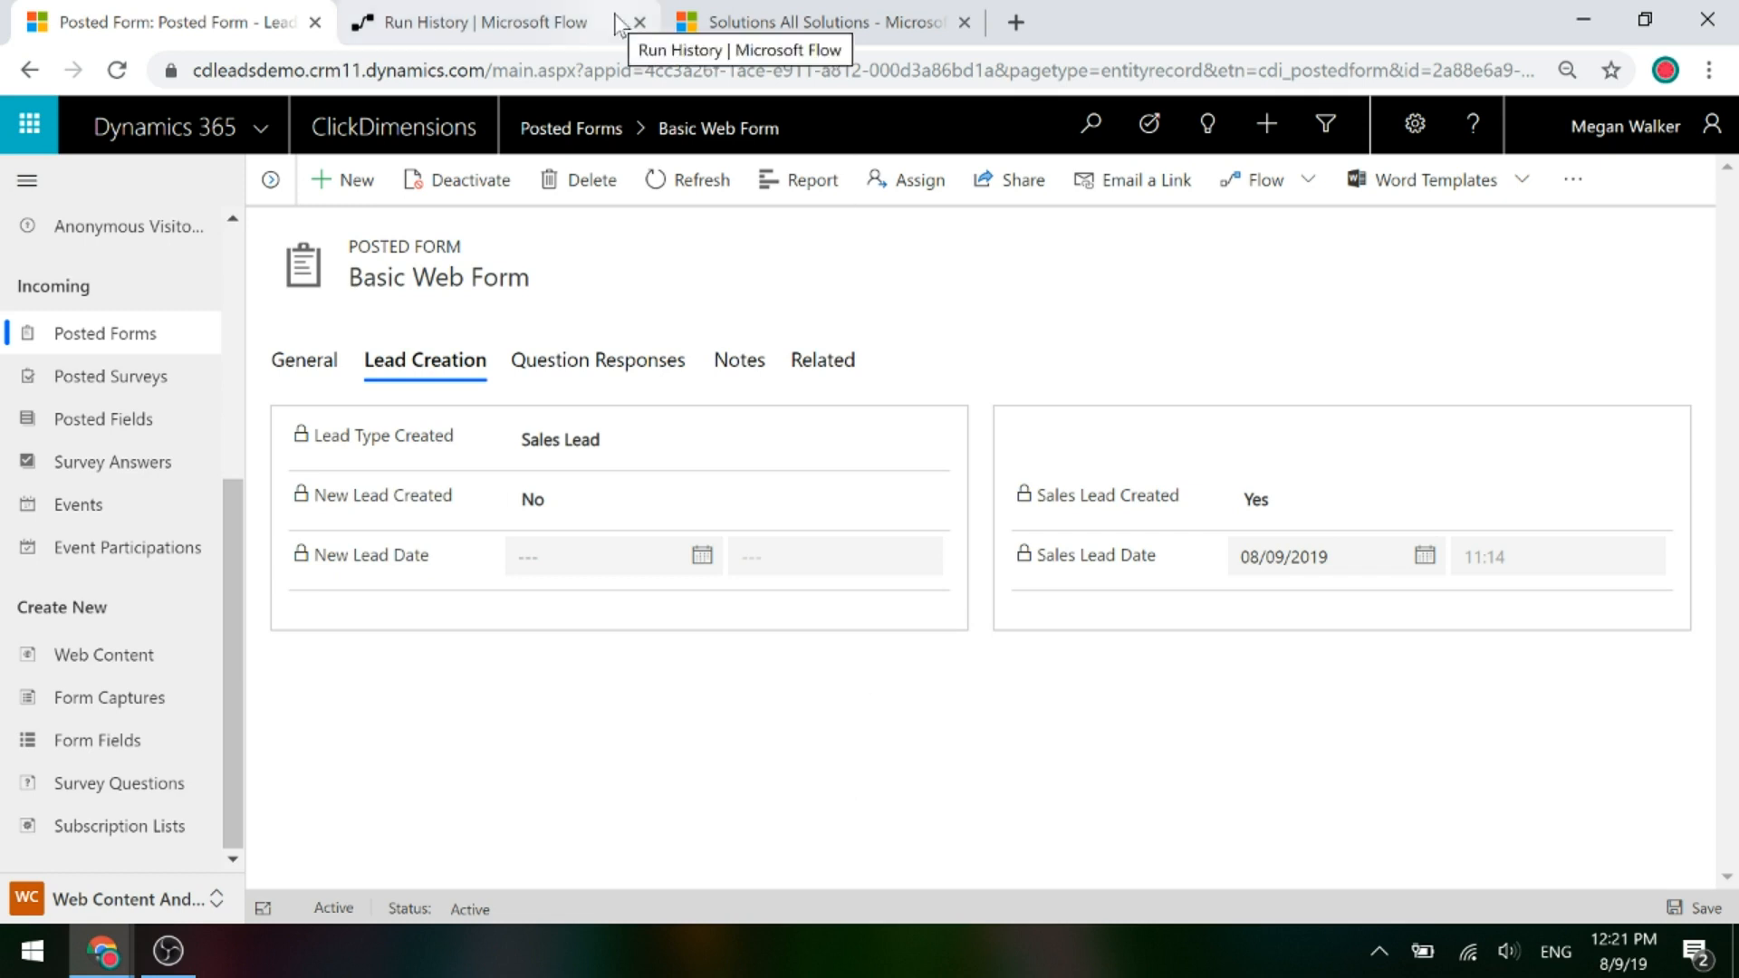
Edit the ClickDimensions Lead Process, expand the trigger and Wait Condition, and add an action after the trigger.
left_click(470, 15)
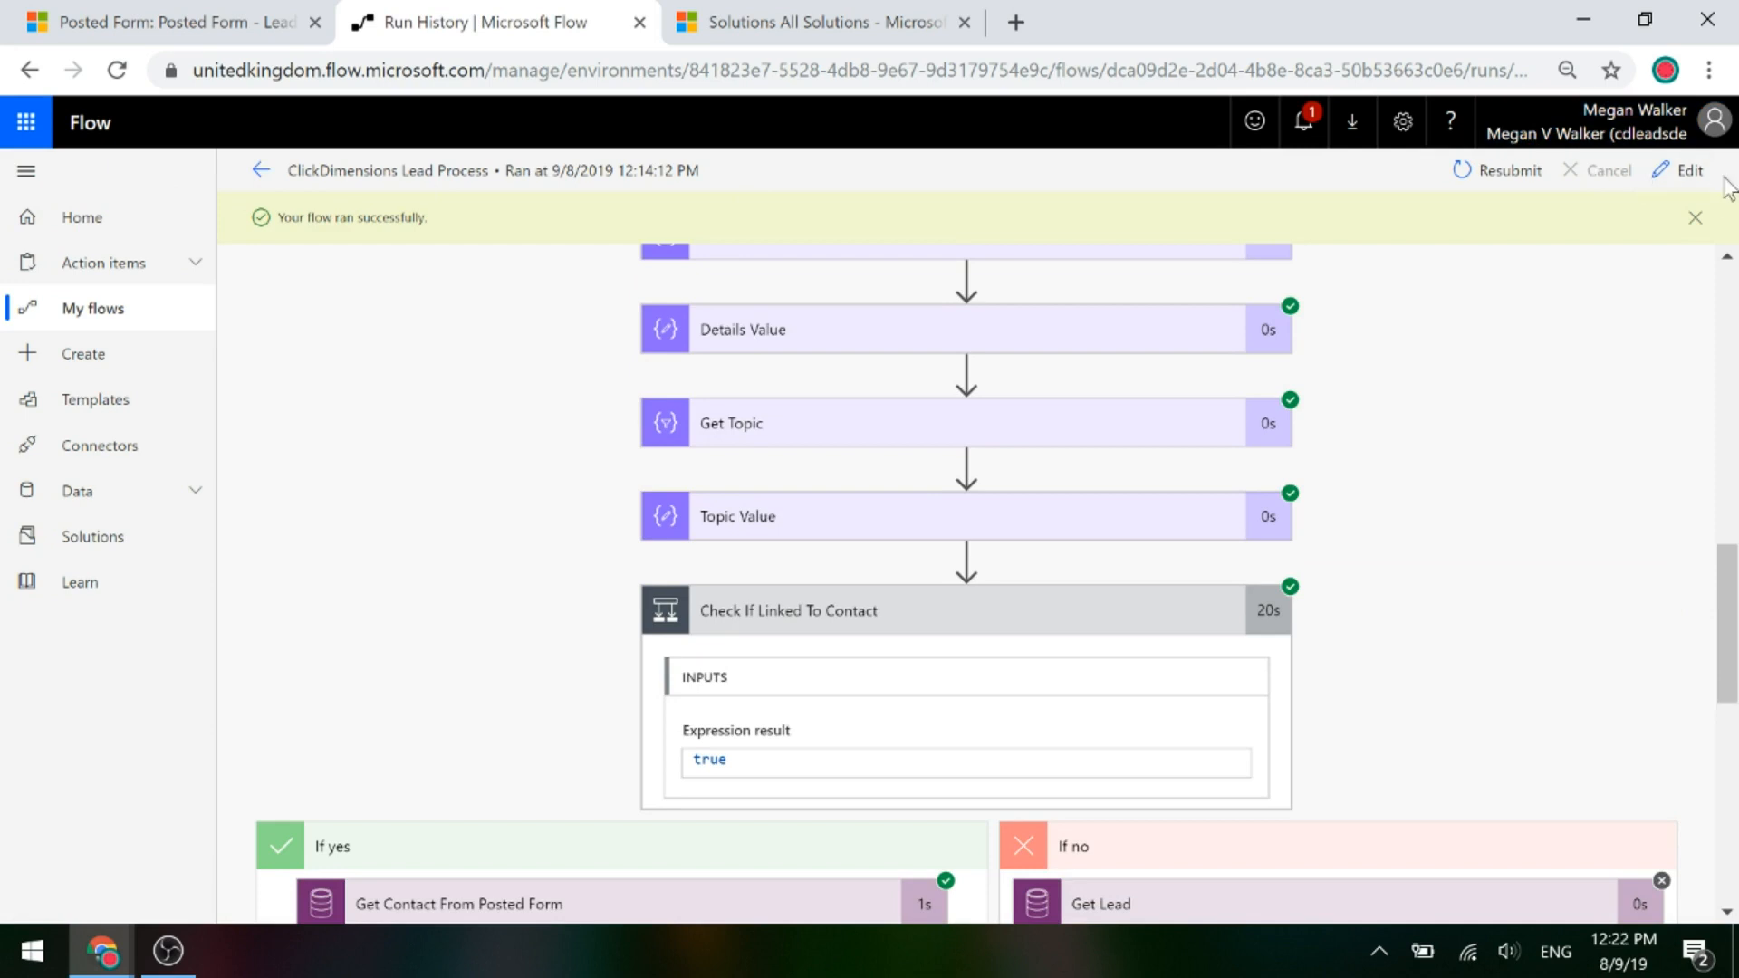
left_click(1681, 172)
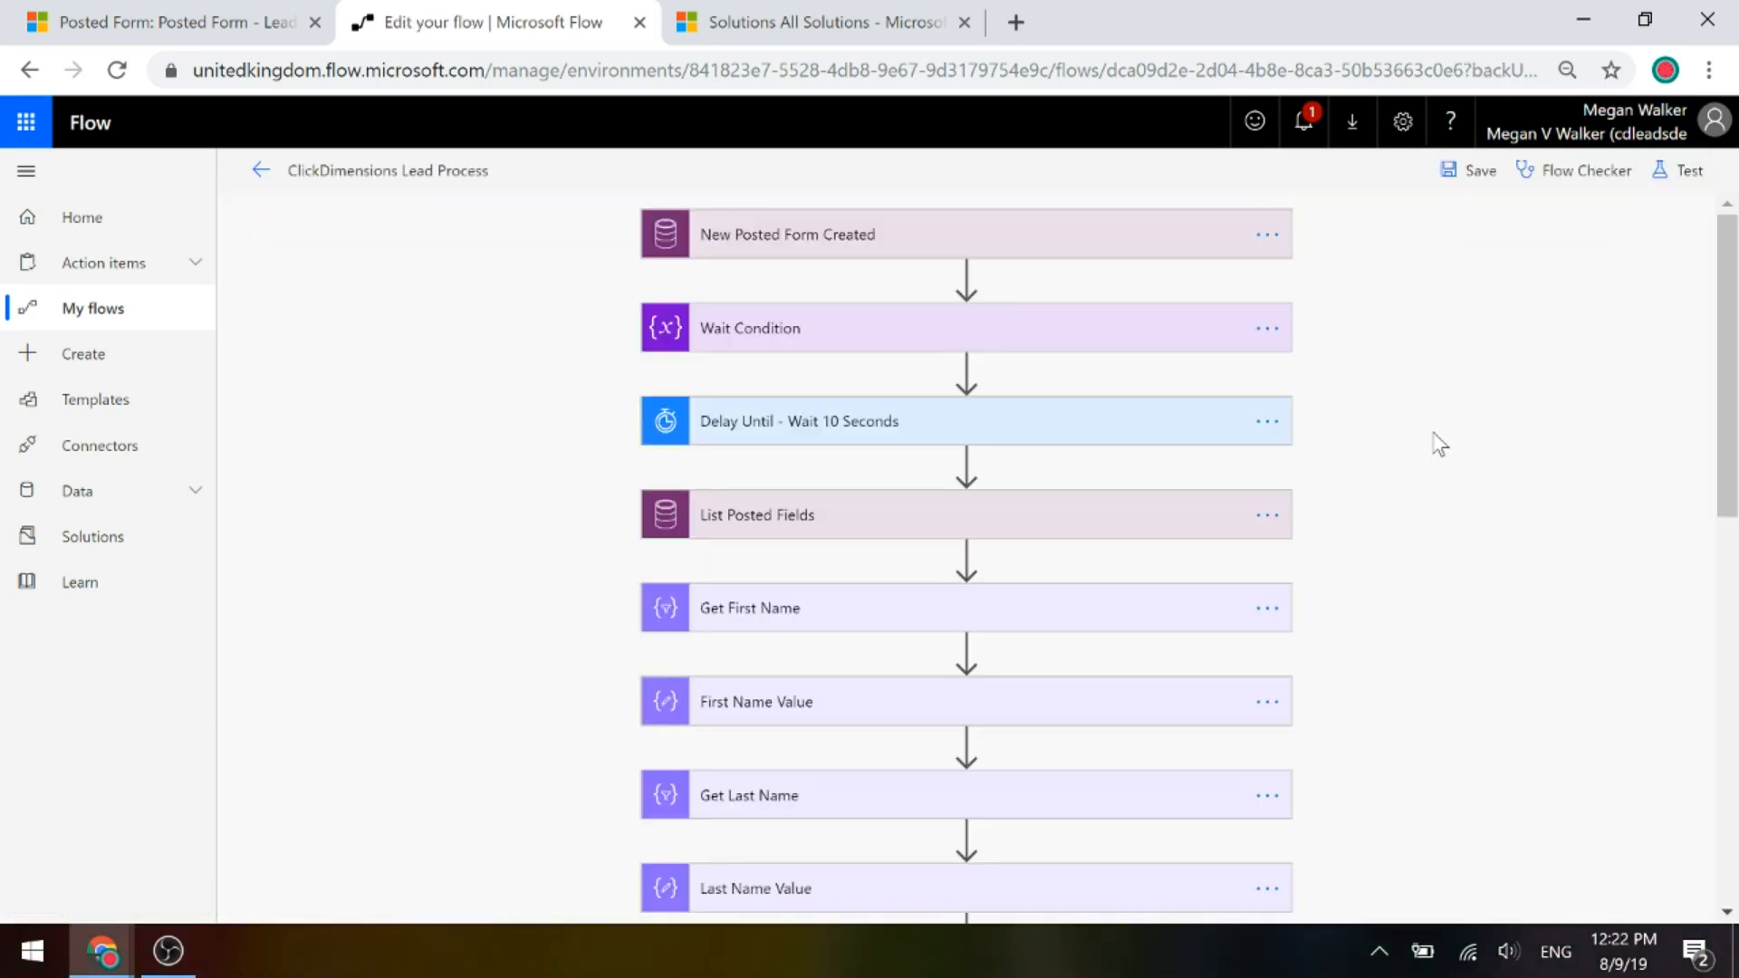
left_click(857, 256)
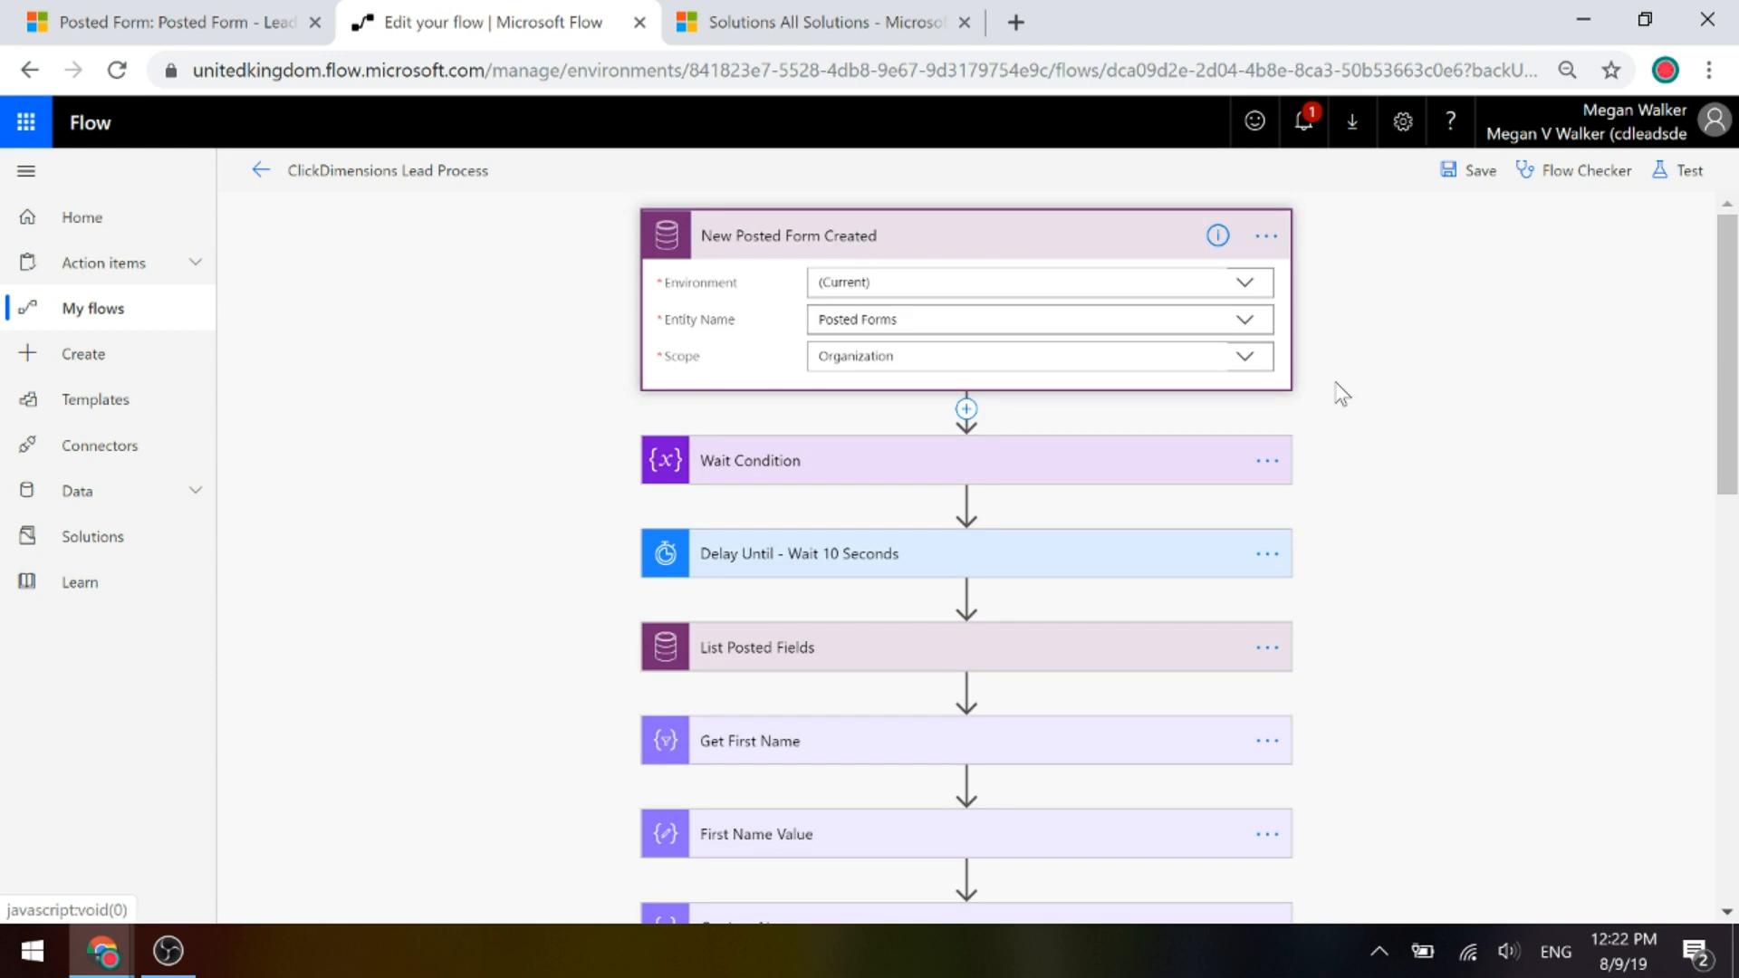
left_click(1120, 466)
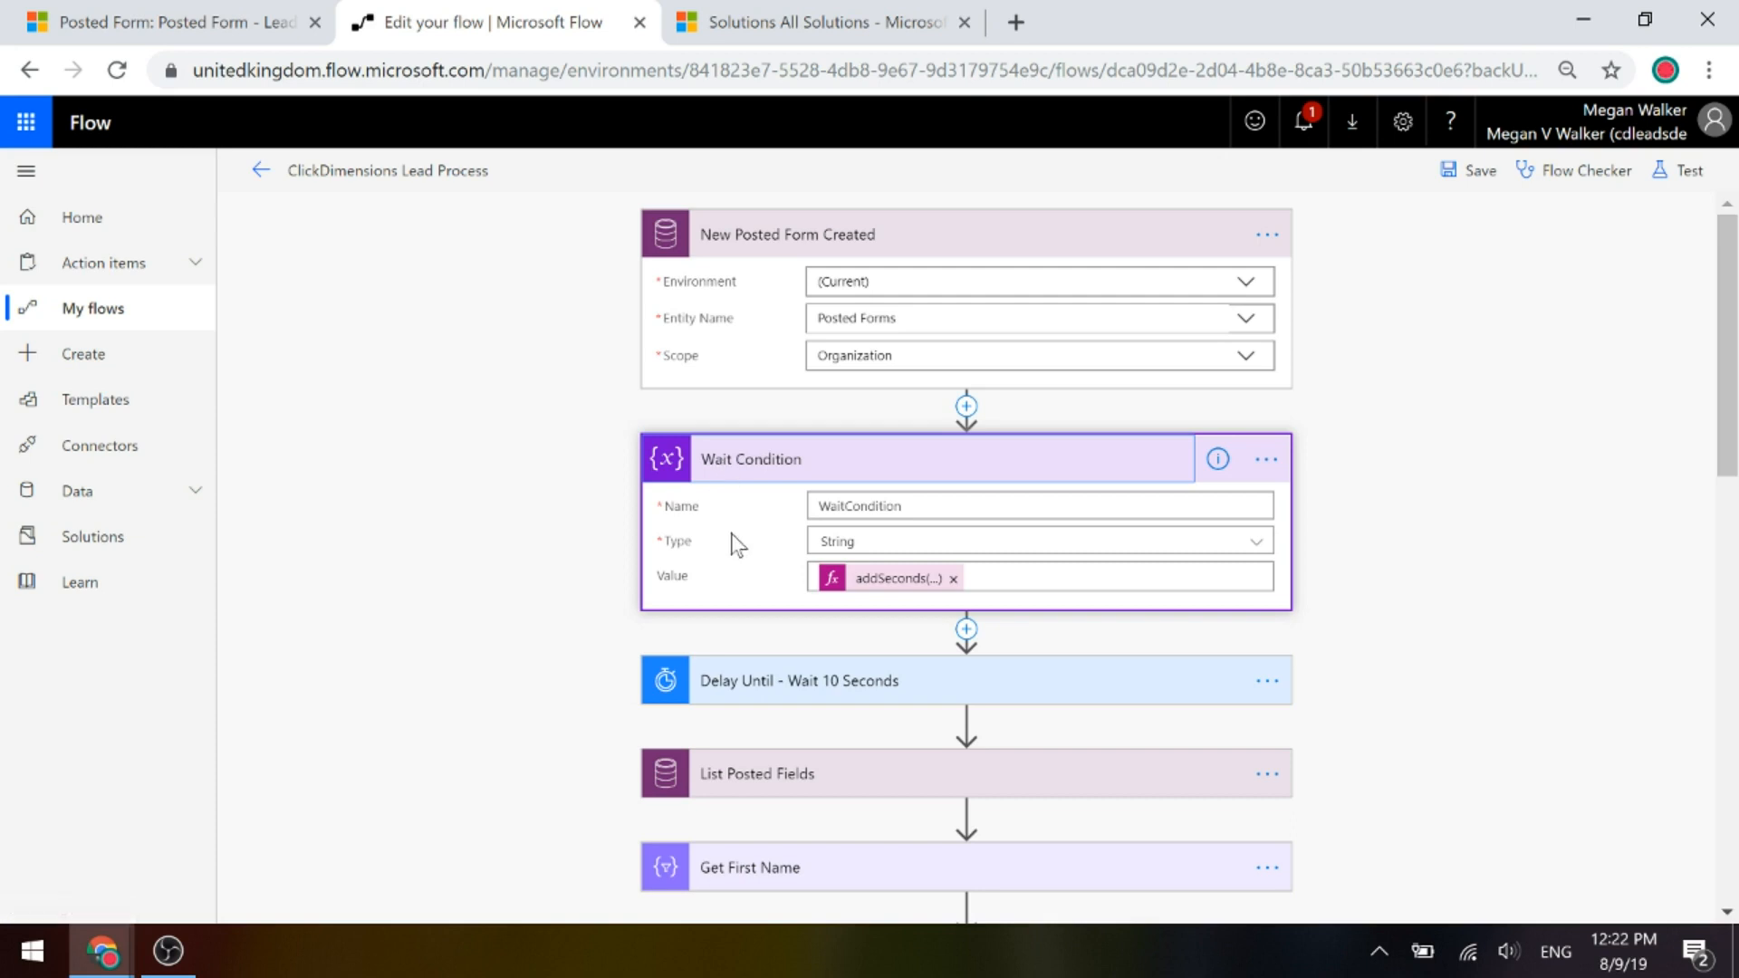
left_click(968, 408)
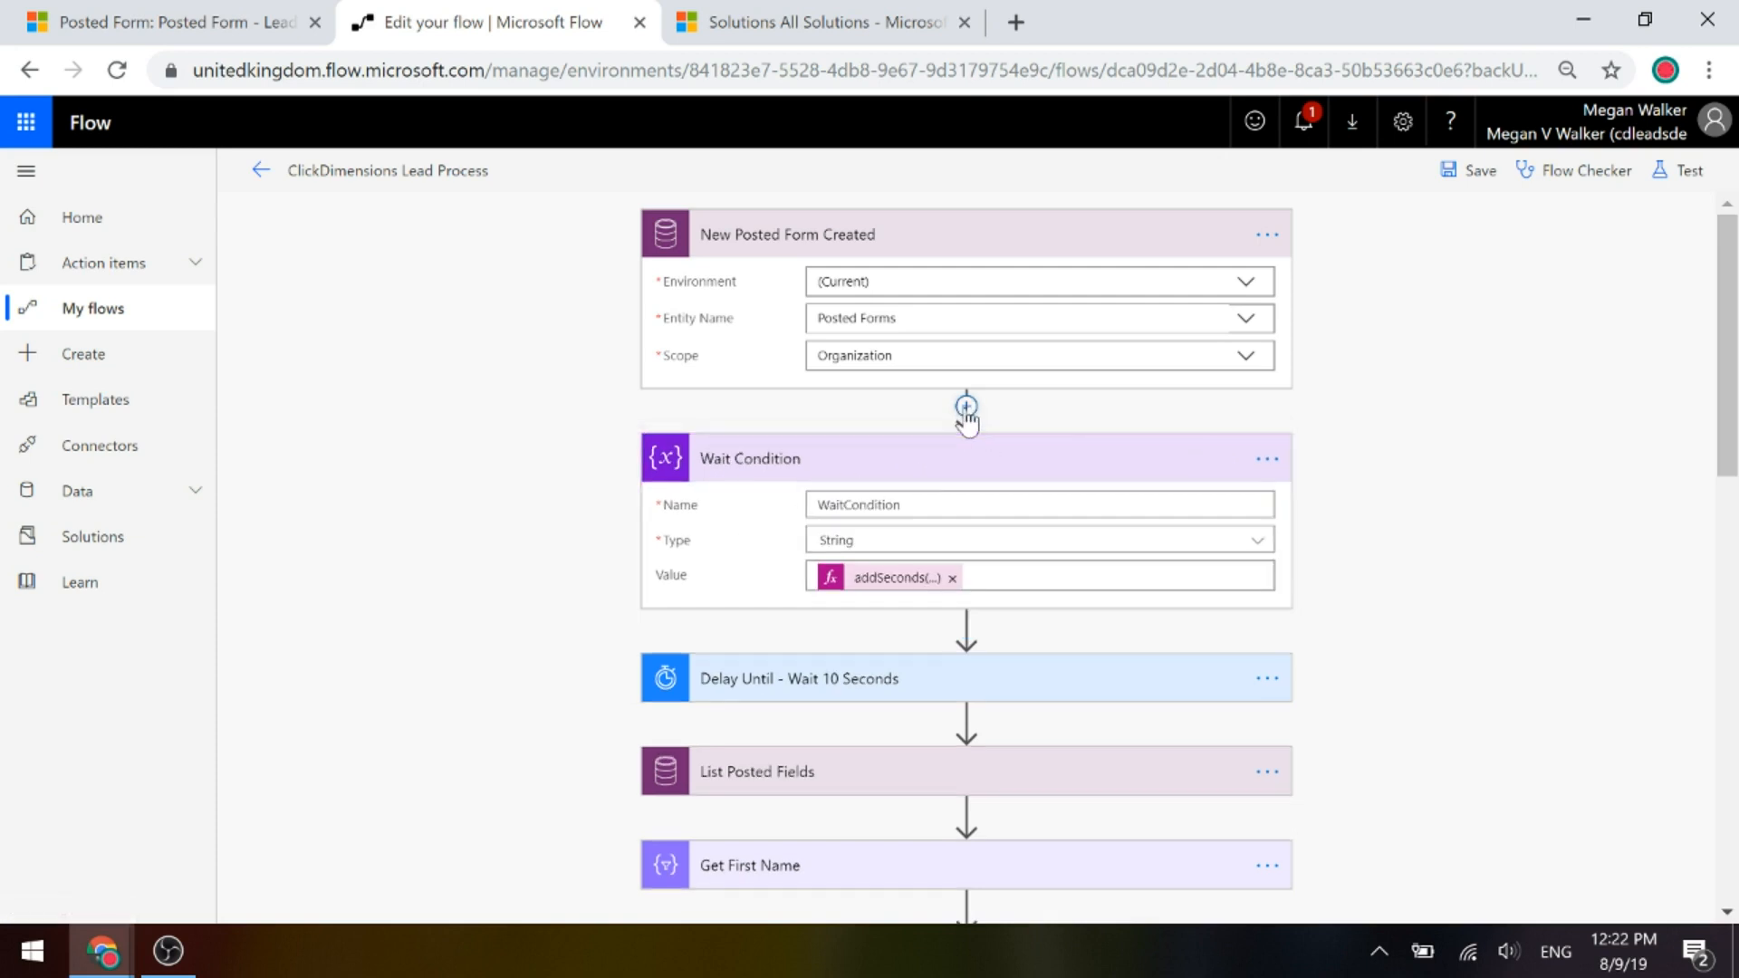
left_click(945, 438)
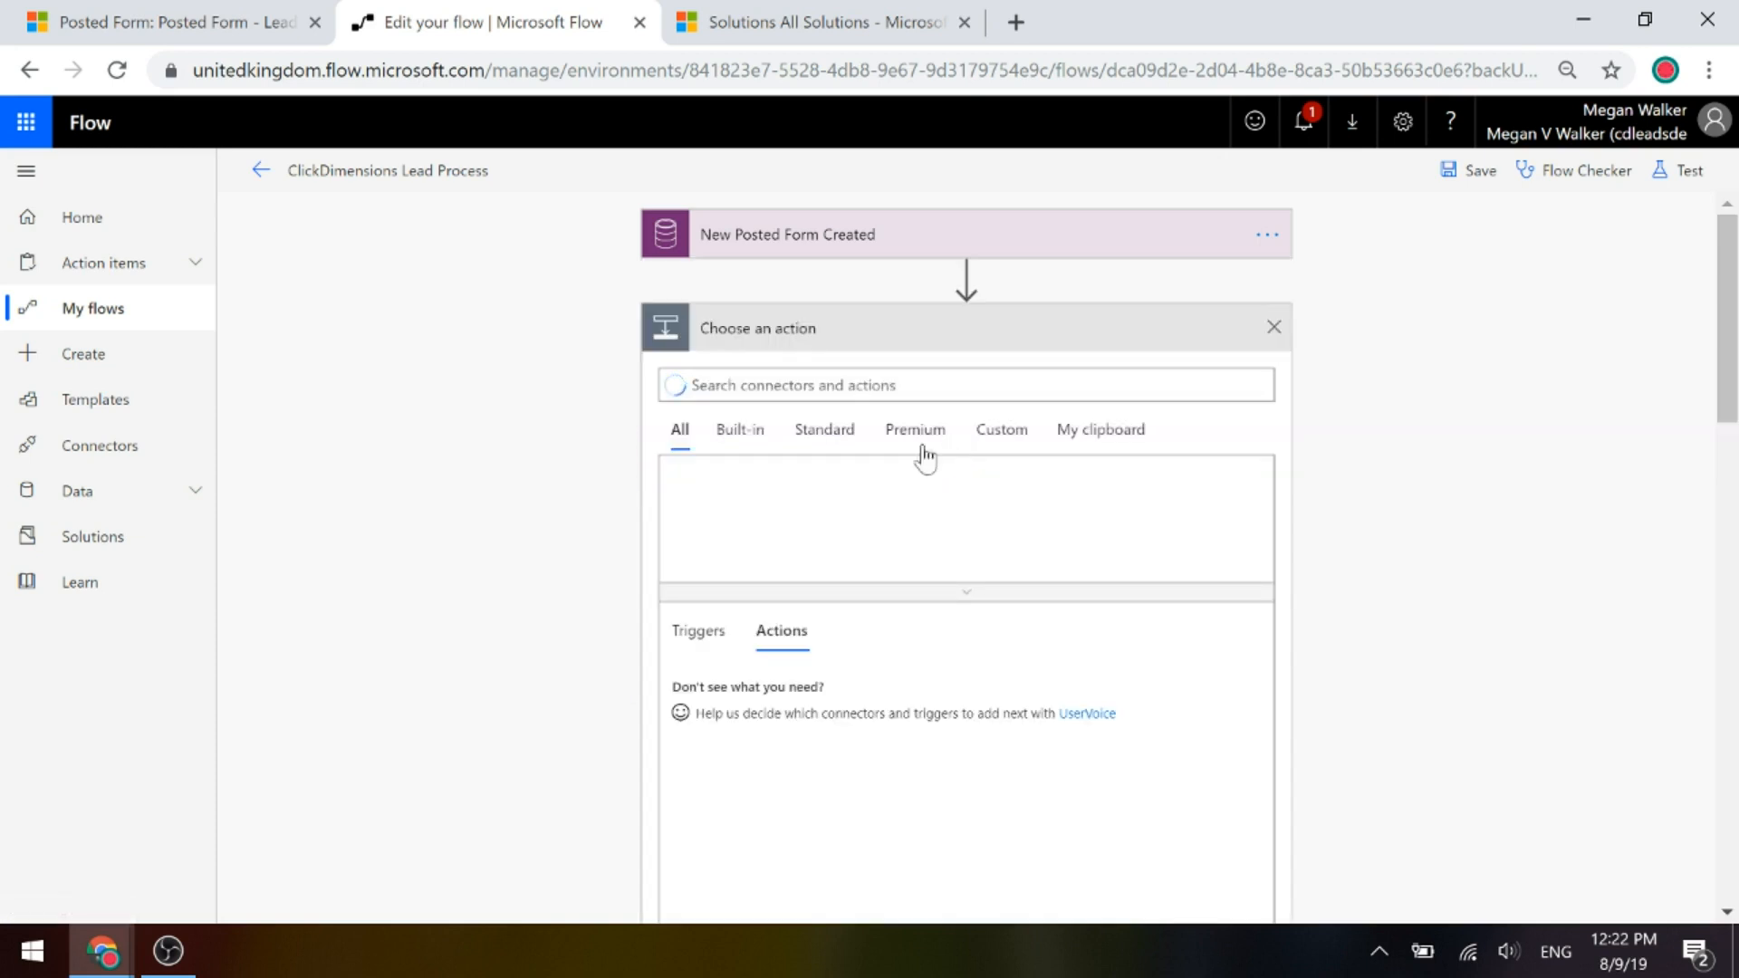
Add a built-in Initialize variable step after the New Posted Form Created trigger.
left_click(741, 432)
scroll(1102, 623, "down", 15)
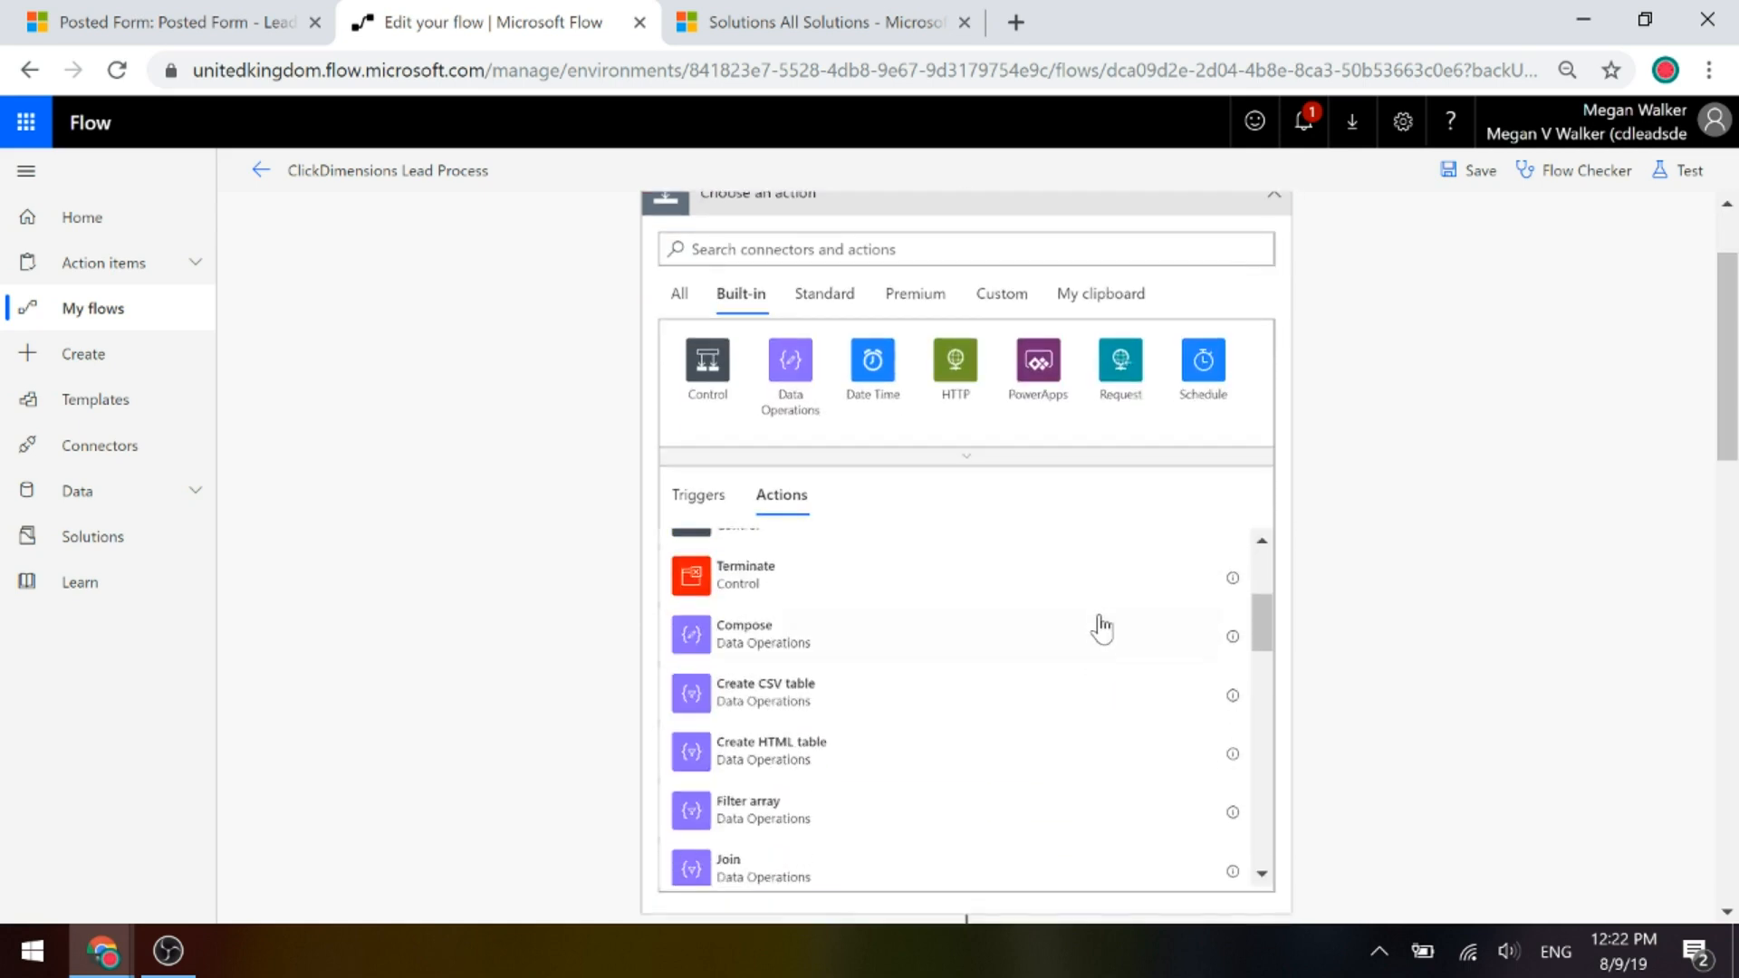
scroll(1102, 624, "down", 5)
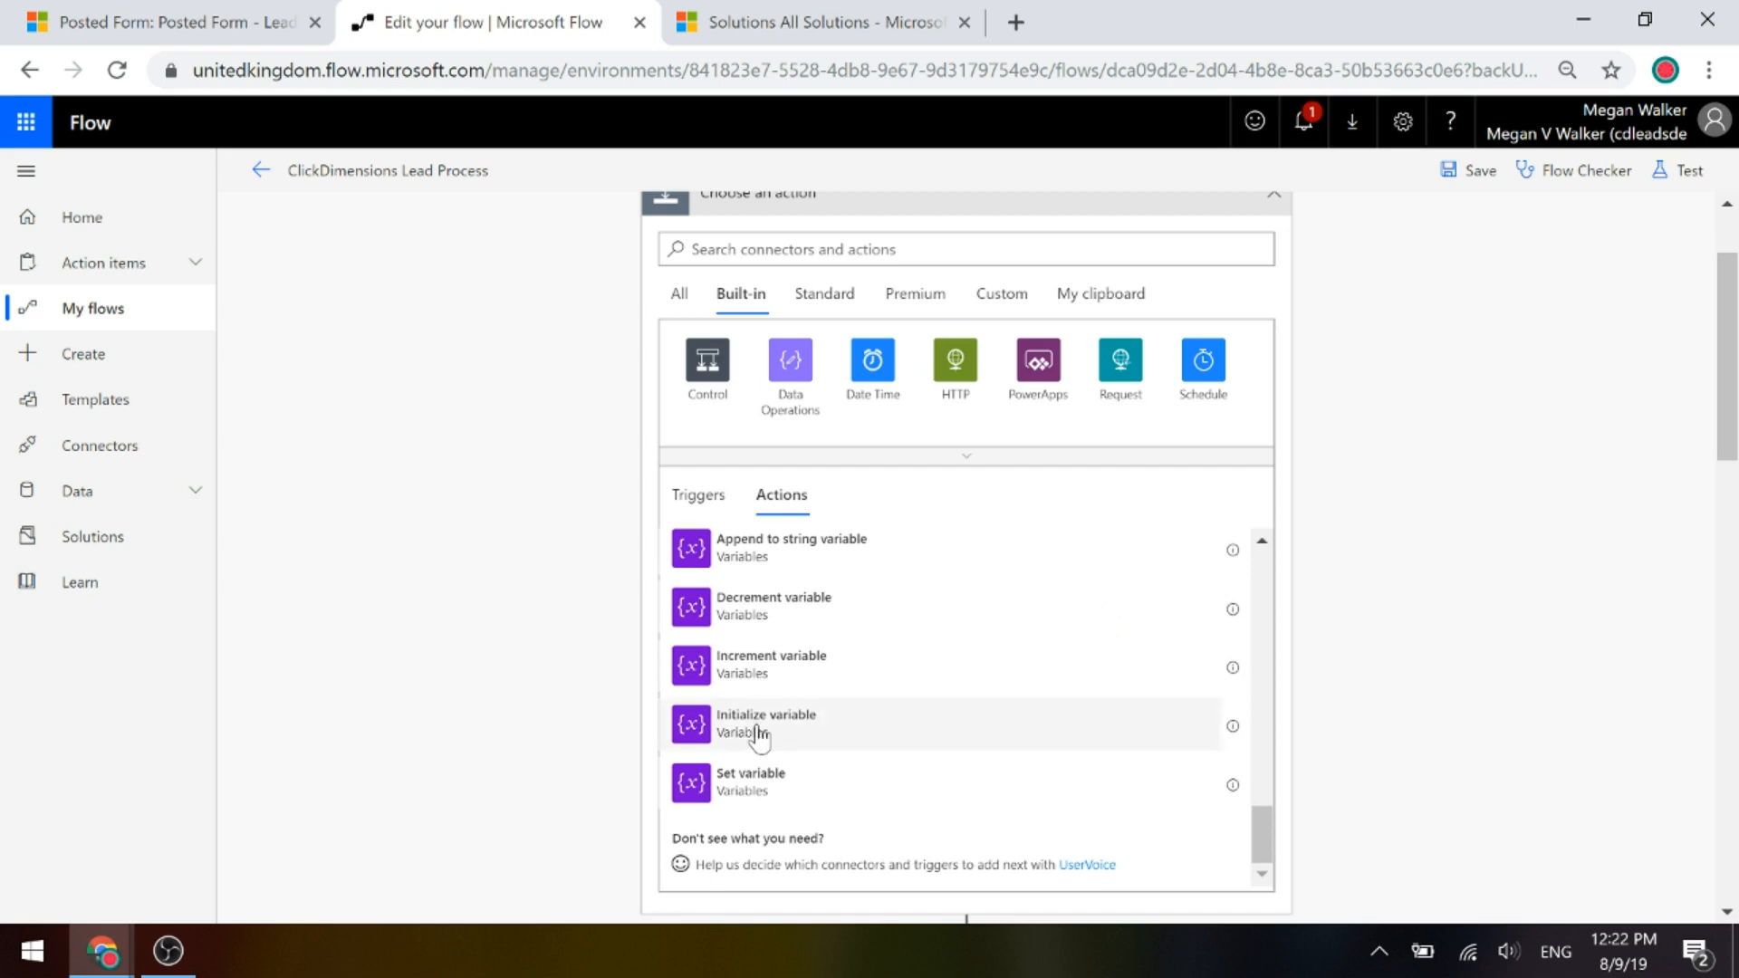
left_click(759, 736)
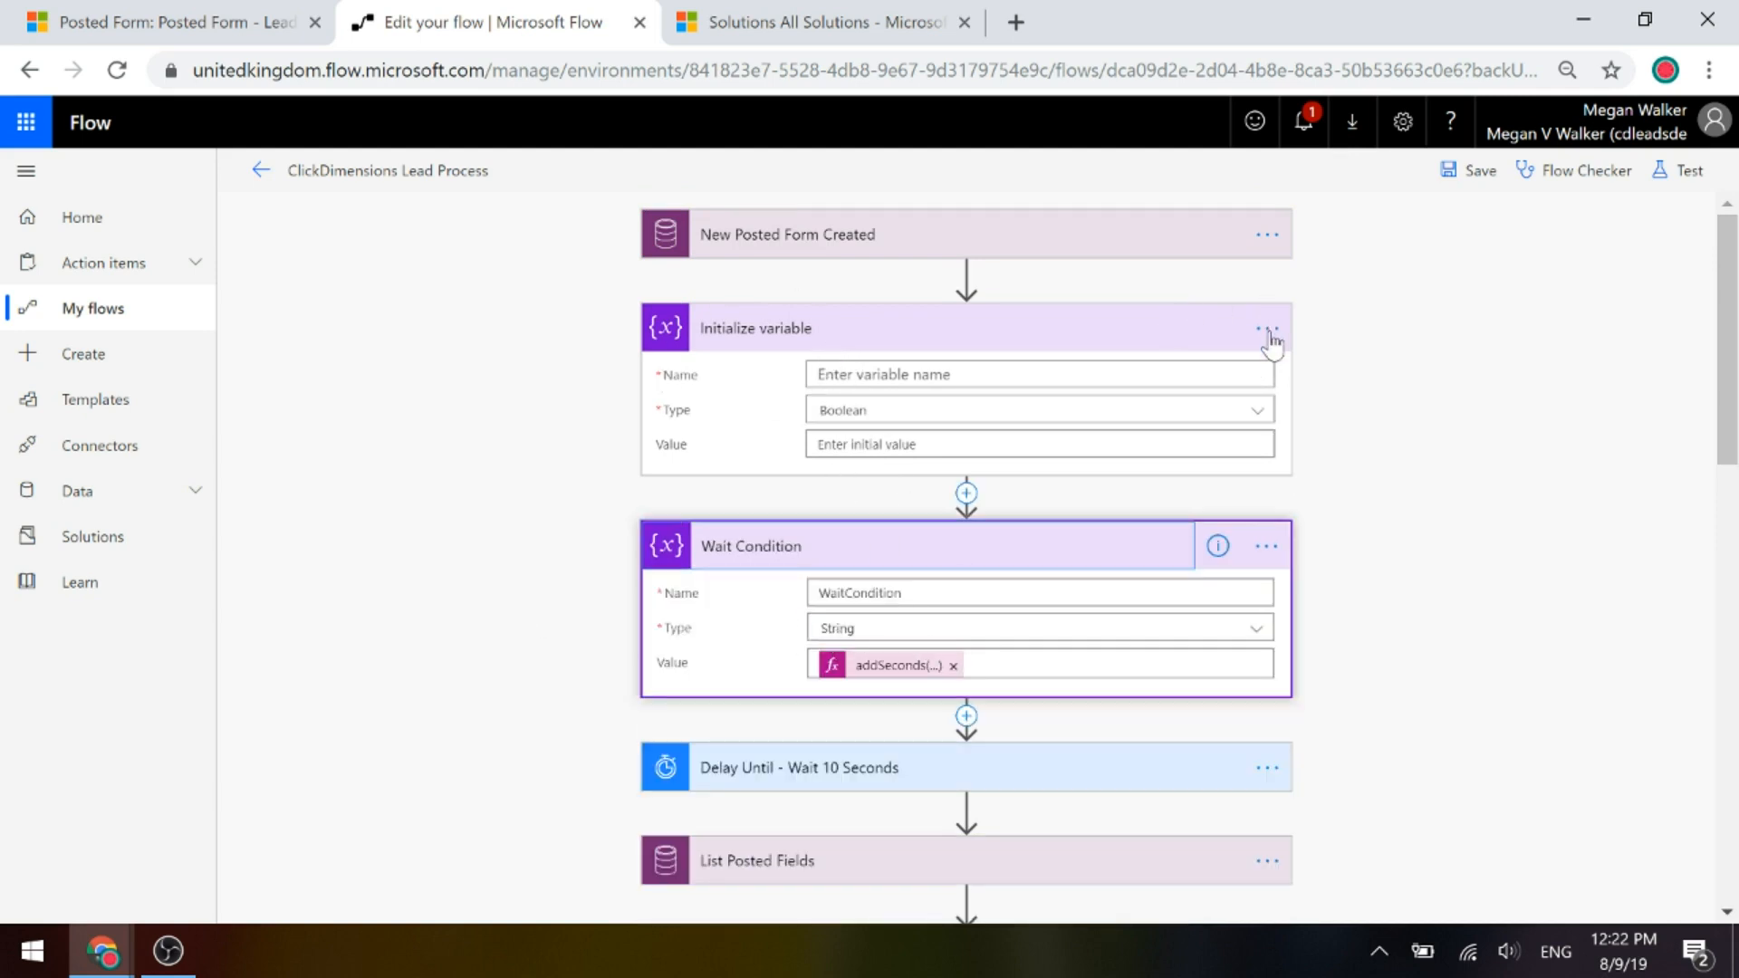
Delete the new Initialize variable step and confirm the deletion.
left_click(1268, 332)
left_click(1339, 531)
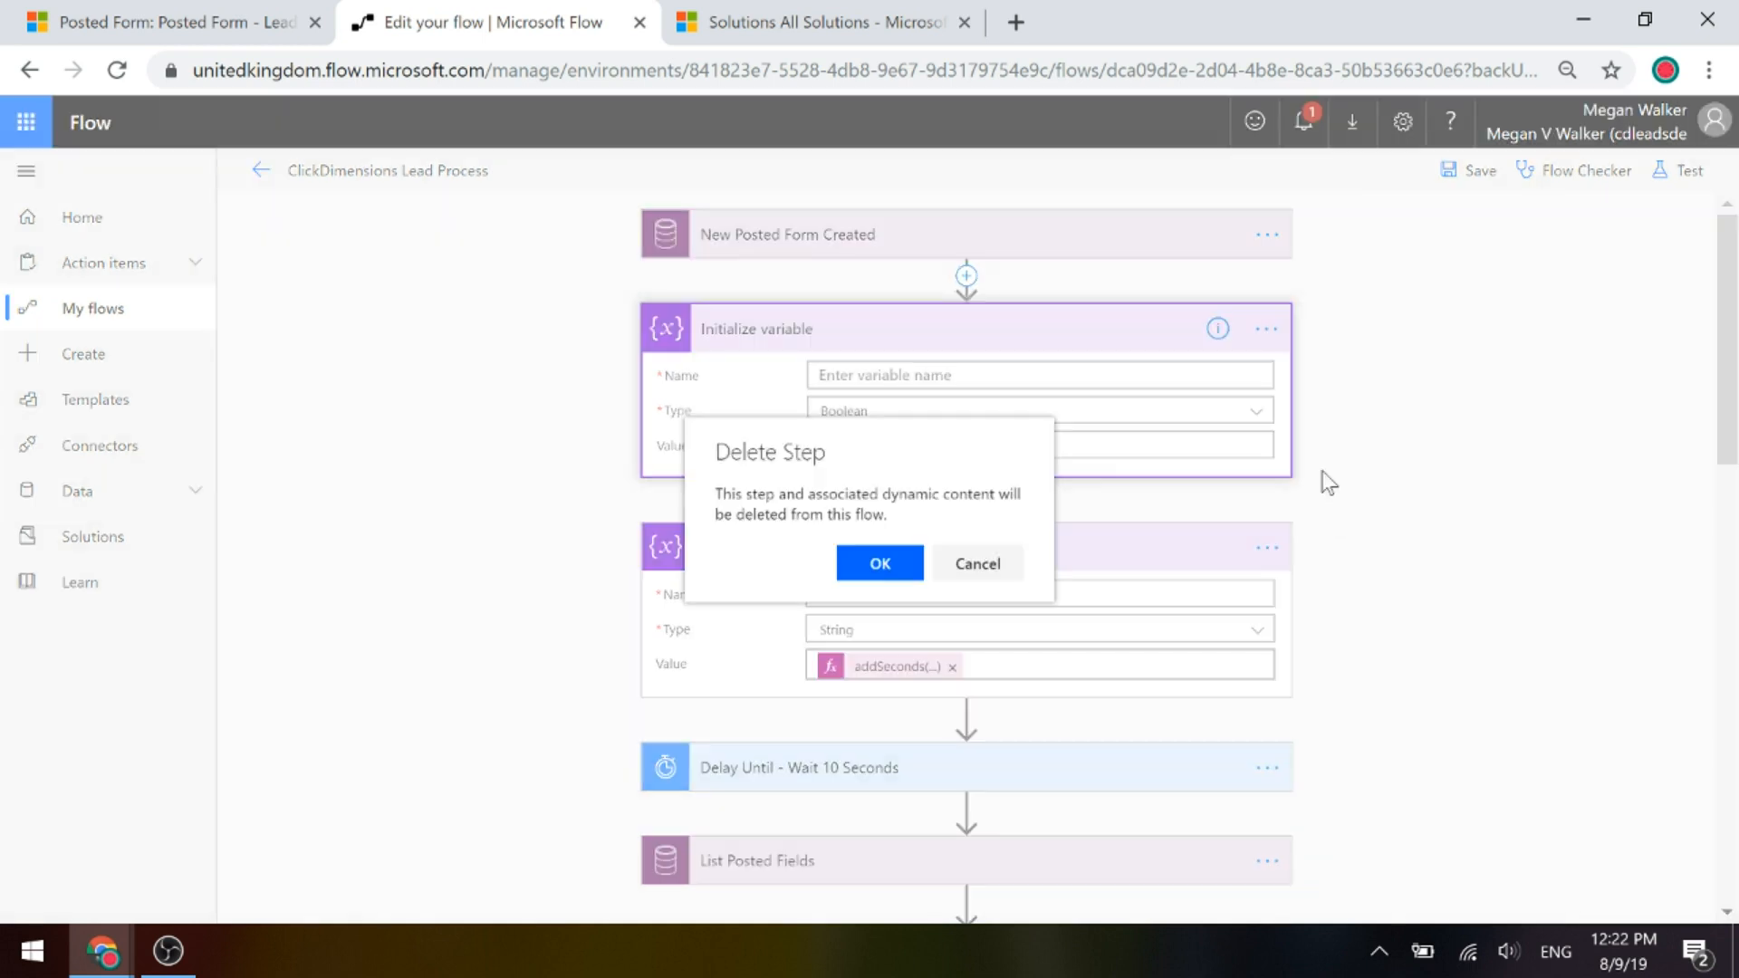
left_click(919, 565)
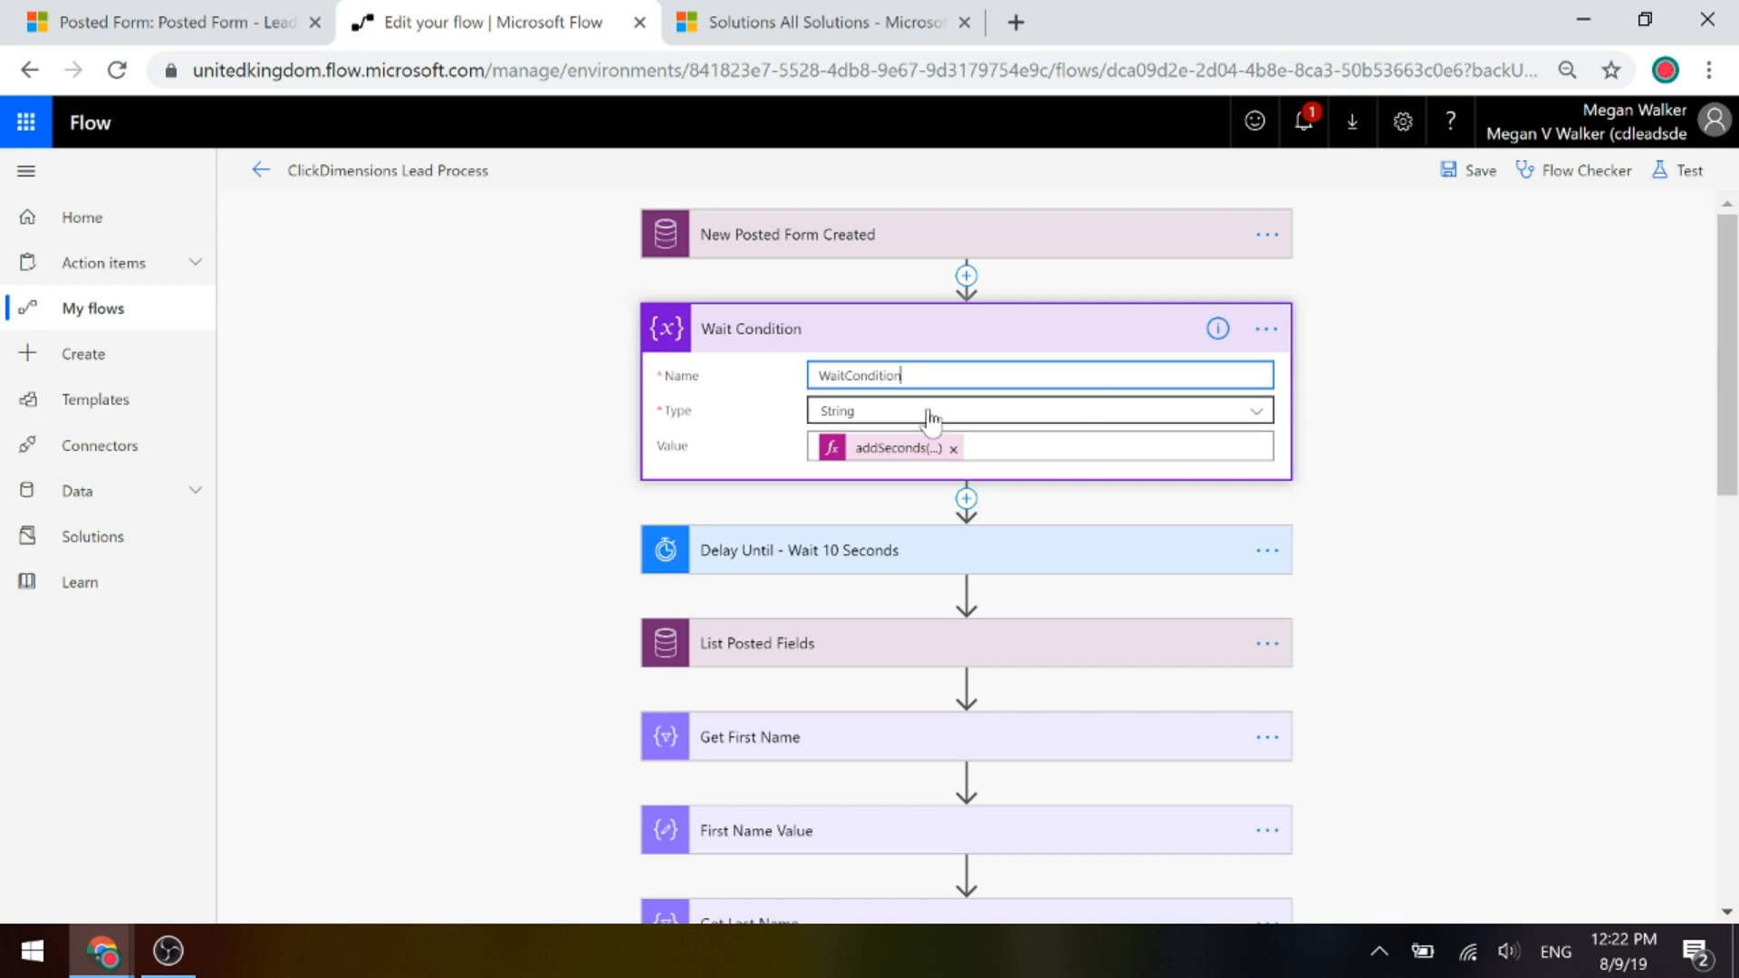
Inspect the Wait Condition value expression addSeconds(utcNow(),10), then collapse the step.
left_click(860, 453)
left_click(859, 450)
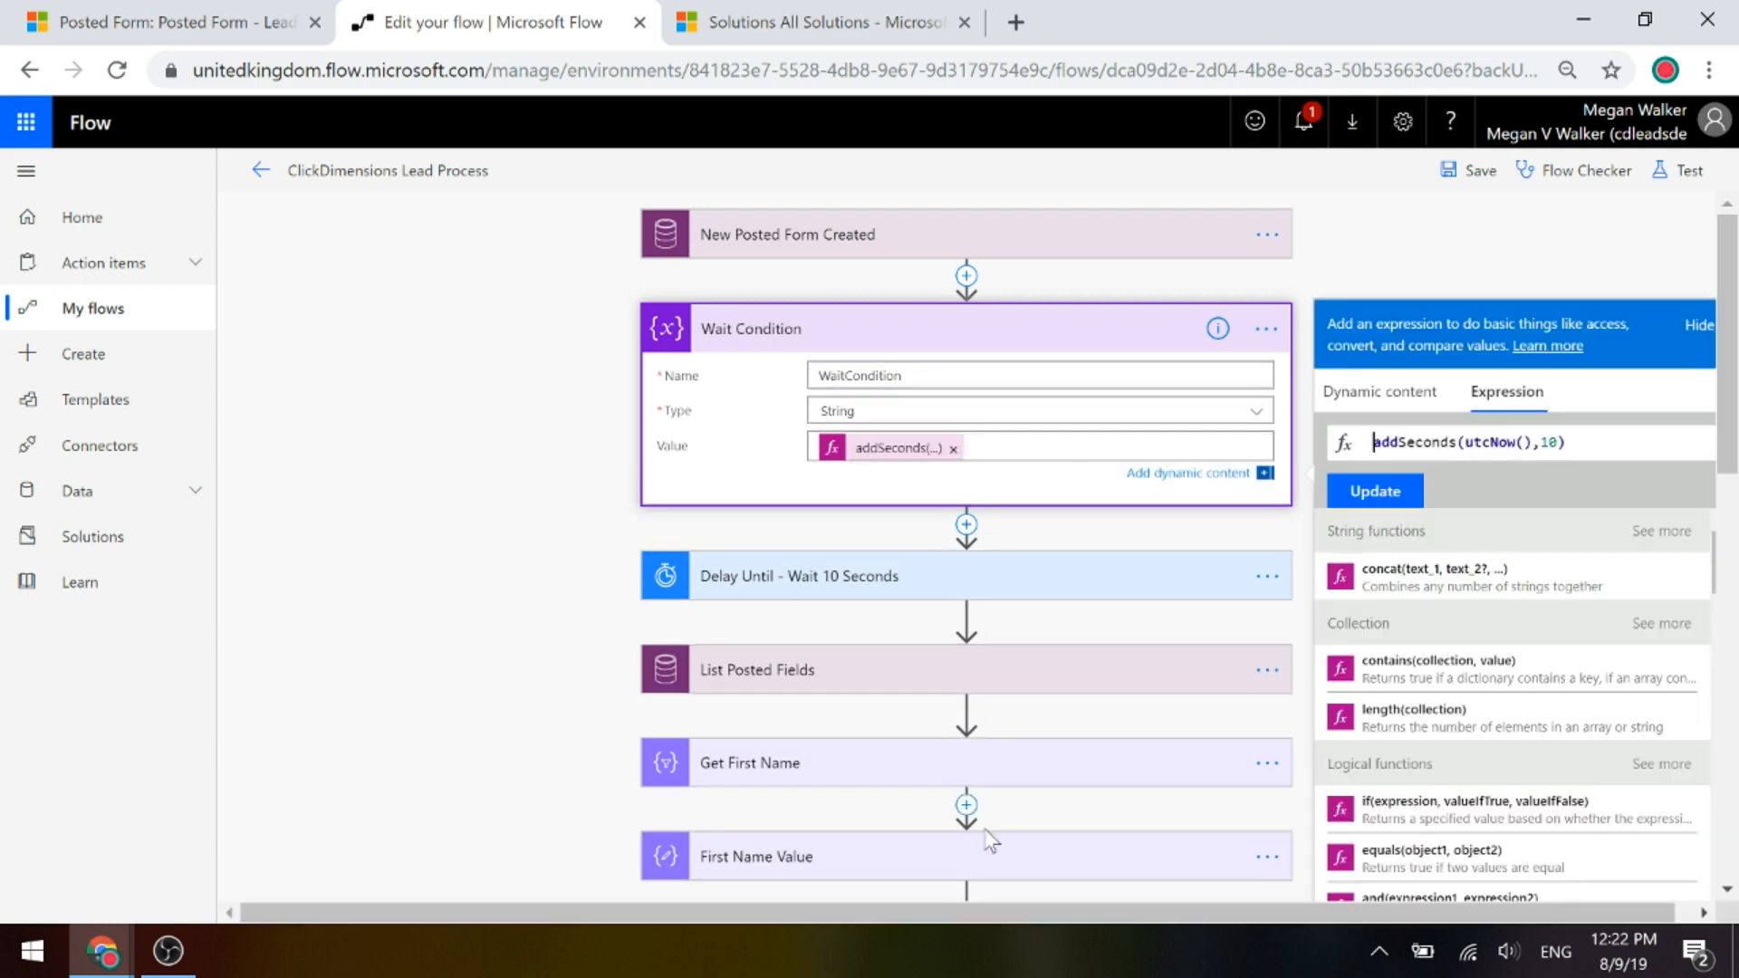
left_click_drag(1029, 914, 1168, 903)
left_click(1551, 441)
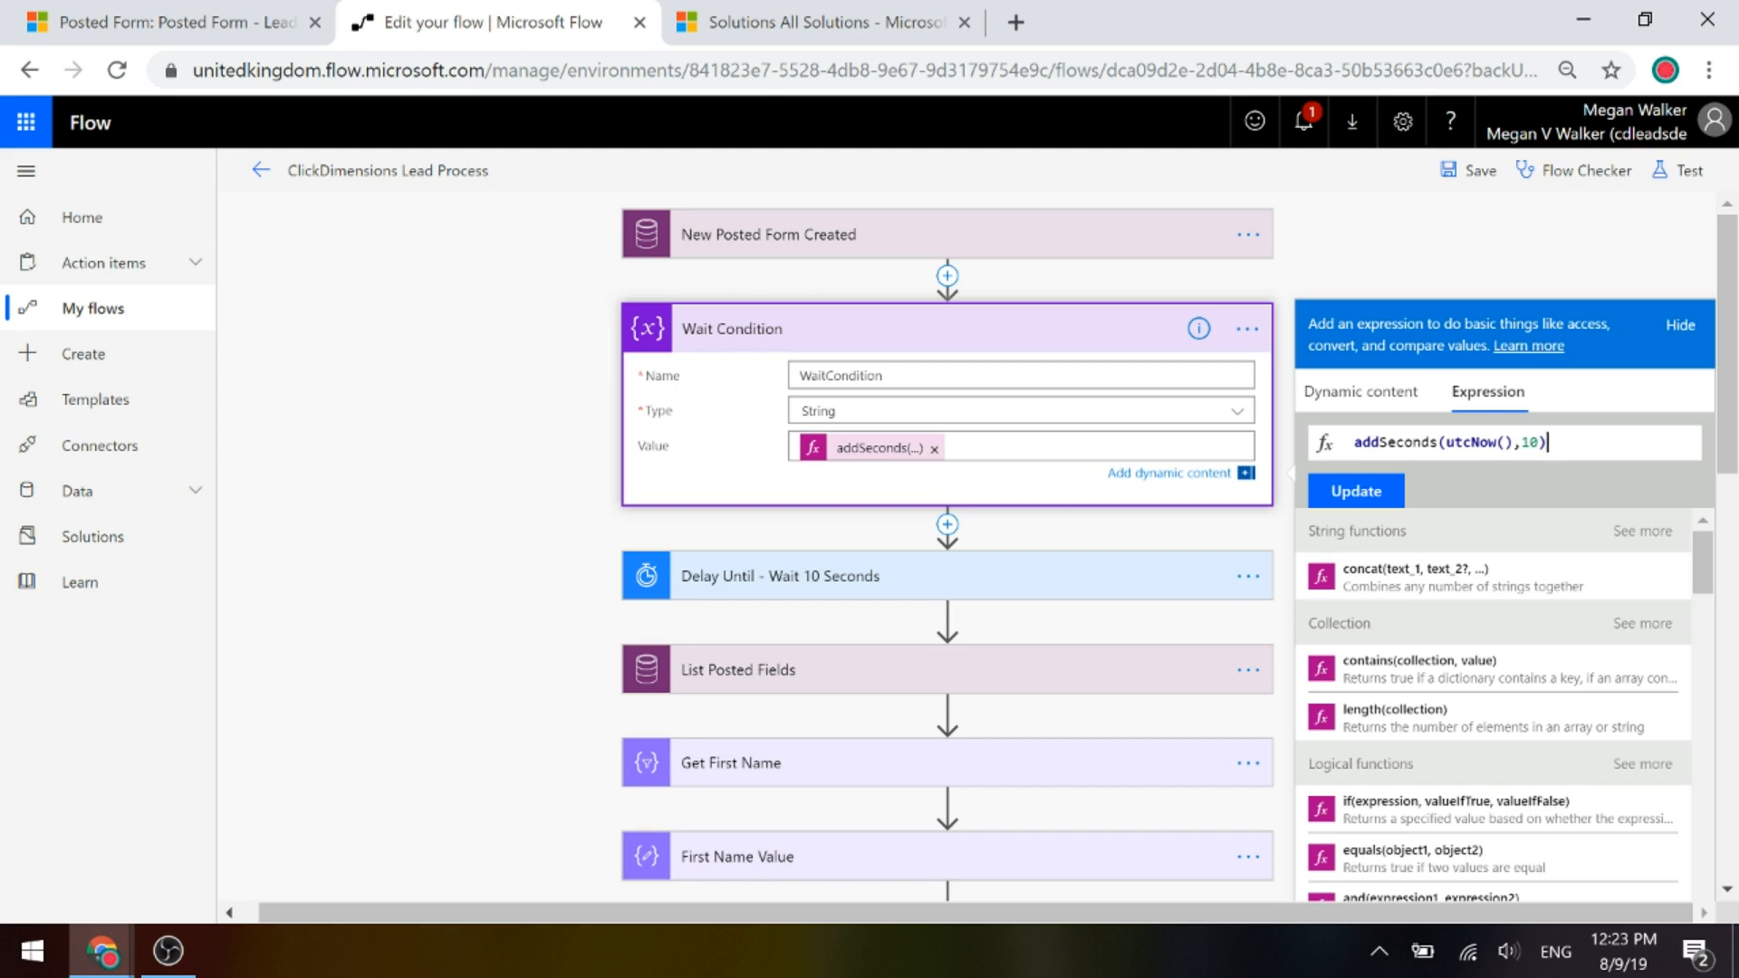
left_click(712, 333)
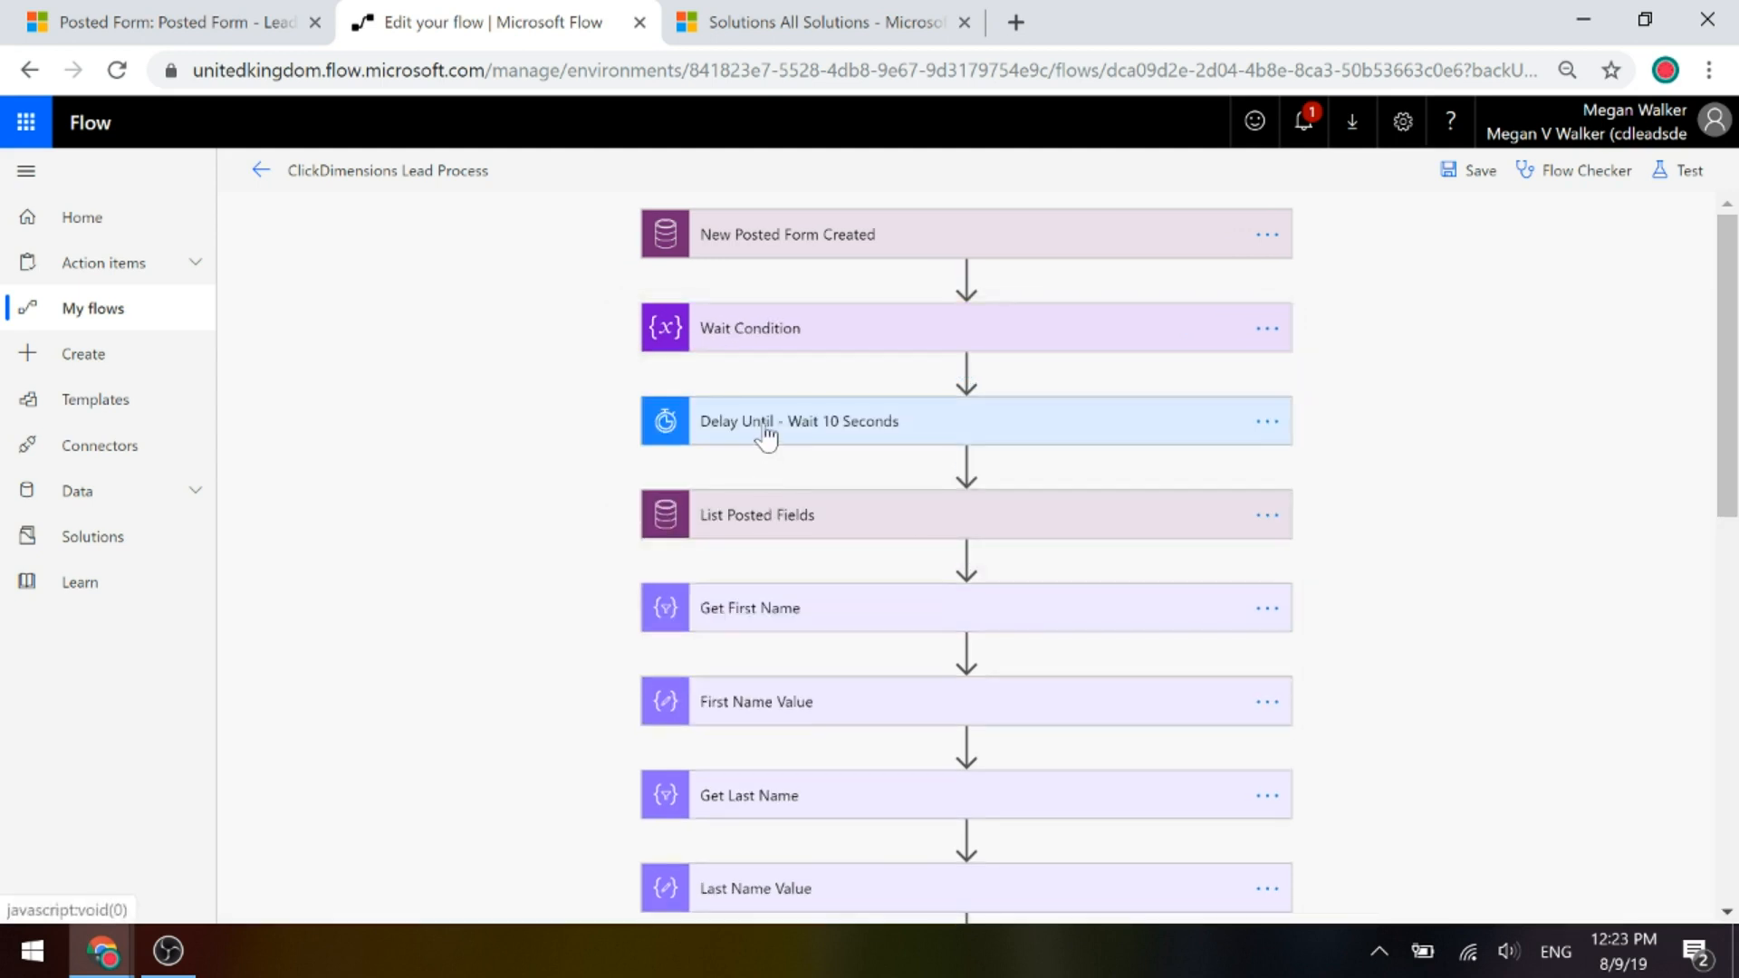
Check Delay Until's timestamp uses the WaitCondition variable, then expand the List Posted Fields step.
left_click(764, 432)
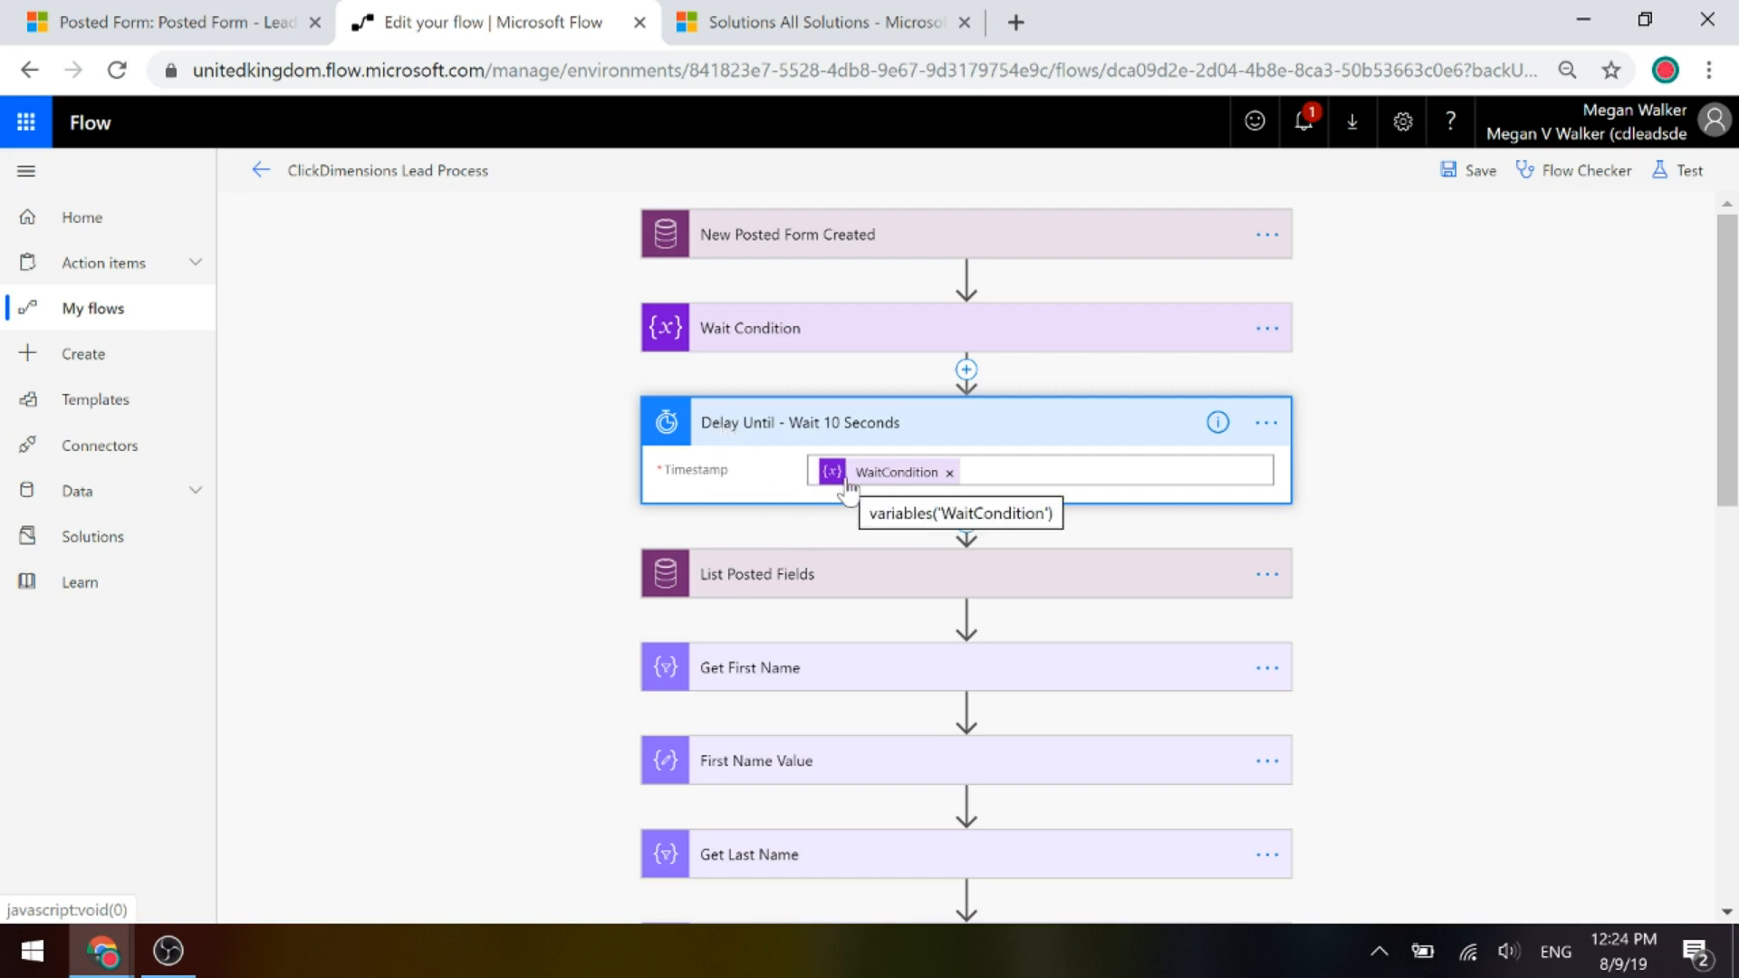
left_click(951, 472)
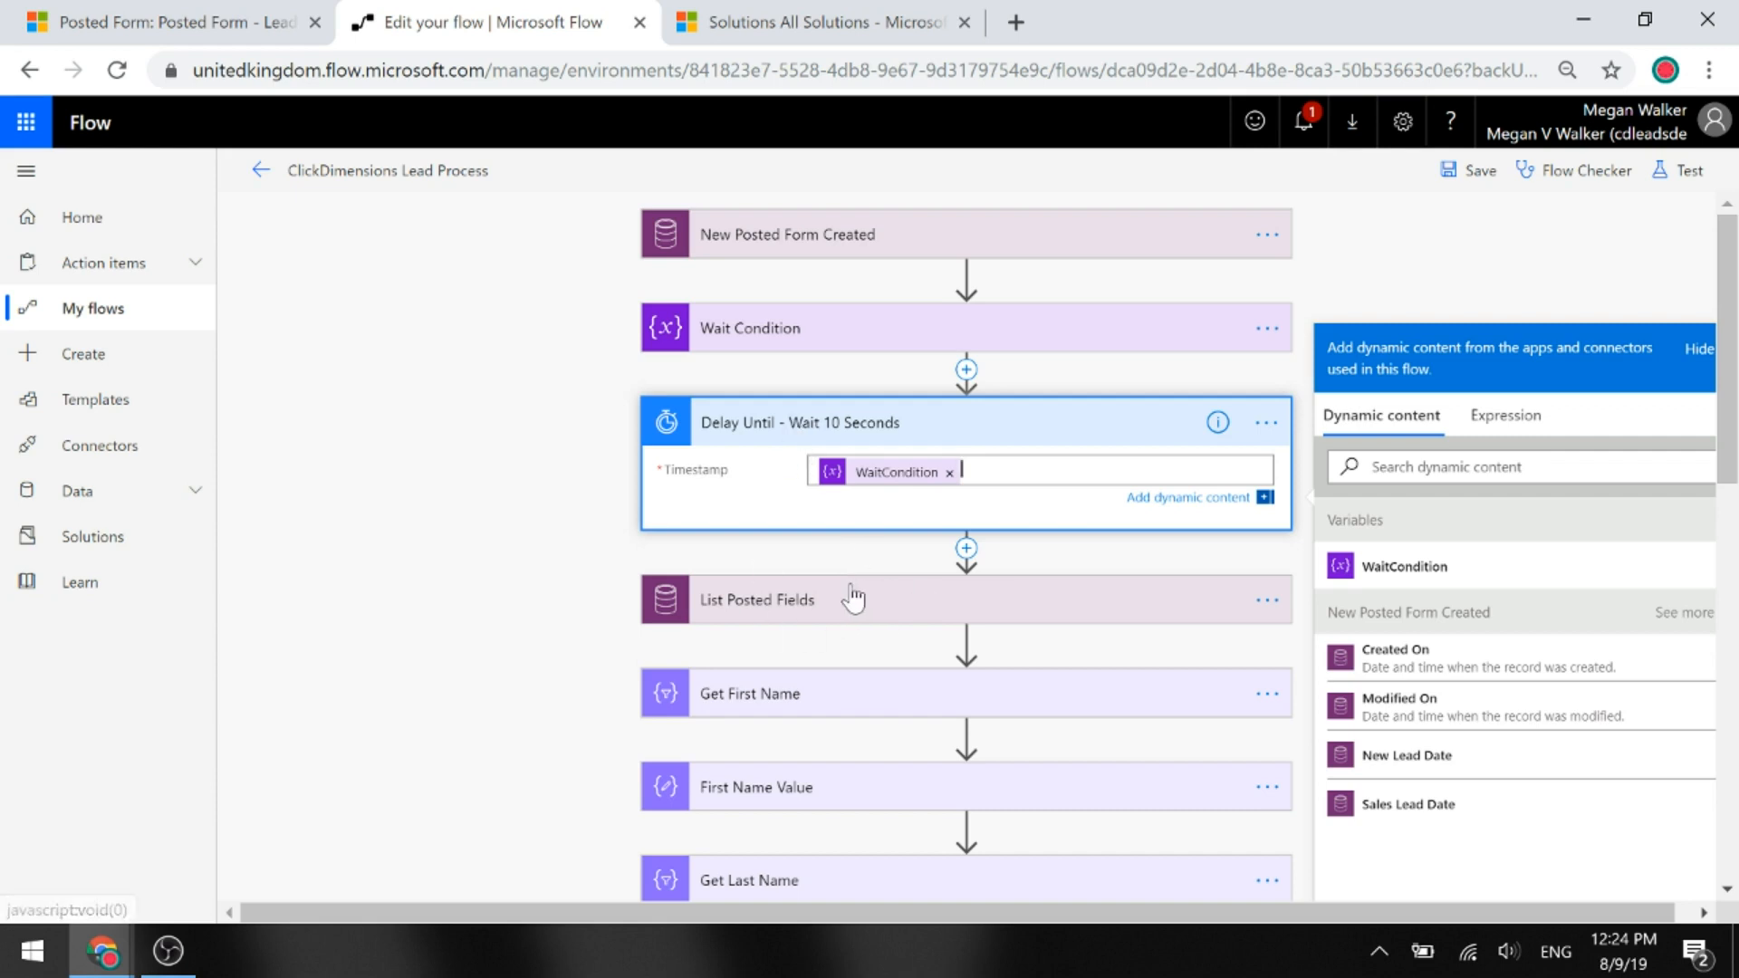
left_click(781, 609)
scroll(1486, 516, "down", 3)
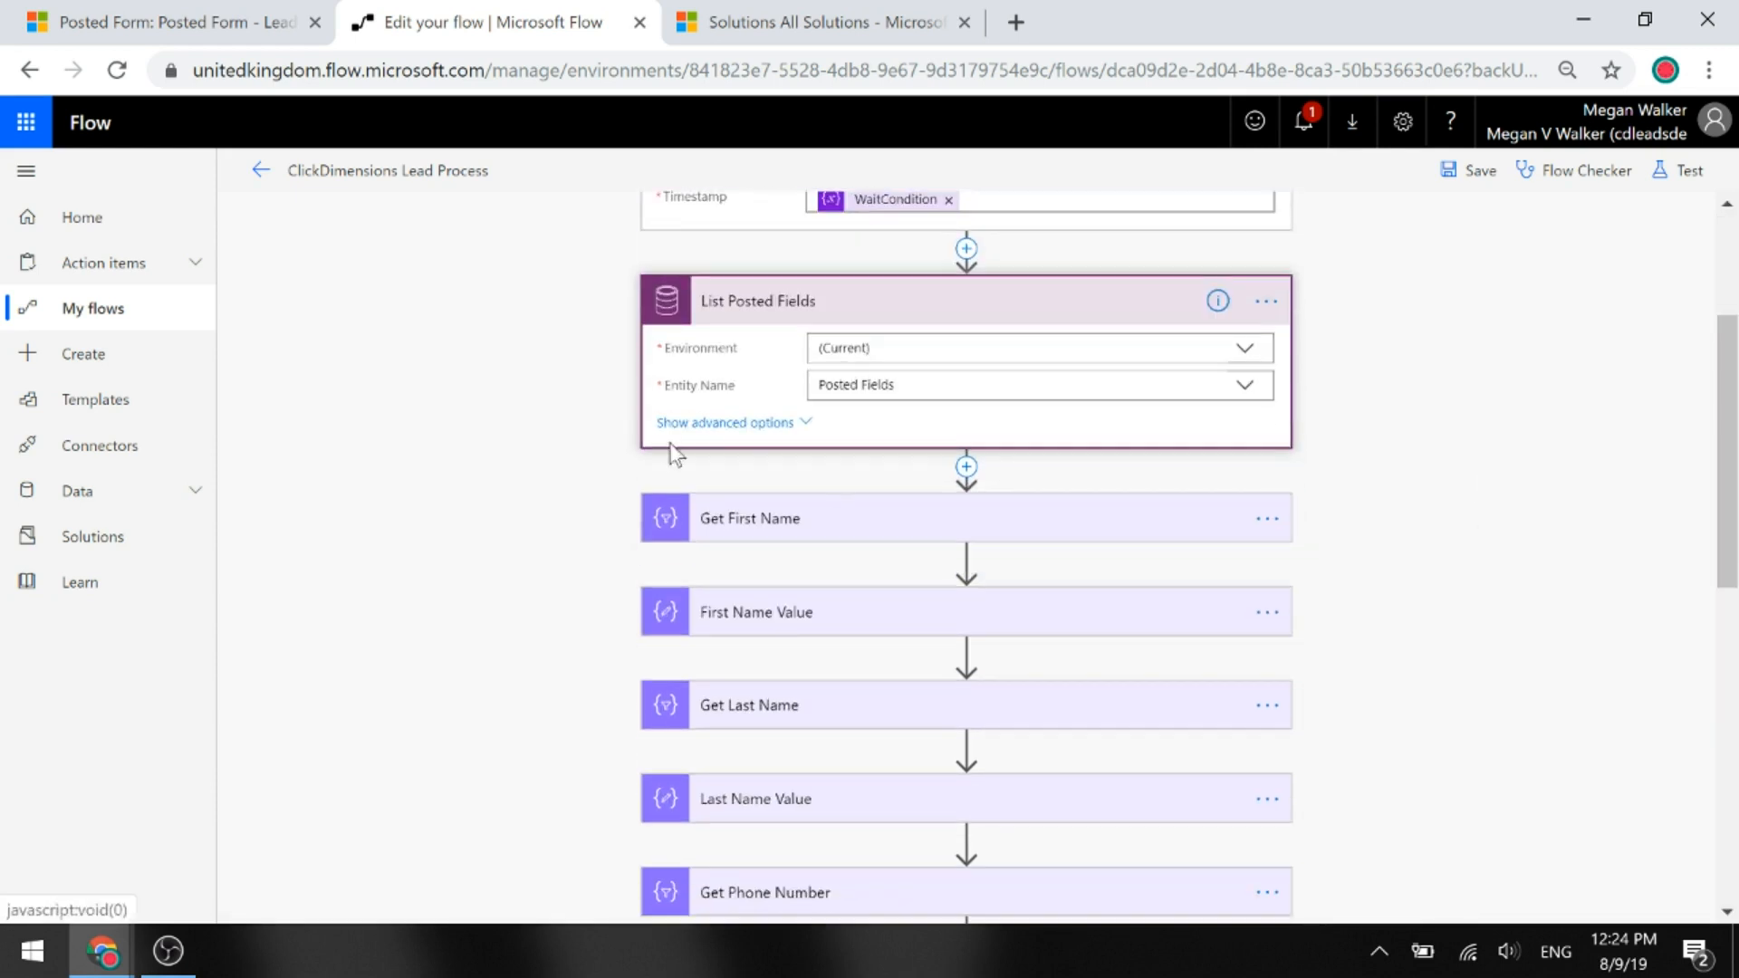
Review List Posted Fields' advanced query settings, then collapse the step to return to the form editor.
left_click(750, 426)
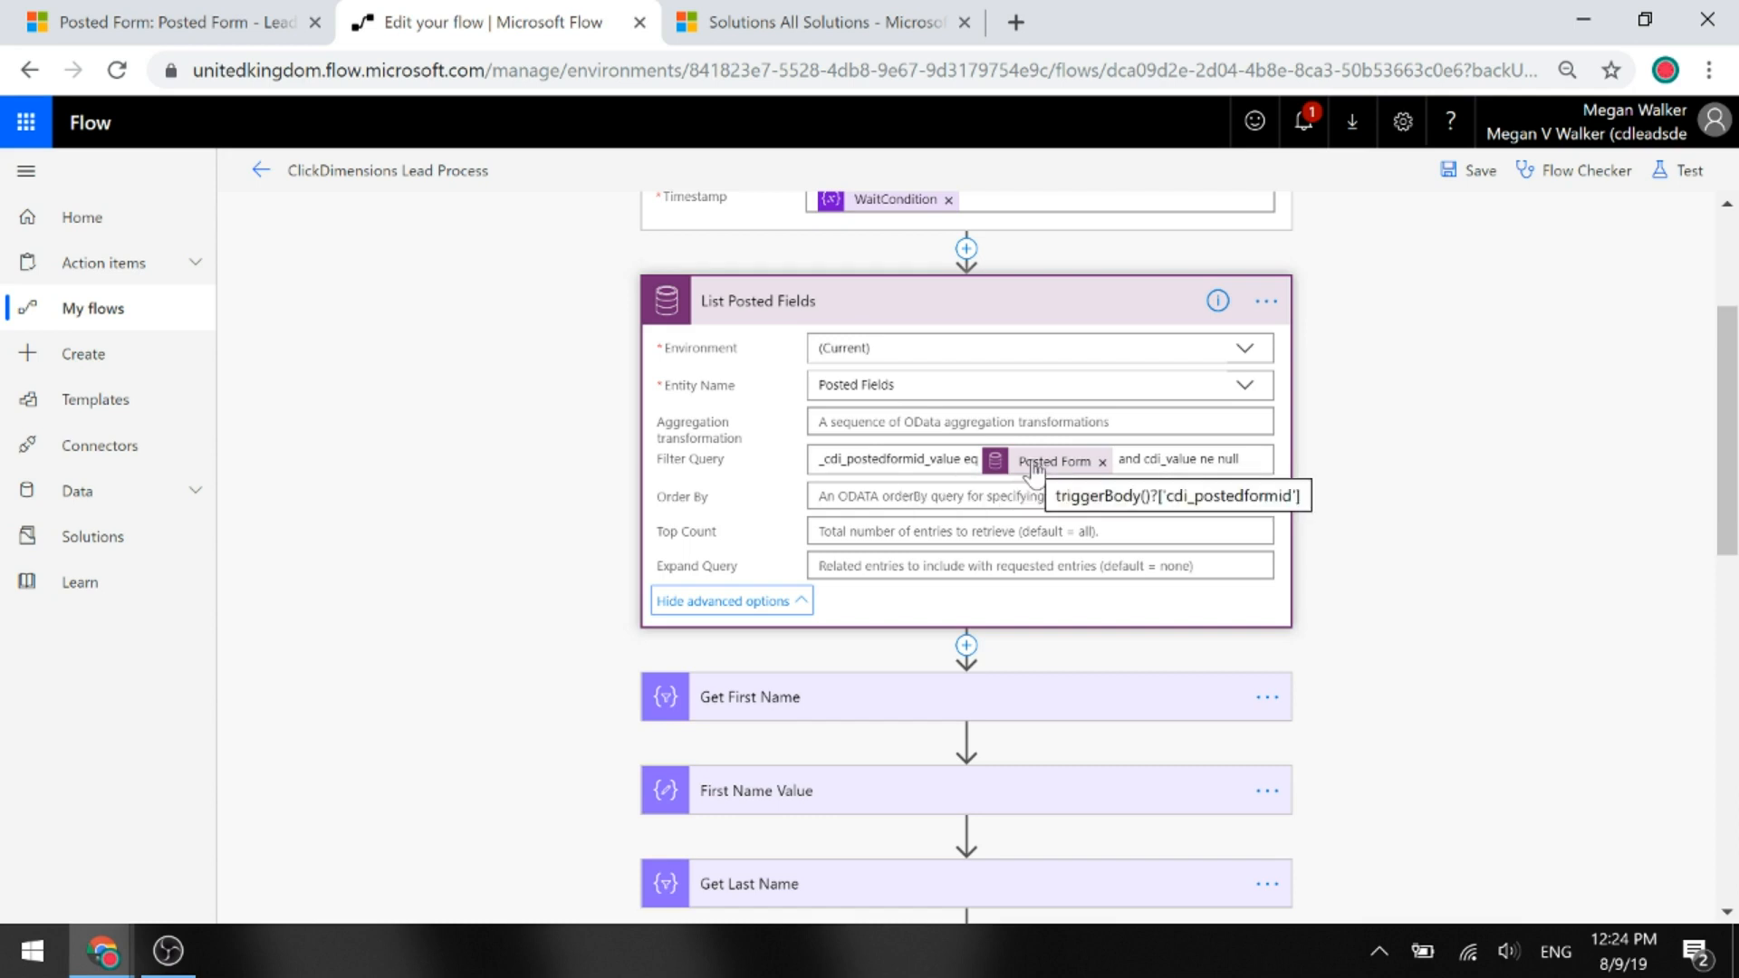
scroll(1033, 469, "up", 3)
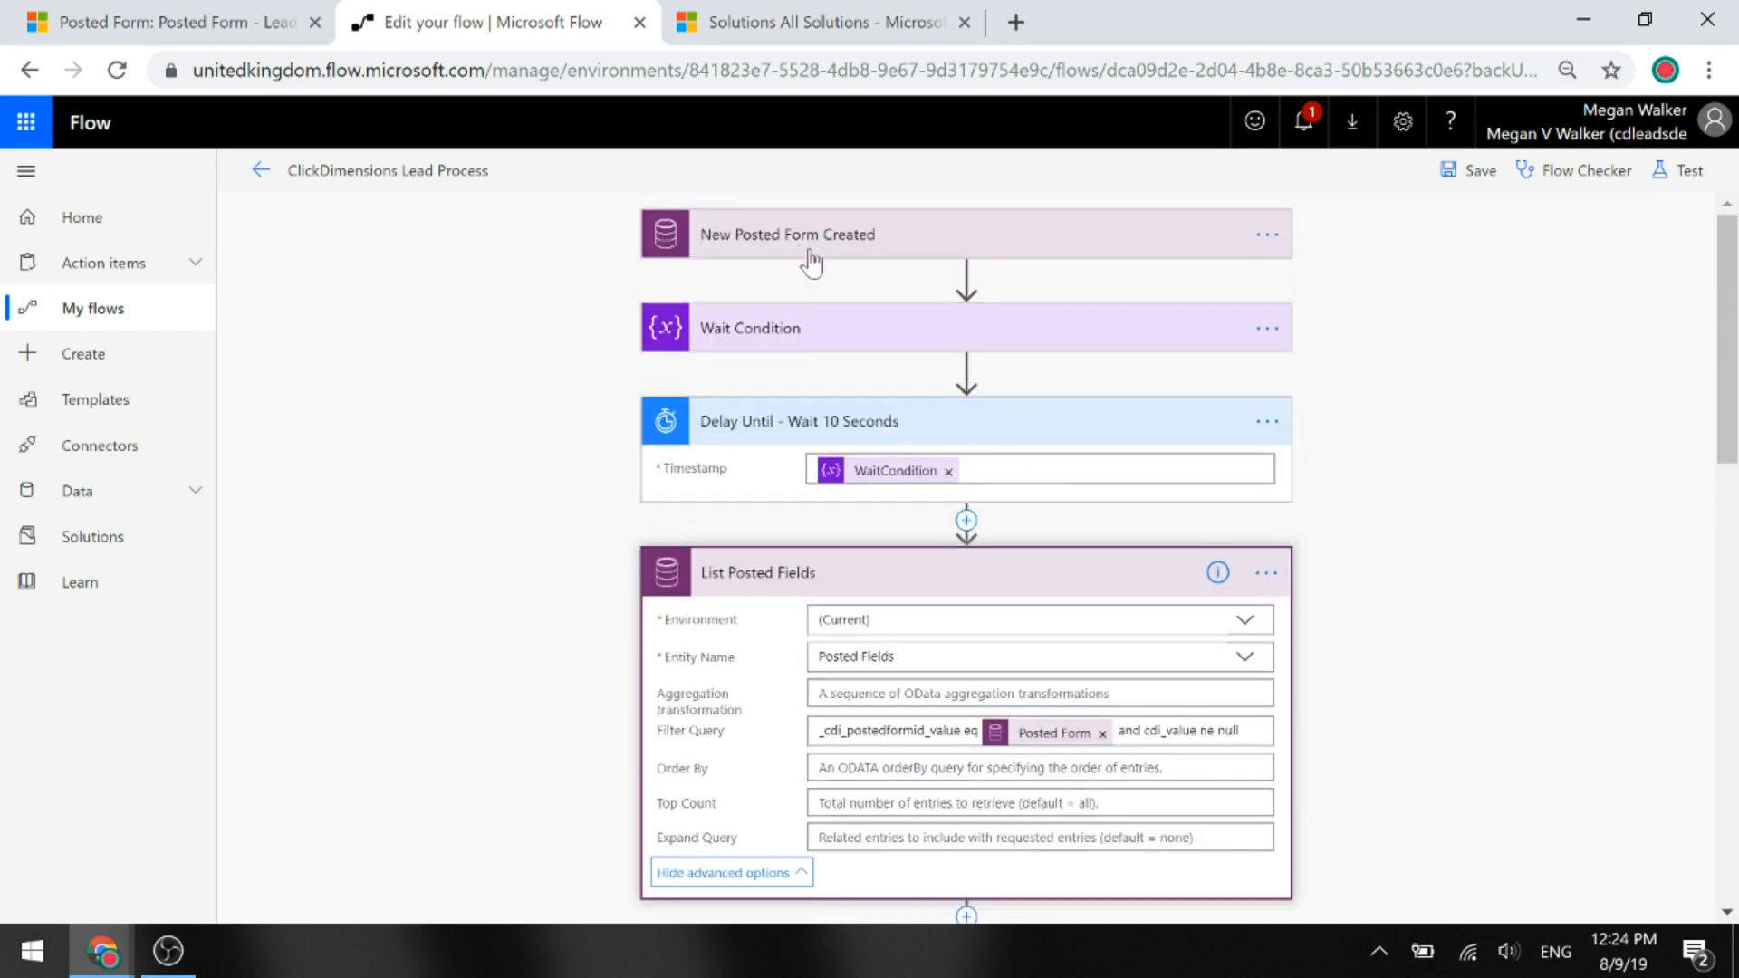
scroll(1153, 504, "down", 3)
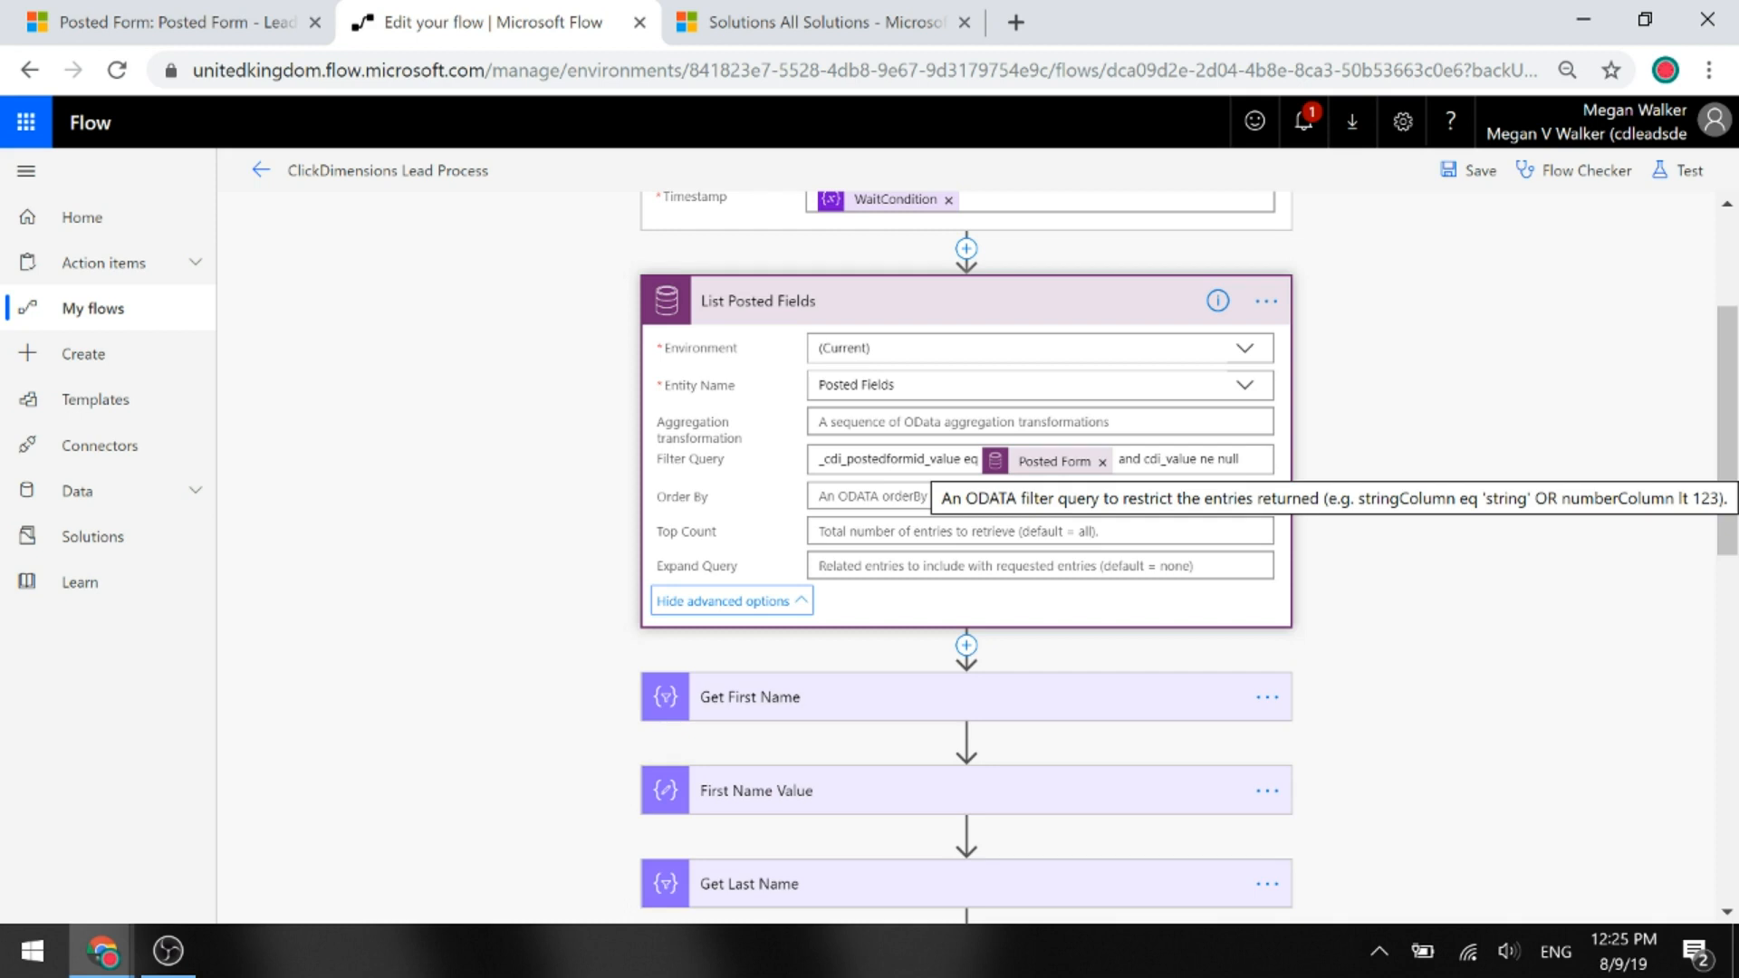
left_click(752, 306)
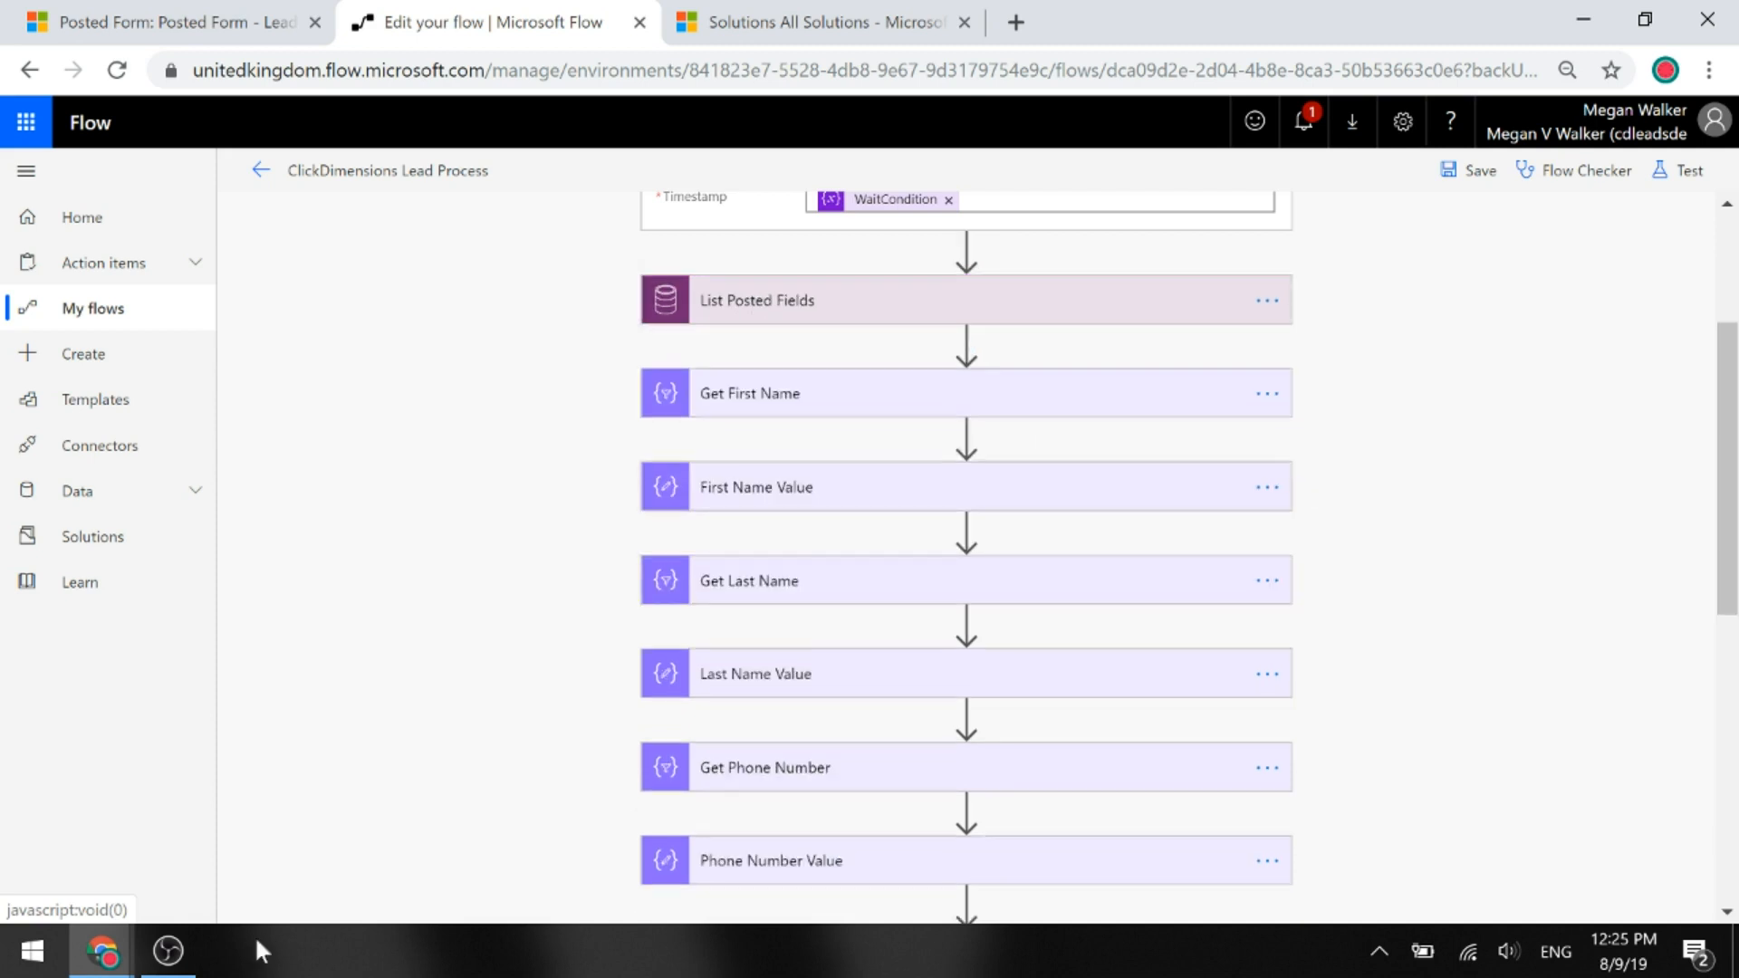
mouse_move(90, 953)
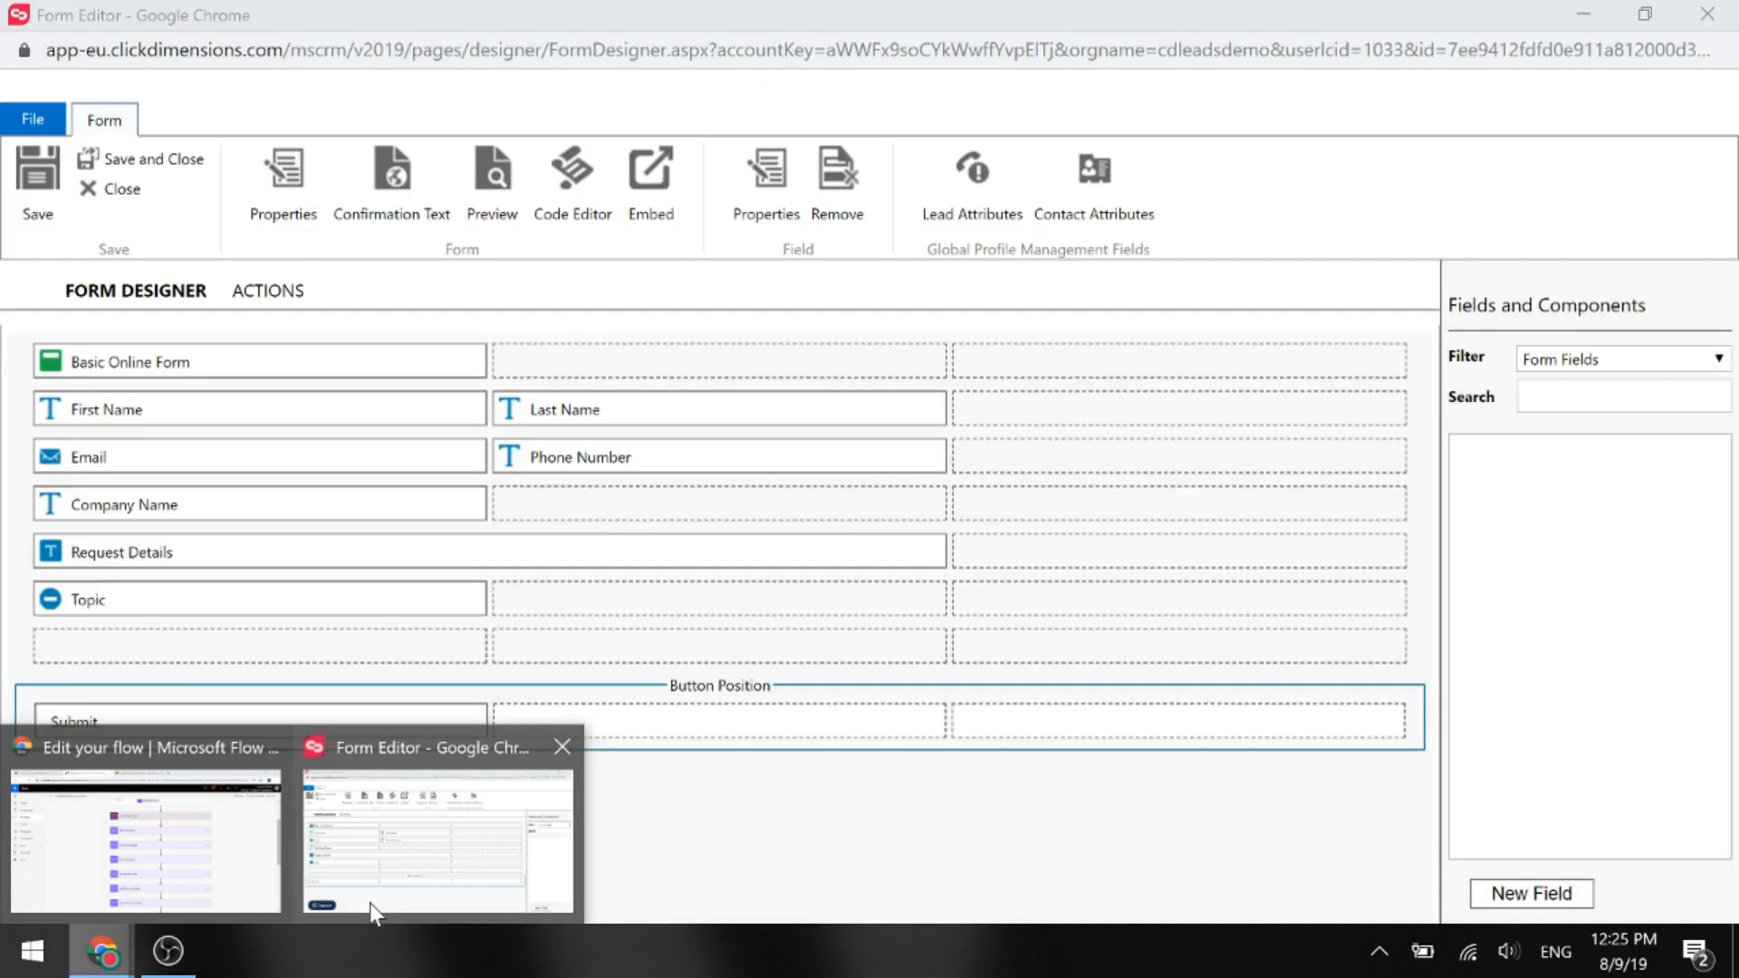
left_click(370, 904)
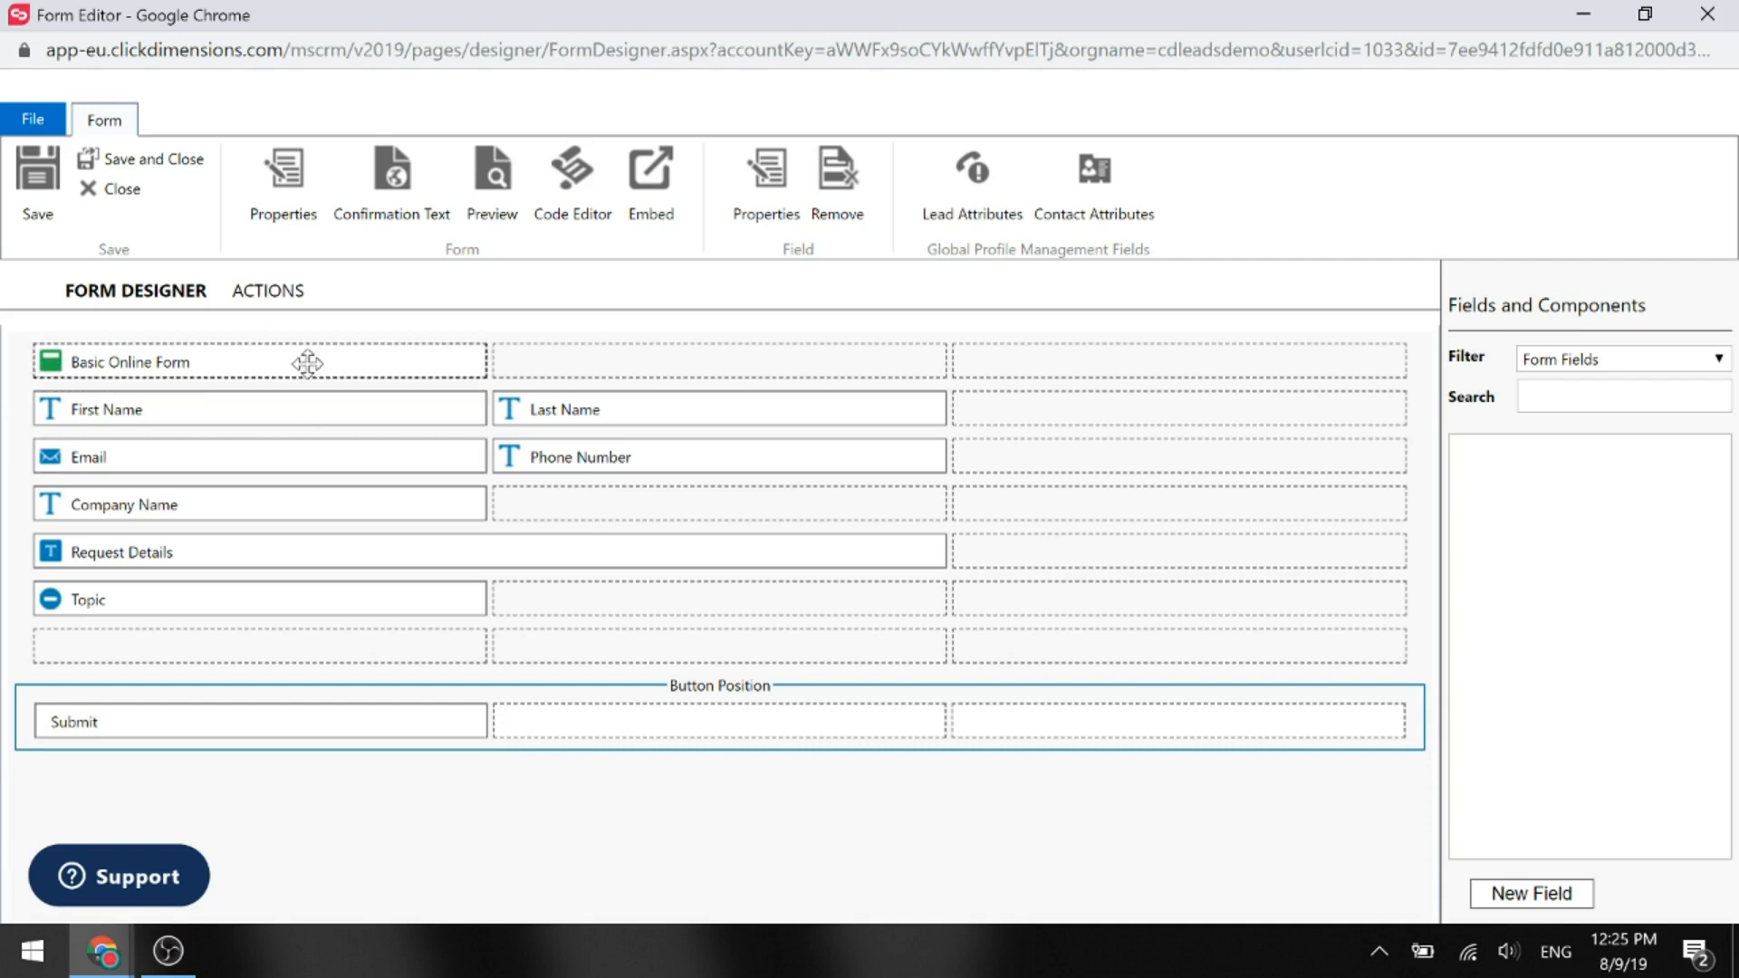
double_click(268, 400)
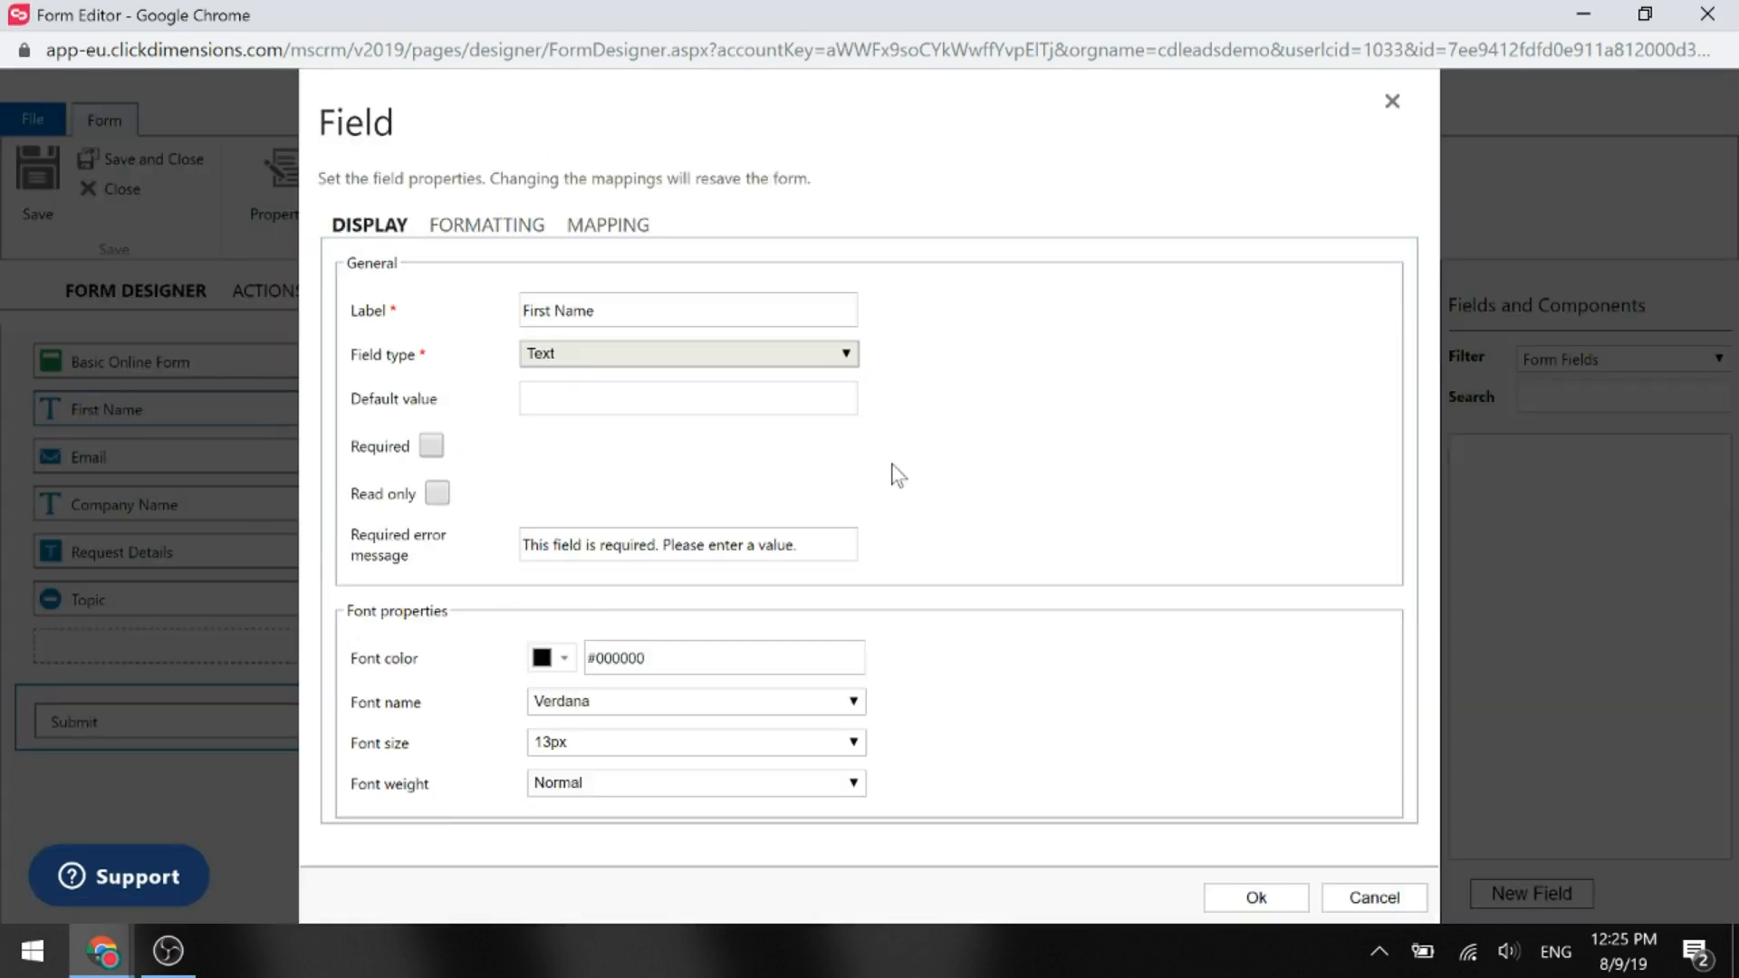
left_click(625, 226)
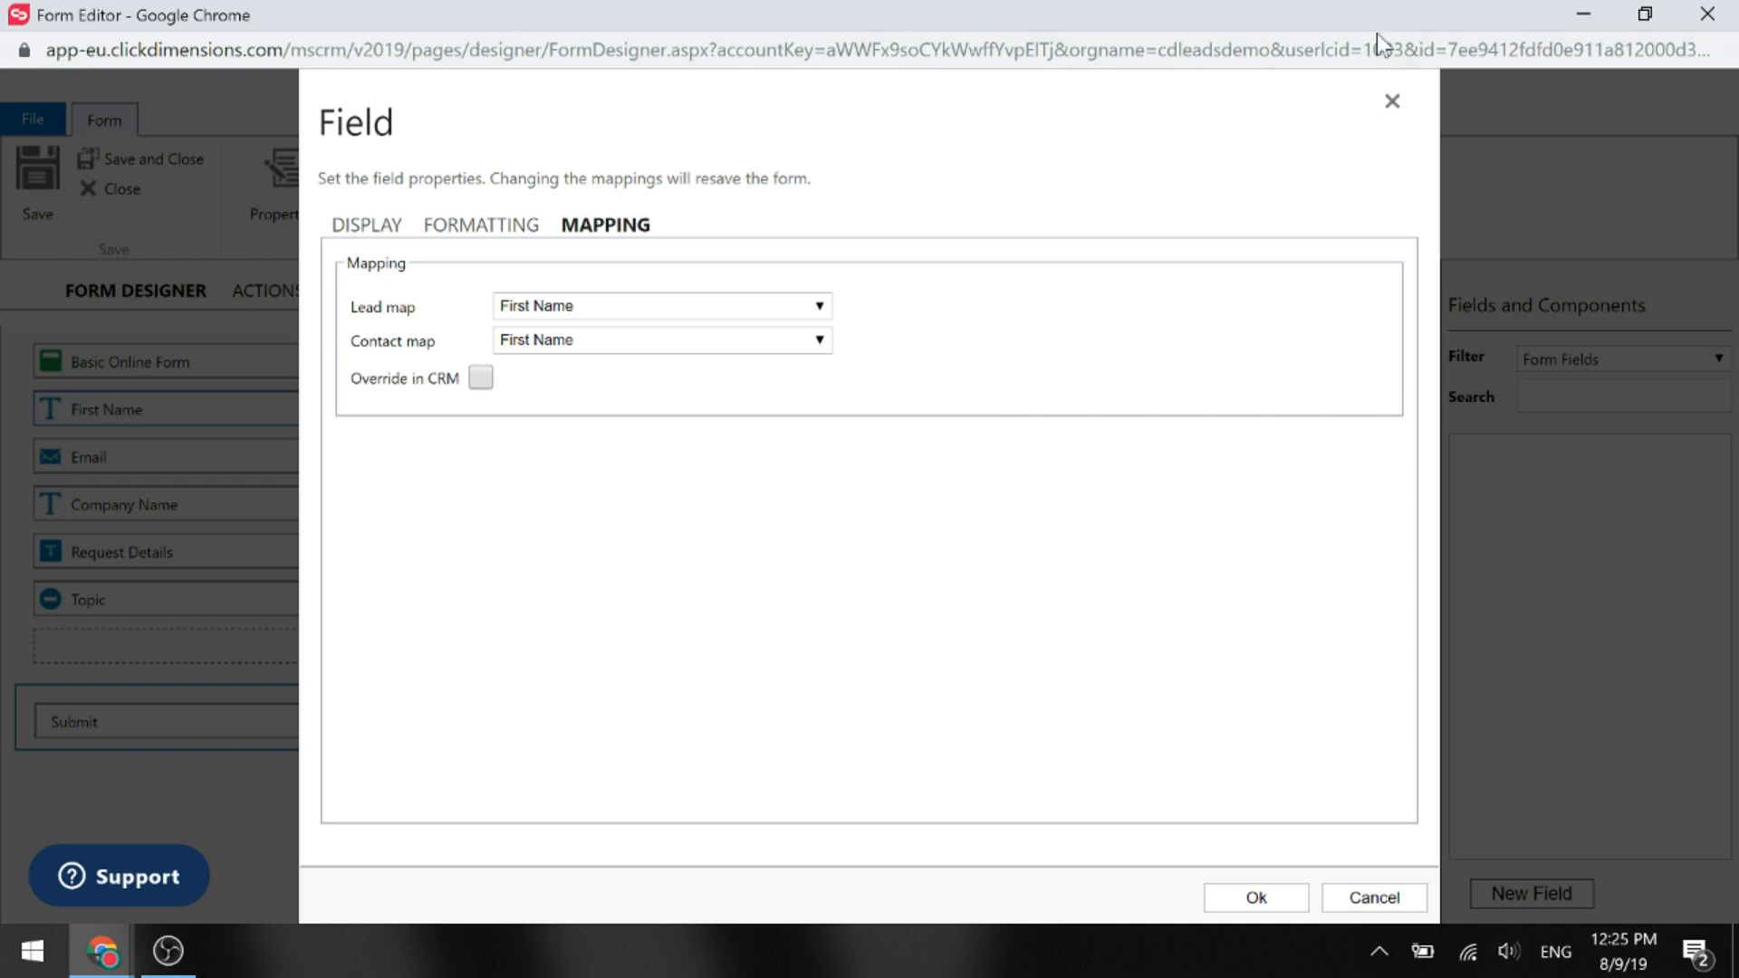
left_click(1393, 103)
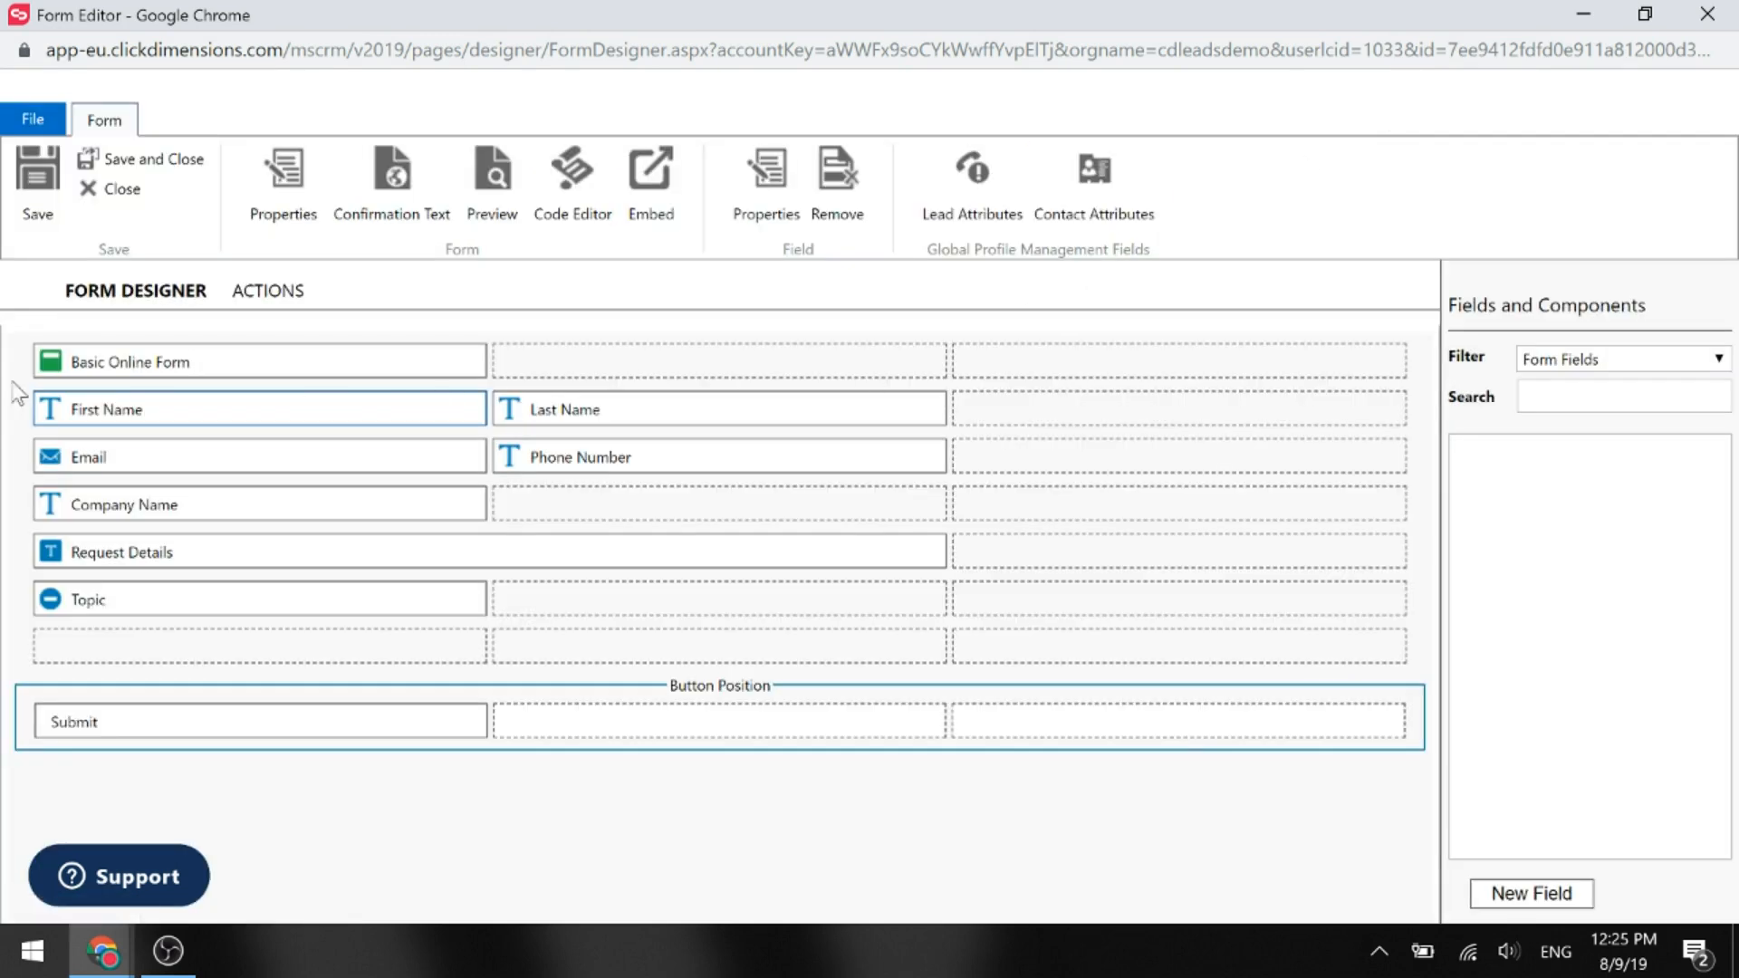
Reopen the First Name field and show its mapping to First Name for leads and contacts.
double_click(200, 402)
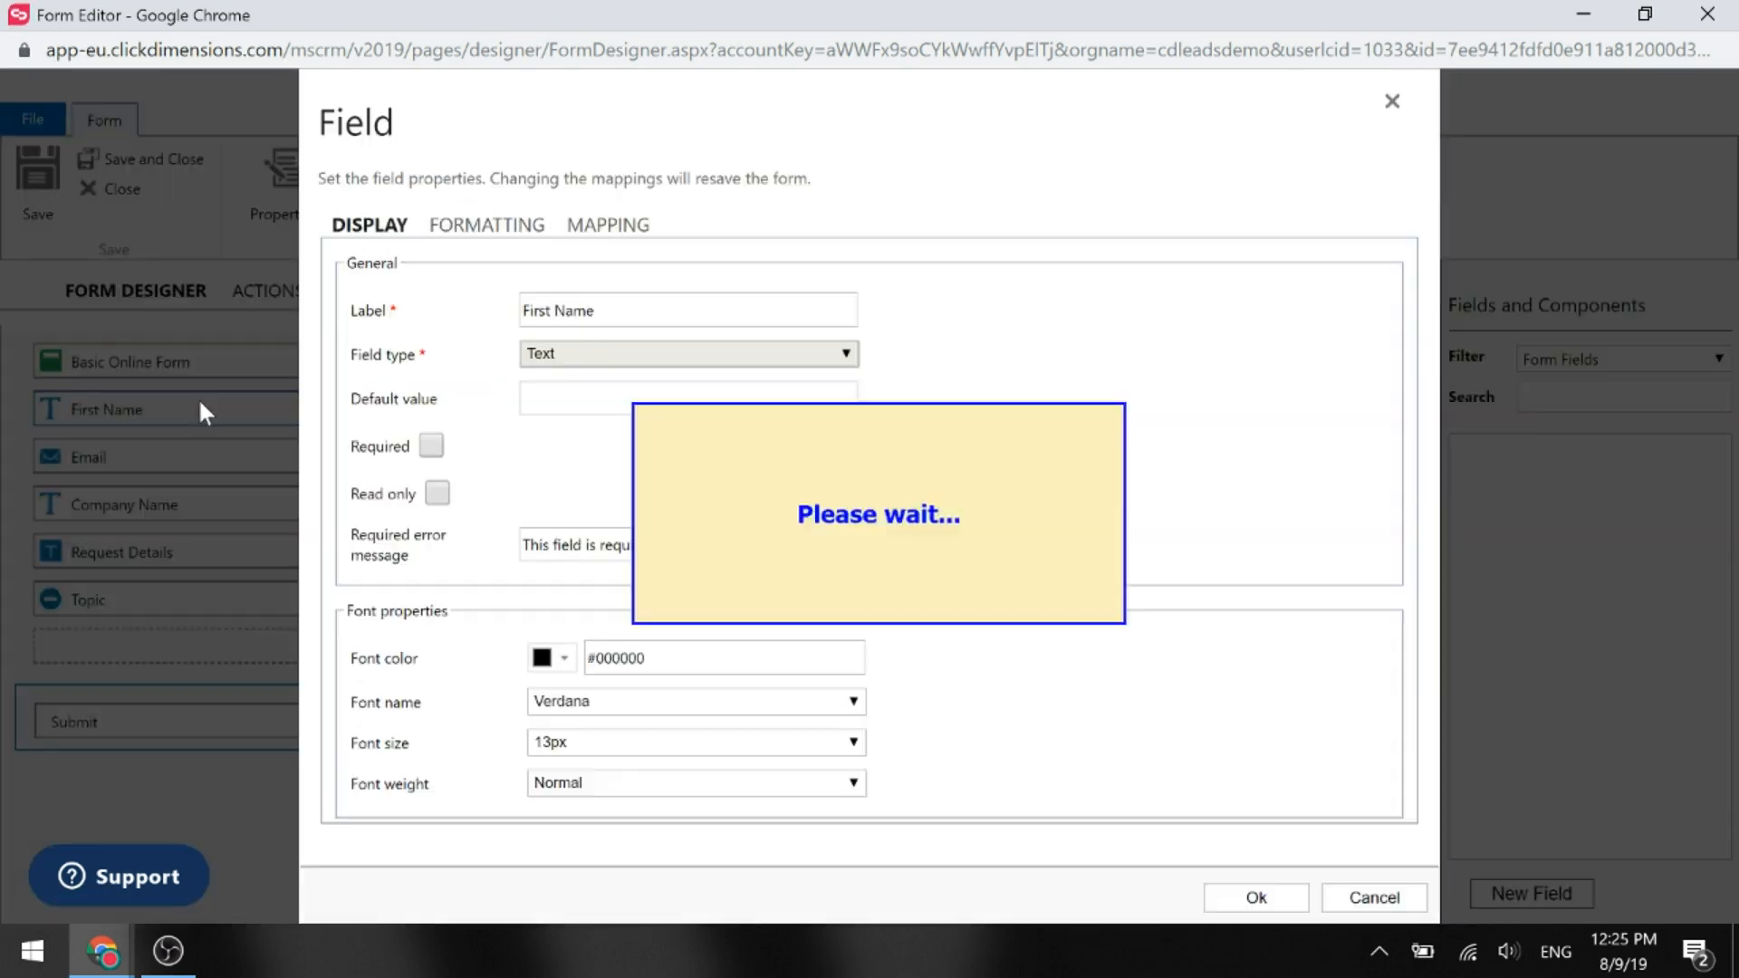
left_click_drag(584, 226, 580, 238)
left_click(581, 240)
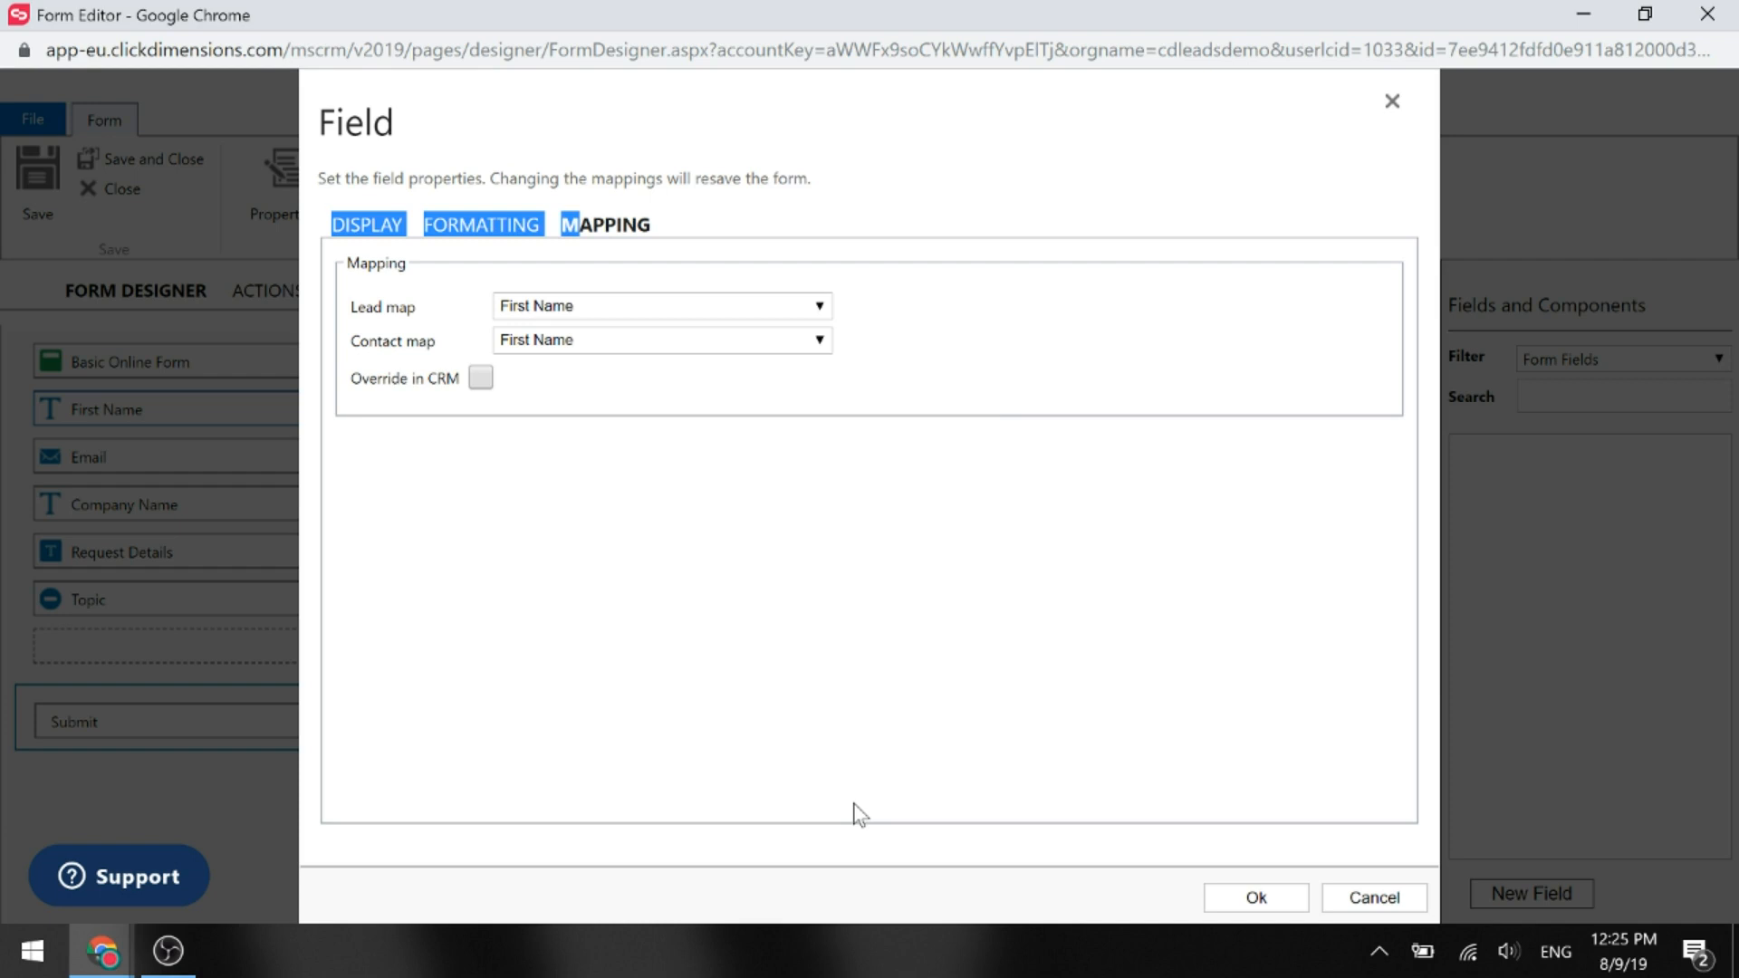
Cancel the First Name field dialog and minimize the Form Editor to return to Flow.
left_click(1354, 902)
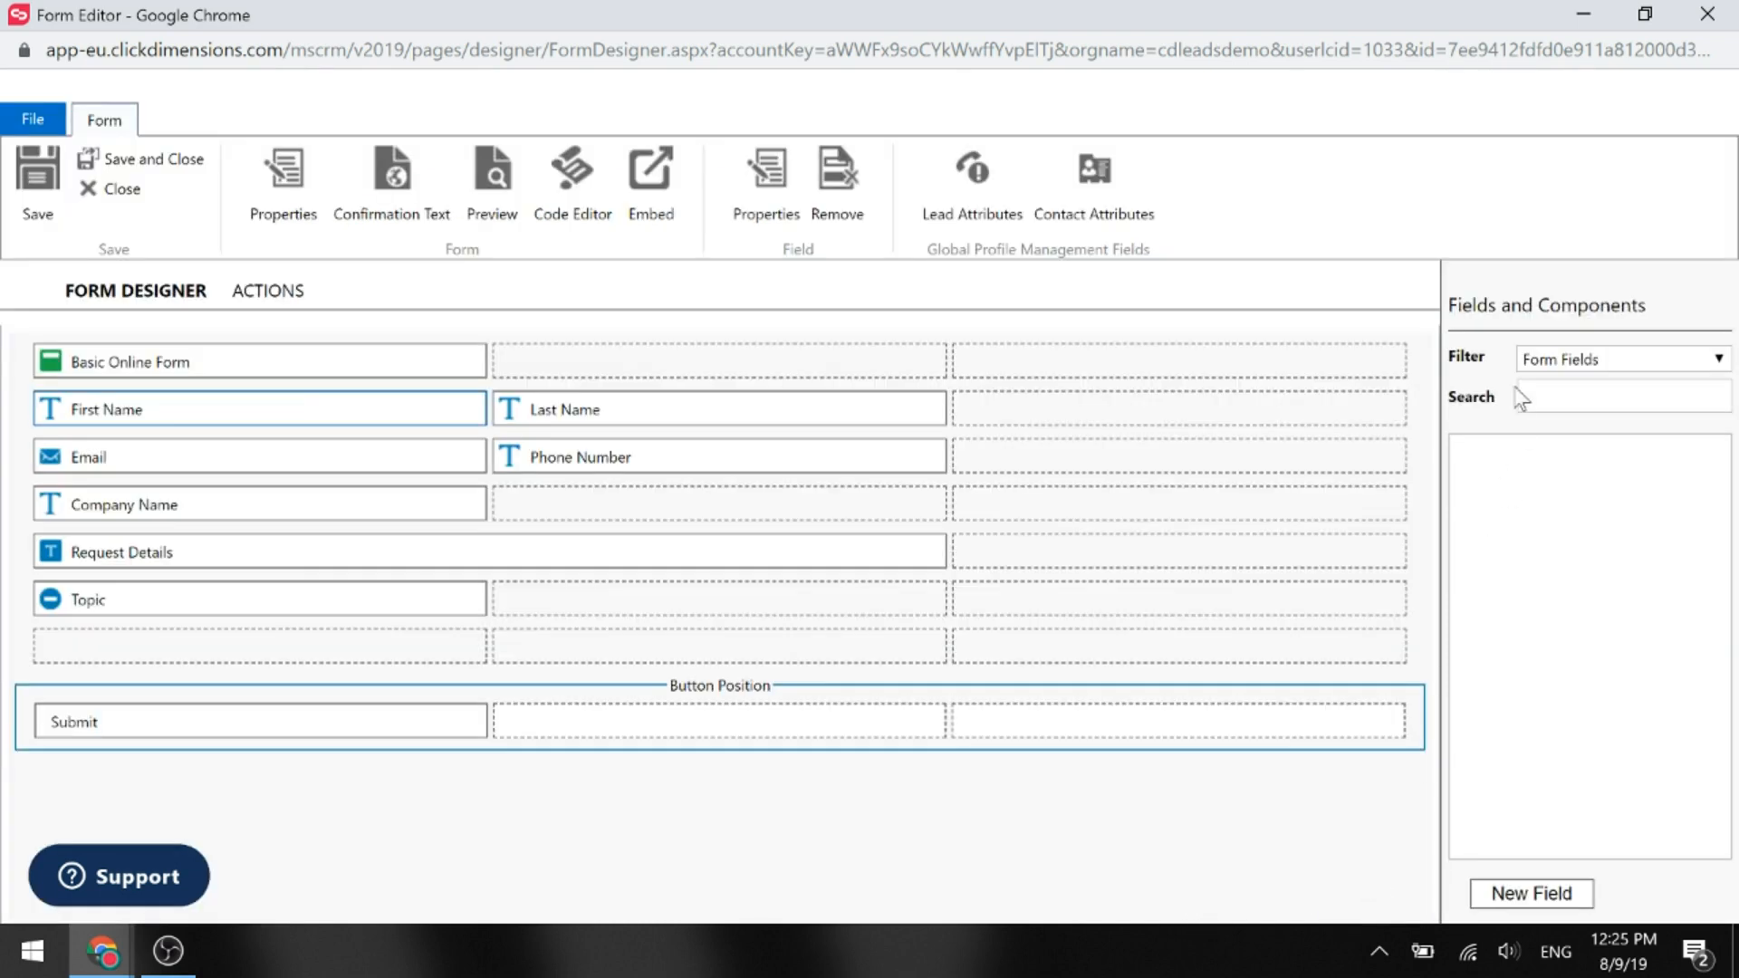
left_click(1587, 7)
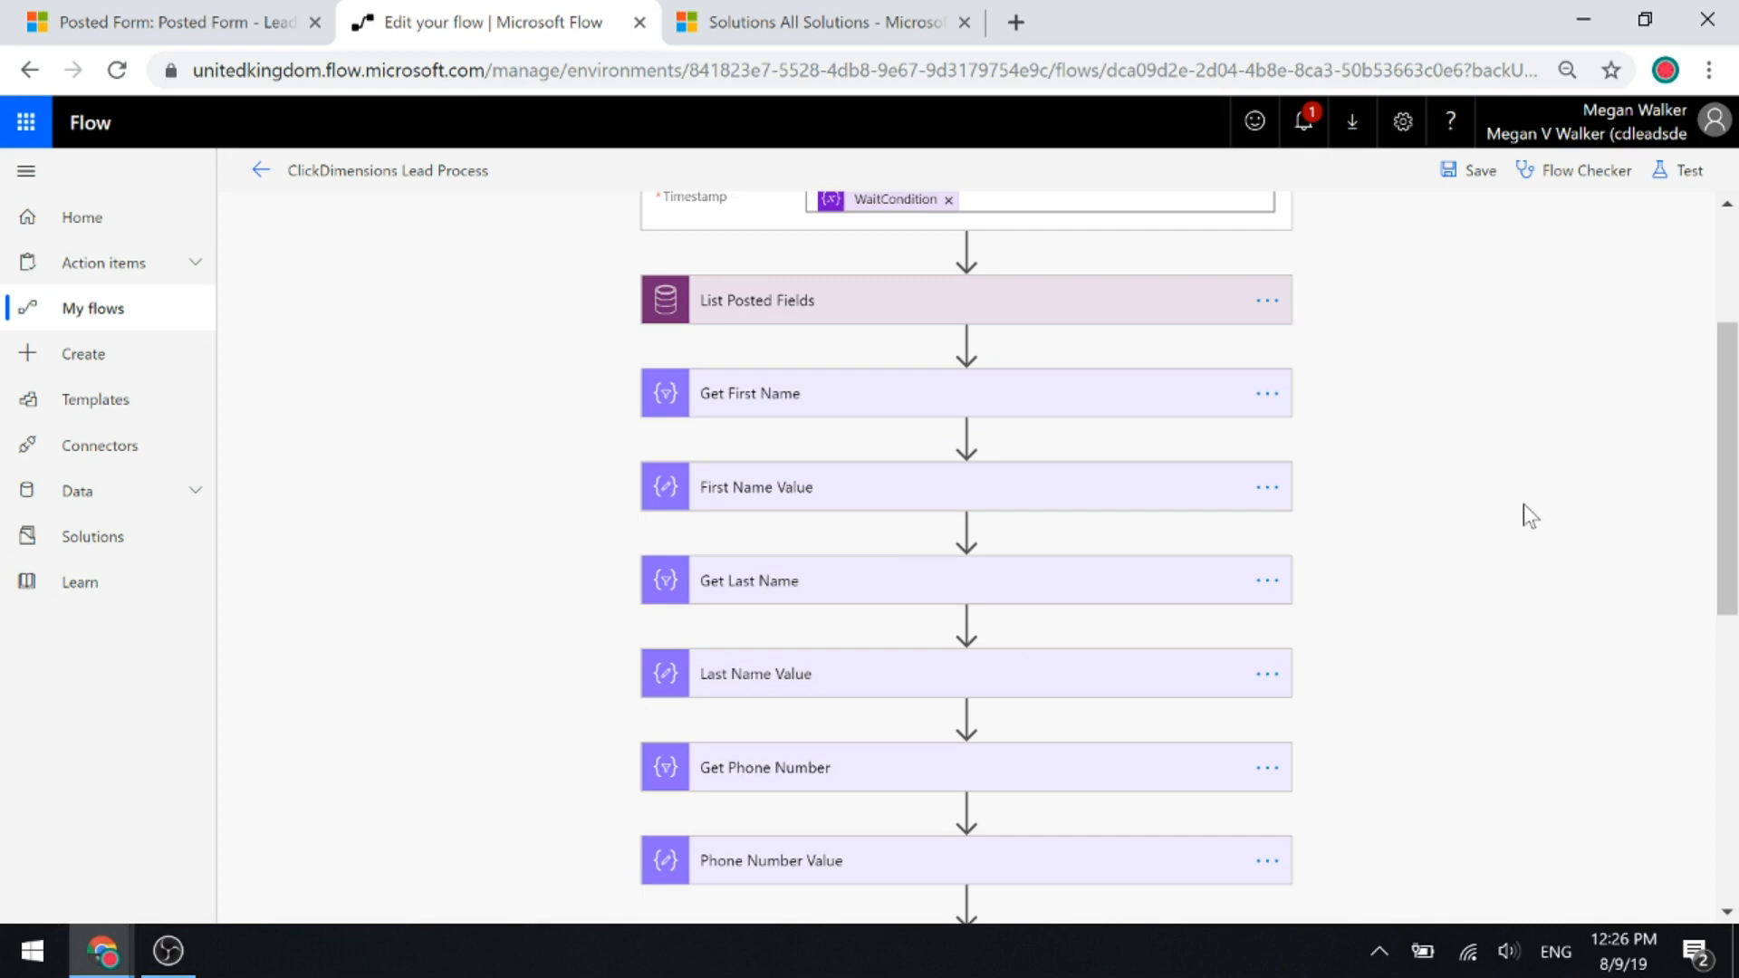
Expand Get First Name and First Name Value, then insert a built-in Filter array step after List Posted Fields.
left_click(807, 410)
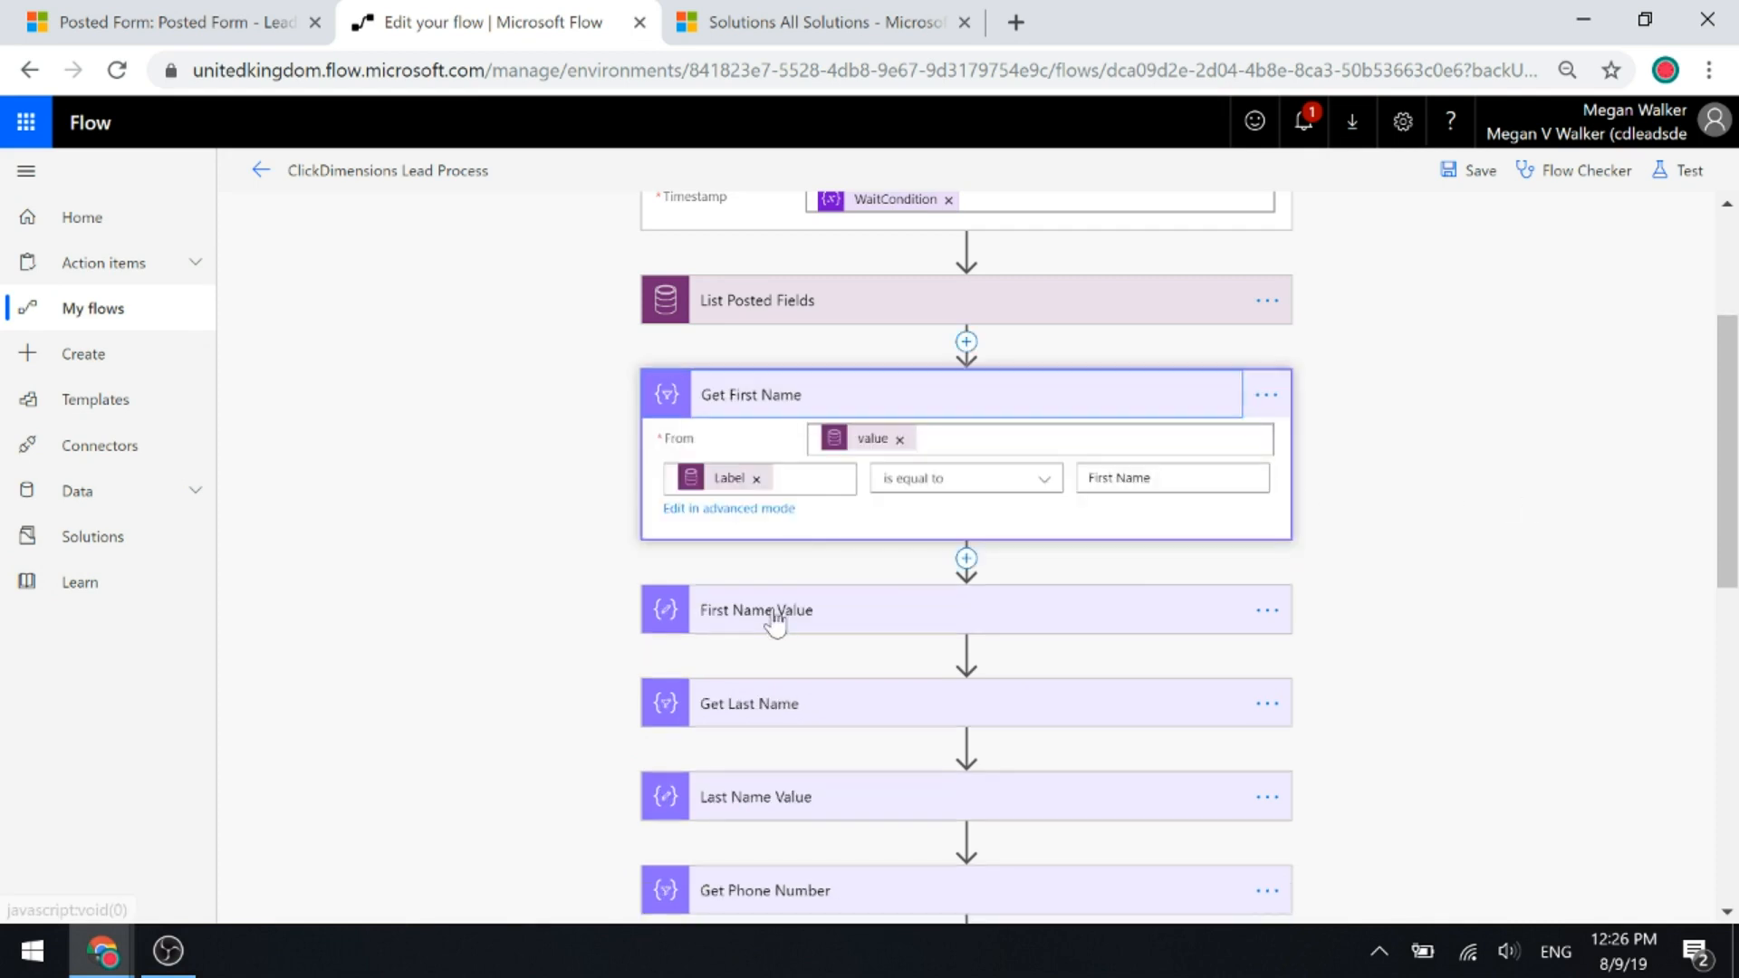
left_click(986, 610)
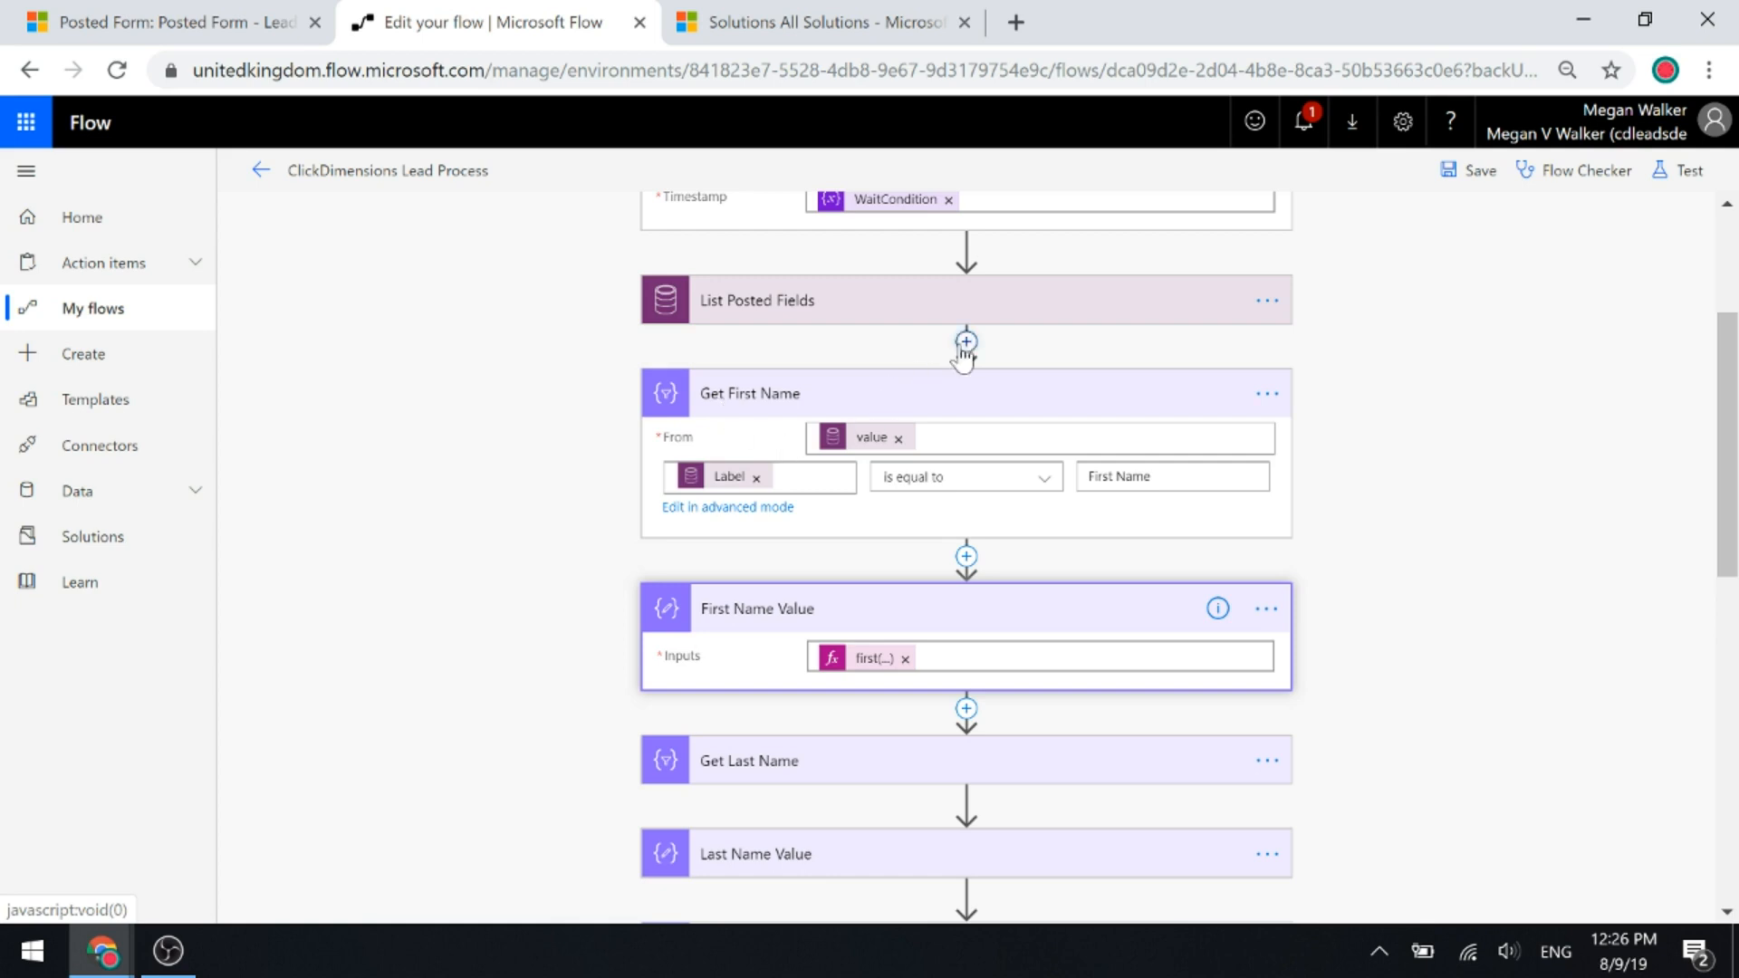
left_click(944, 381)
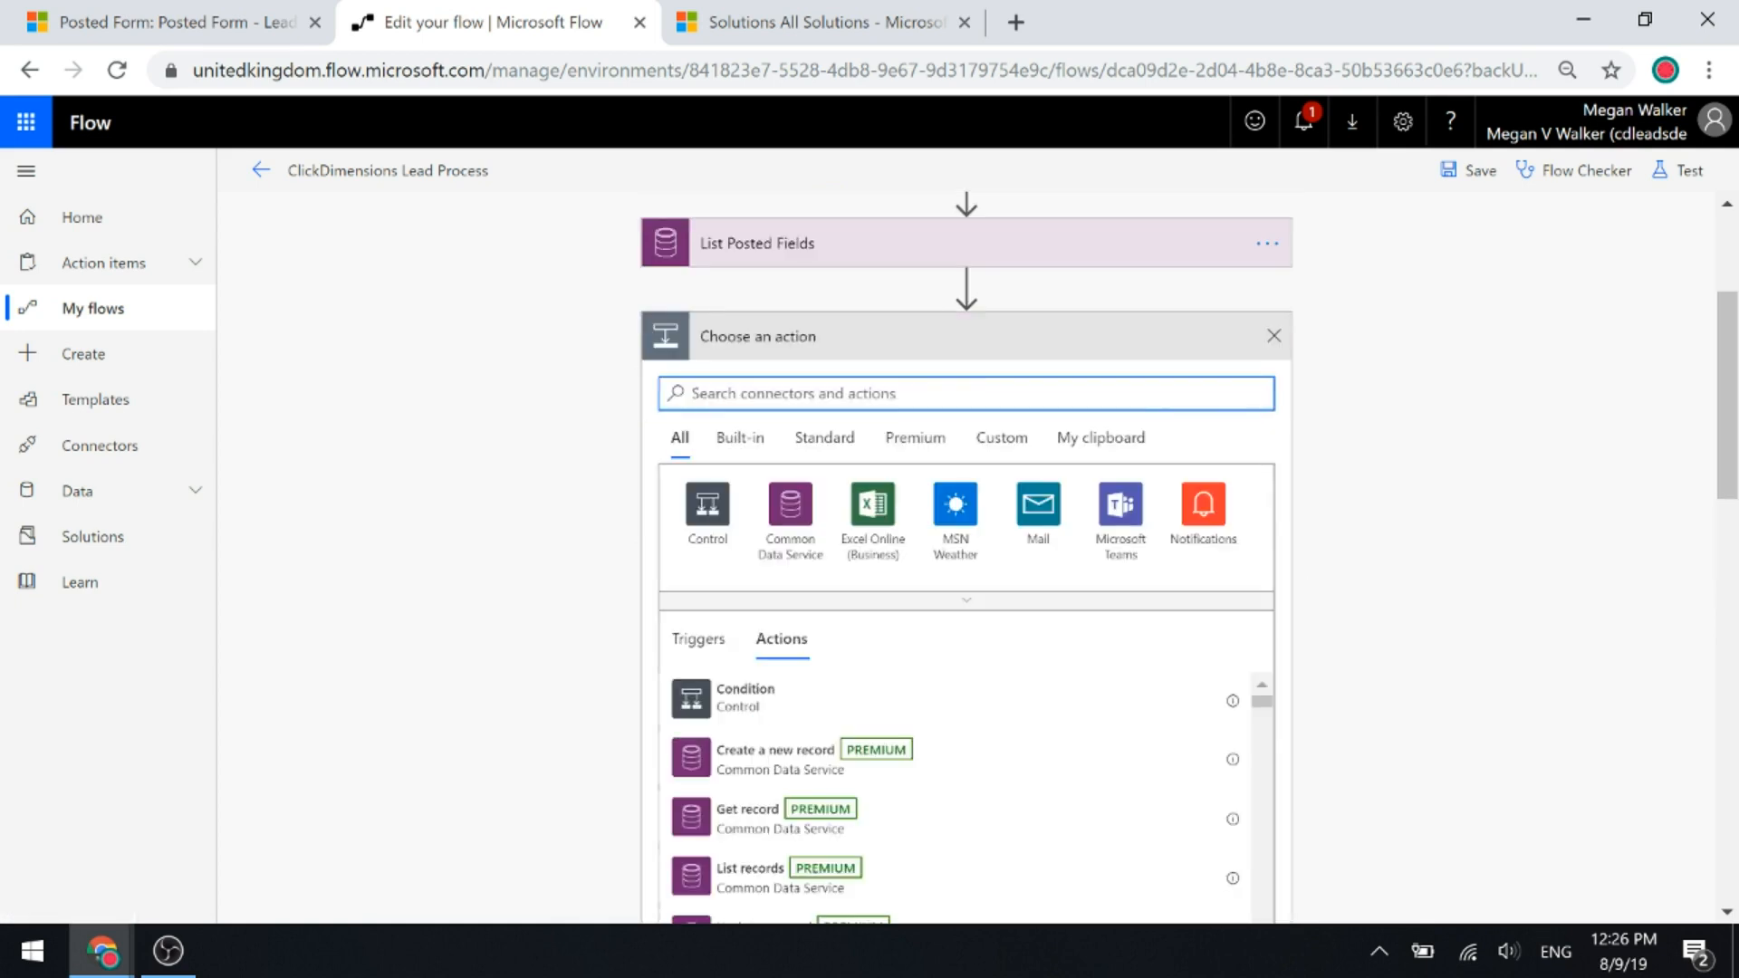
left_click(747, 441)
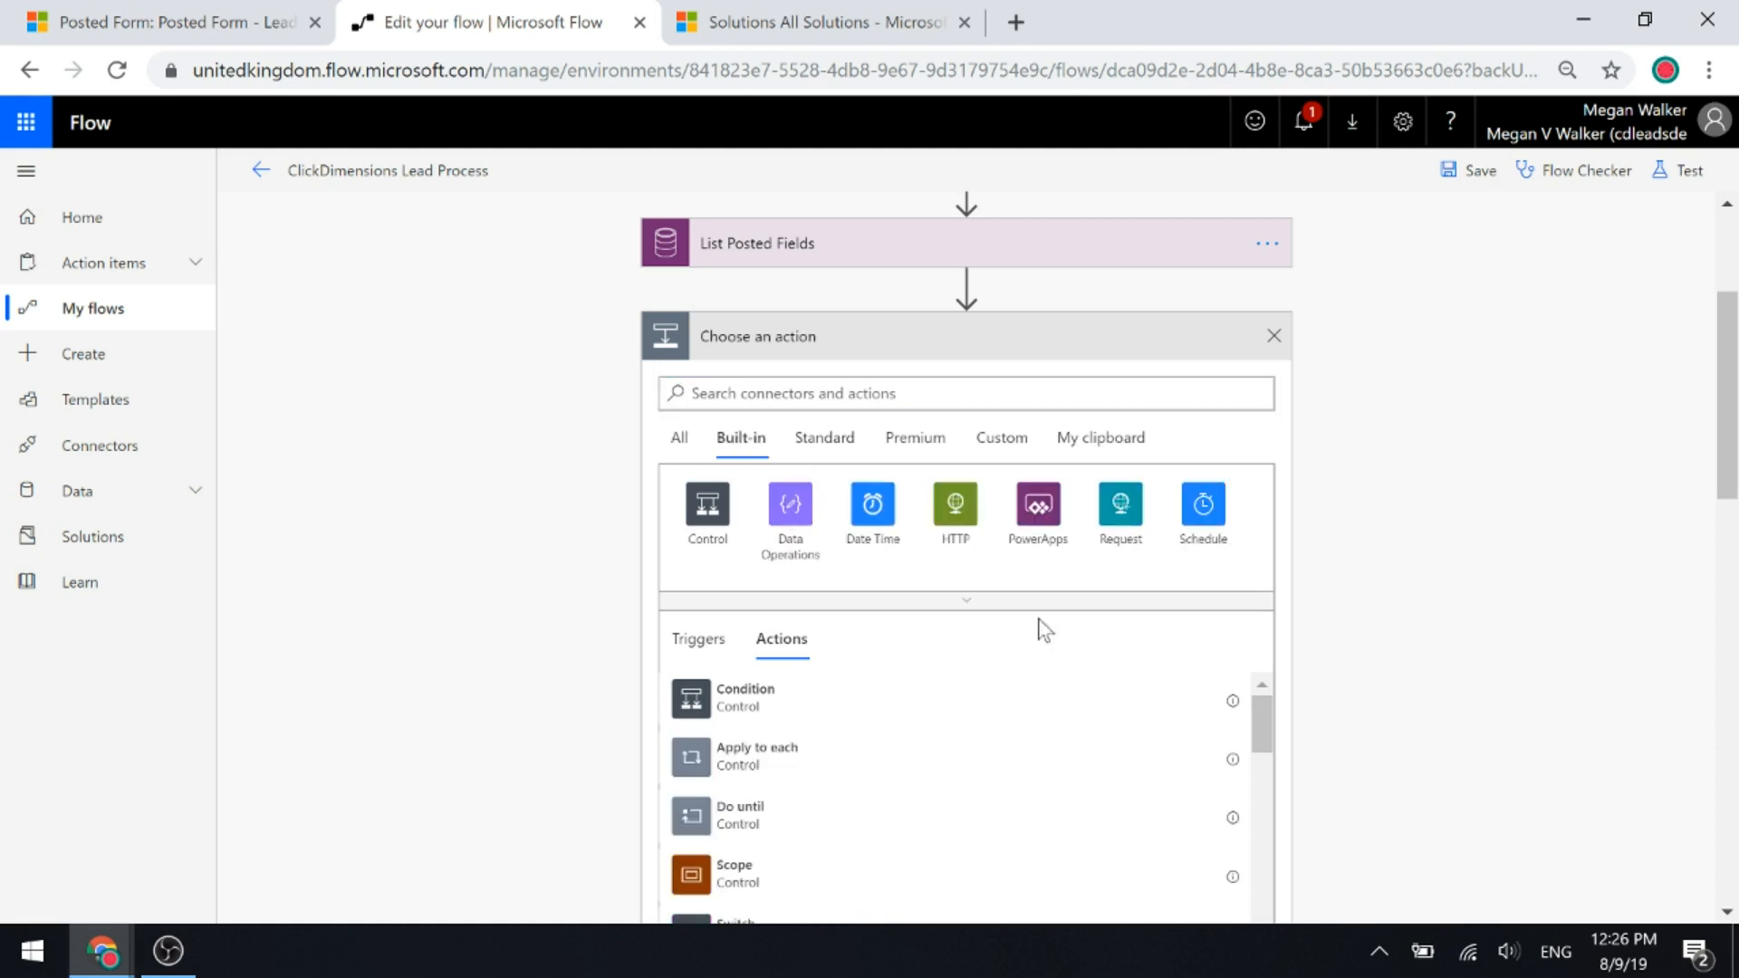
scroll(1069, 652, "down", 3)
scroll(1049, 572, "down", 2)
scroll(955, 504, "down", 5)
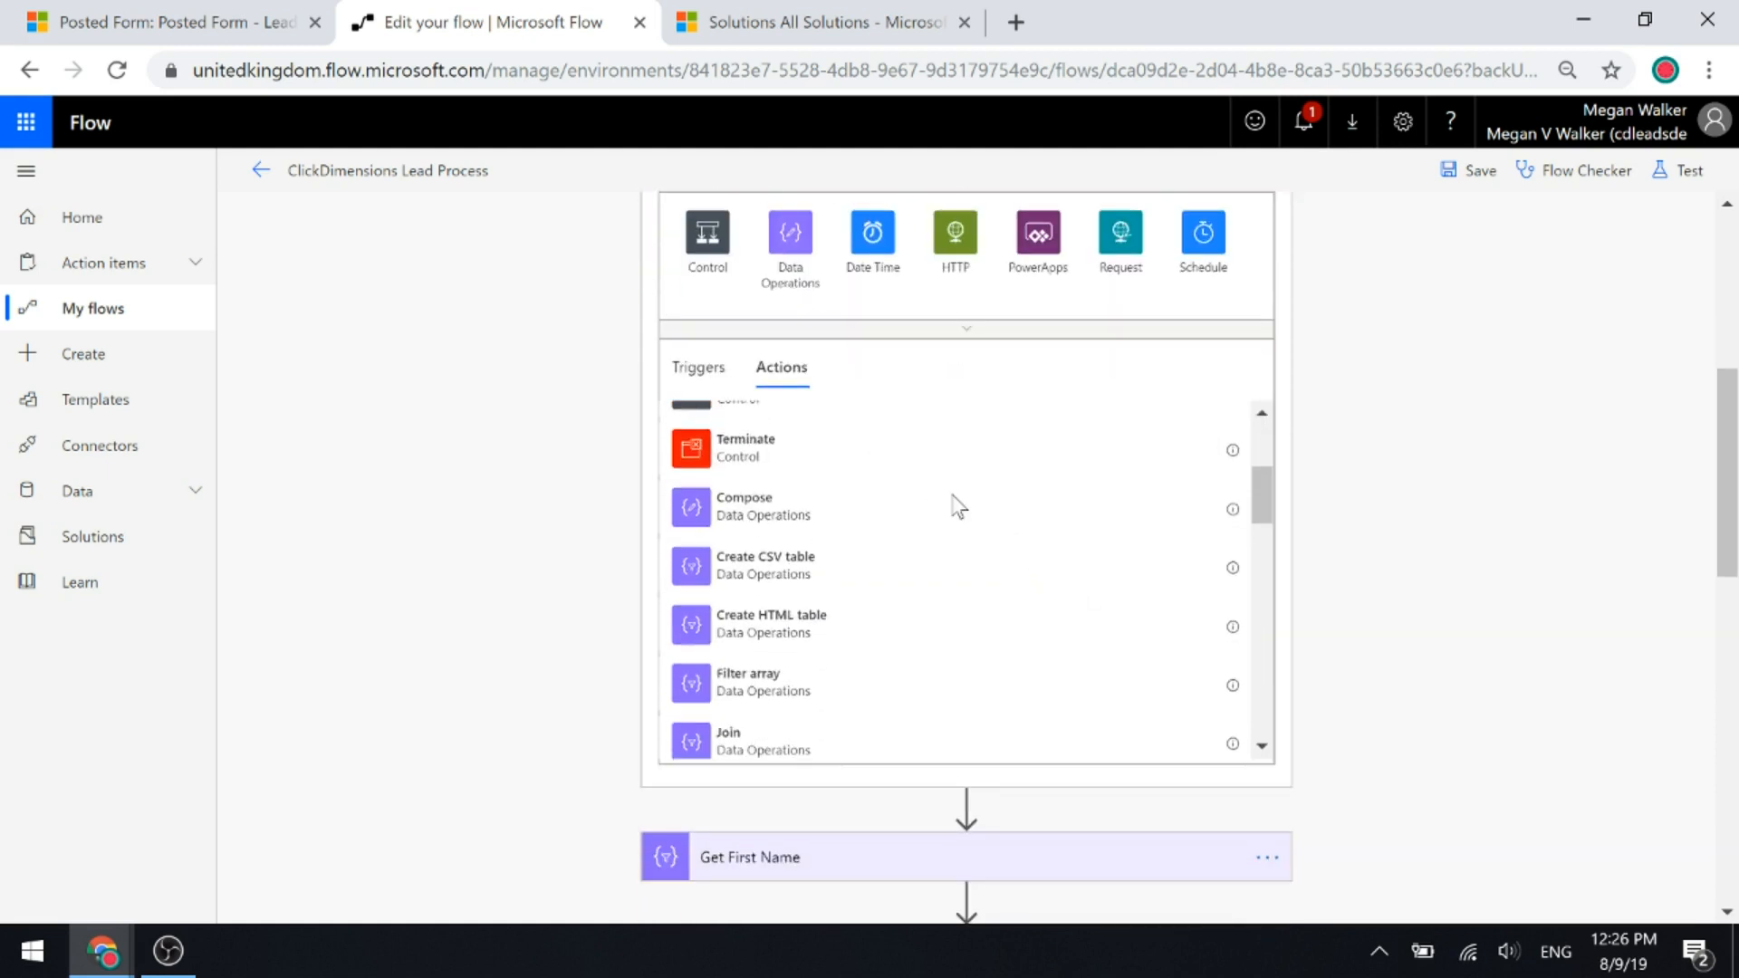
scroll(955, 504, "up", 2)
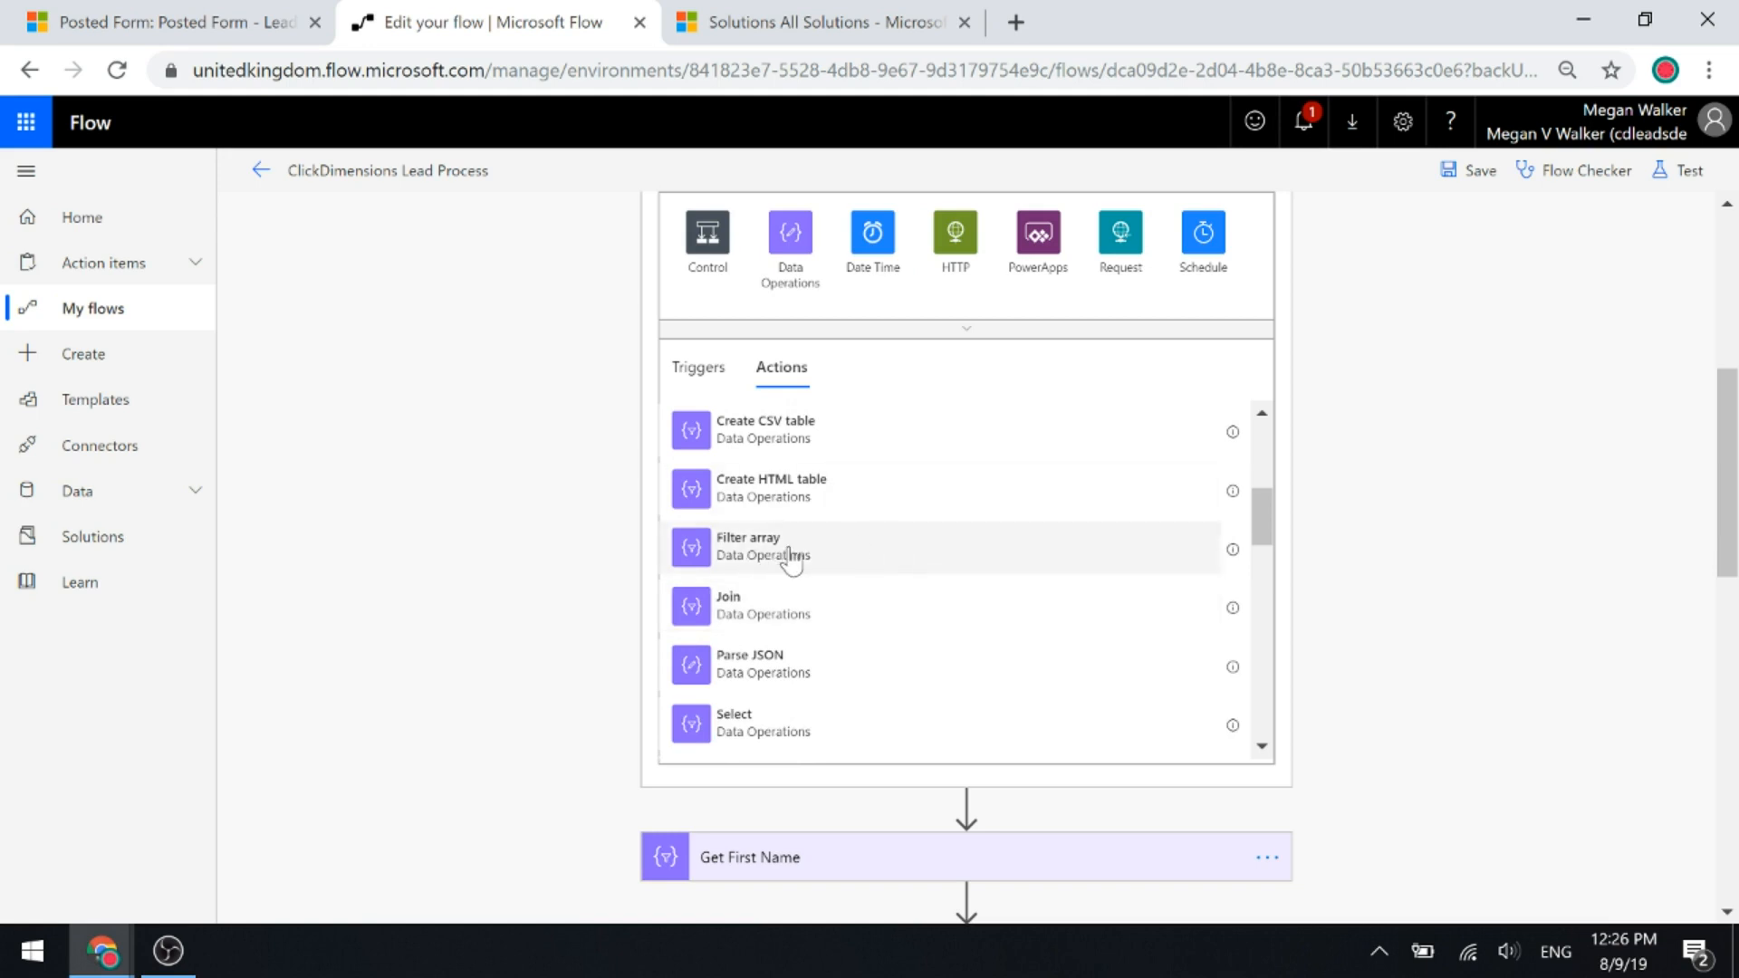
left_click(791, 559)
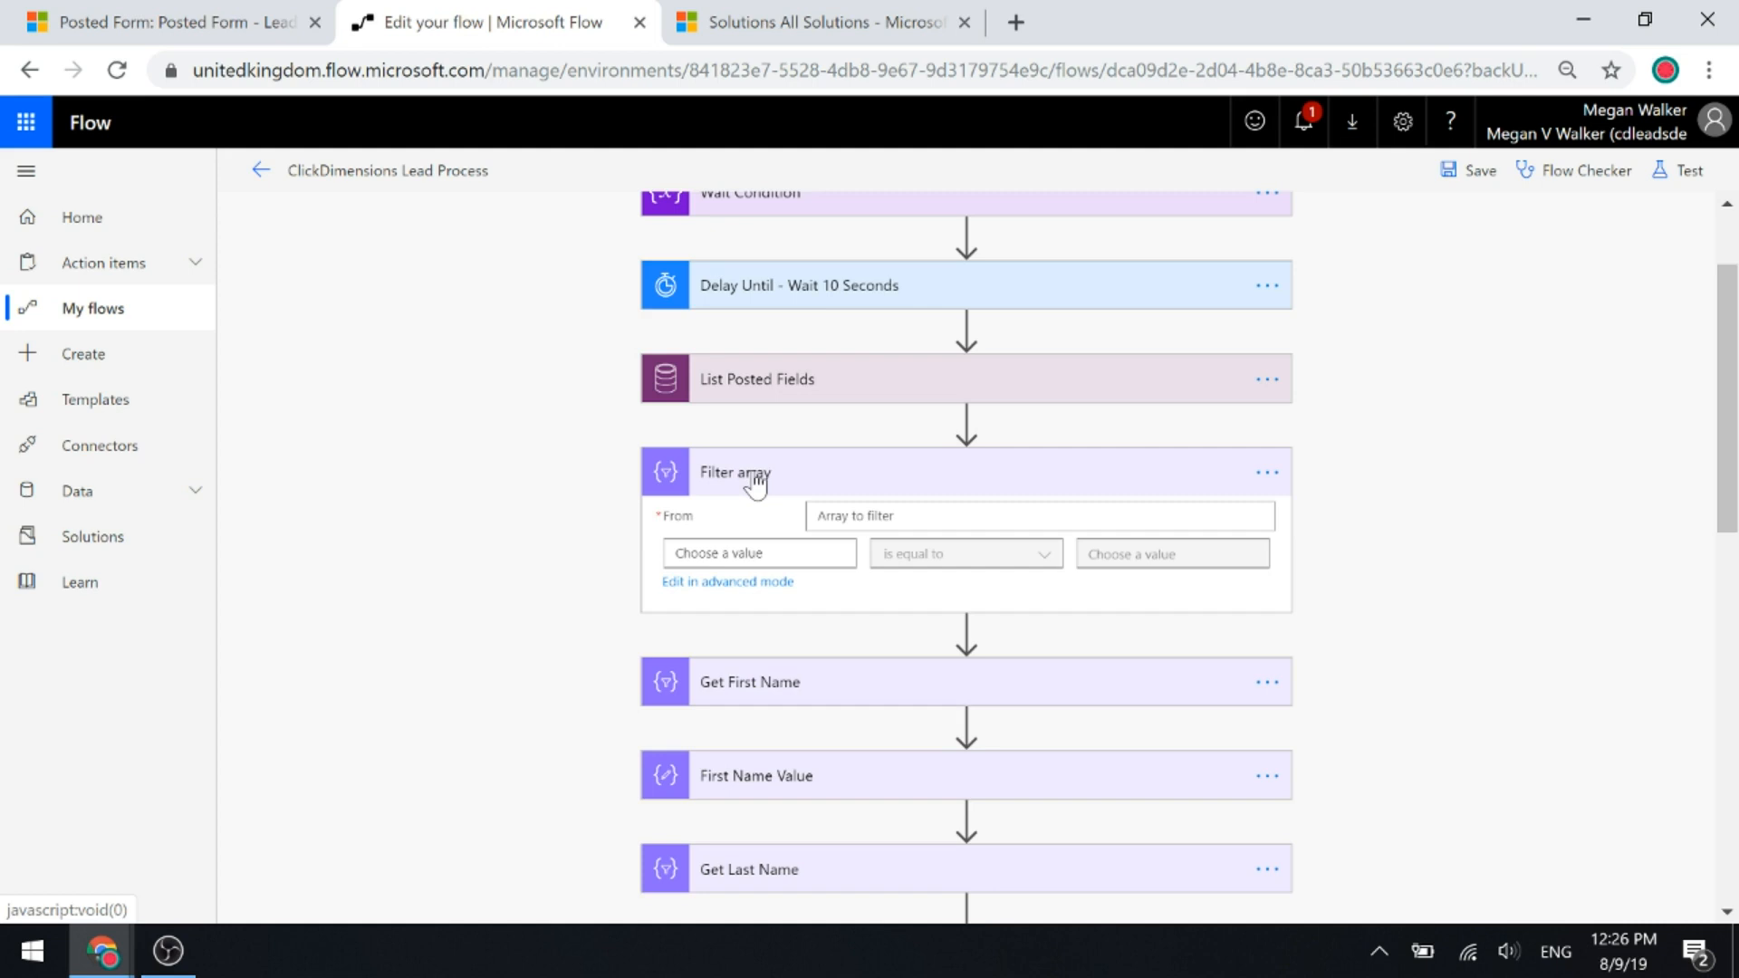
Delete the empty Filter array step and confirm with OK.
left_click(1268, 473)
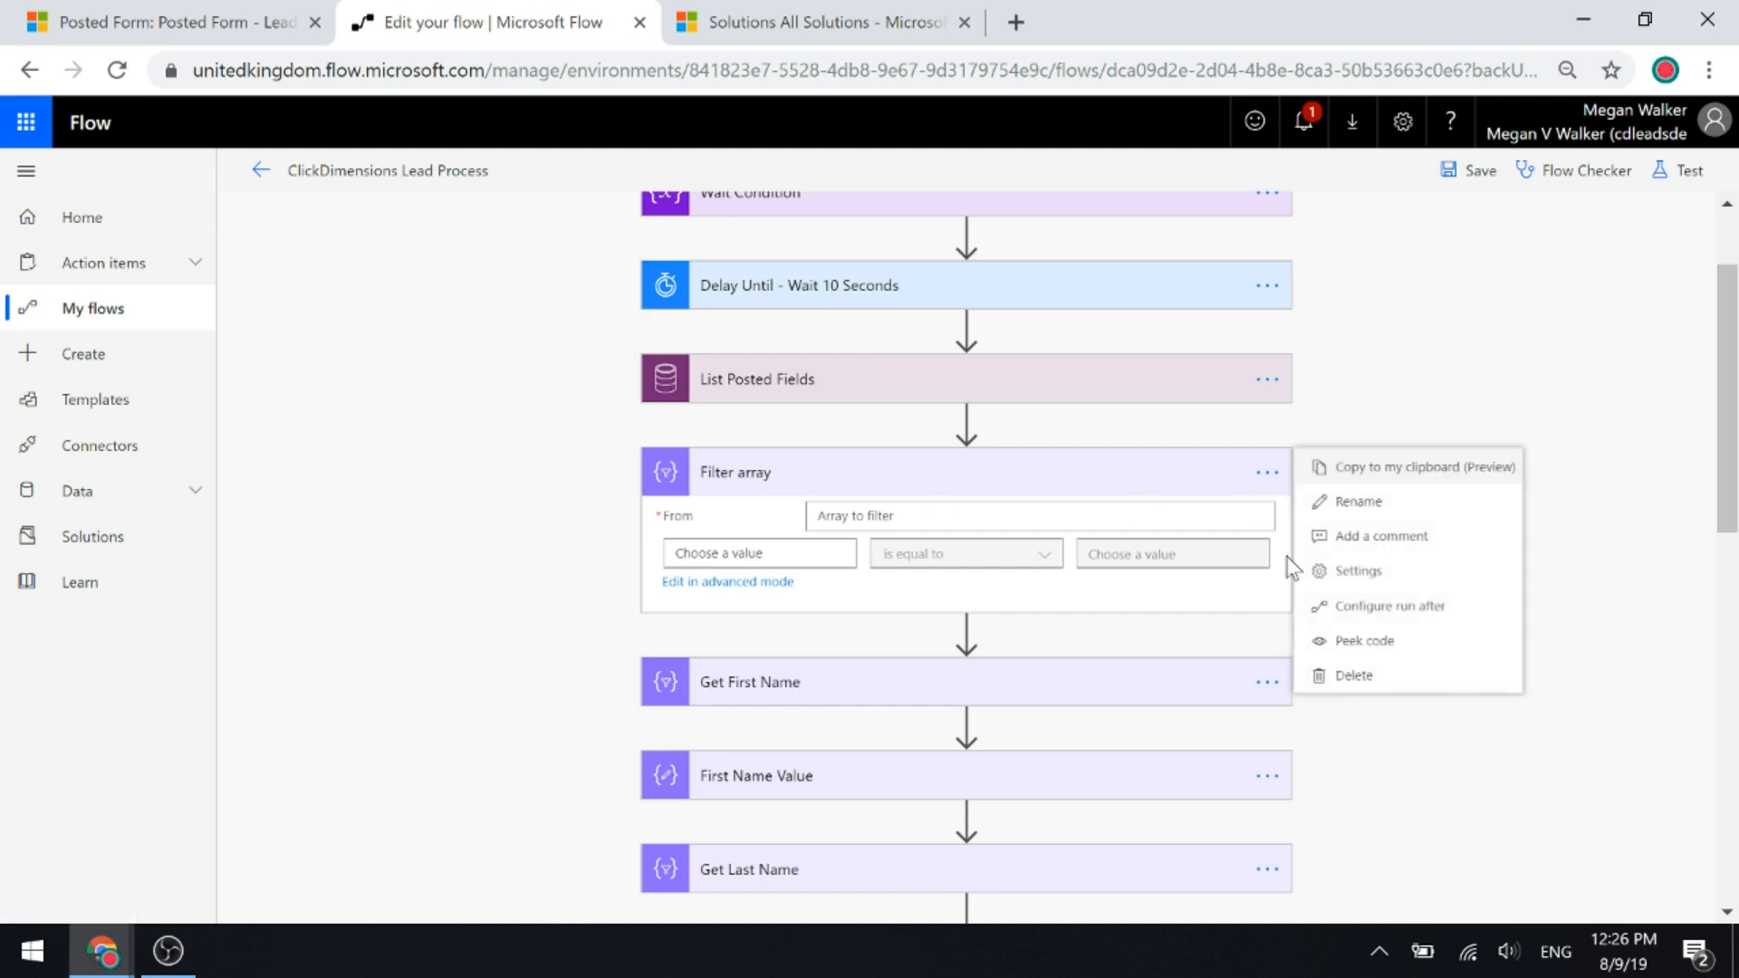
left_click(1343, 689)
left_click(874, 566)
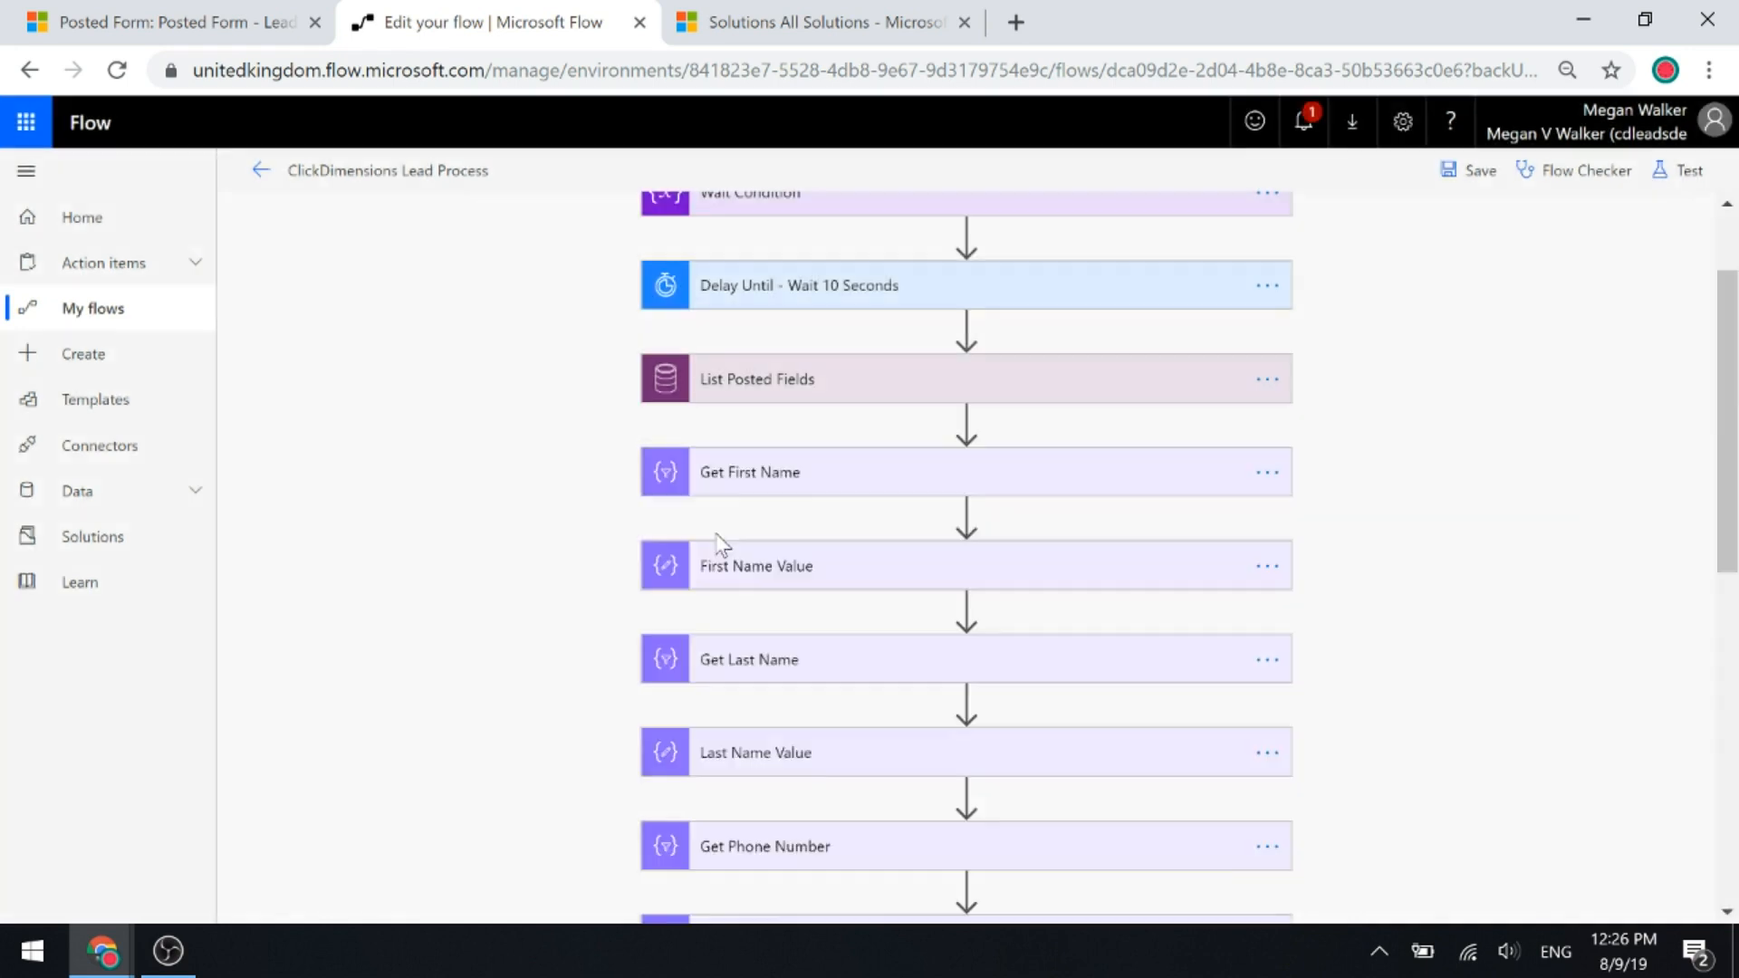
Review Get First Name's filter: From List Posted Fields' value where Label equals First Name.
left_click(743, 474)
scroll(1386, 606, "down", 2)
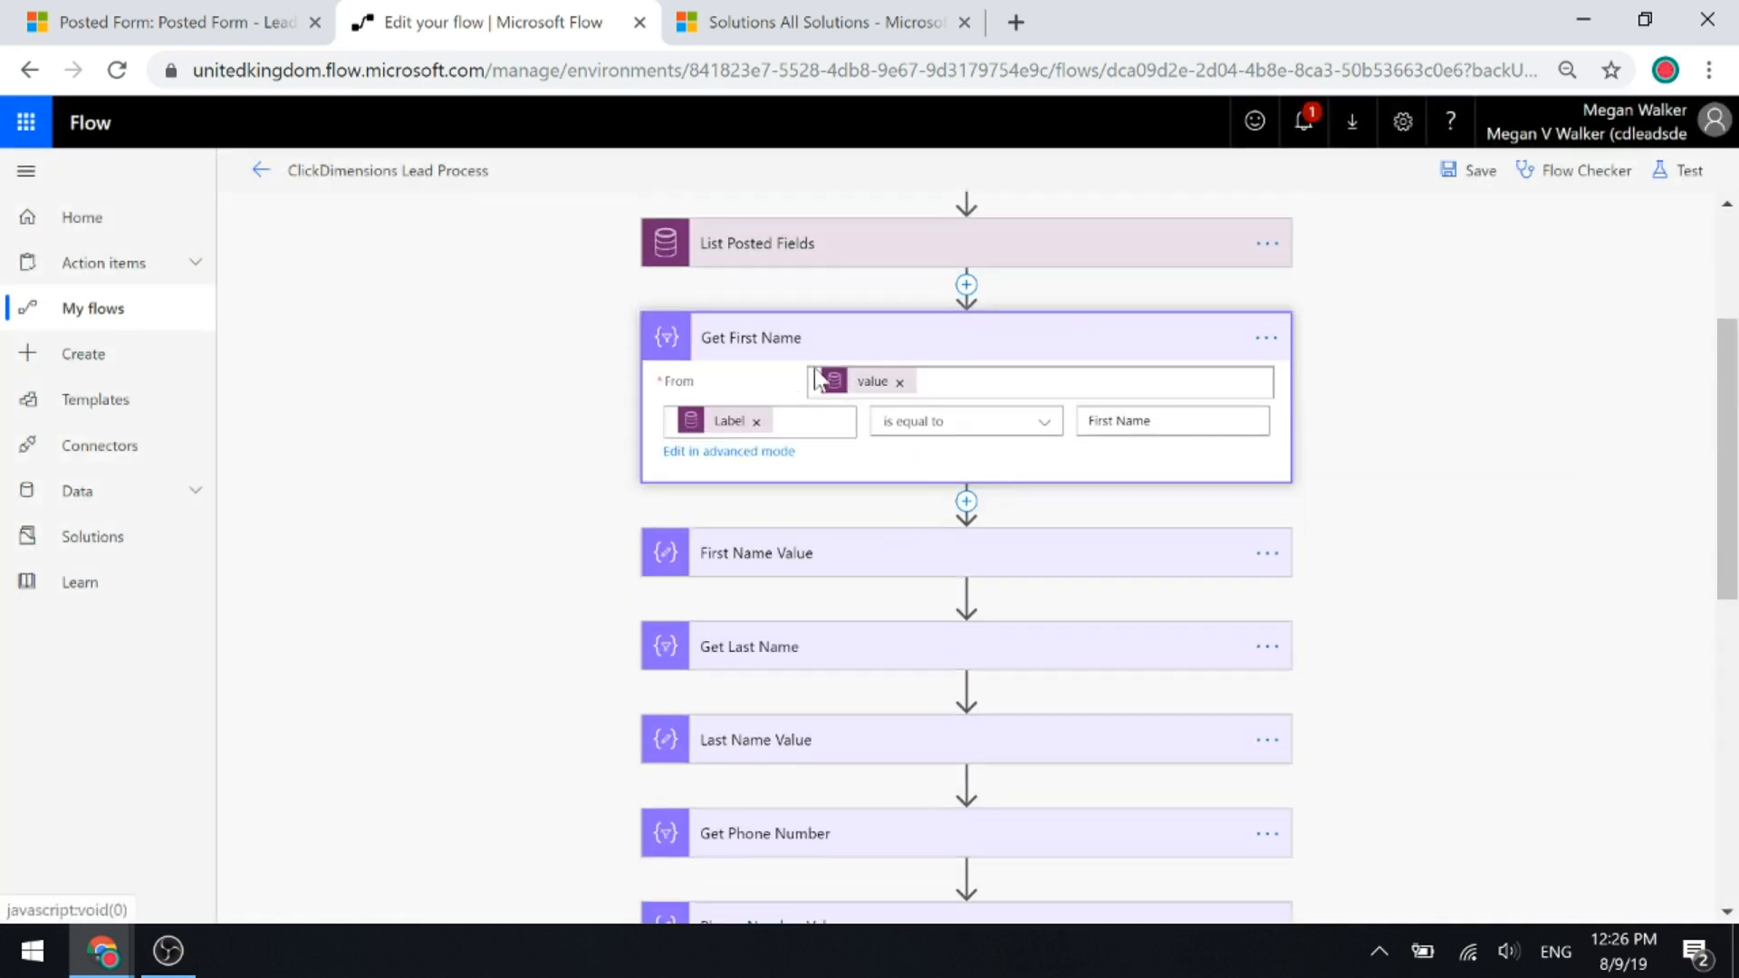
mouse_move(846, 398)
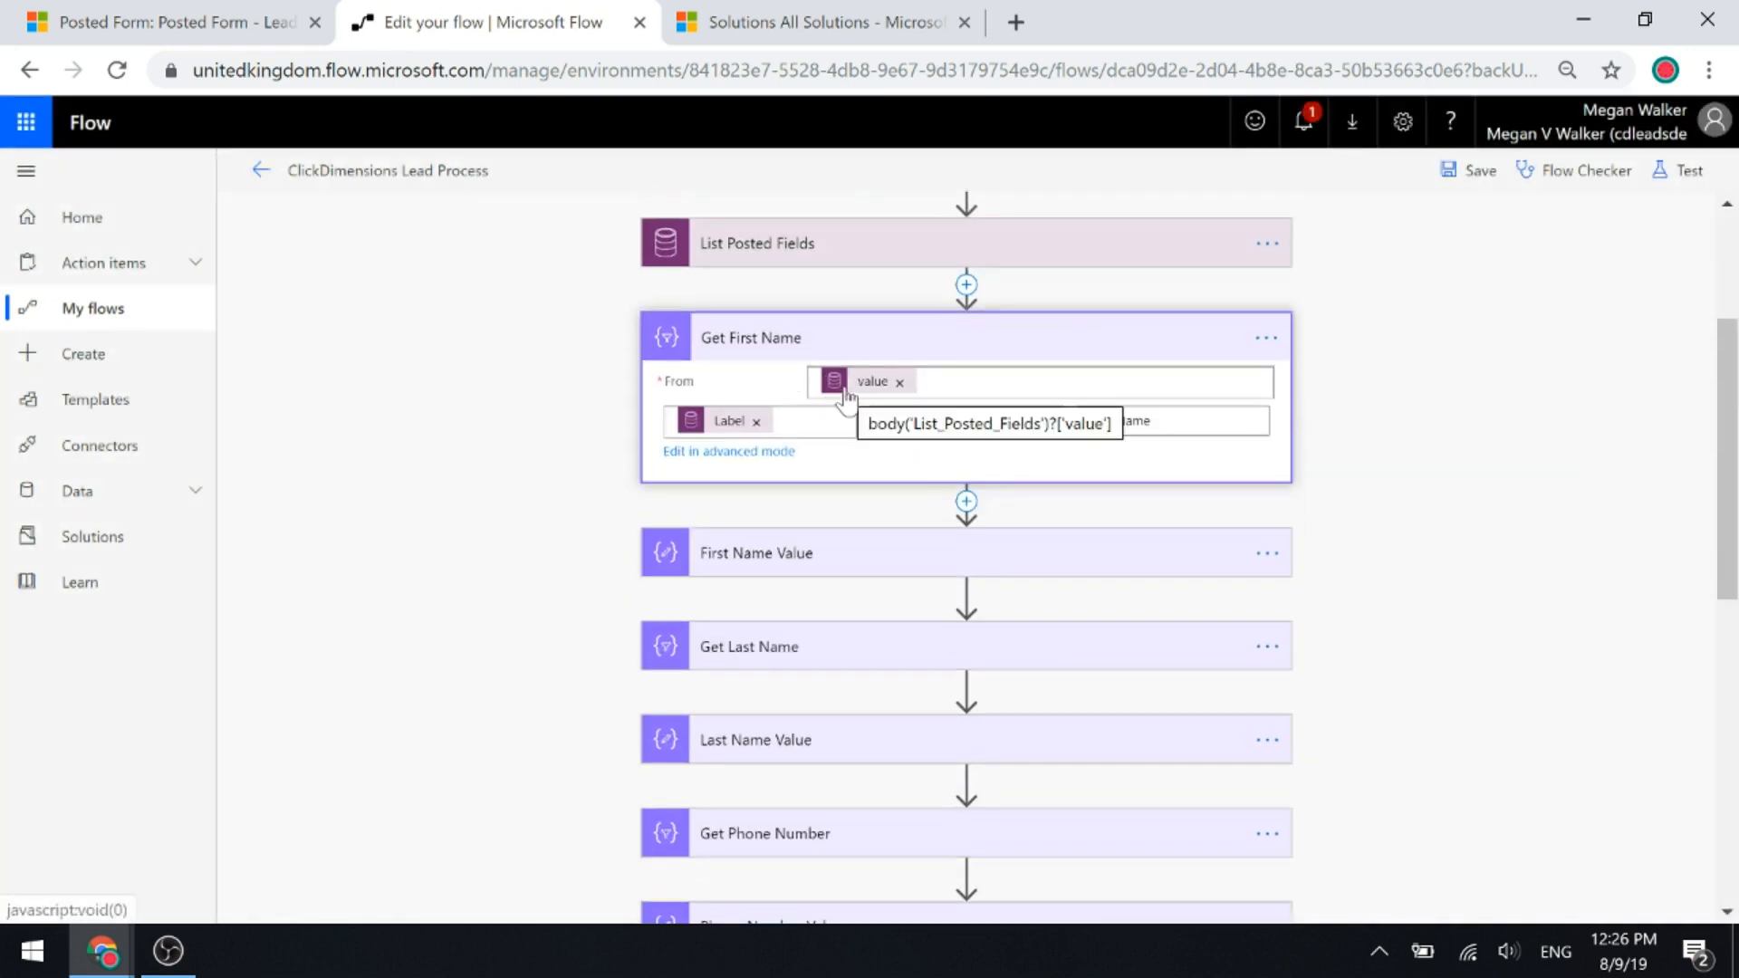
left_click(951, 382)
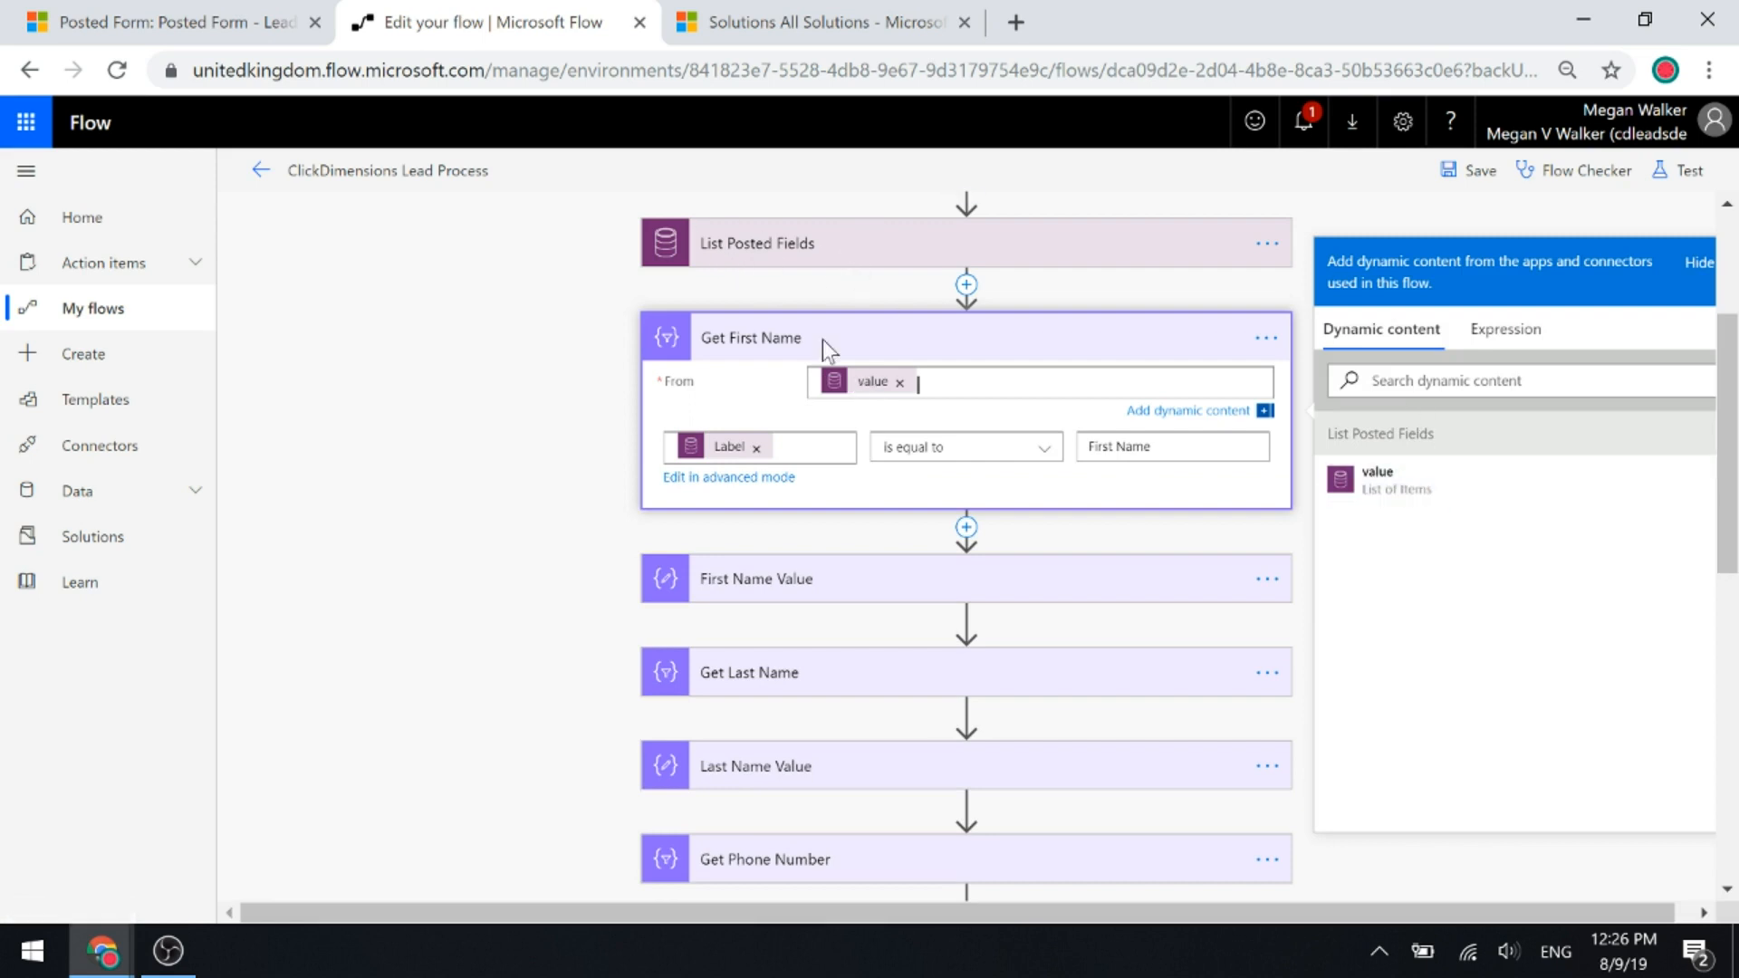
mouse_move(848, 393)
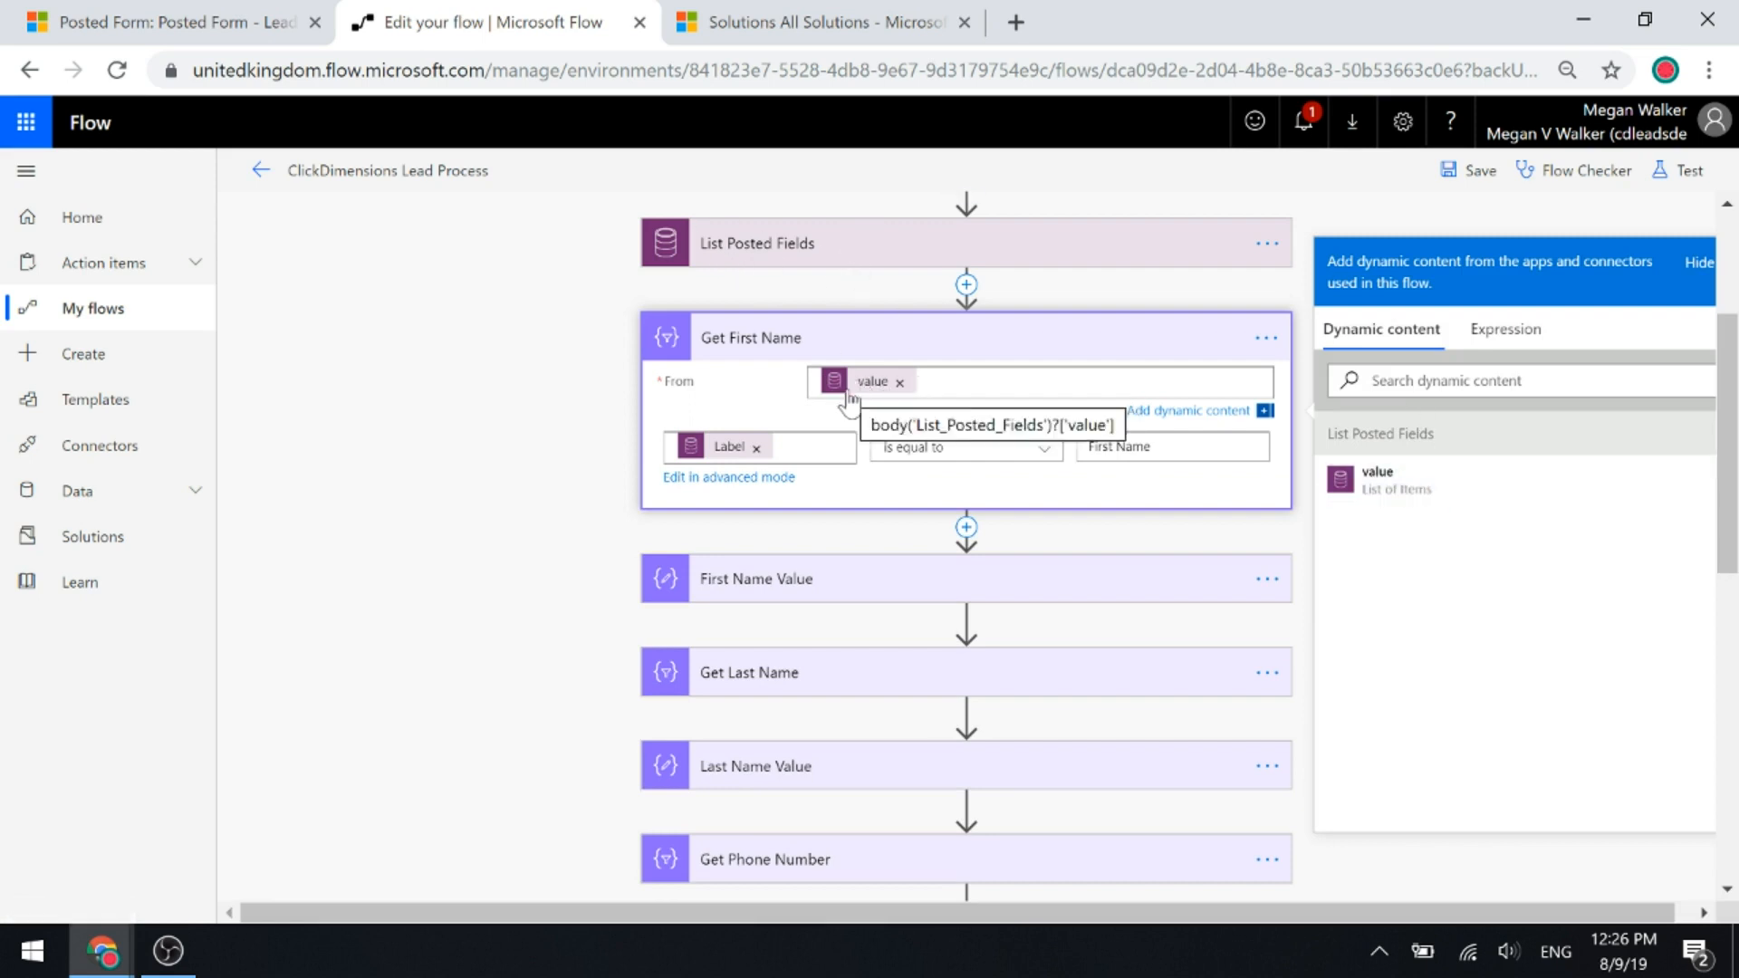
mouse_move(702, 455)
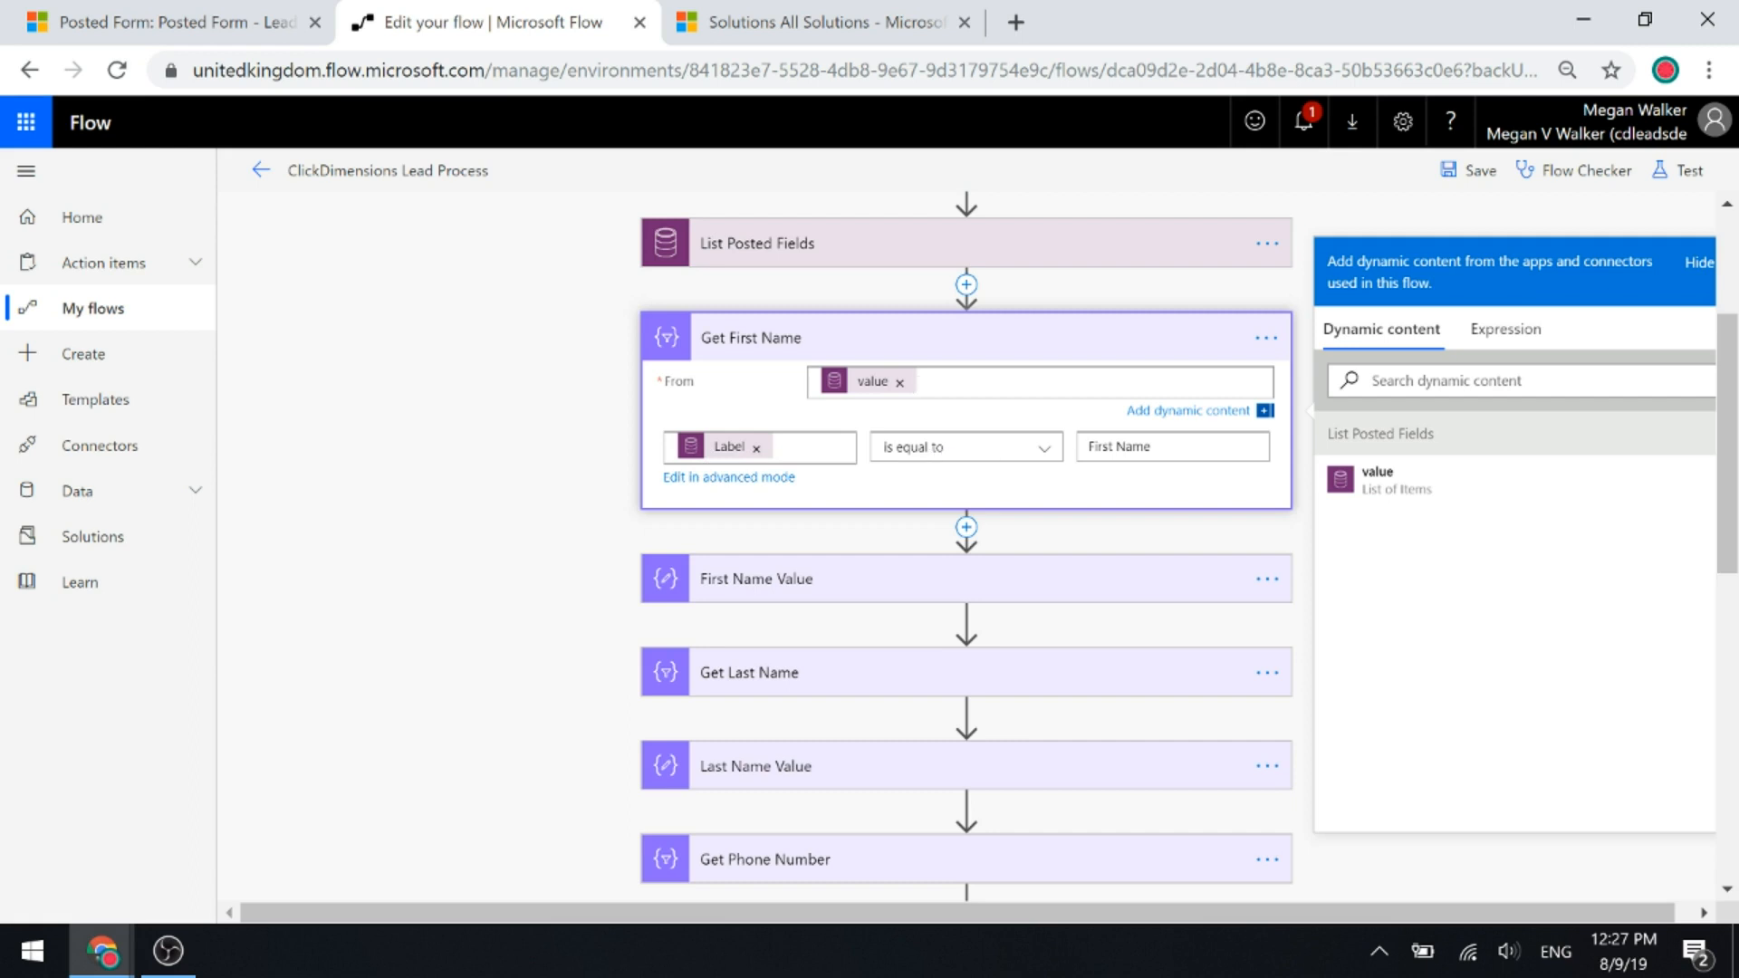
left_click(1197, 452)
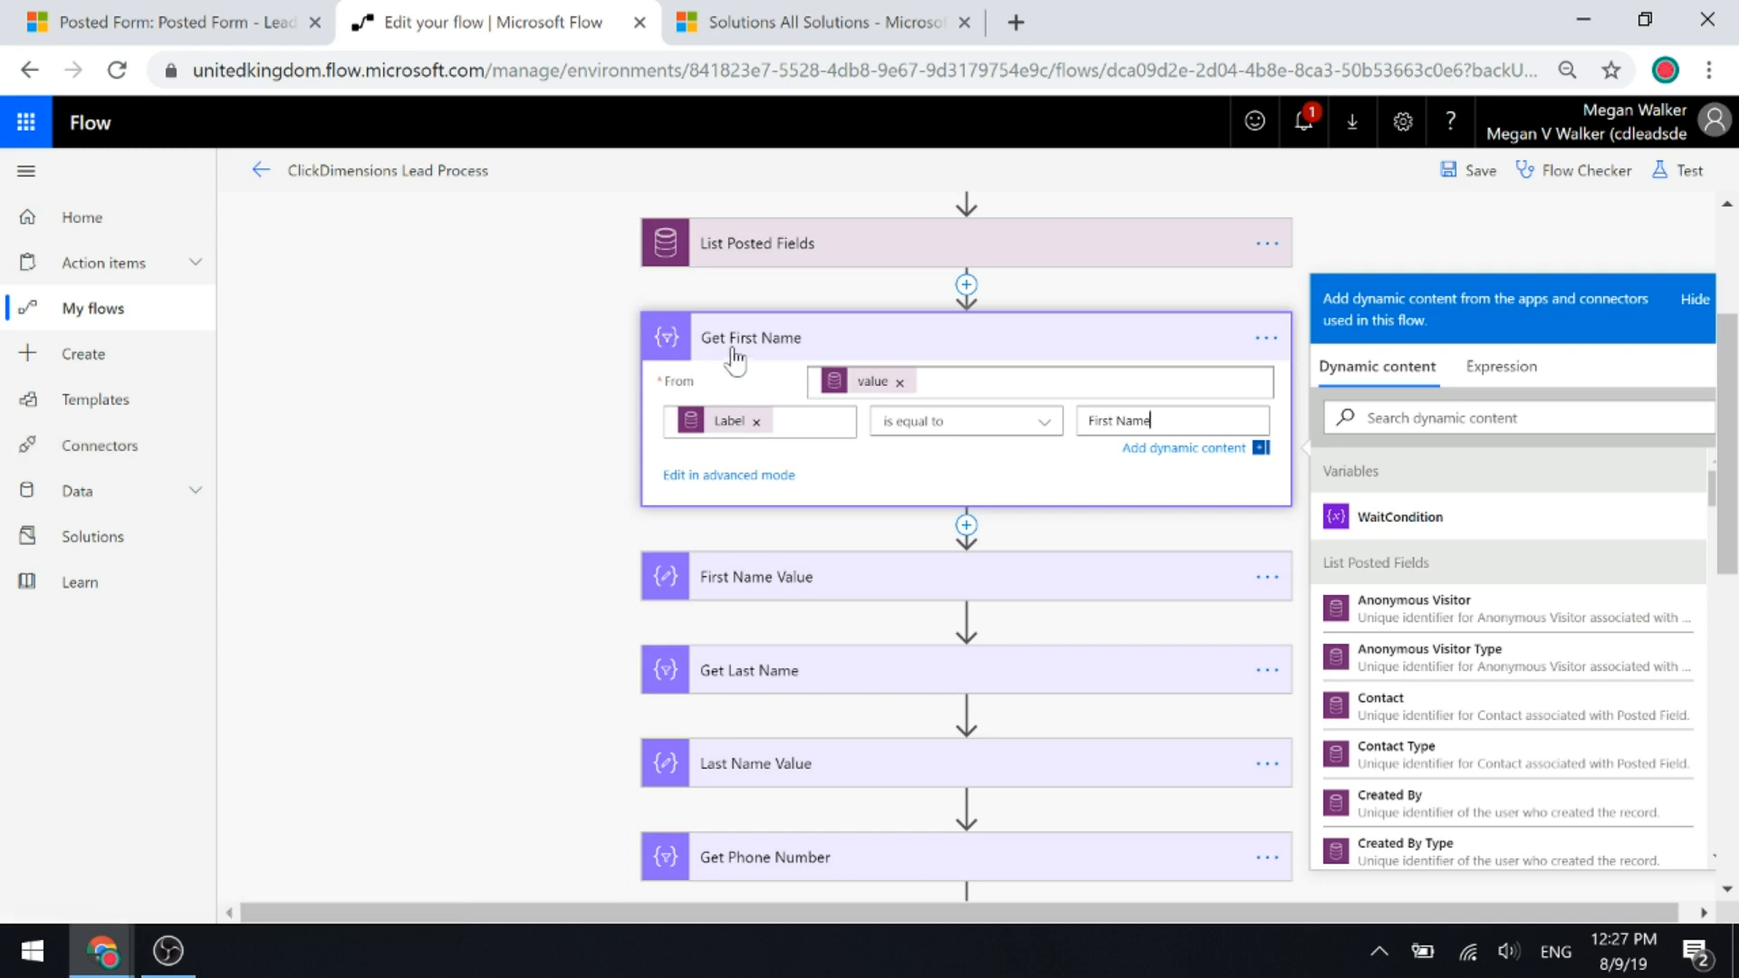
Open First Name Value's expression first(body('Get_First_Name'))?['cdi_value'] and highlight its Get_First_Name reference.
left_click(718, 576)
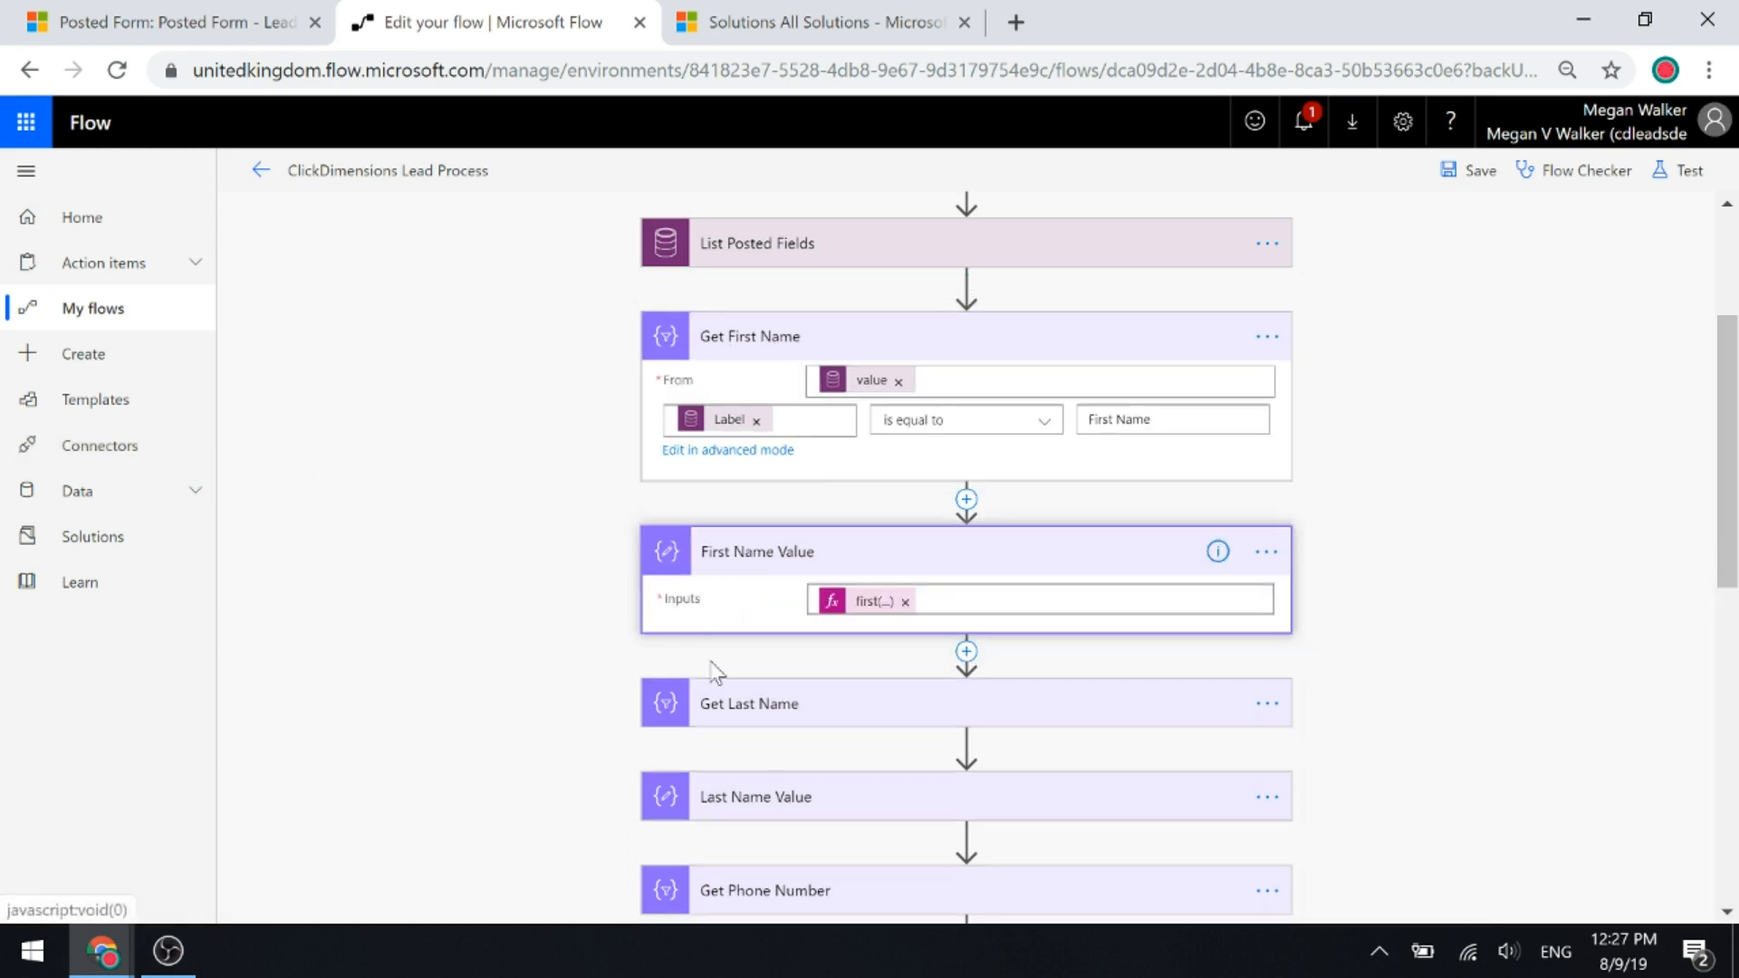
left_click(863, 605)
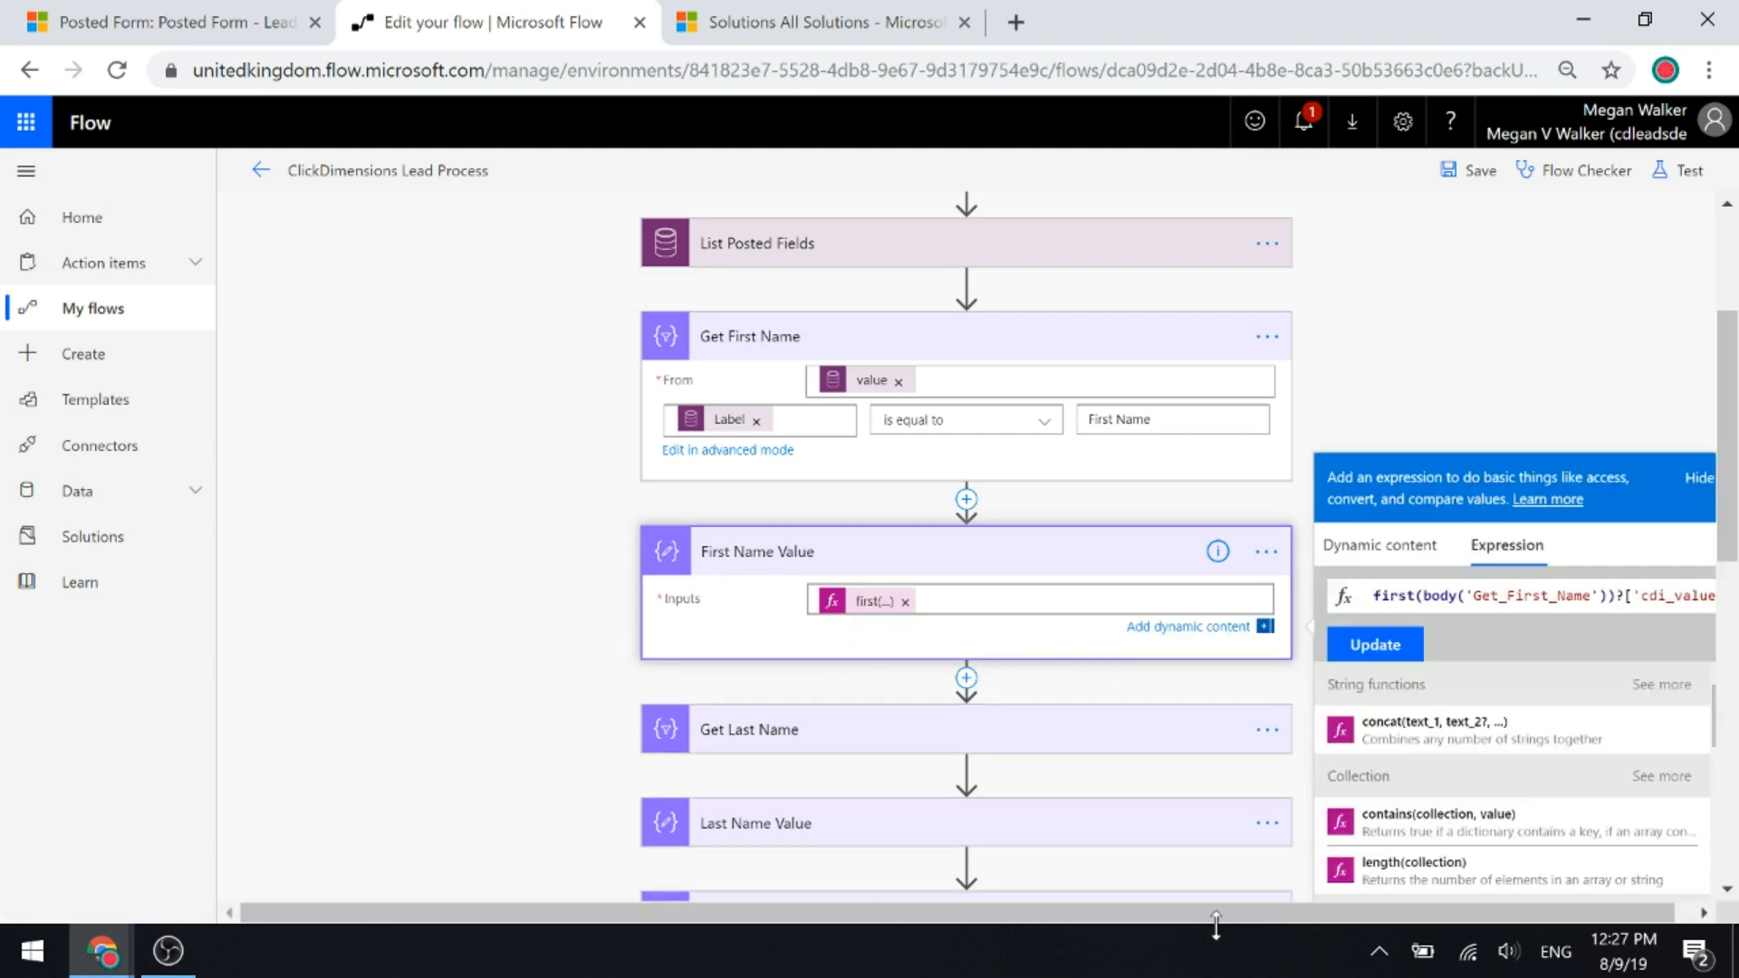
left_click_drag(1214, 913, 1490, 913)
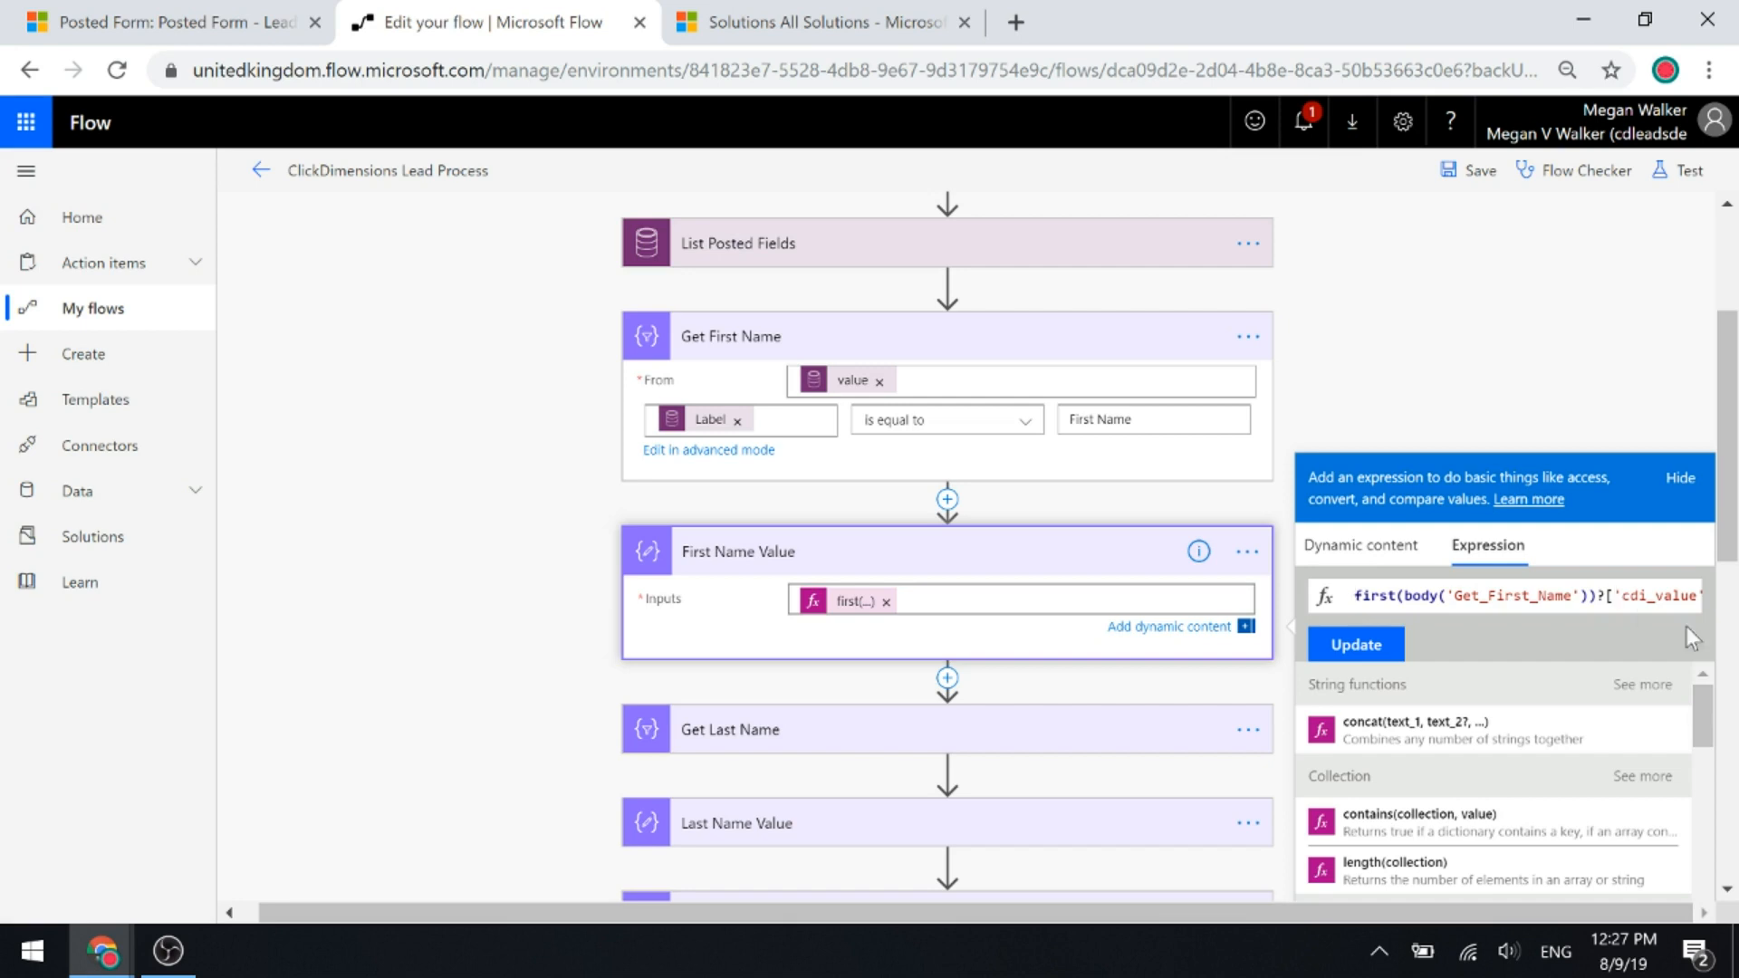
key("Right")
key("Right")
key("Right")
key("Right")
key("Right")
key("Right")
key("Right")
key("Right")
key("Right")
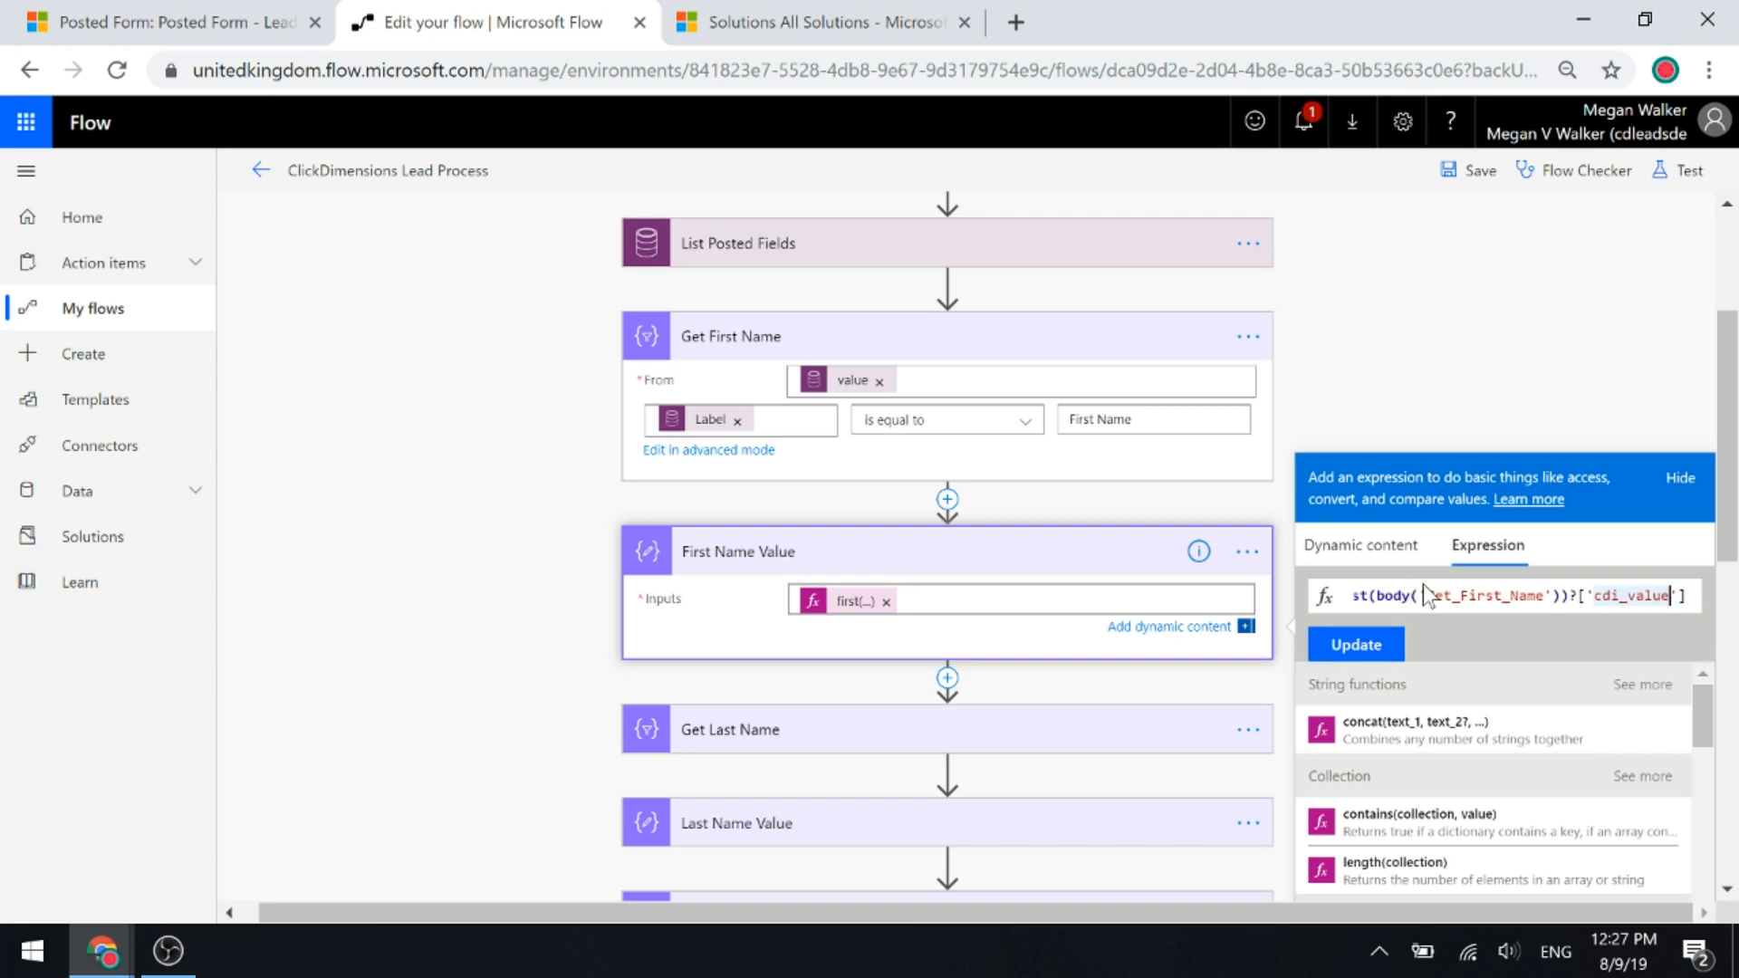
left_click_drag(1428, 596, 1544, 596)
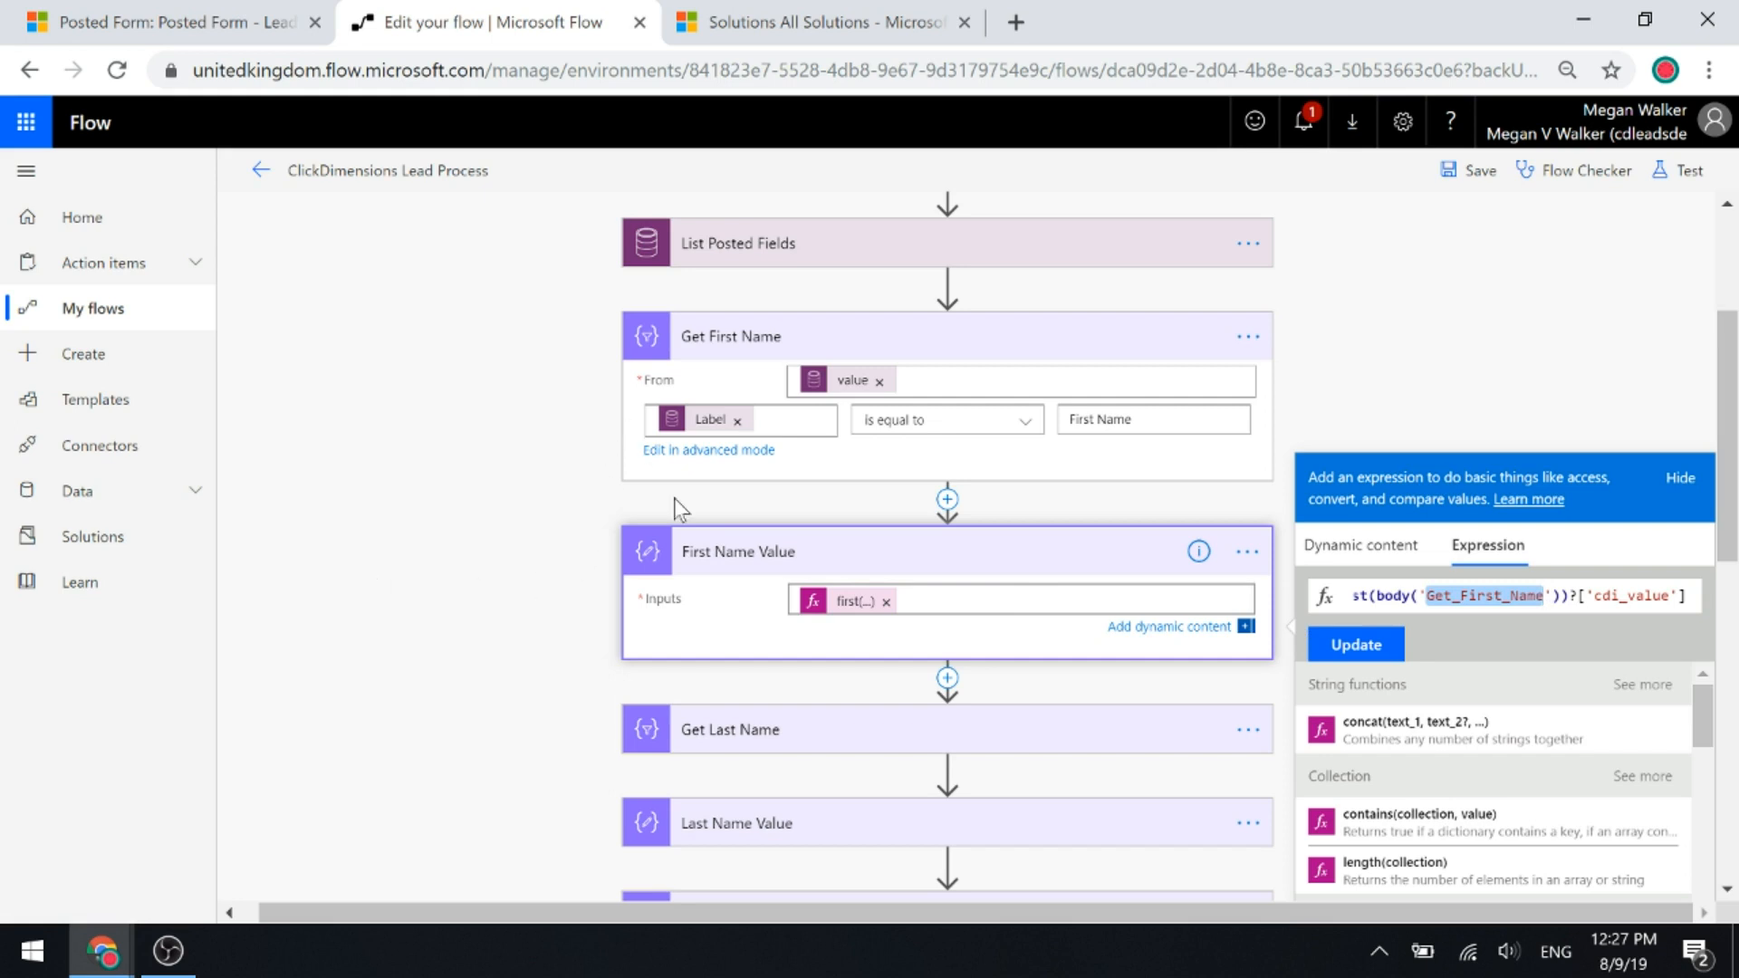
scroll(671, 453, "down", 4)
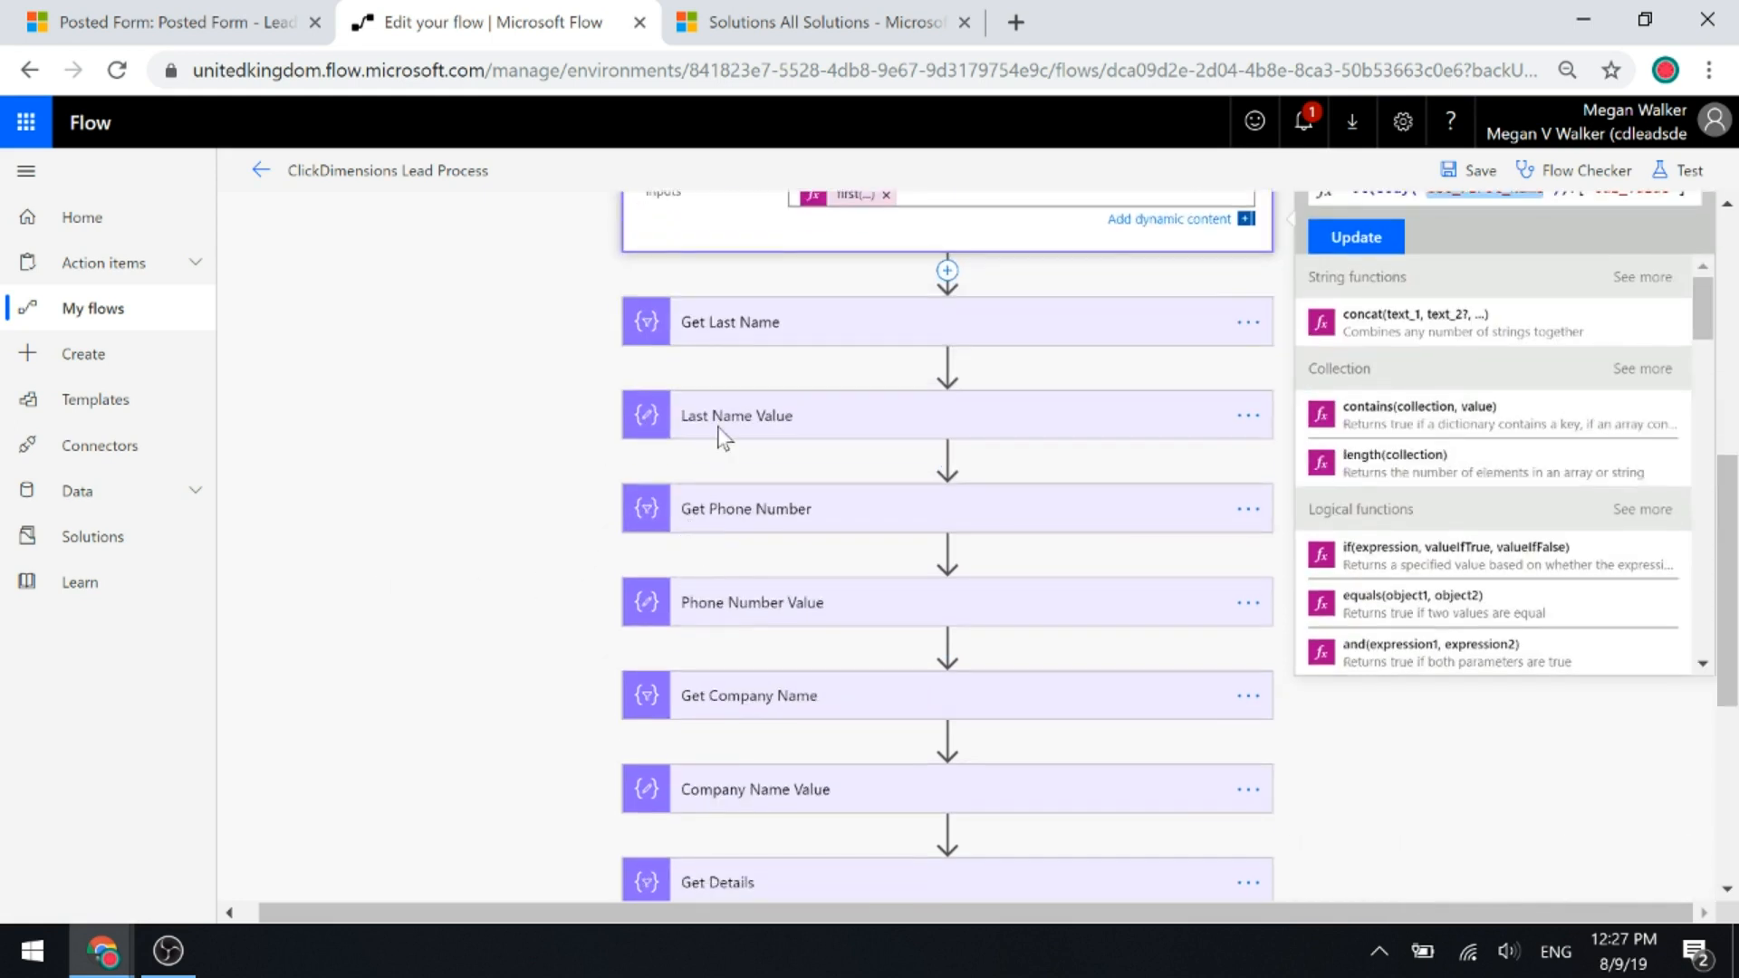
Inspect the Get Last Name filter and the Last Name Value expression first(body('Get_Last_Name'))?['cdi_value'].
left_click(741, 326)
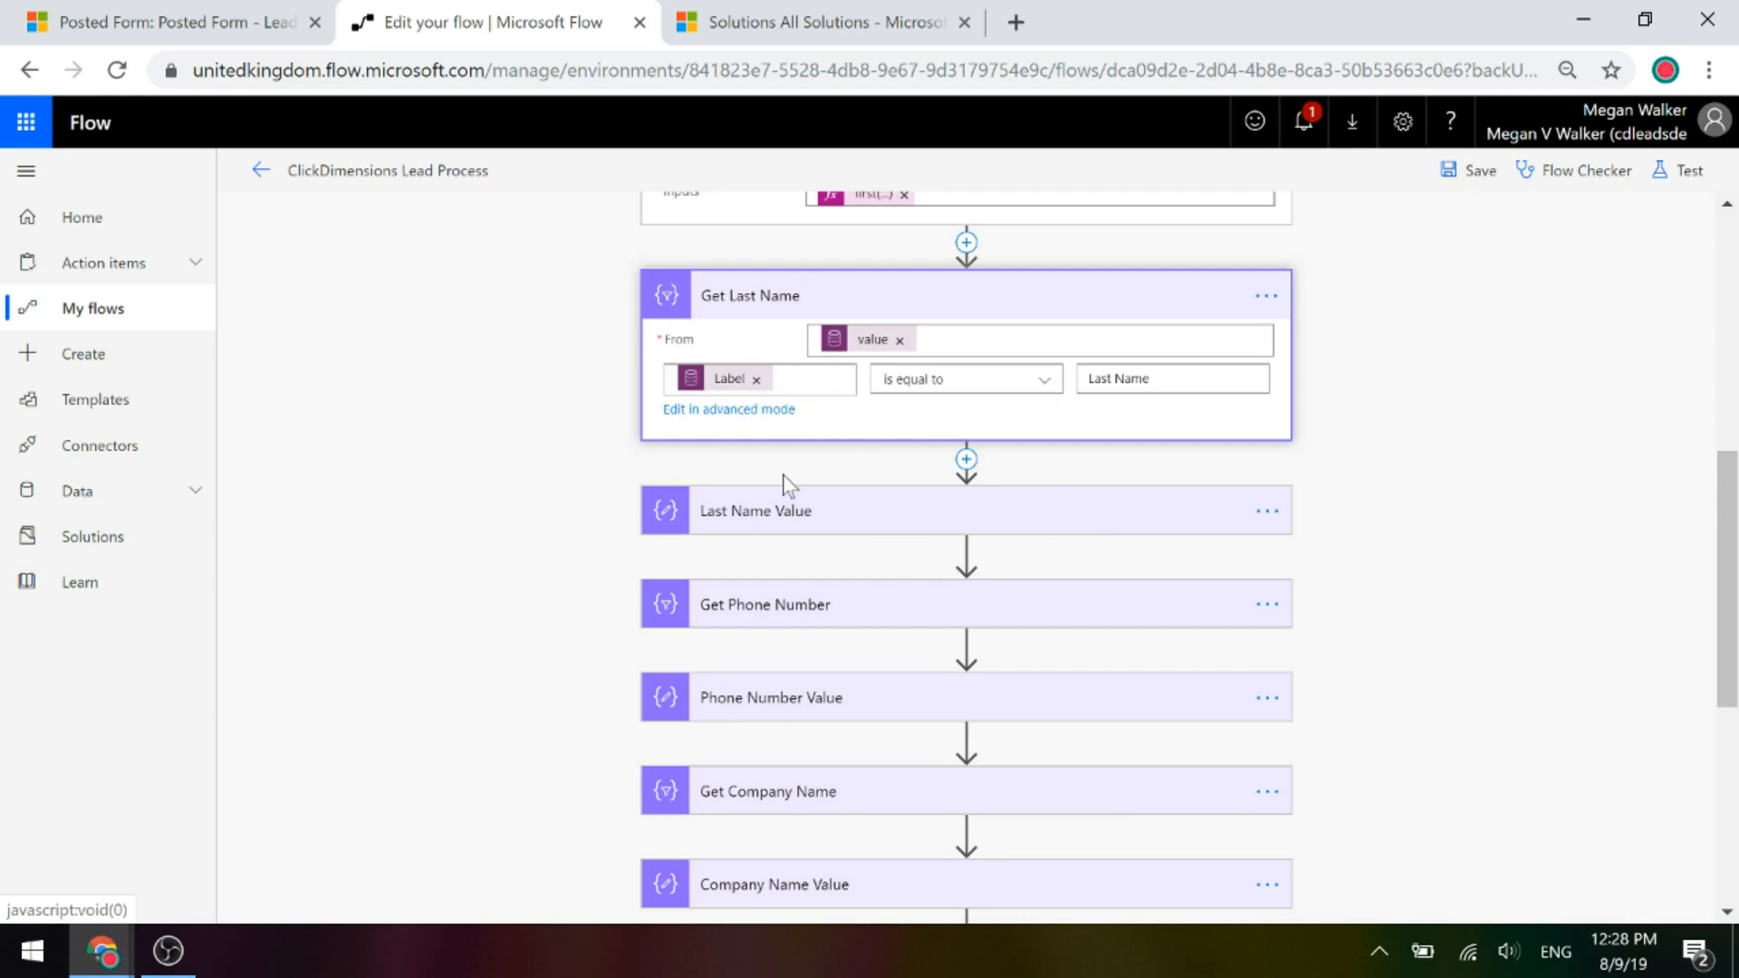
left_click(737, 513)
left_click(845, 562)
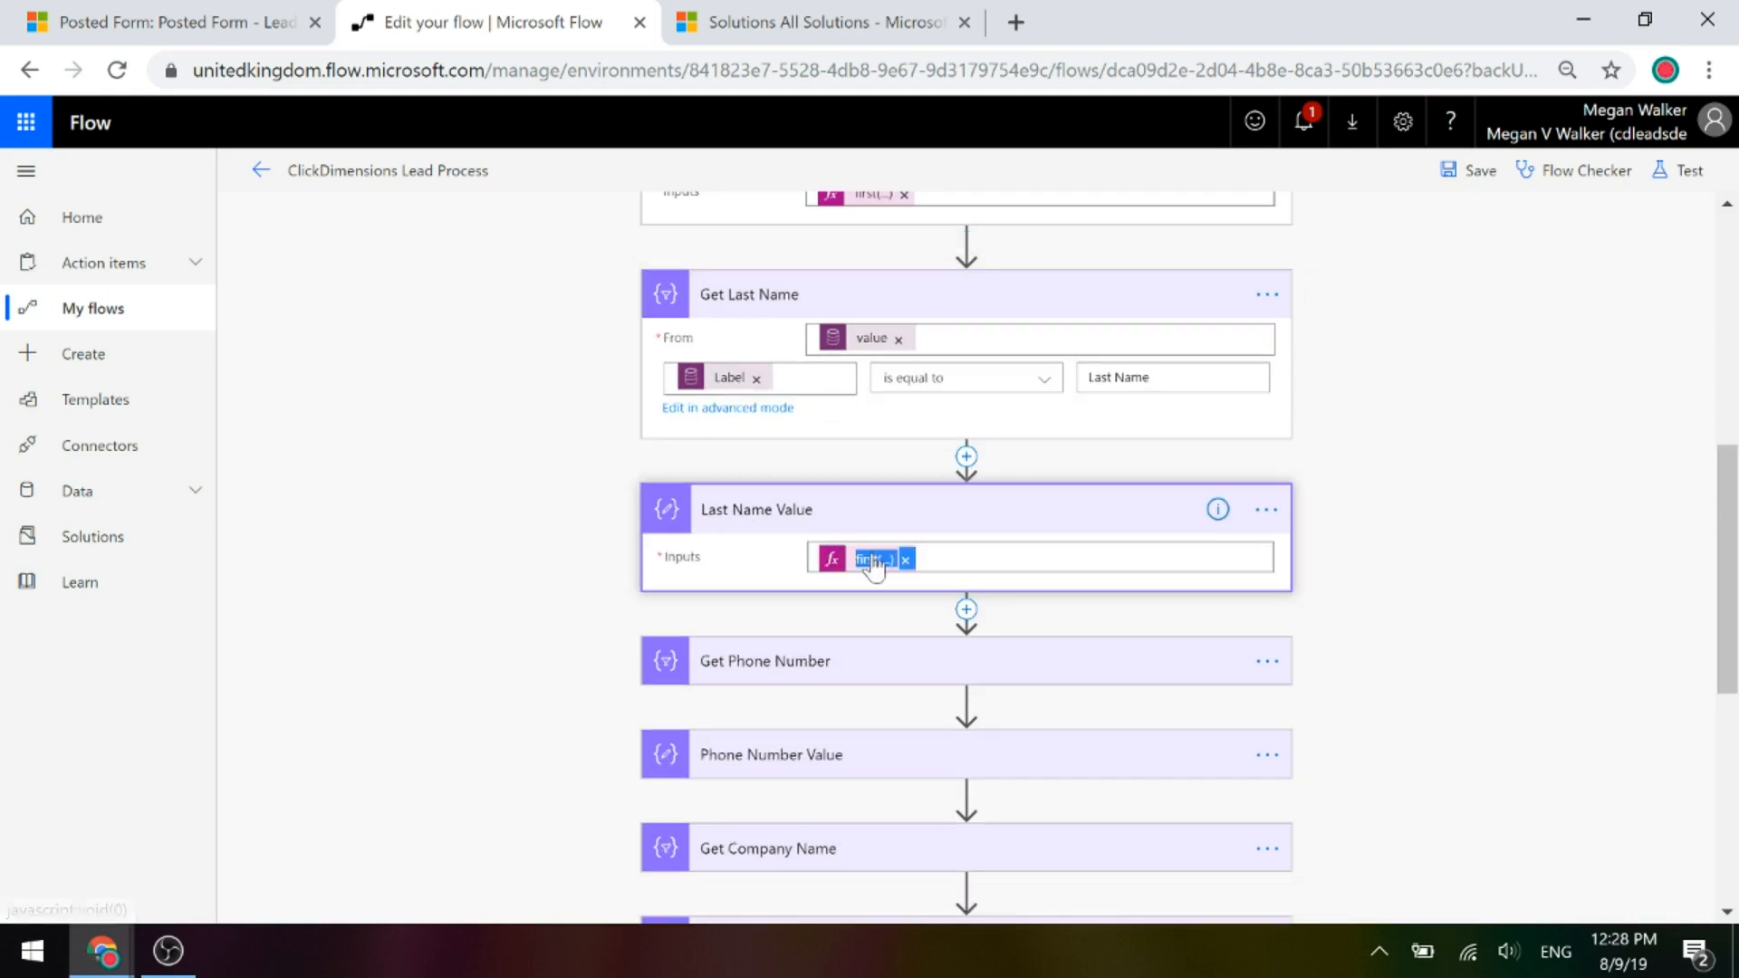
left_click_drag(1367, 912, 1404, 913)
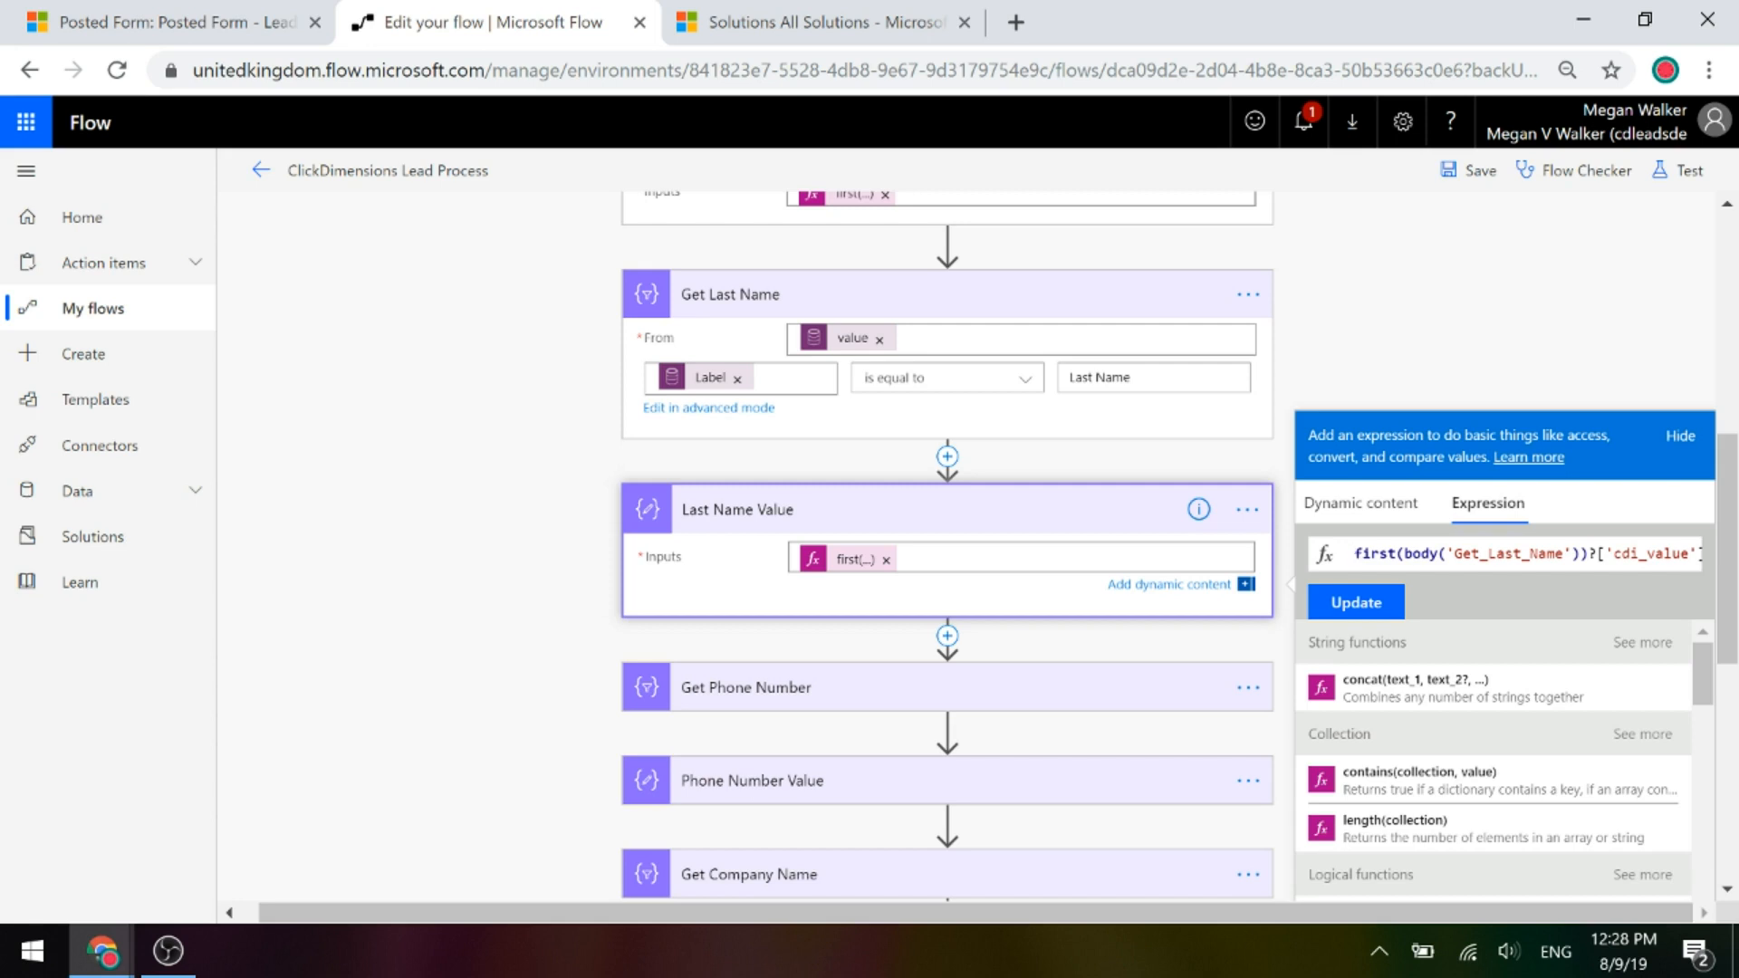
Collapse the Get Last Name, Last Name Value, First Name Value and Get First Name cards.
left_click(788, 293)
left_click(749, 409)
scroll(610, 424, "up", 3)
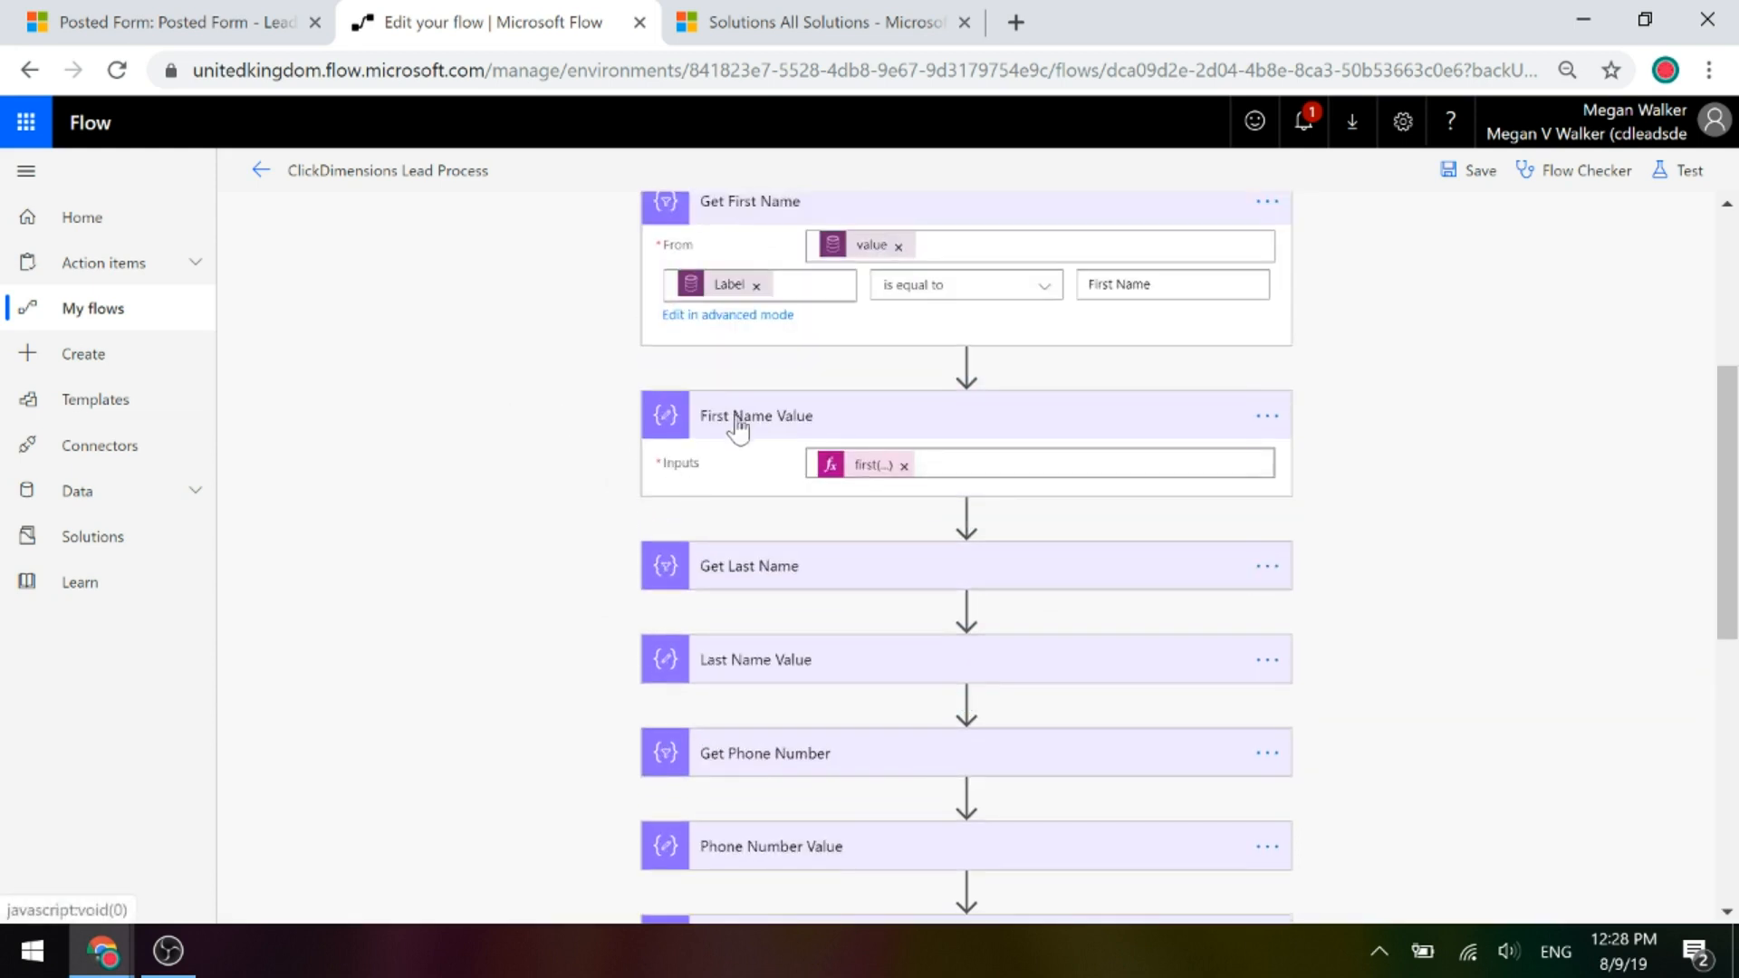
left_click(738, 419)
left_click(743, 213)
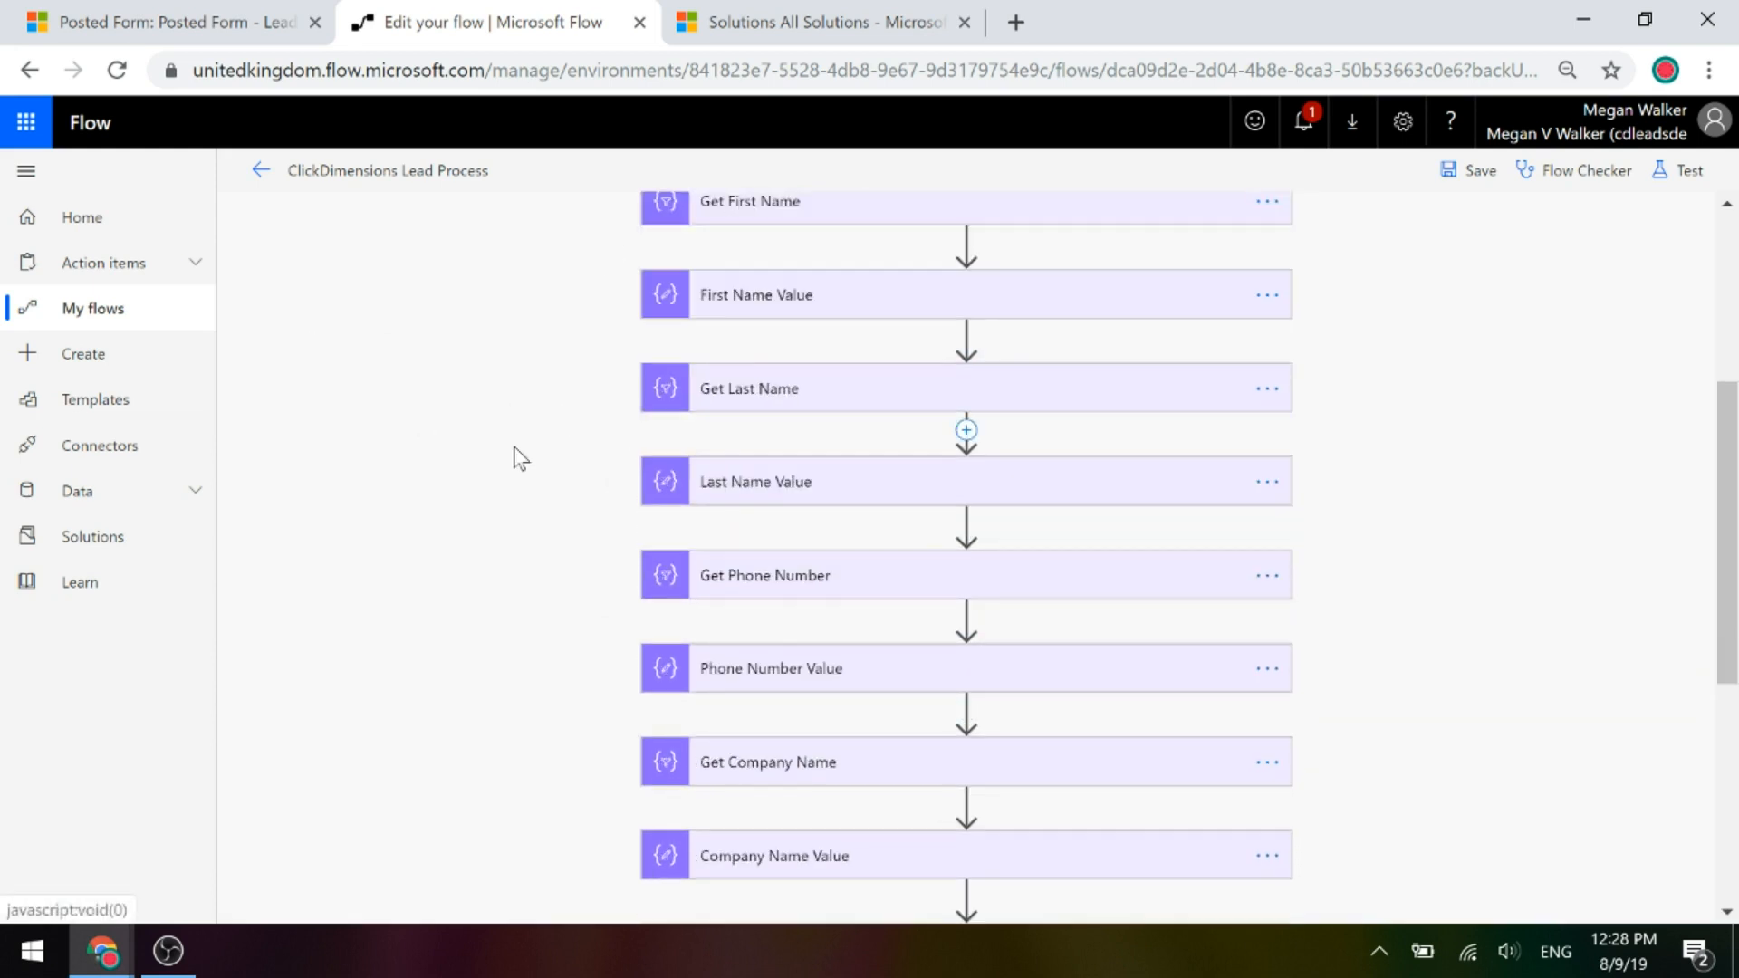
Expand the Check If Linked To Contact condition testing Contact is not equal to null.
scroll(516, 458, "down", 3)
scroll(518, 458, "down", 2)
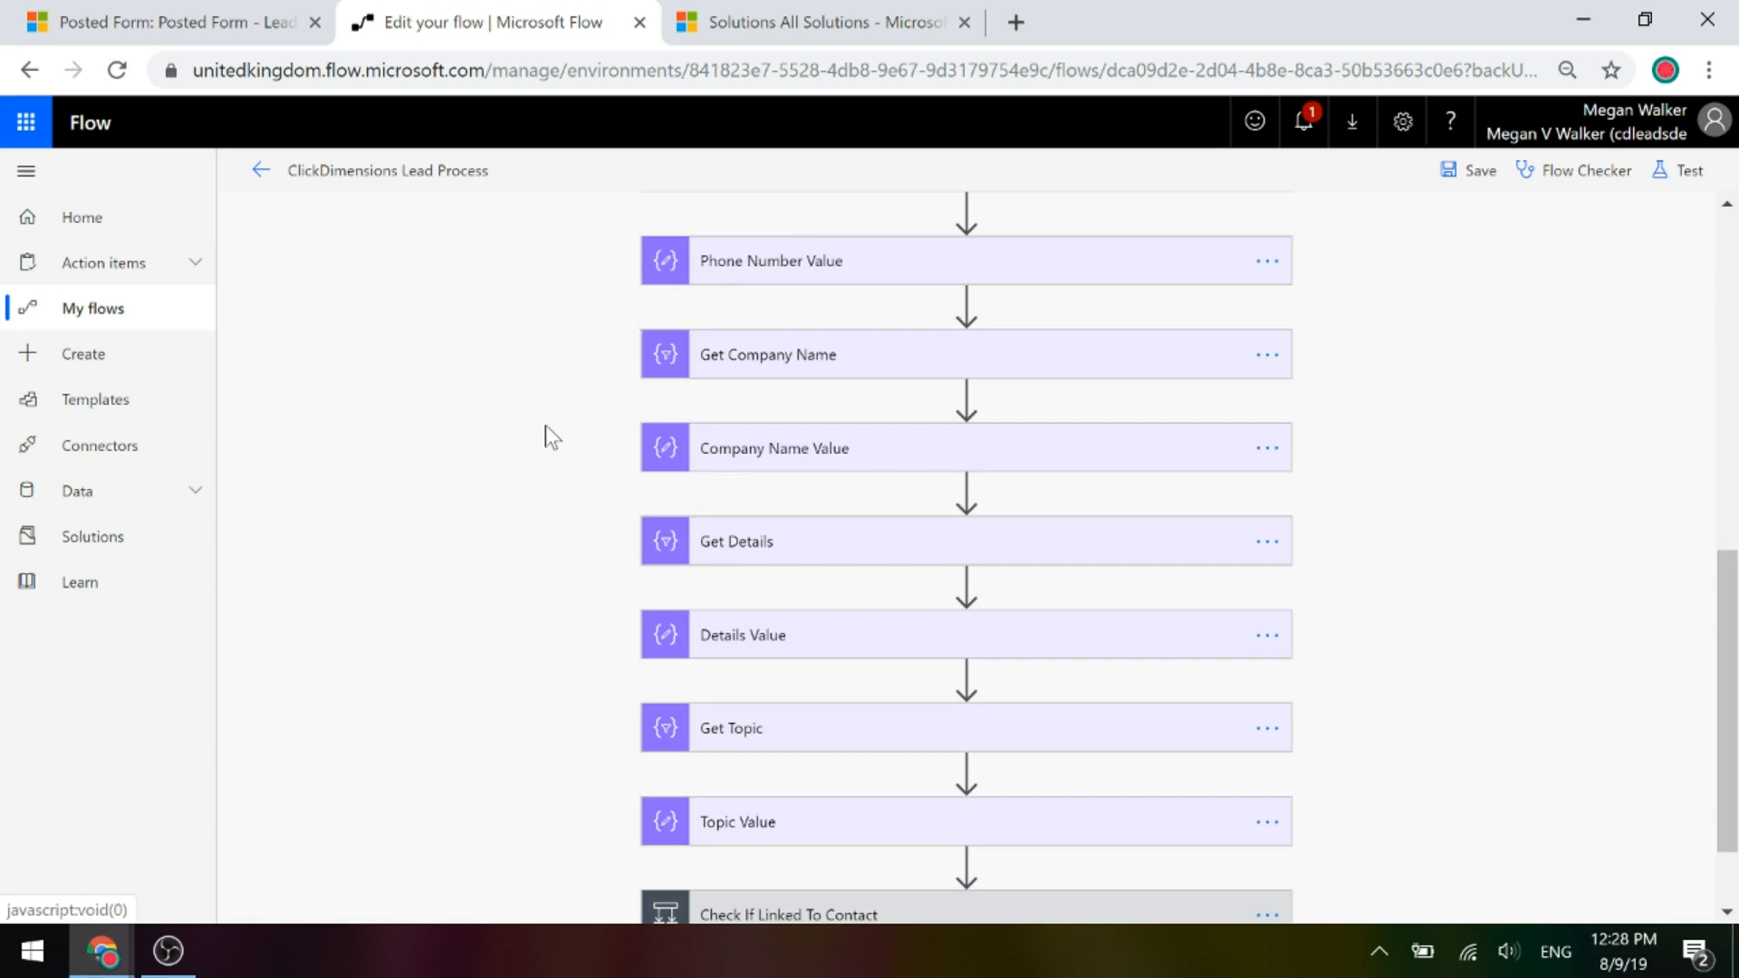
scroll(545, 426, "down", 2)
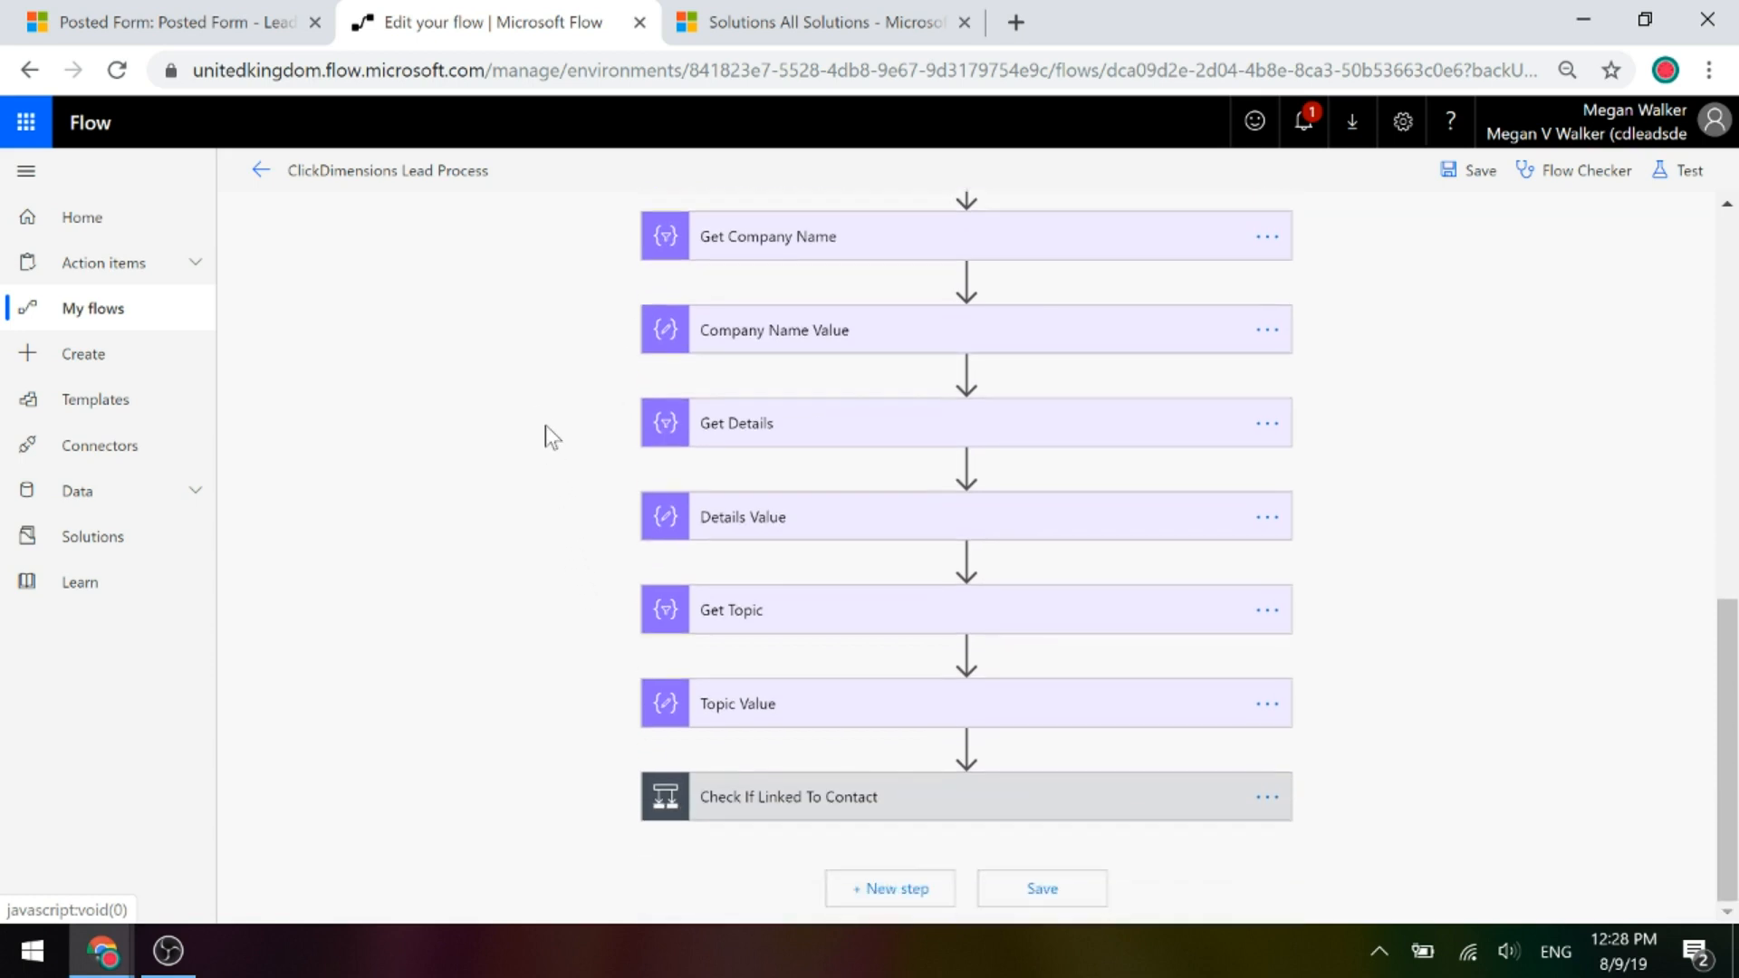
left_click(815, 800)
scroll(1486, 643, "down", 5)
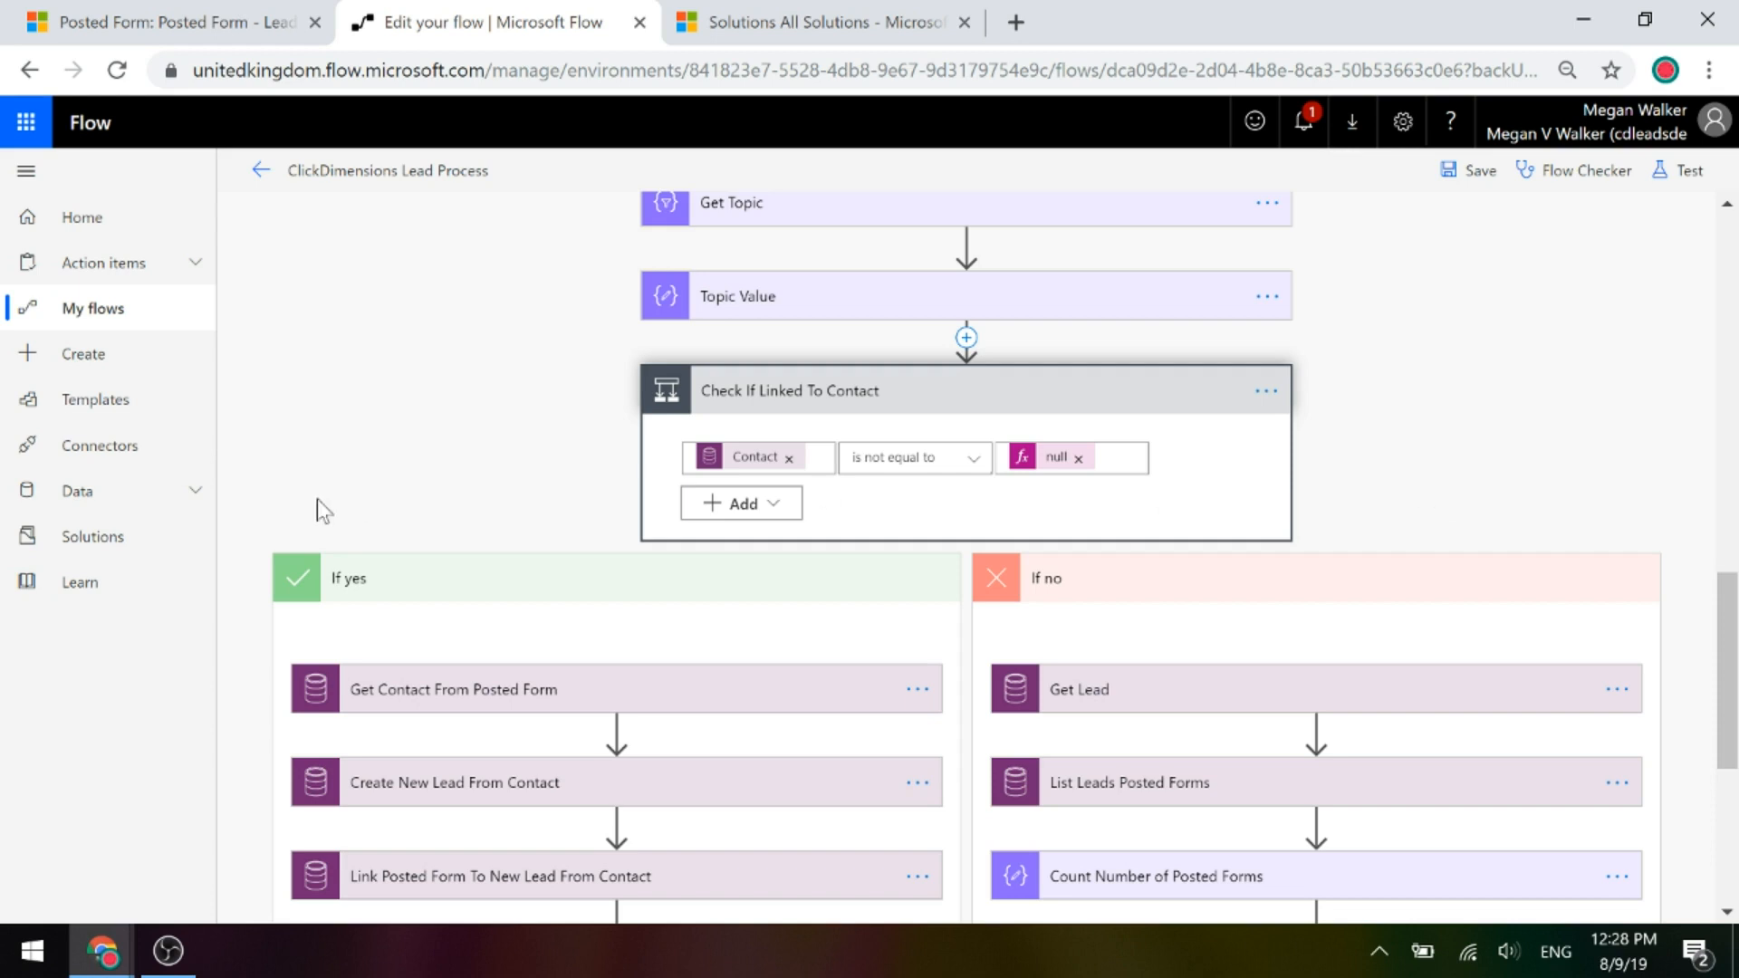
Expand the If yes branch's Get Contact From Posted Form step reading Contacts by Contact identifier.
scroll(335, 471, "down", 2)
scroll(396, 333, "down", 2)
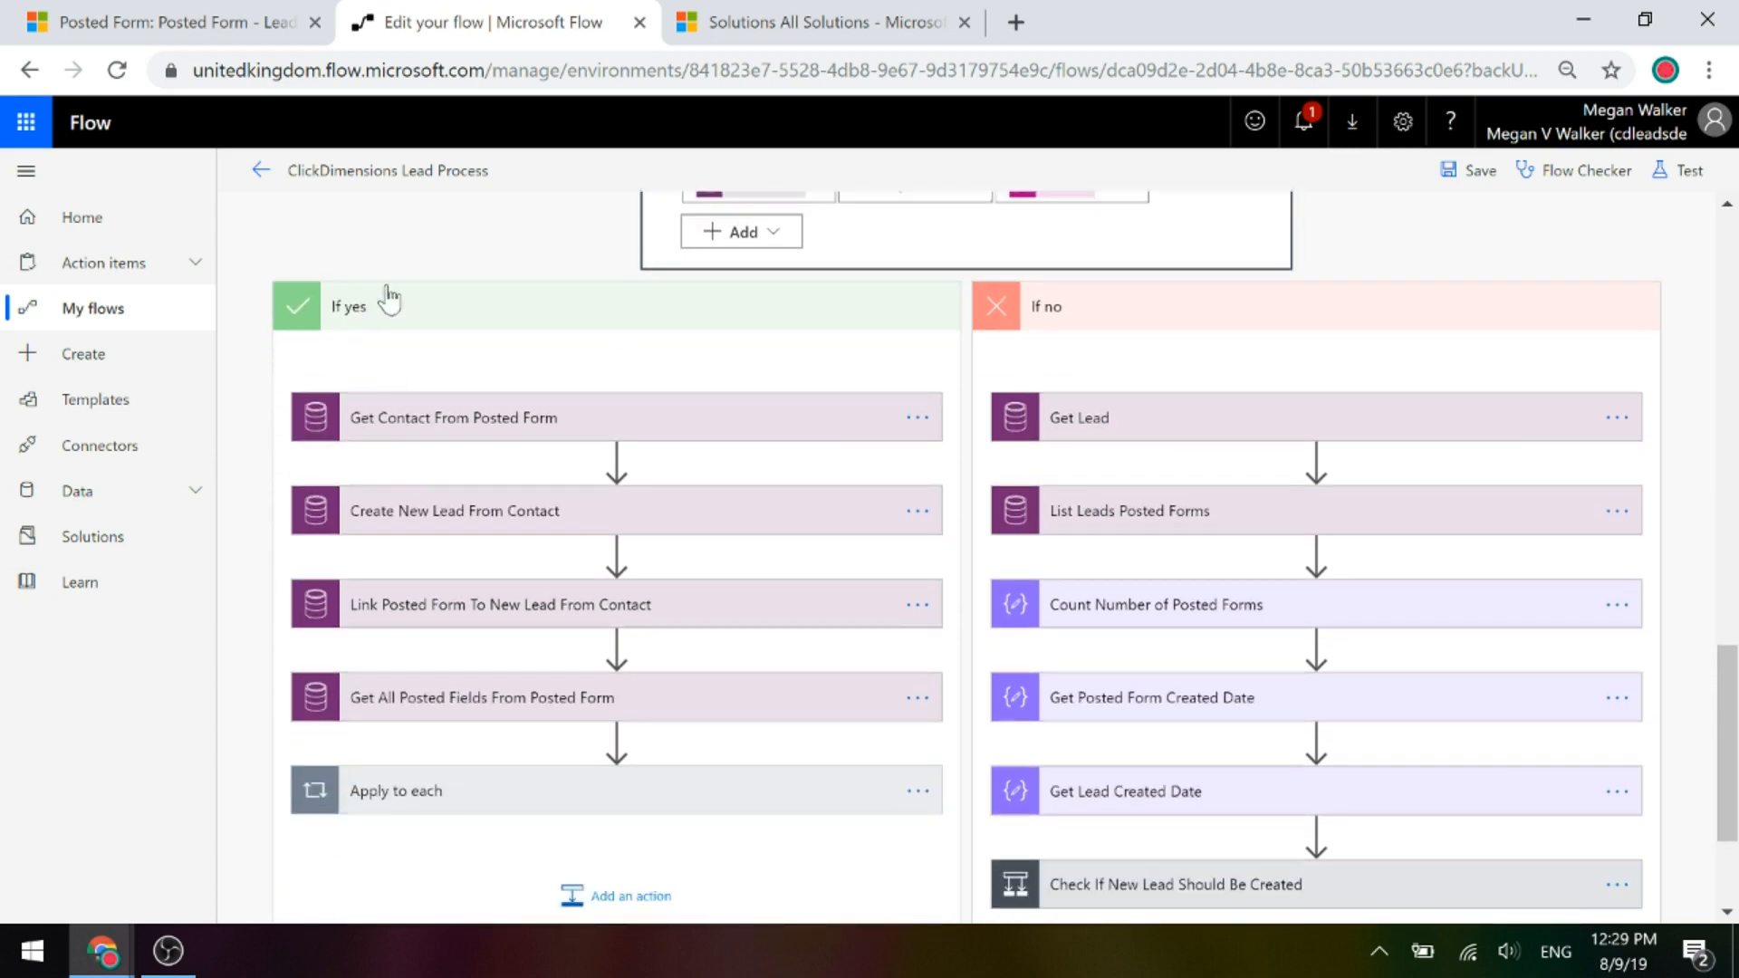
scroll(558, 417, "up", 2)
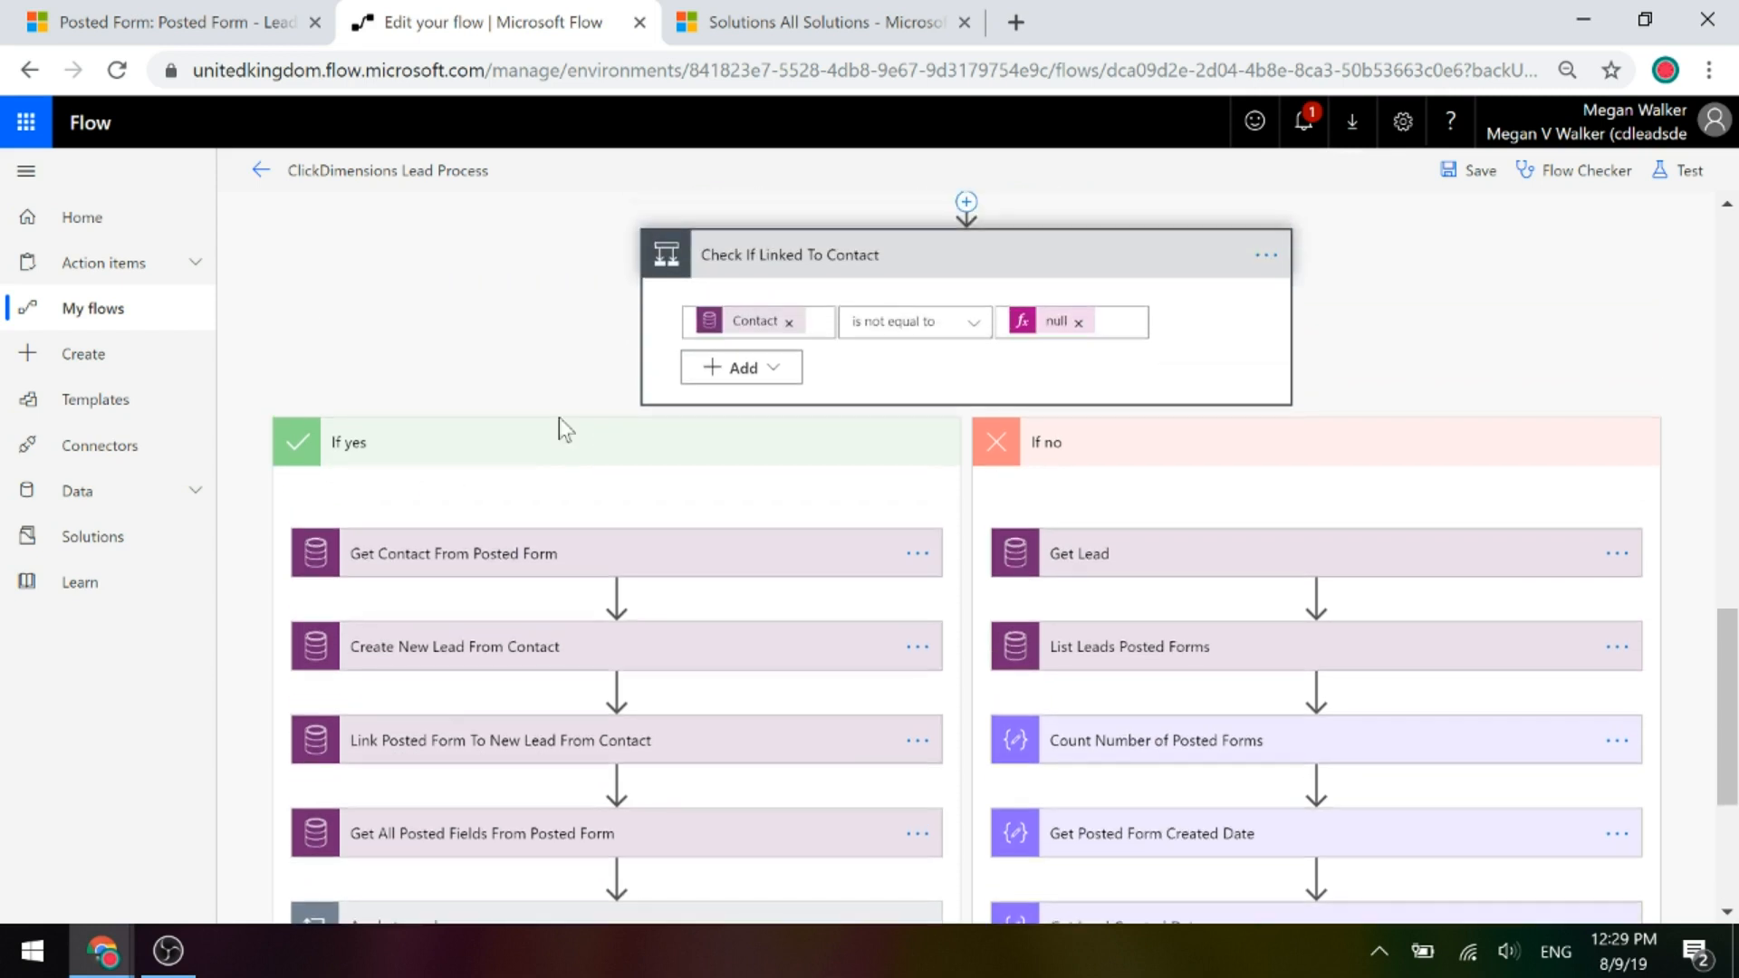
scroll(380, 487, "down", 2)
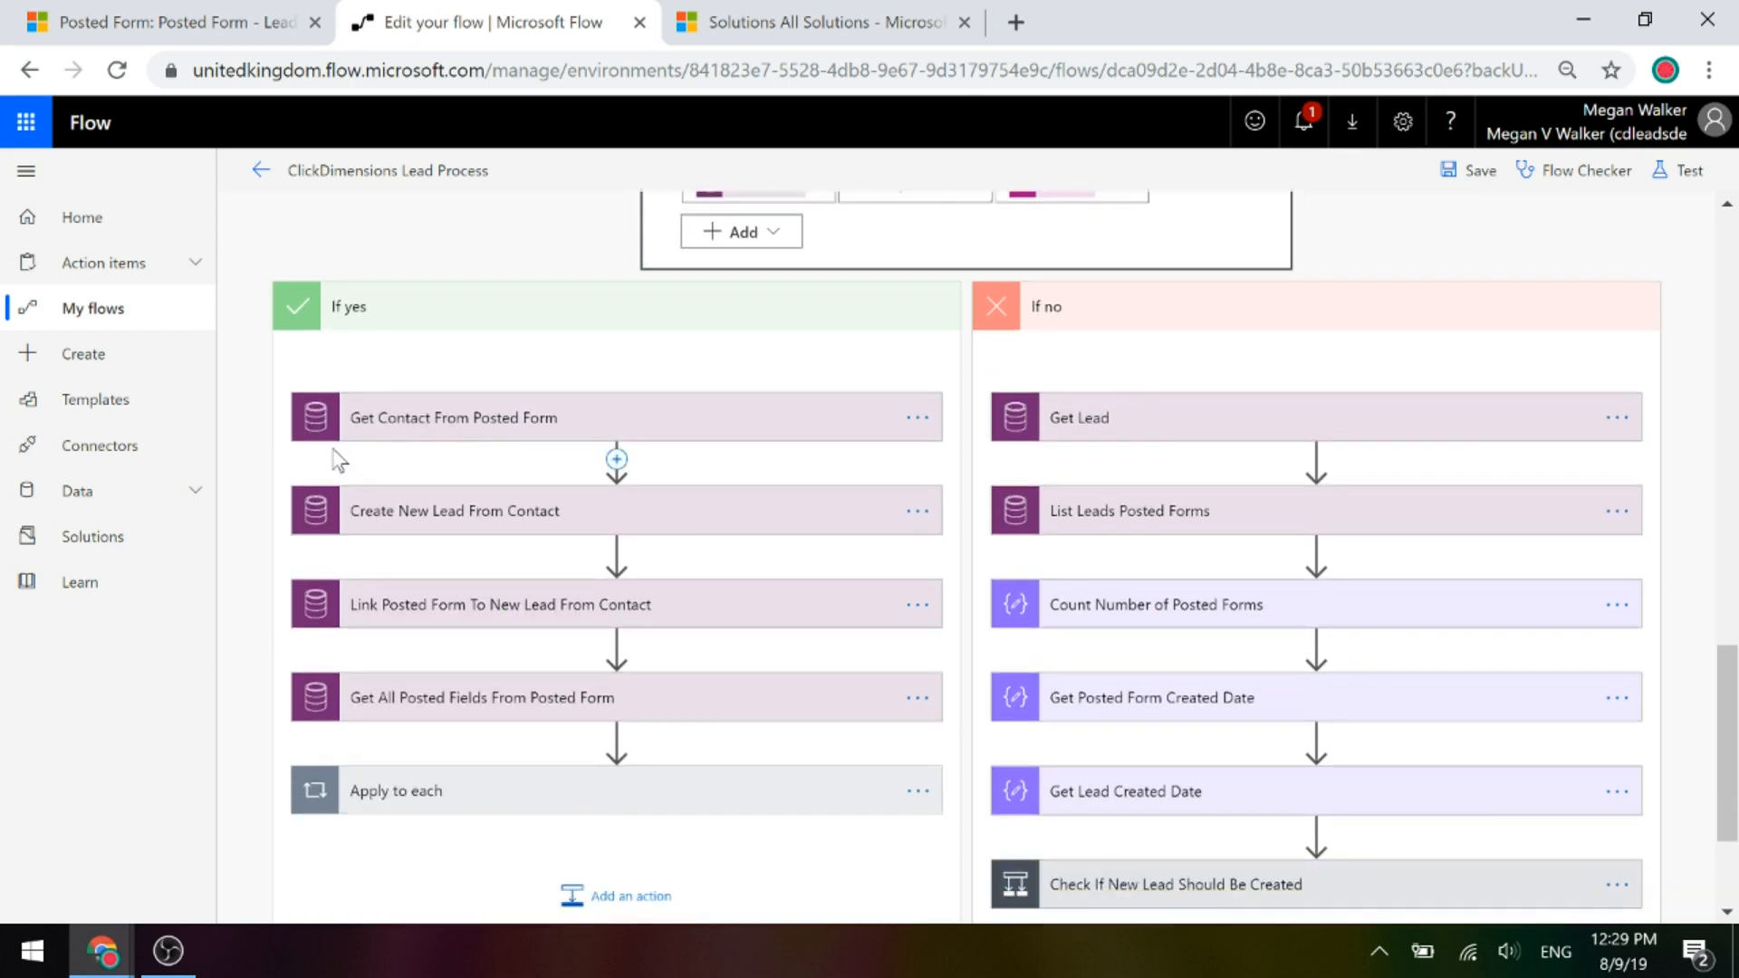
left_click(481, 434)
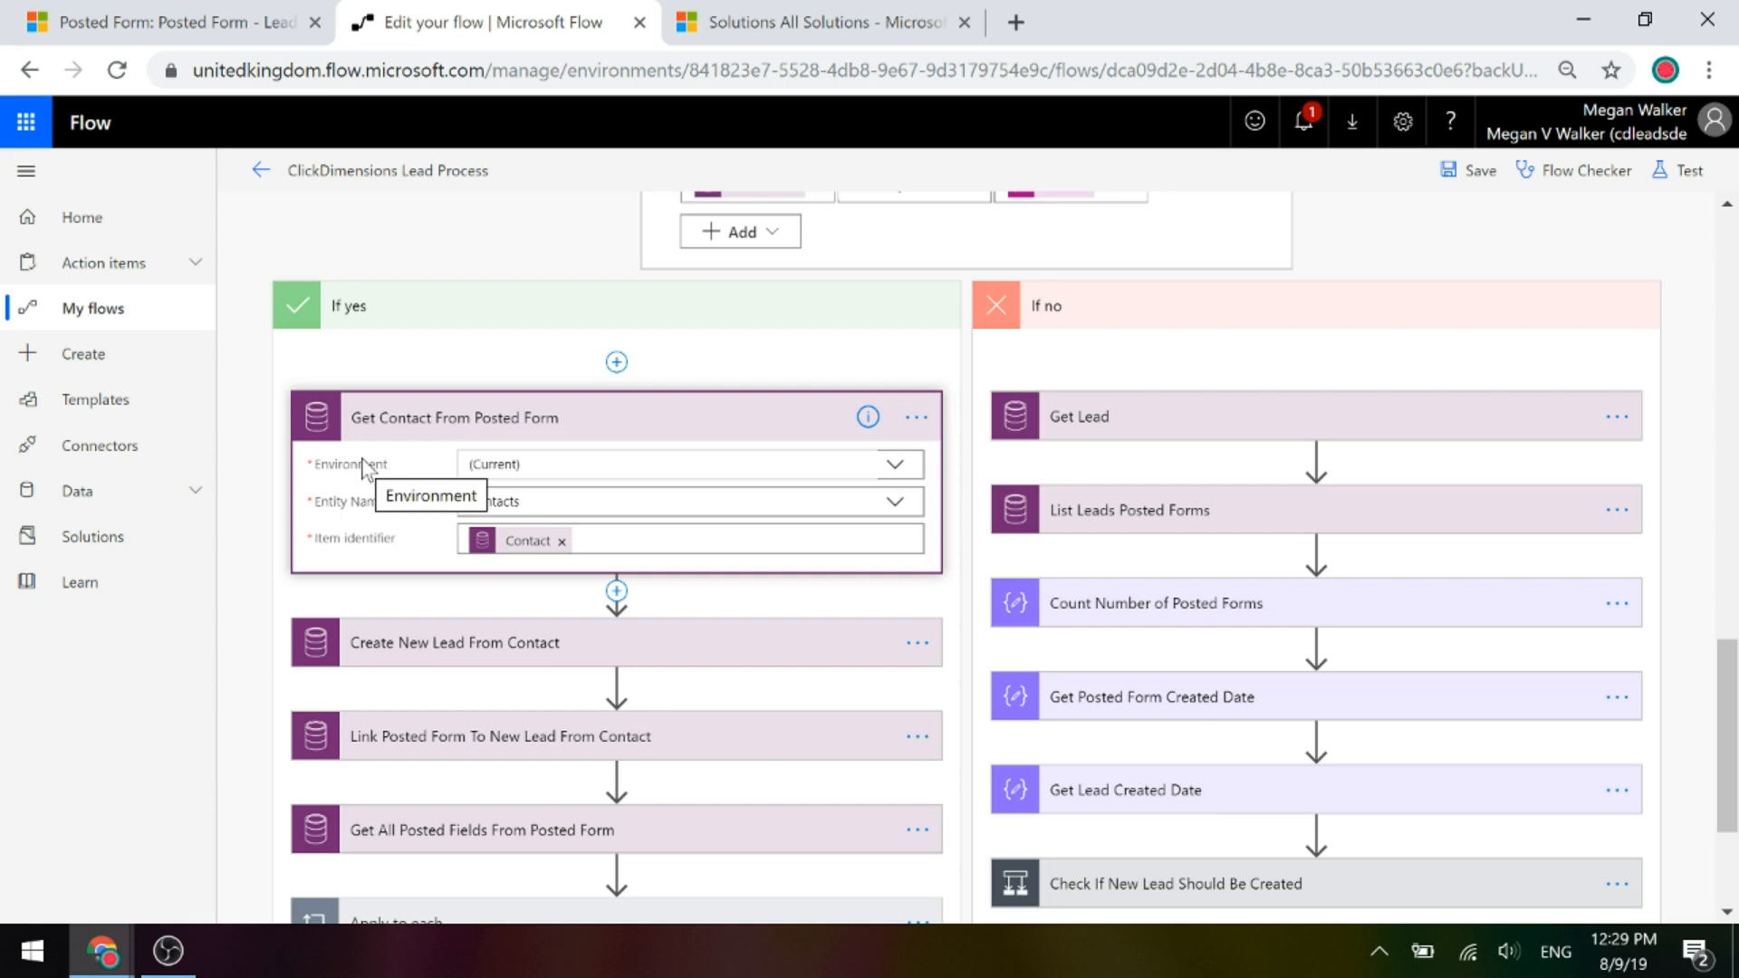
scroll(357, 531, "down", 3)
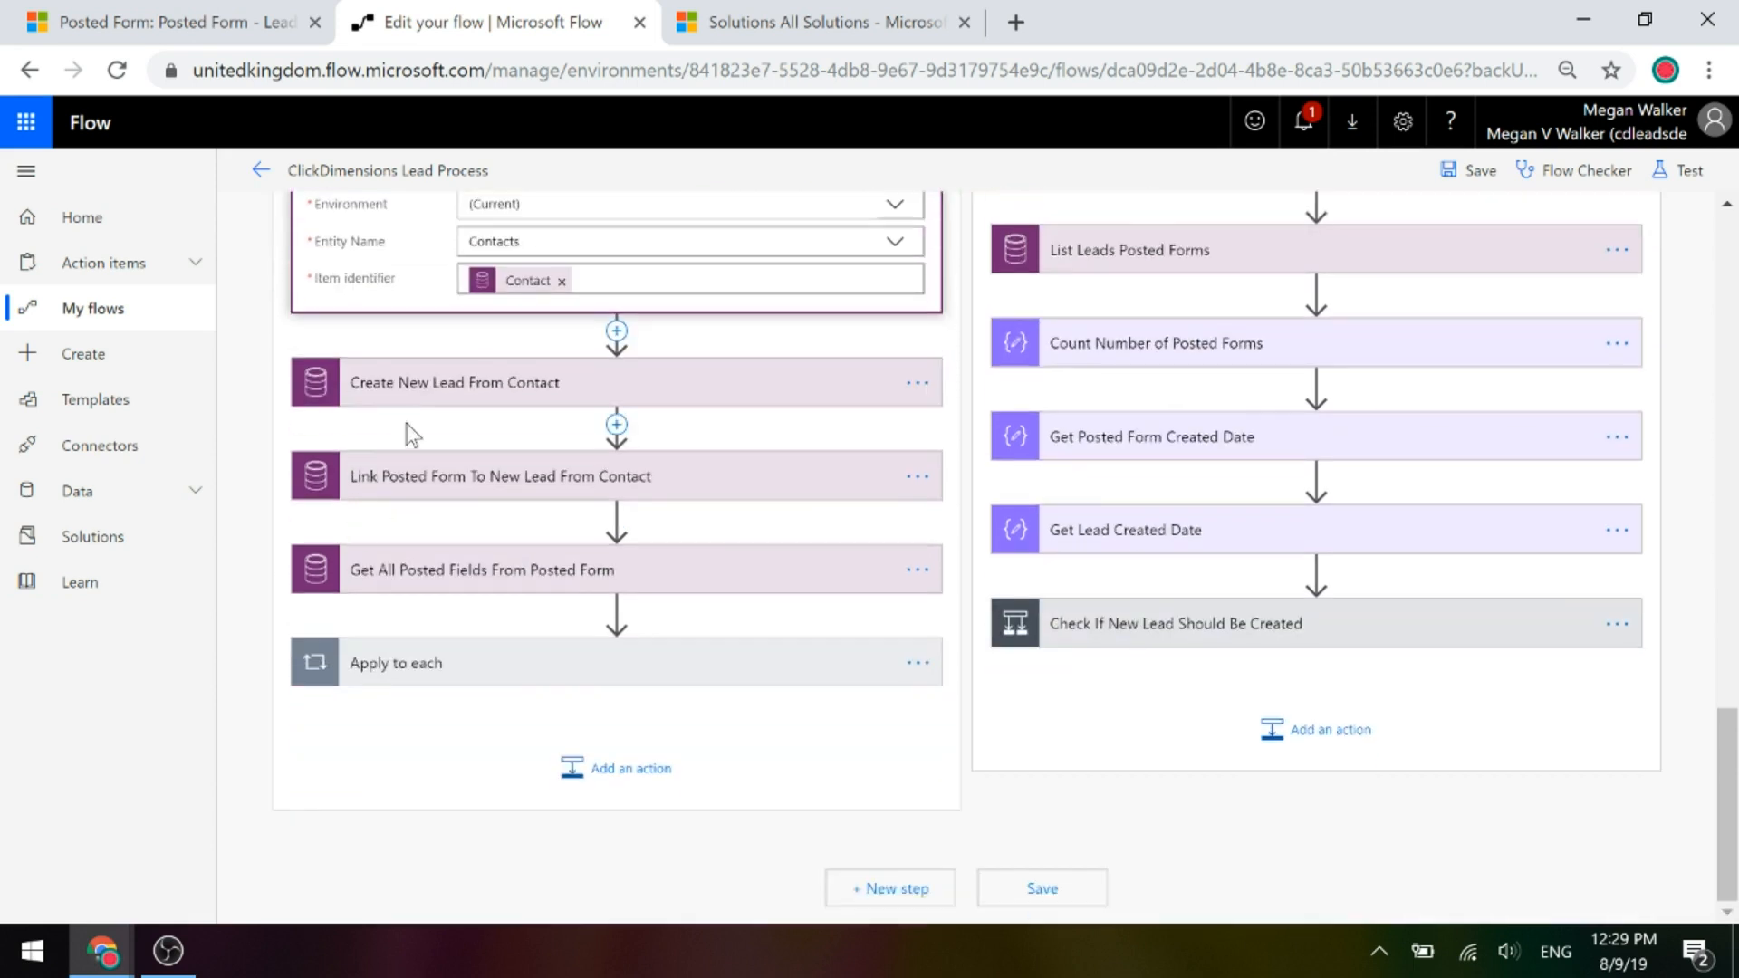
Inspect Create New Lead From Contact's fields, searching dynamic content for 'output', then collapse the card.
left_click(419, 390)
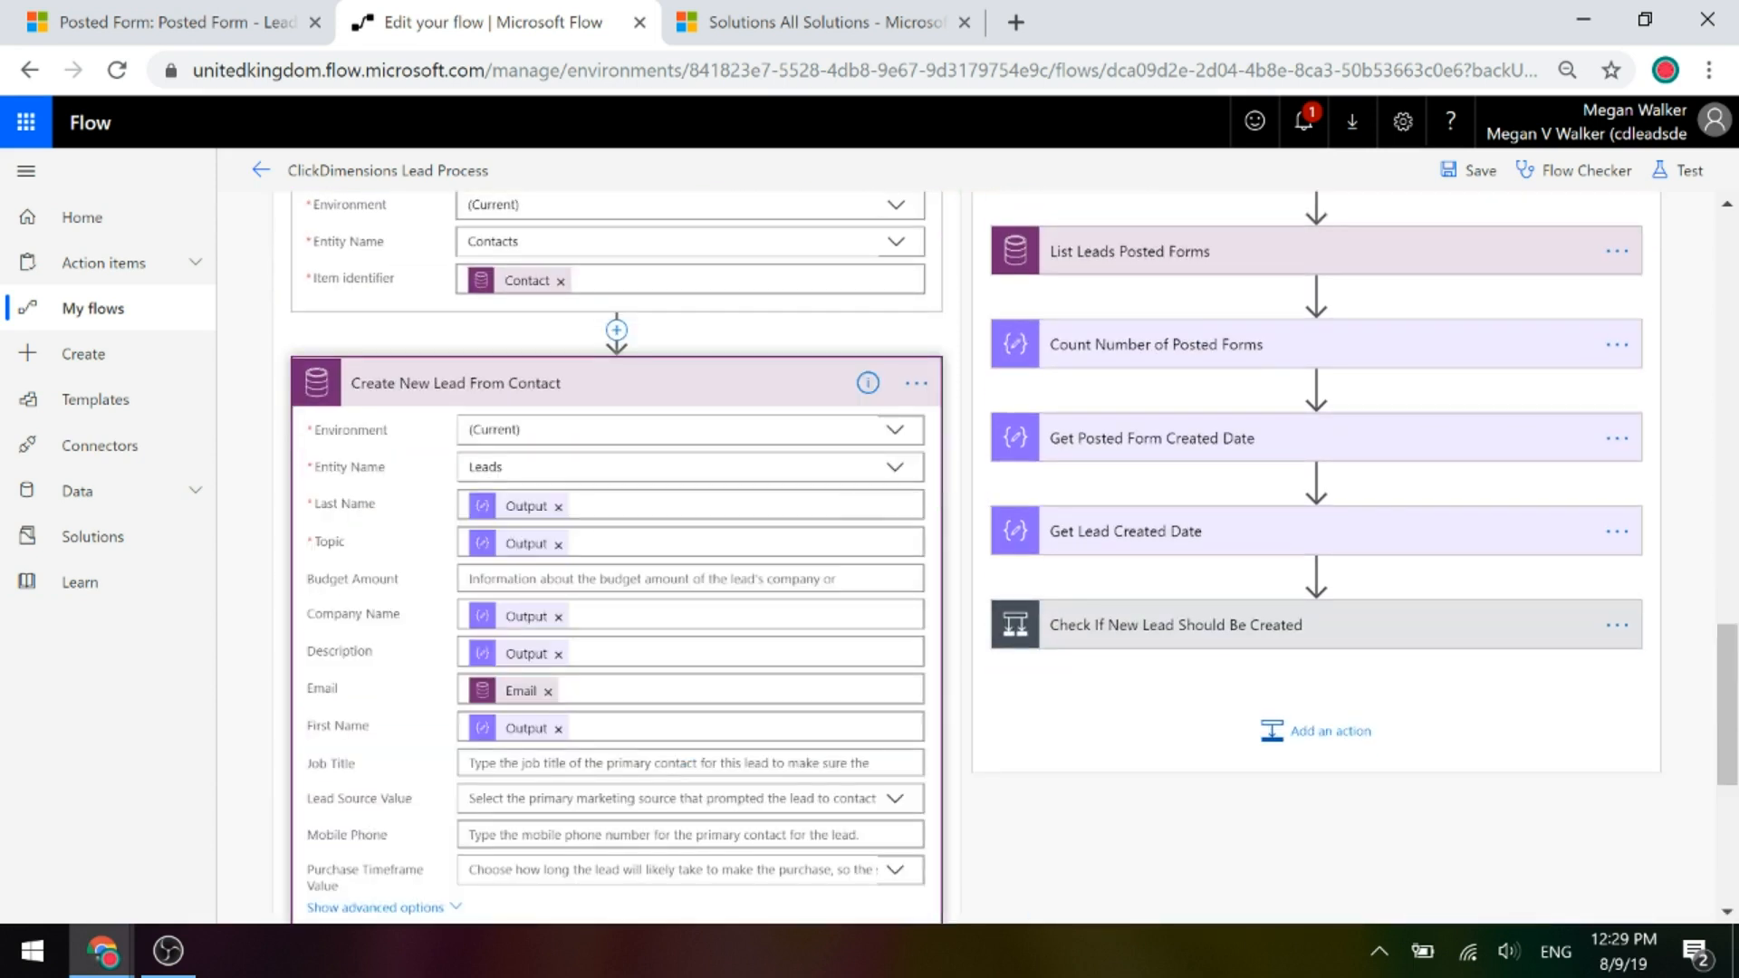
scroll(897, 466, "down", 1)
scroll(1067, 571, "down", 1)
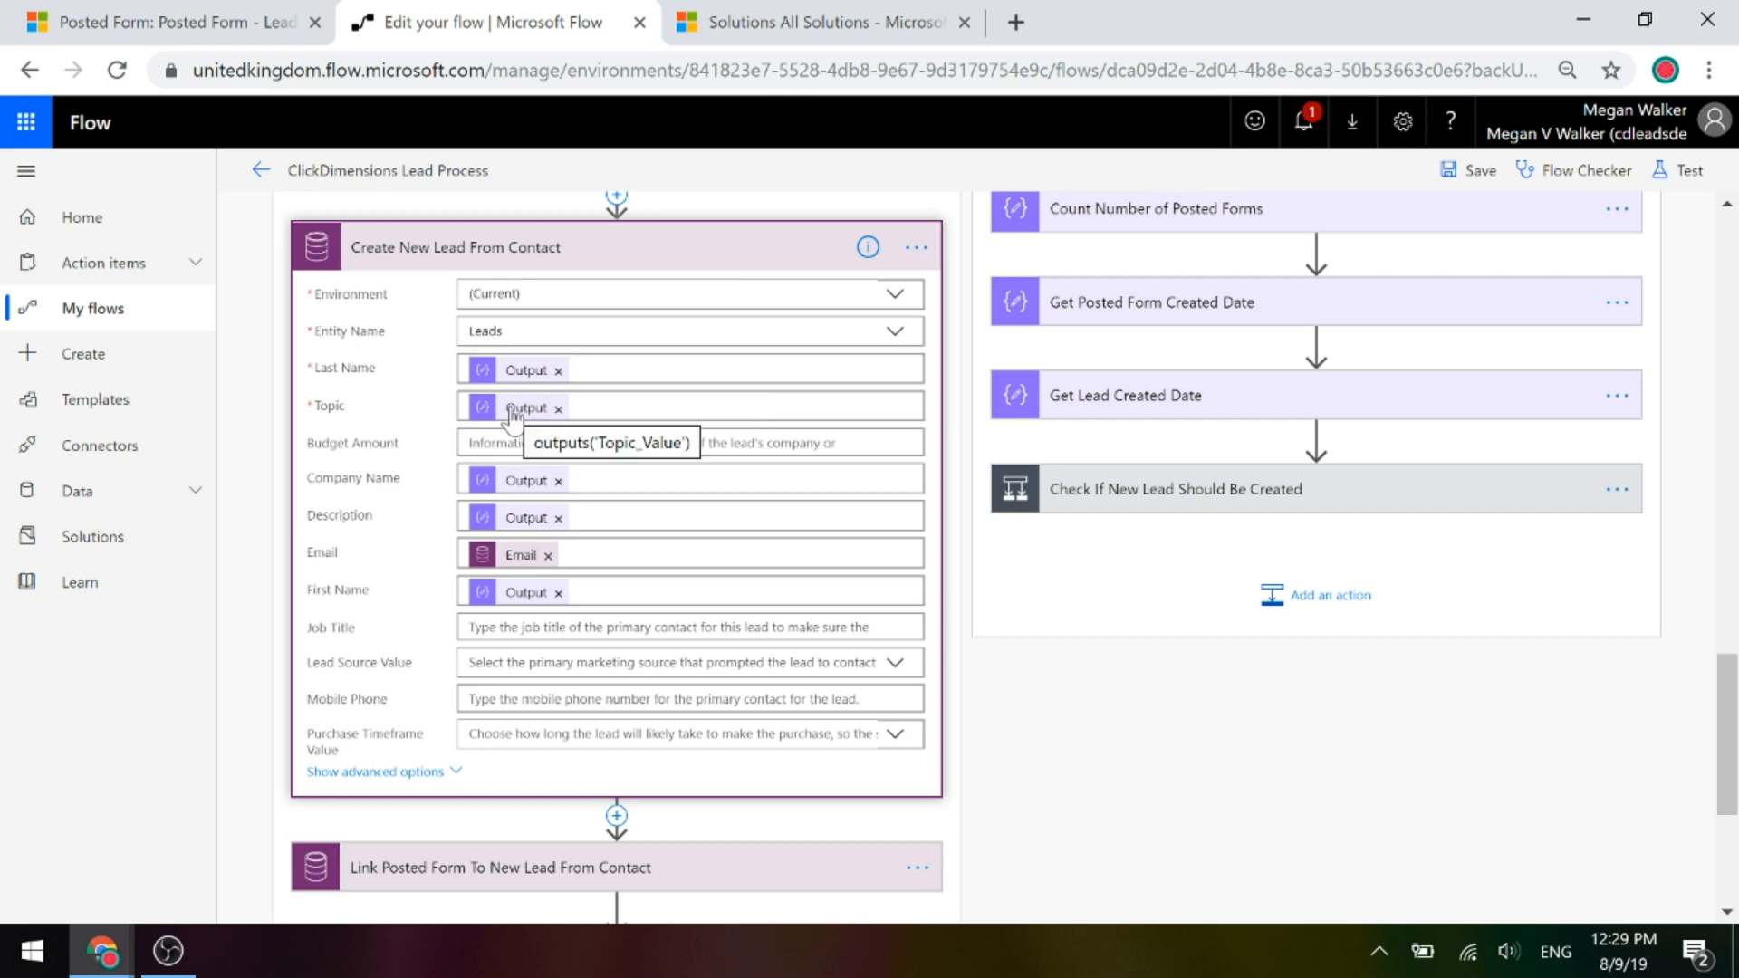
left_click(584, 370)
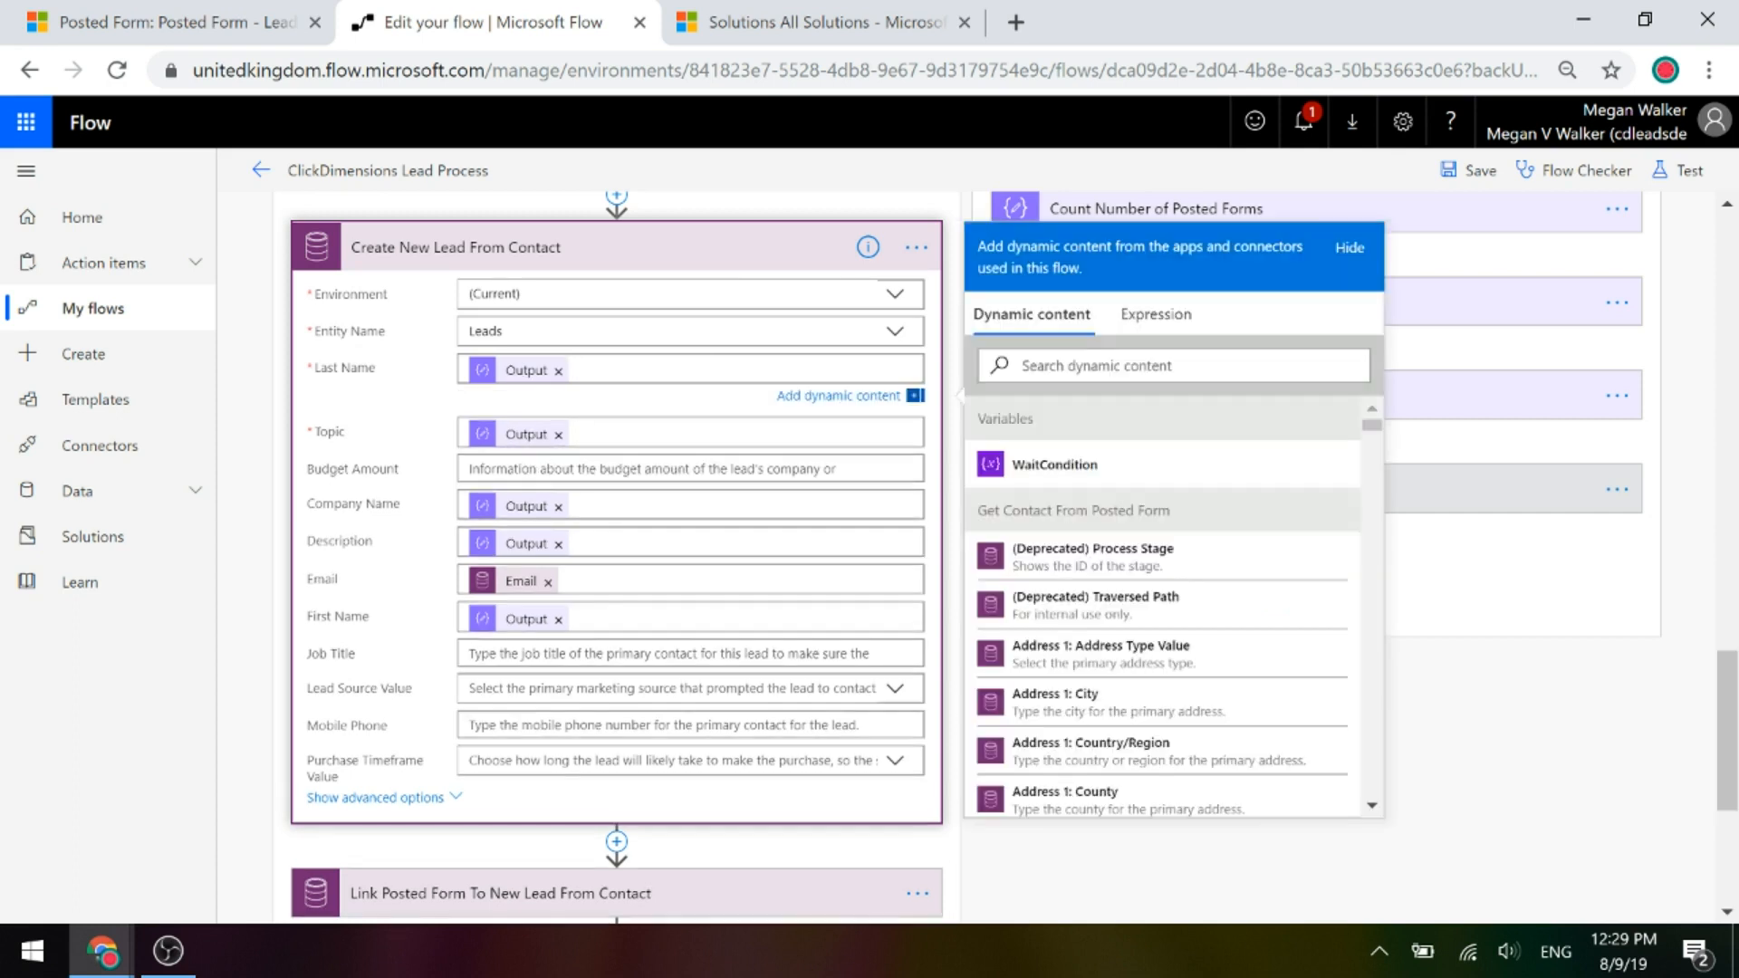
left_click(1286, 365)
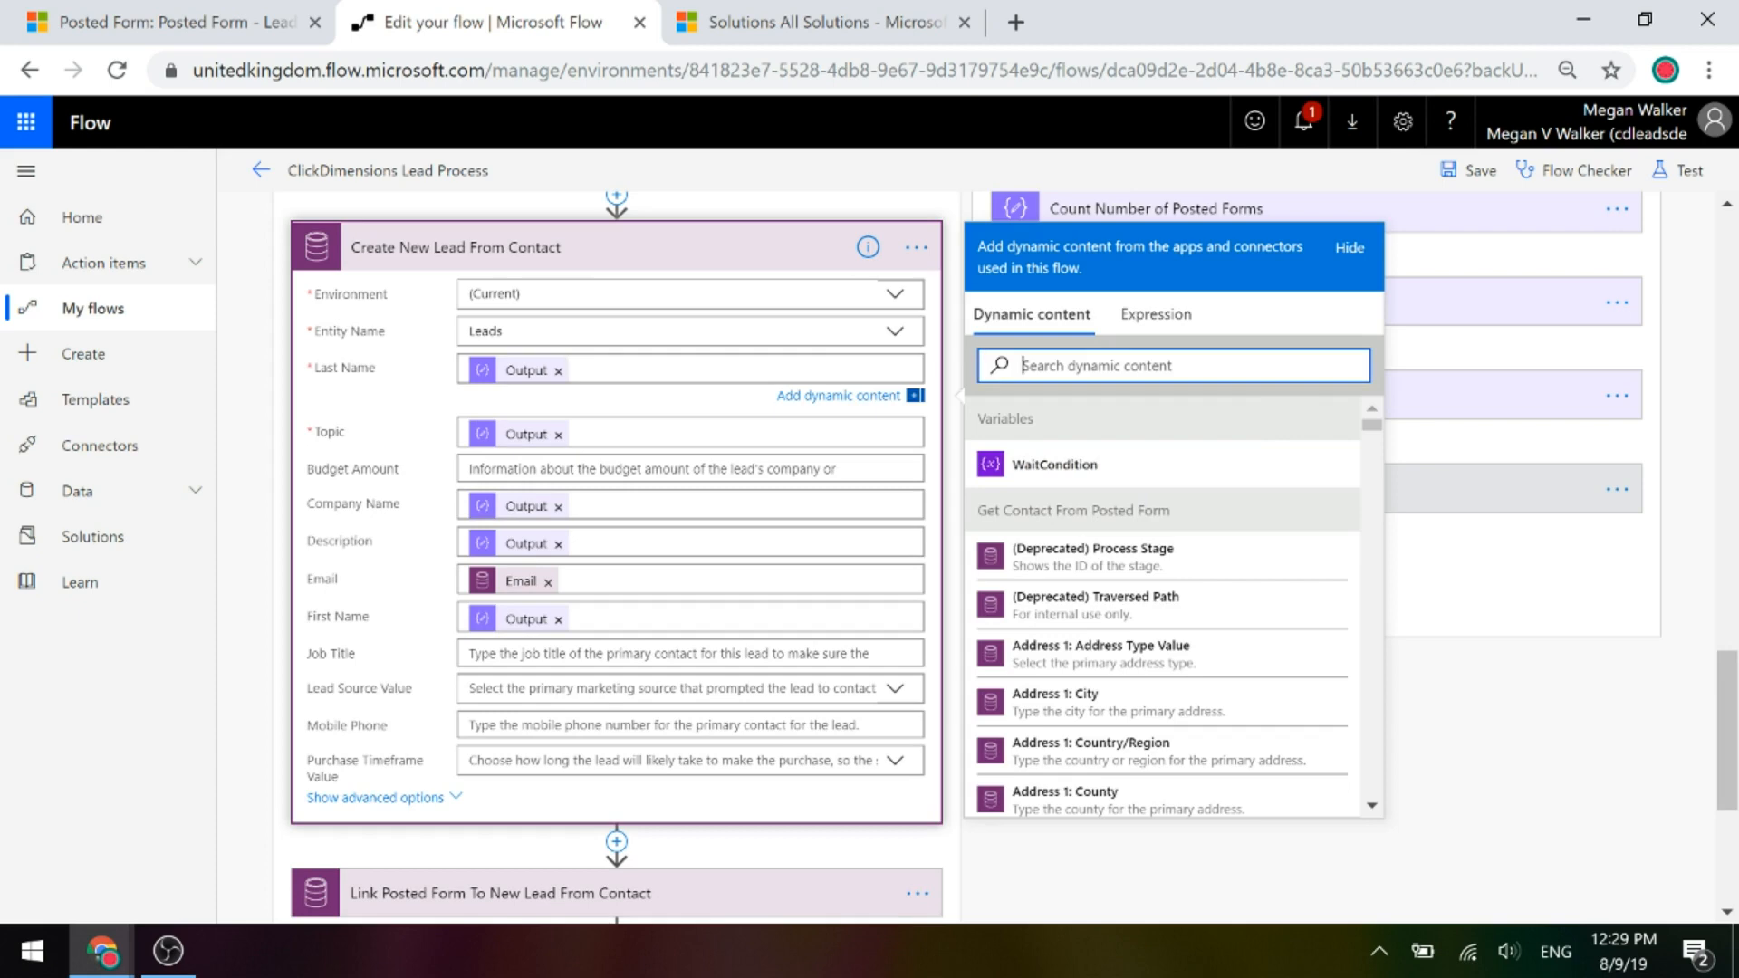
type("output")
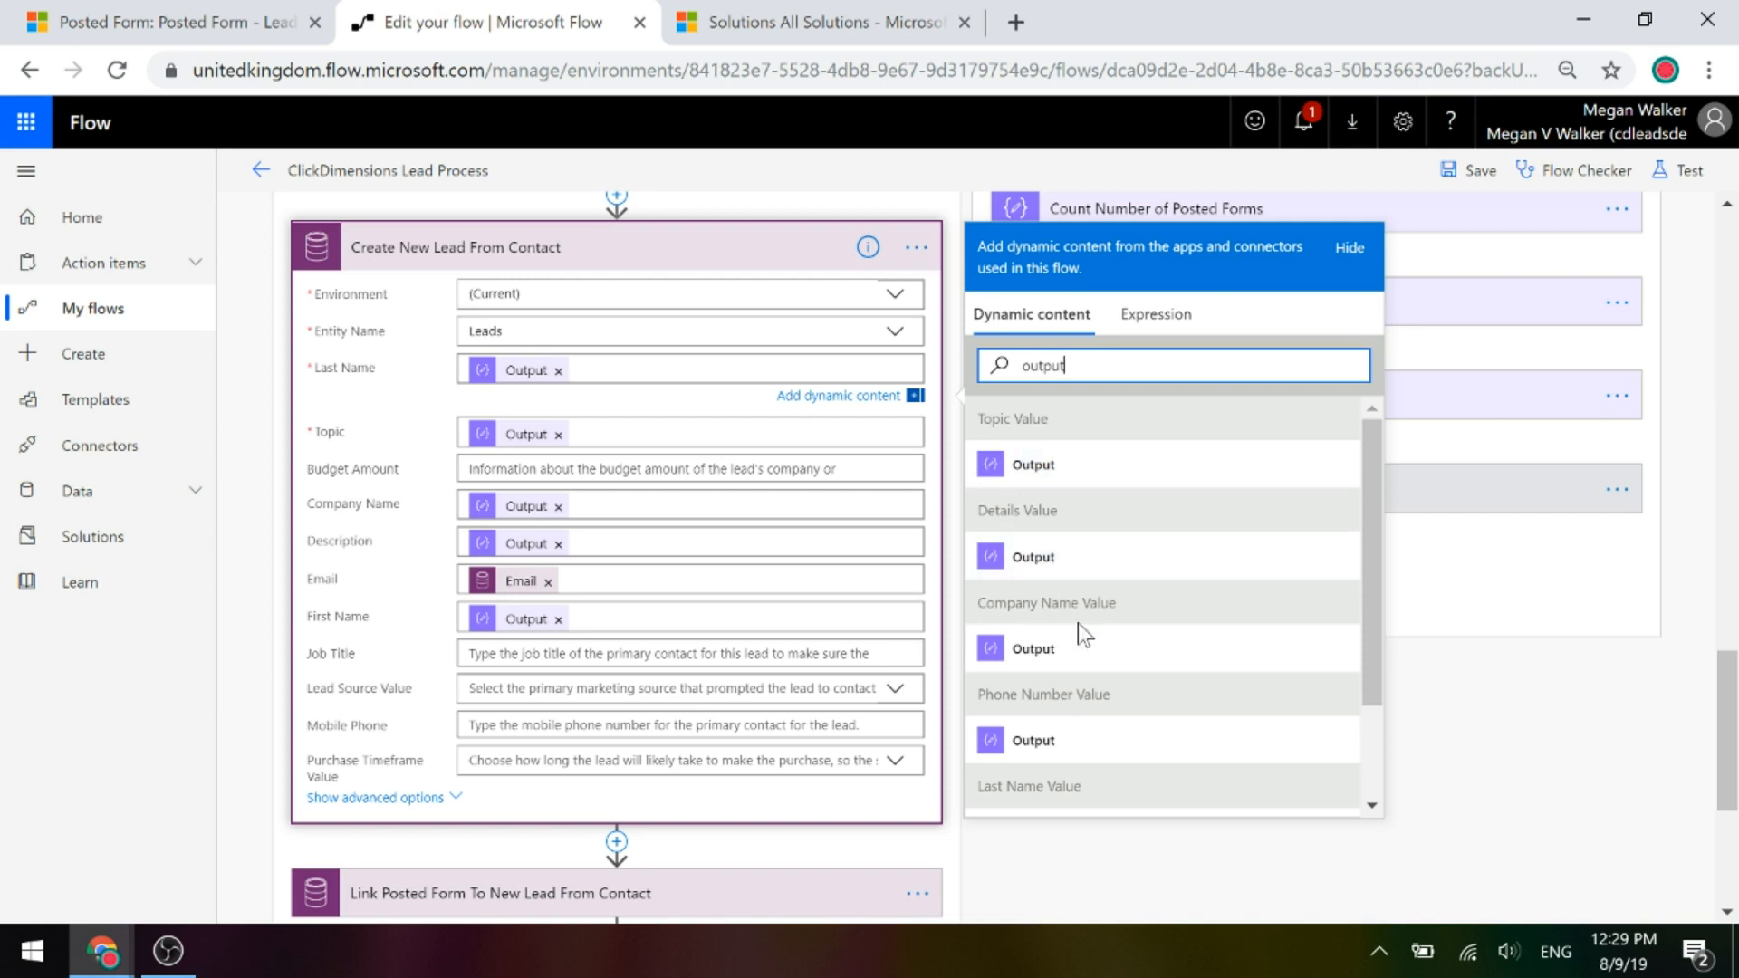
scroll(1103, 631, "down", 2)
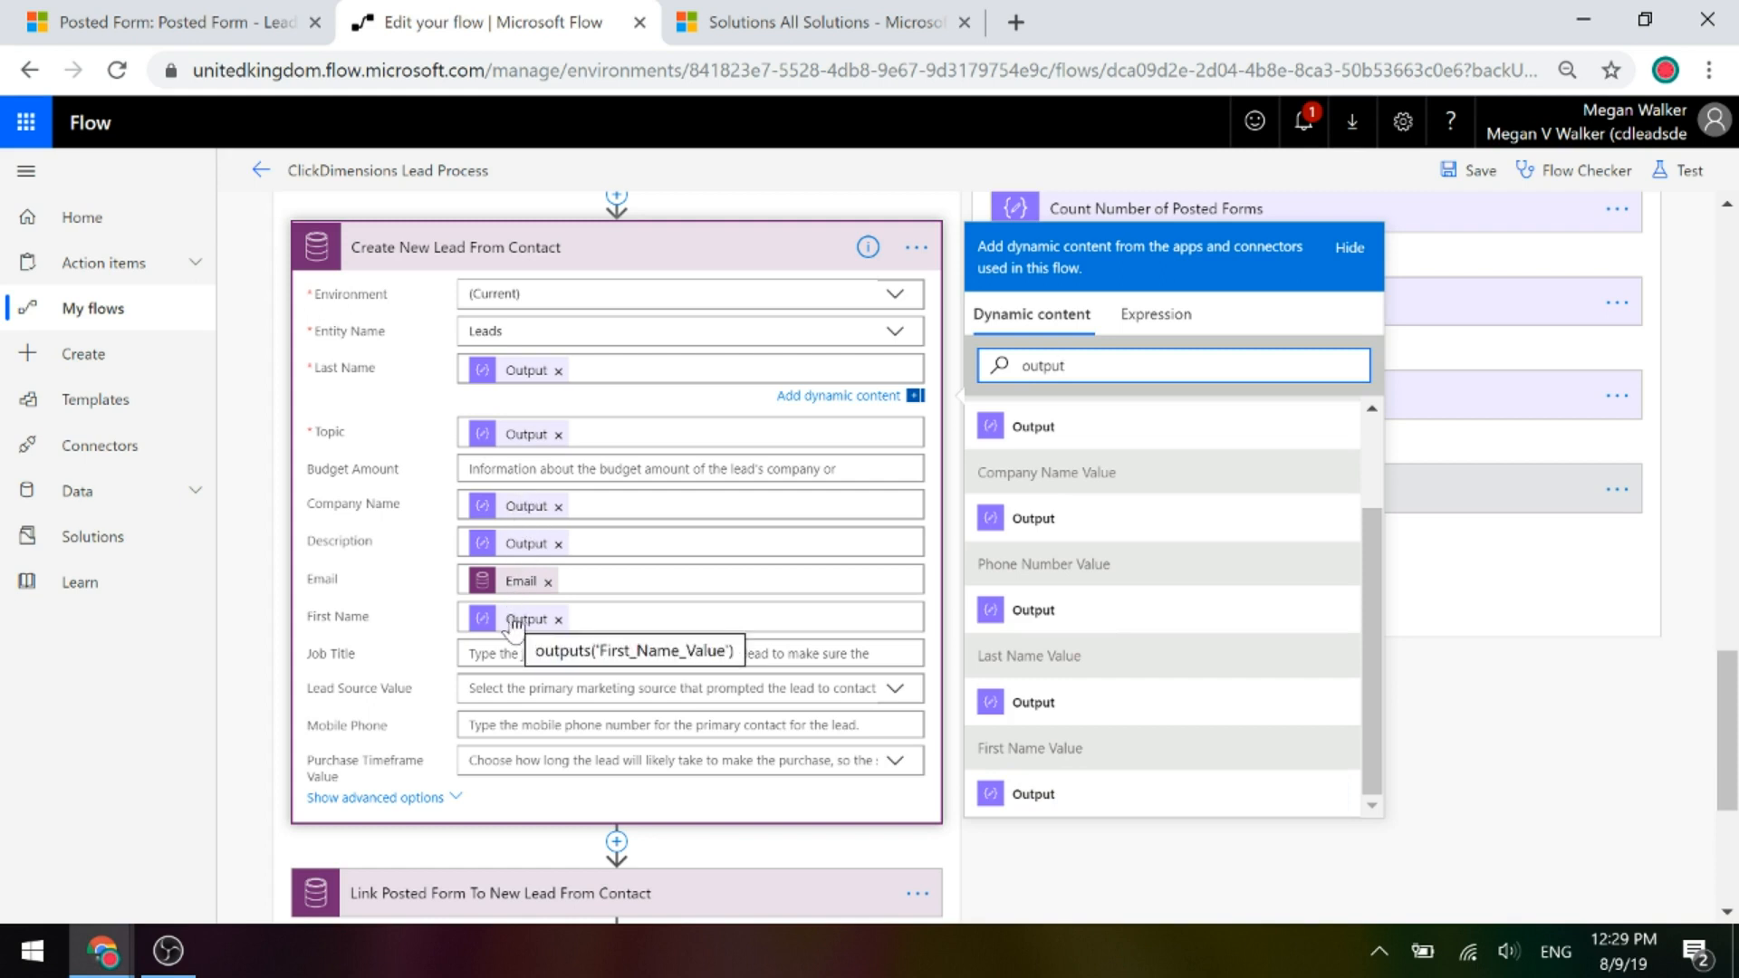
mouse_move(495, 589)
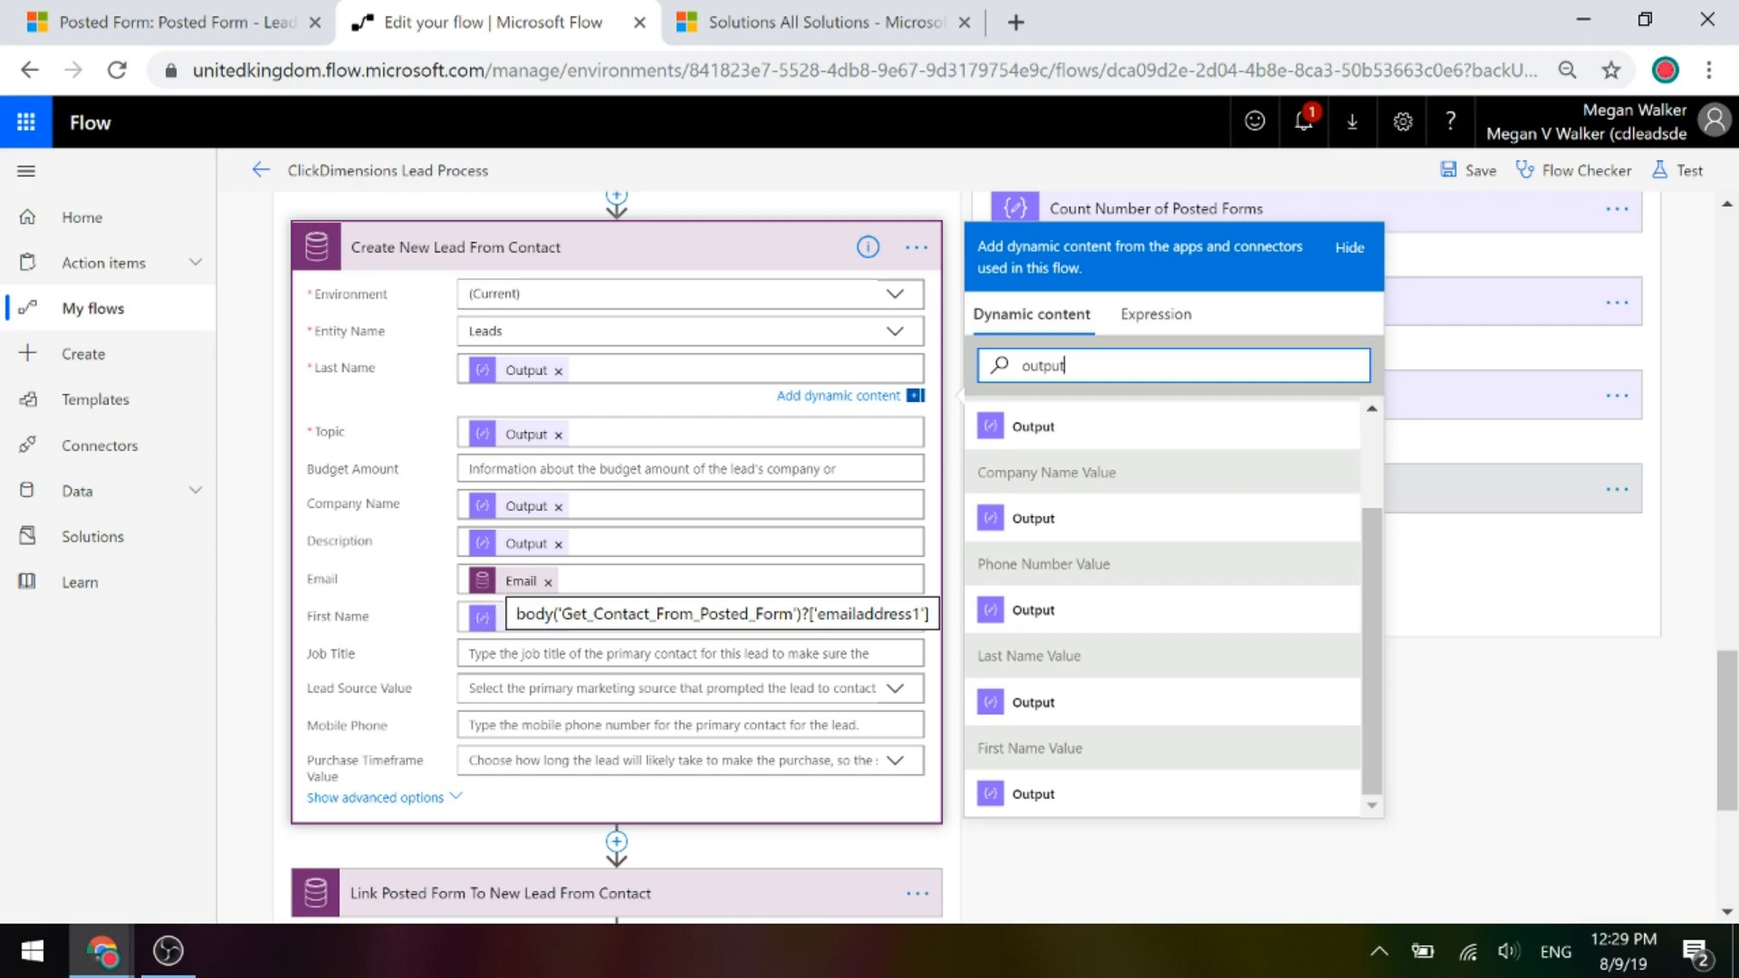
left_click(388, 222)
Expand Link Posted Form To New Lead From Contact with advanced options to see its Lead token.
left_click(380, 493)
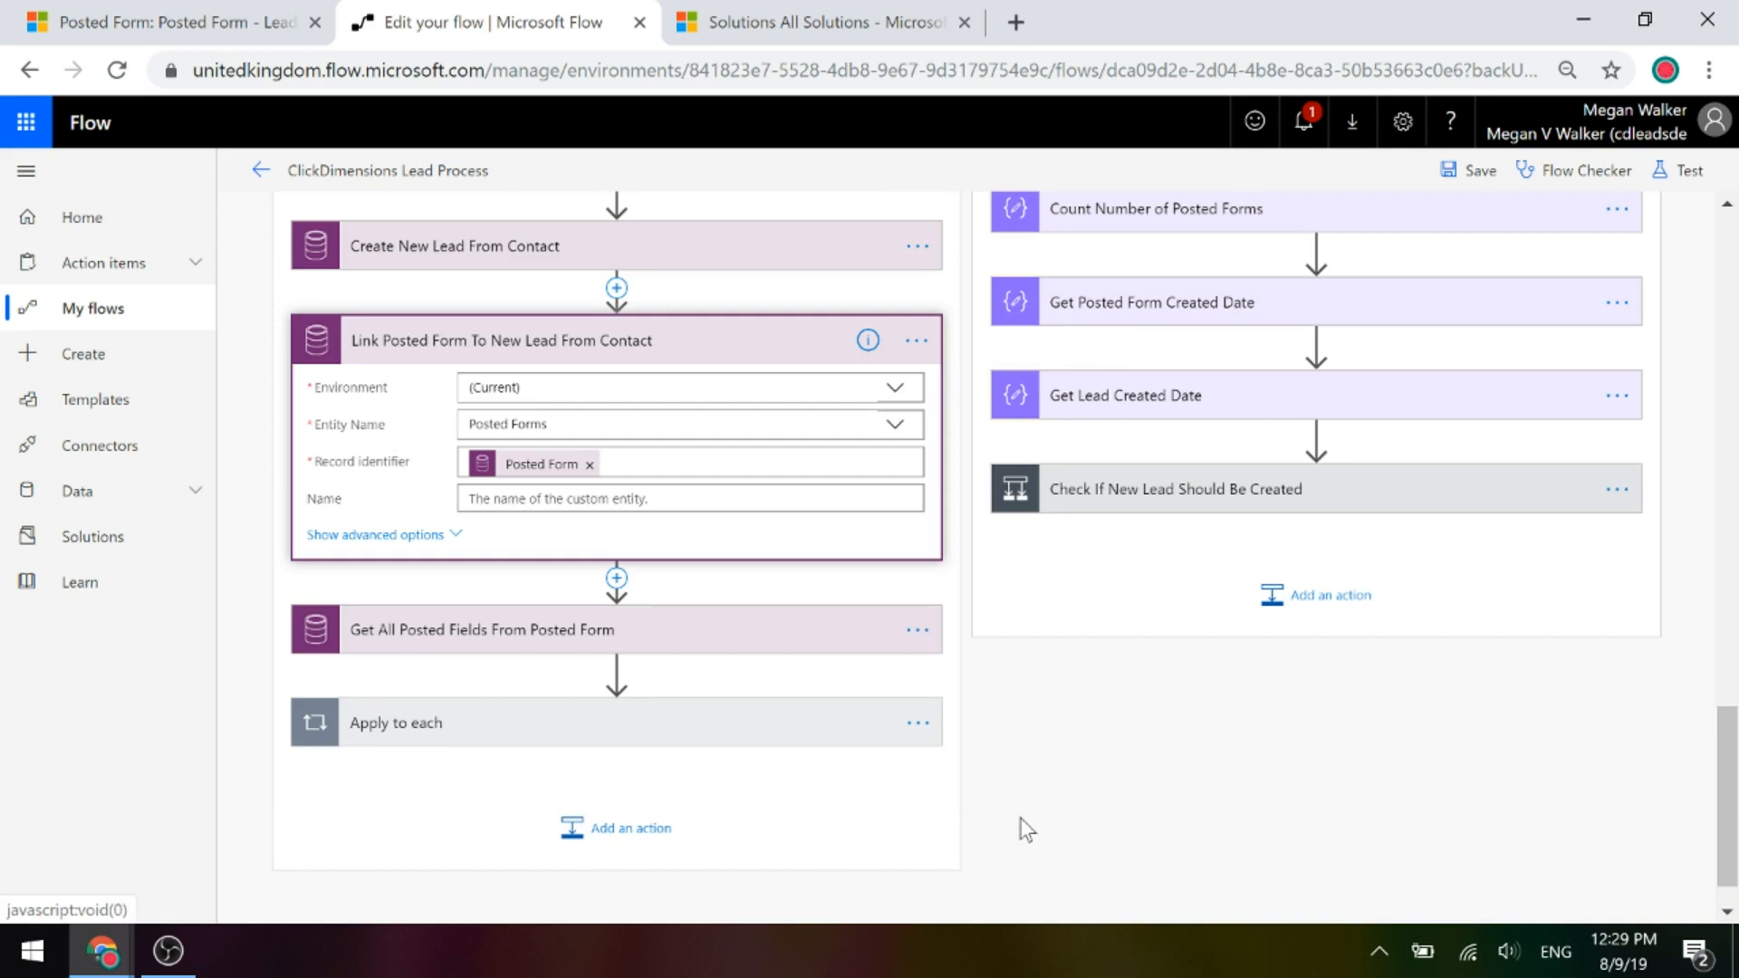
left_click(453, 536)
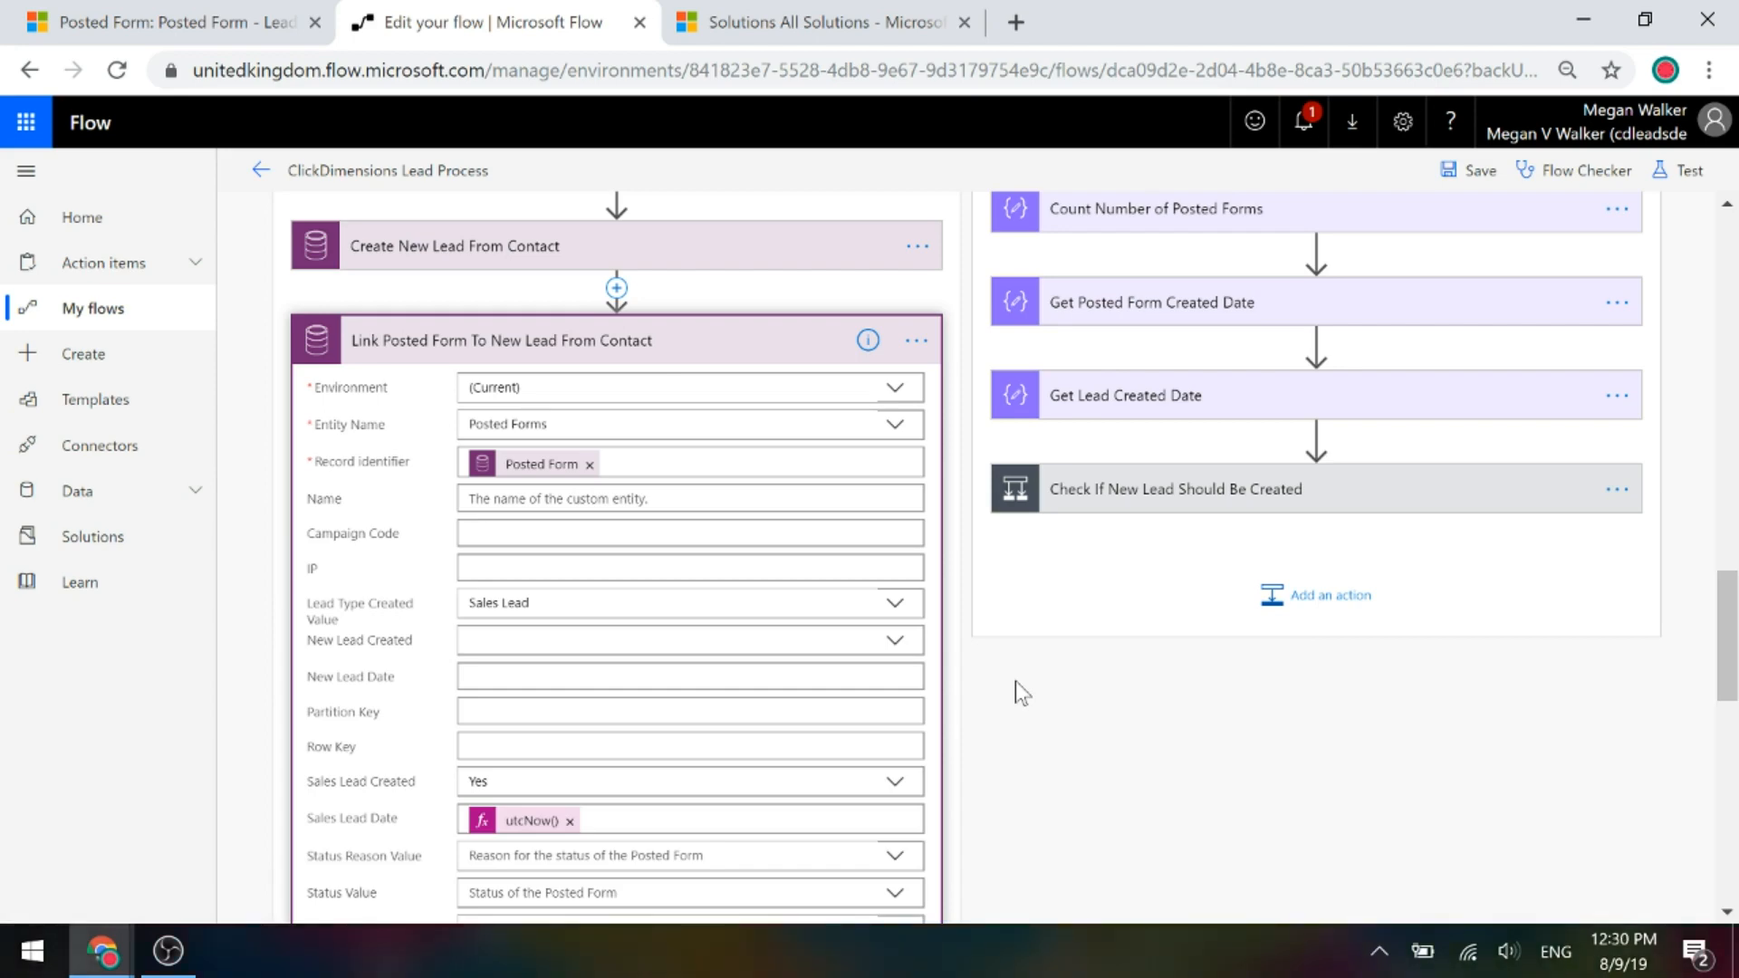
scroll(942, 664, "down", 8)
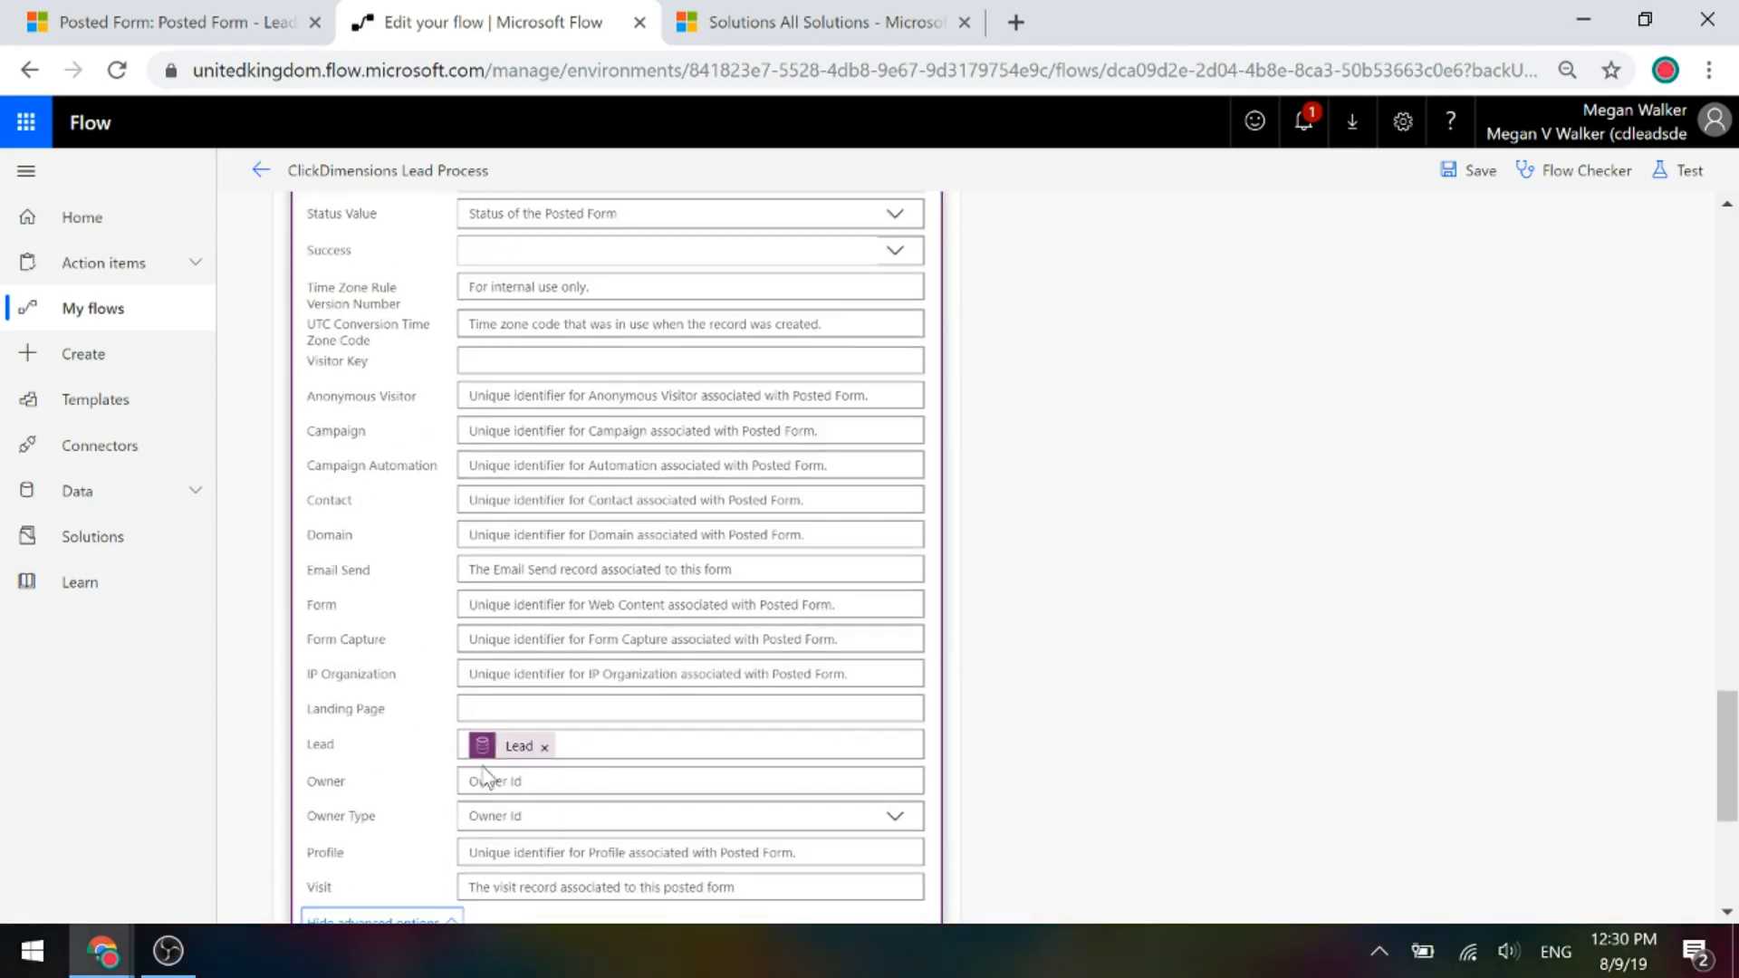
mouse_move(494, 754)
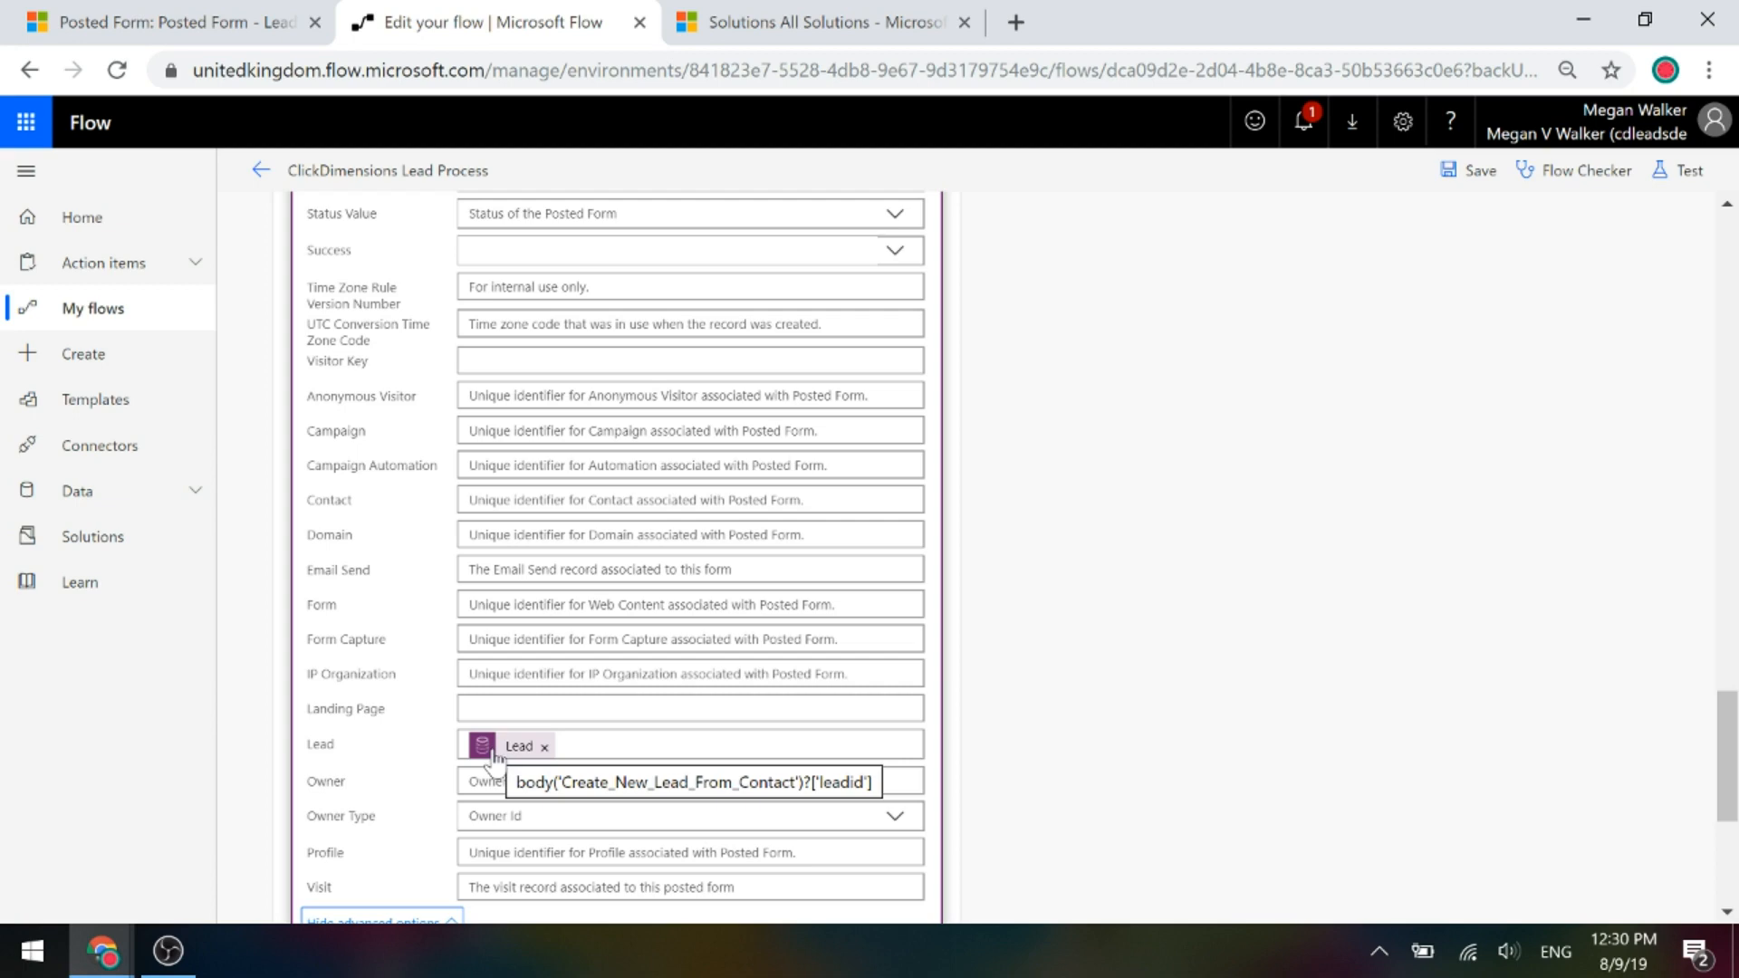
scroll(372, 610, "up", 5)
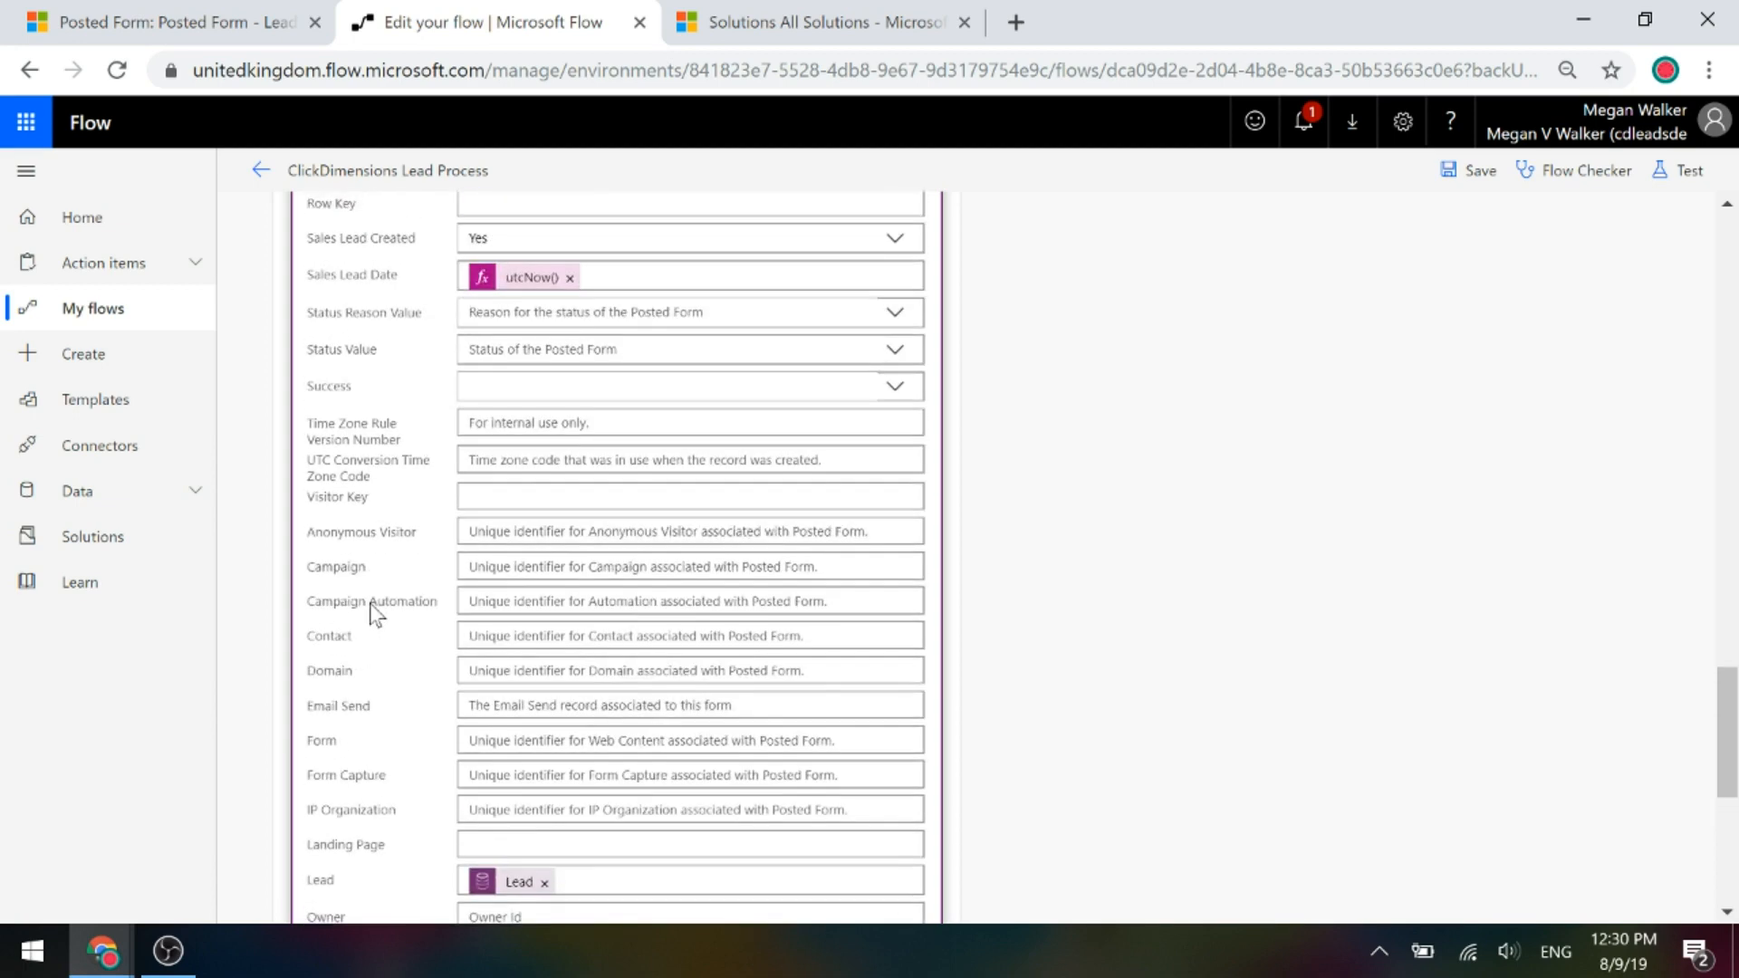
scroll(1288, 589, "up", 2)
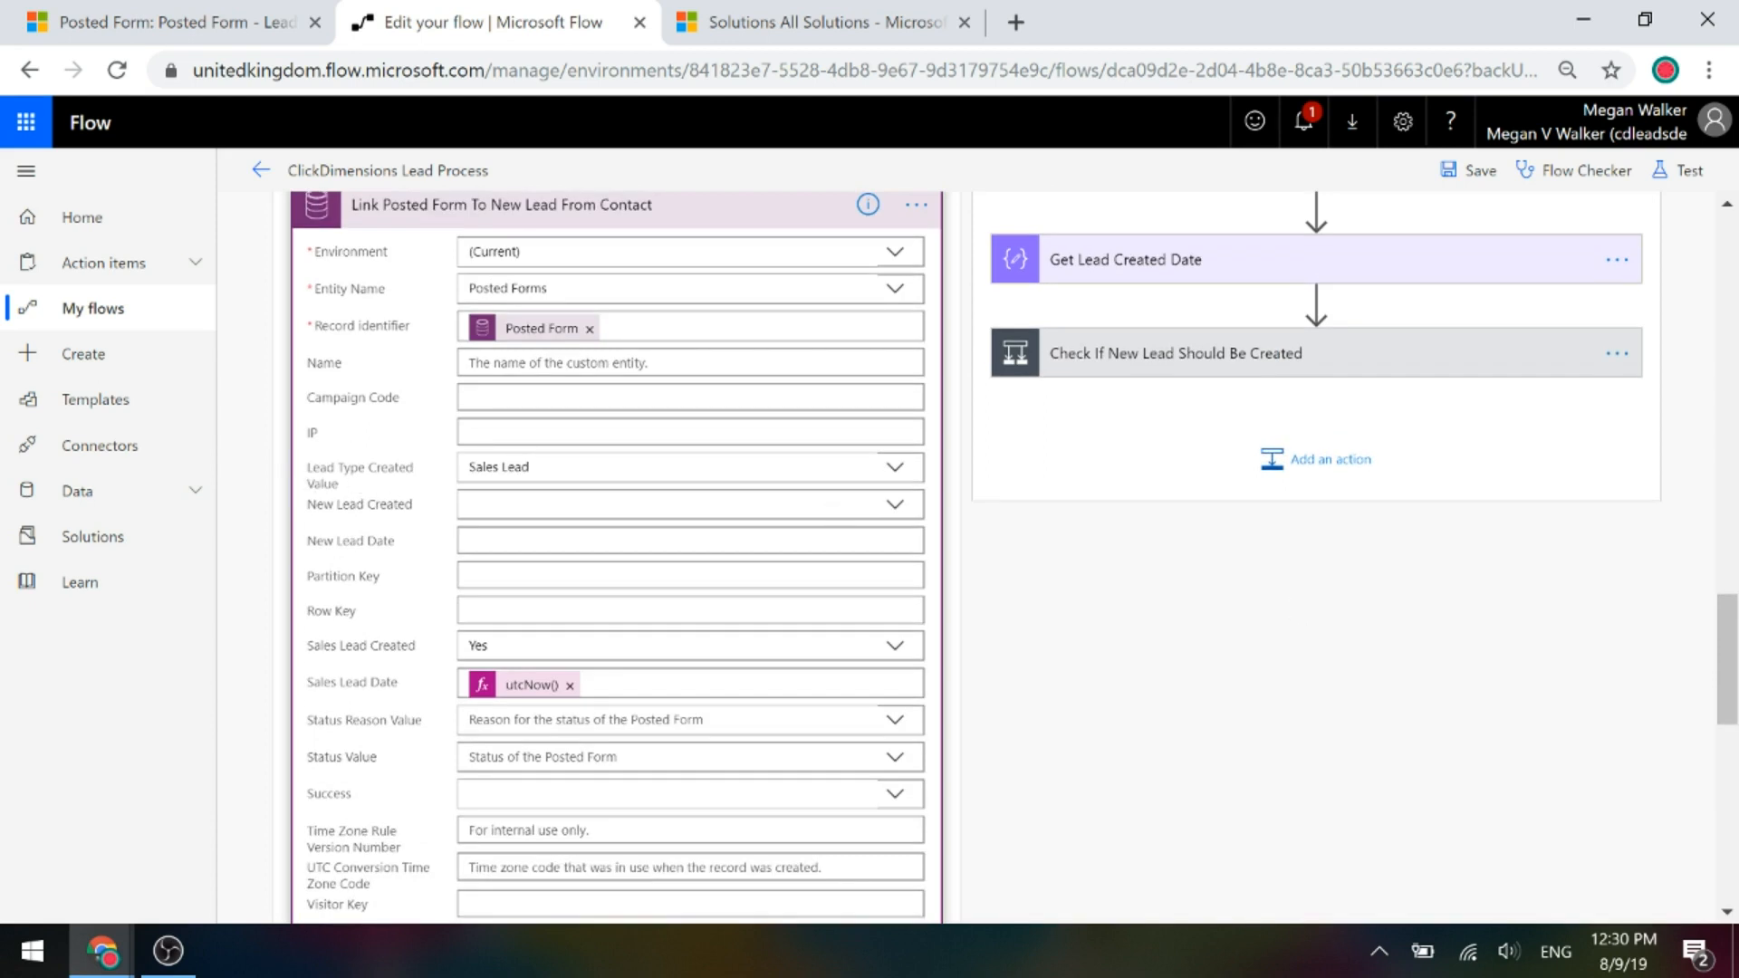
Check the Lead Type Created Value options and Sales Lead Date utcNow() expression, then collapse the step.
left_click(699, 469)
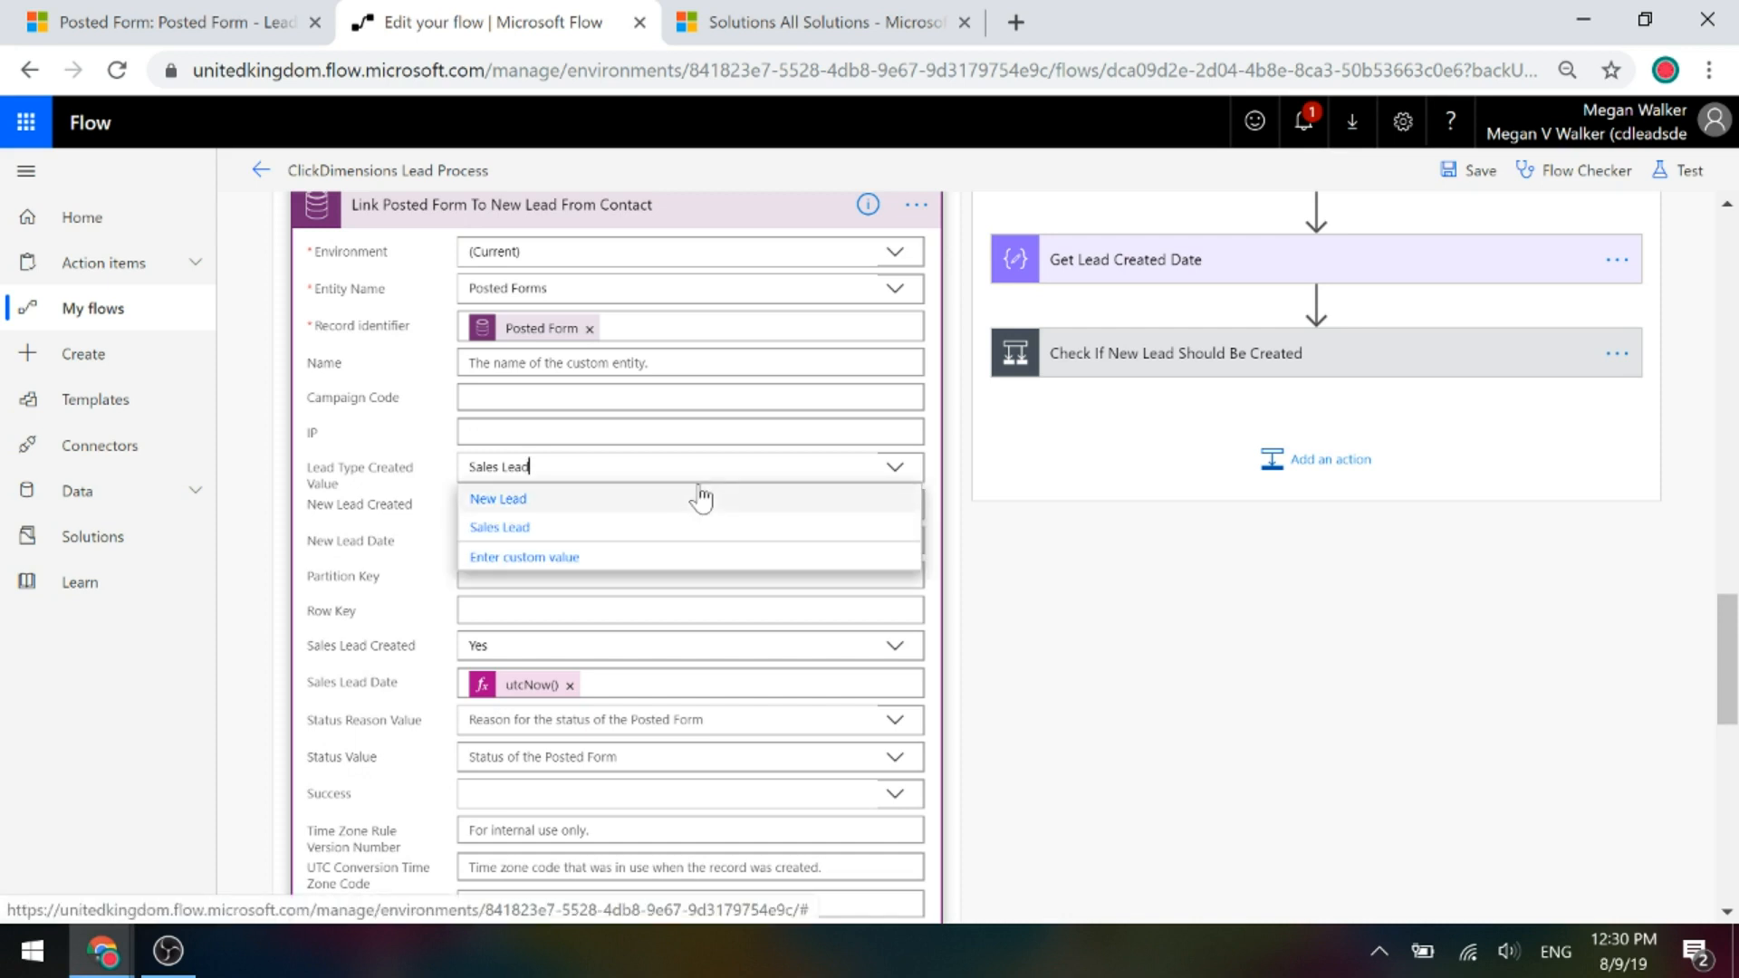
left_click(1012, 616)
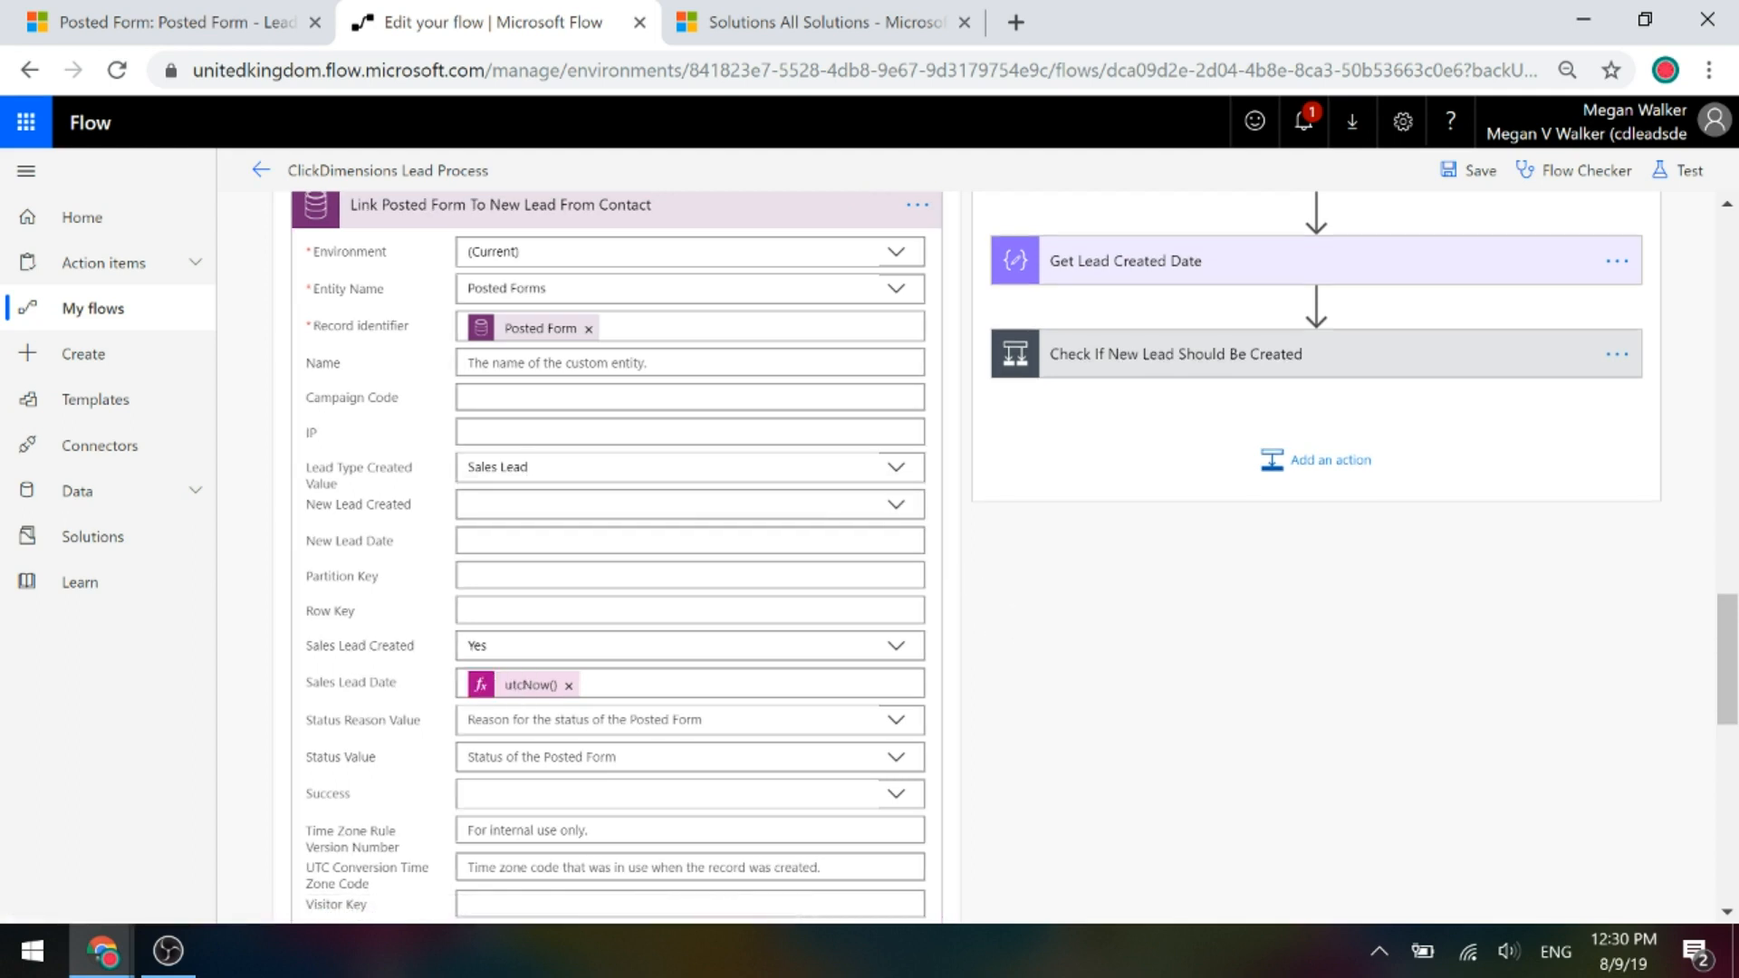
left_click(501, 688)
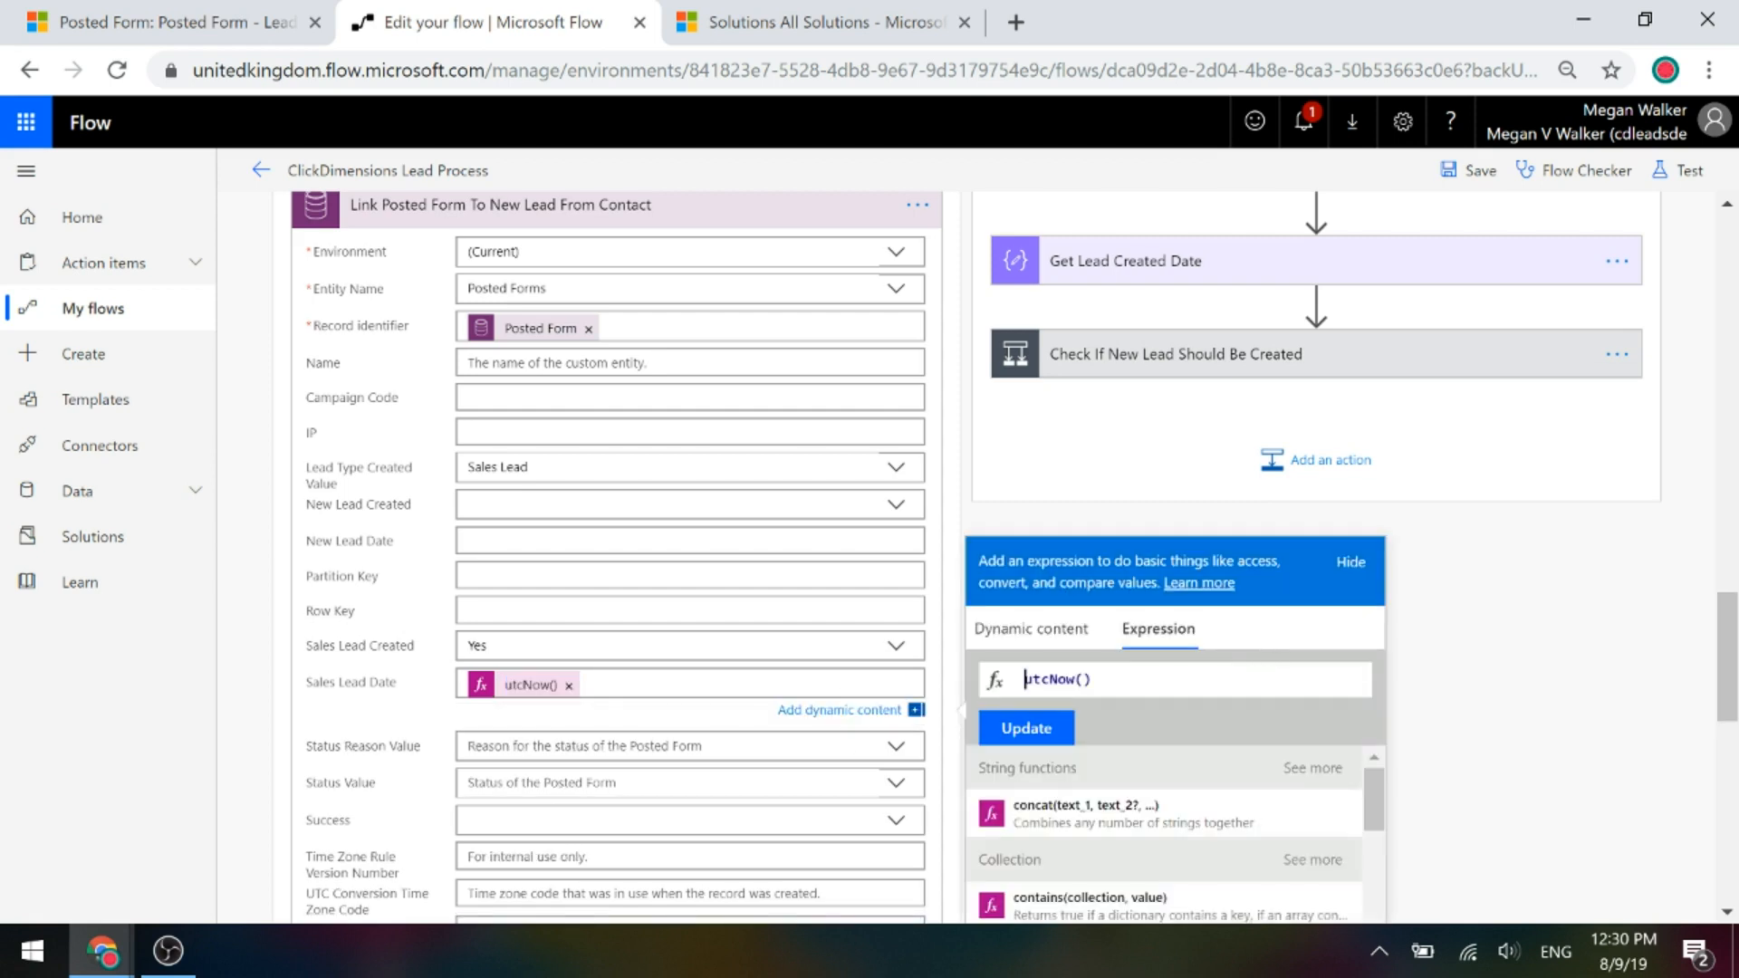
left_click(426, 212)
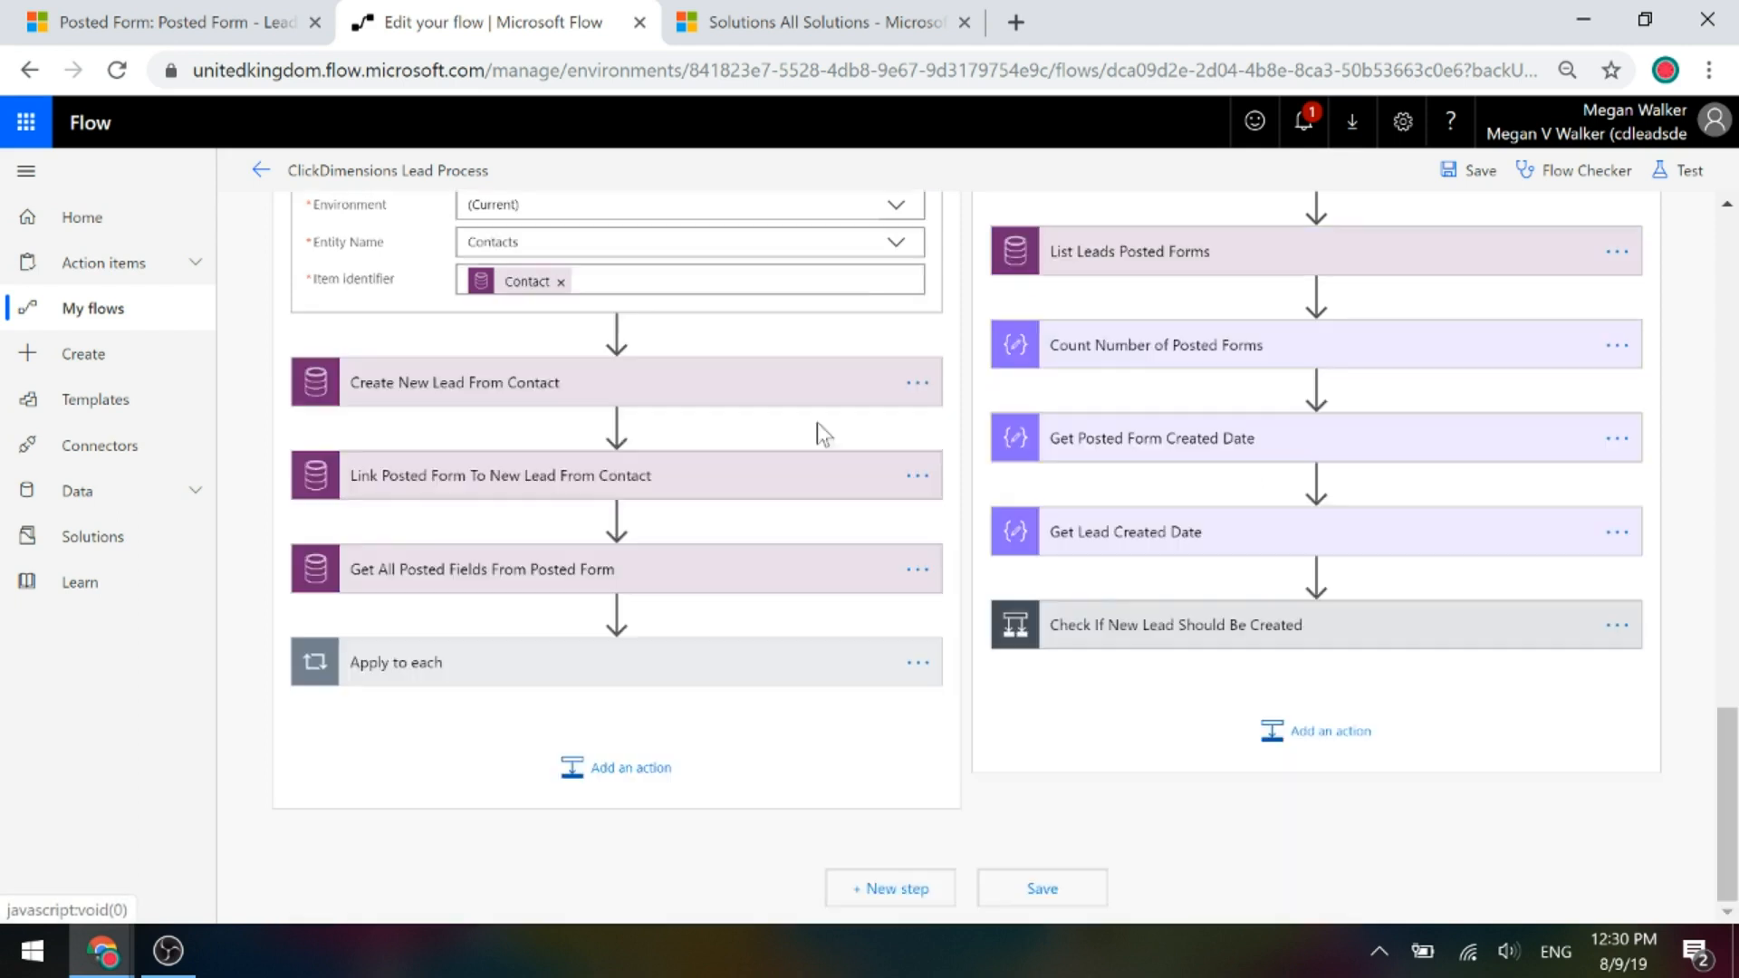
Expand Apply to each and nested Apply to each 2 to reveal Link Posted Fields To New Lead From Contact.
left_click(427, 664)
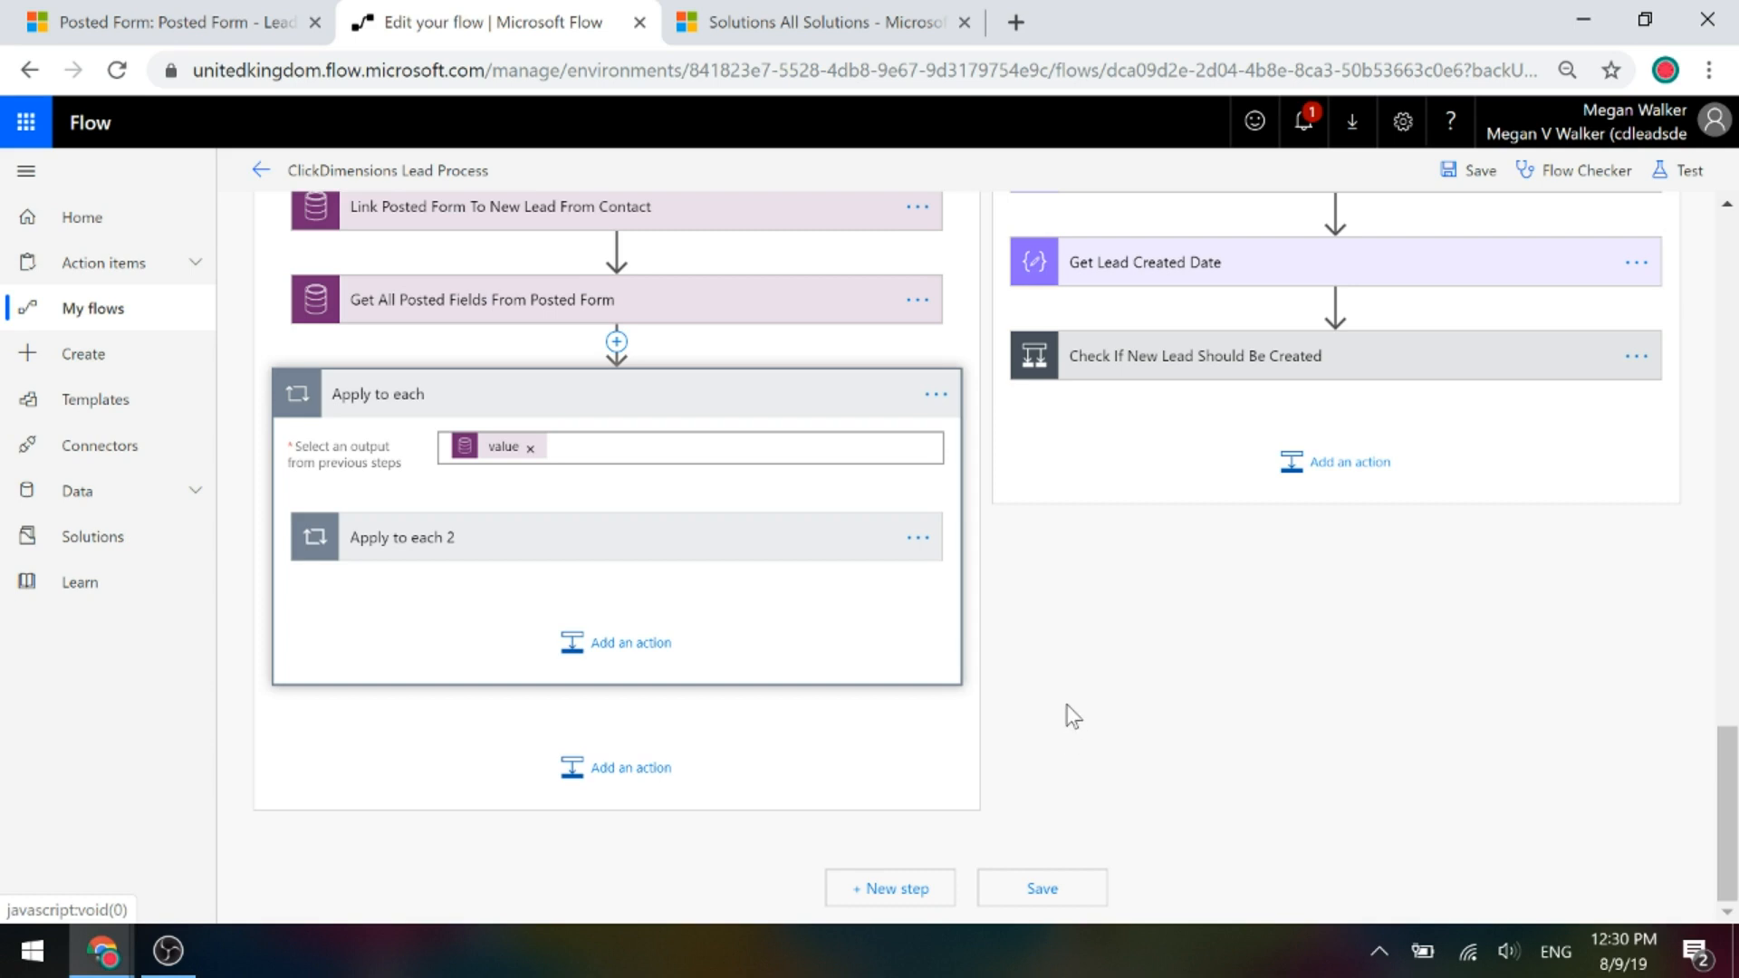
left_click(381, 542)
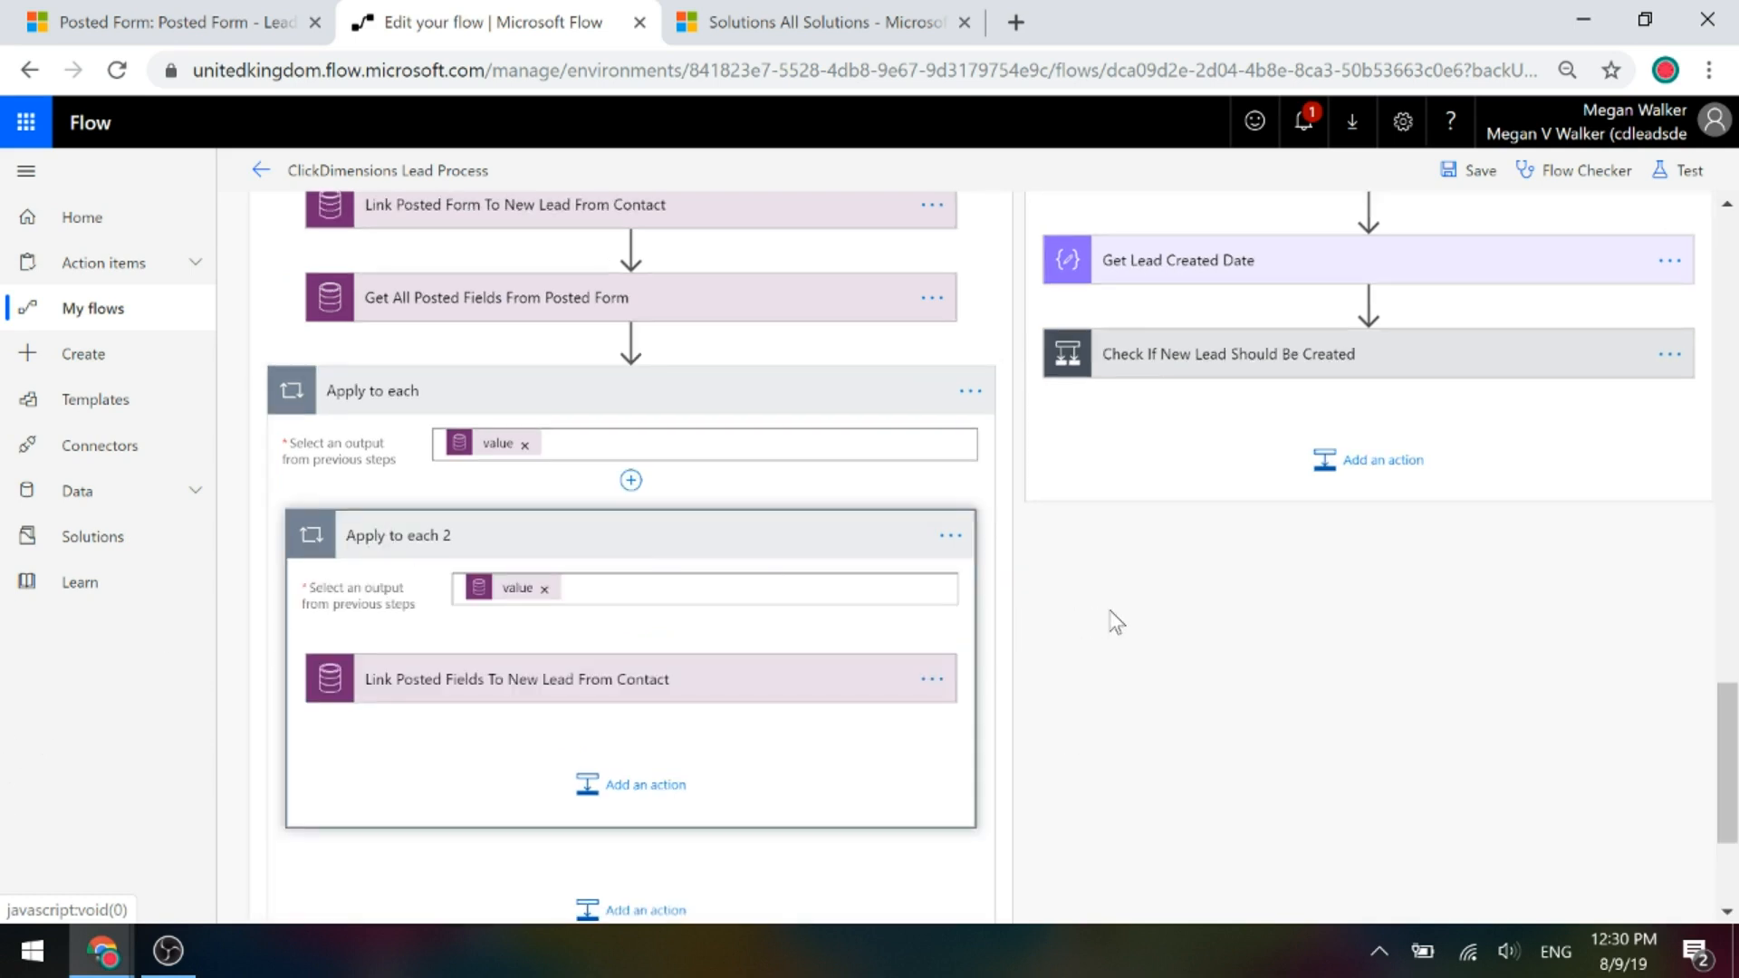
scroll(1128, 571, "up", 2)
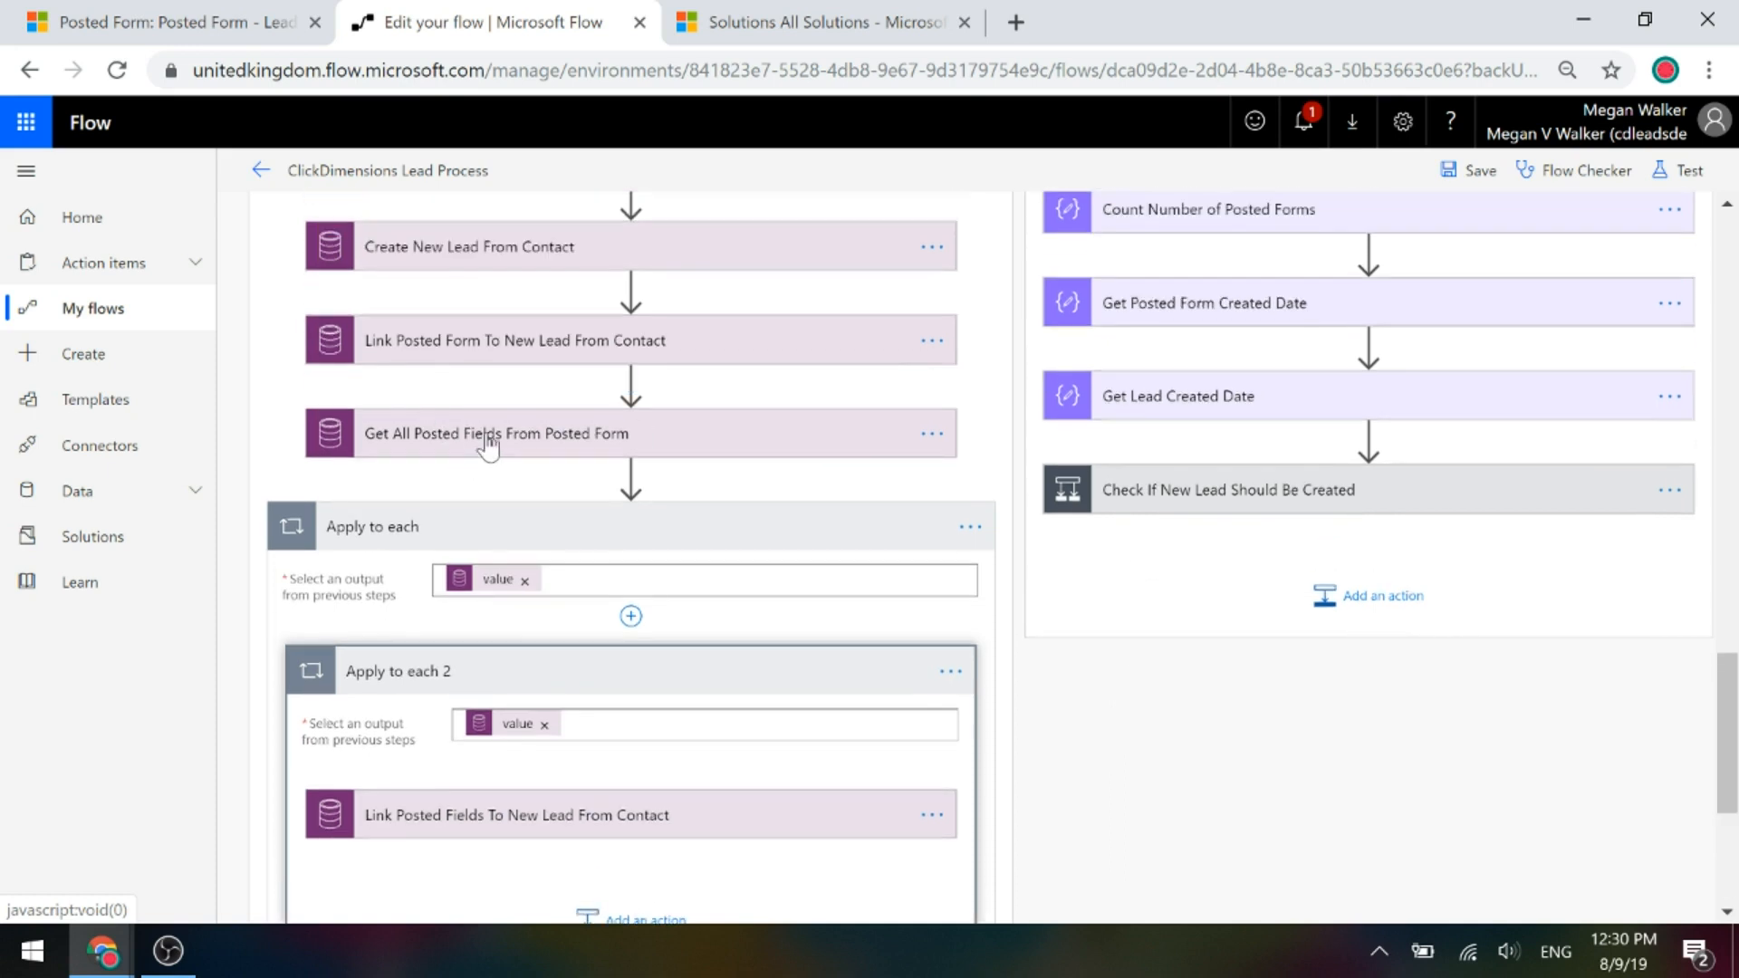
View Get All Posted Fields' Filter Query _cdi_postedformid_value eq Posted Form, then collapse the step.
left_click(489, 443)
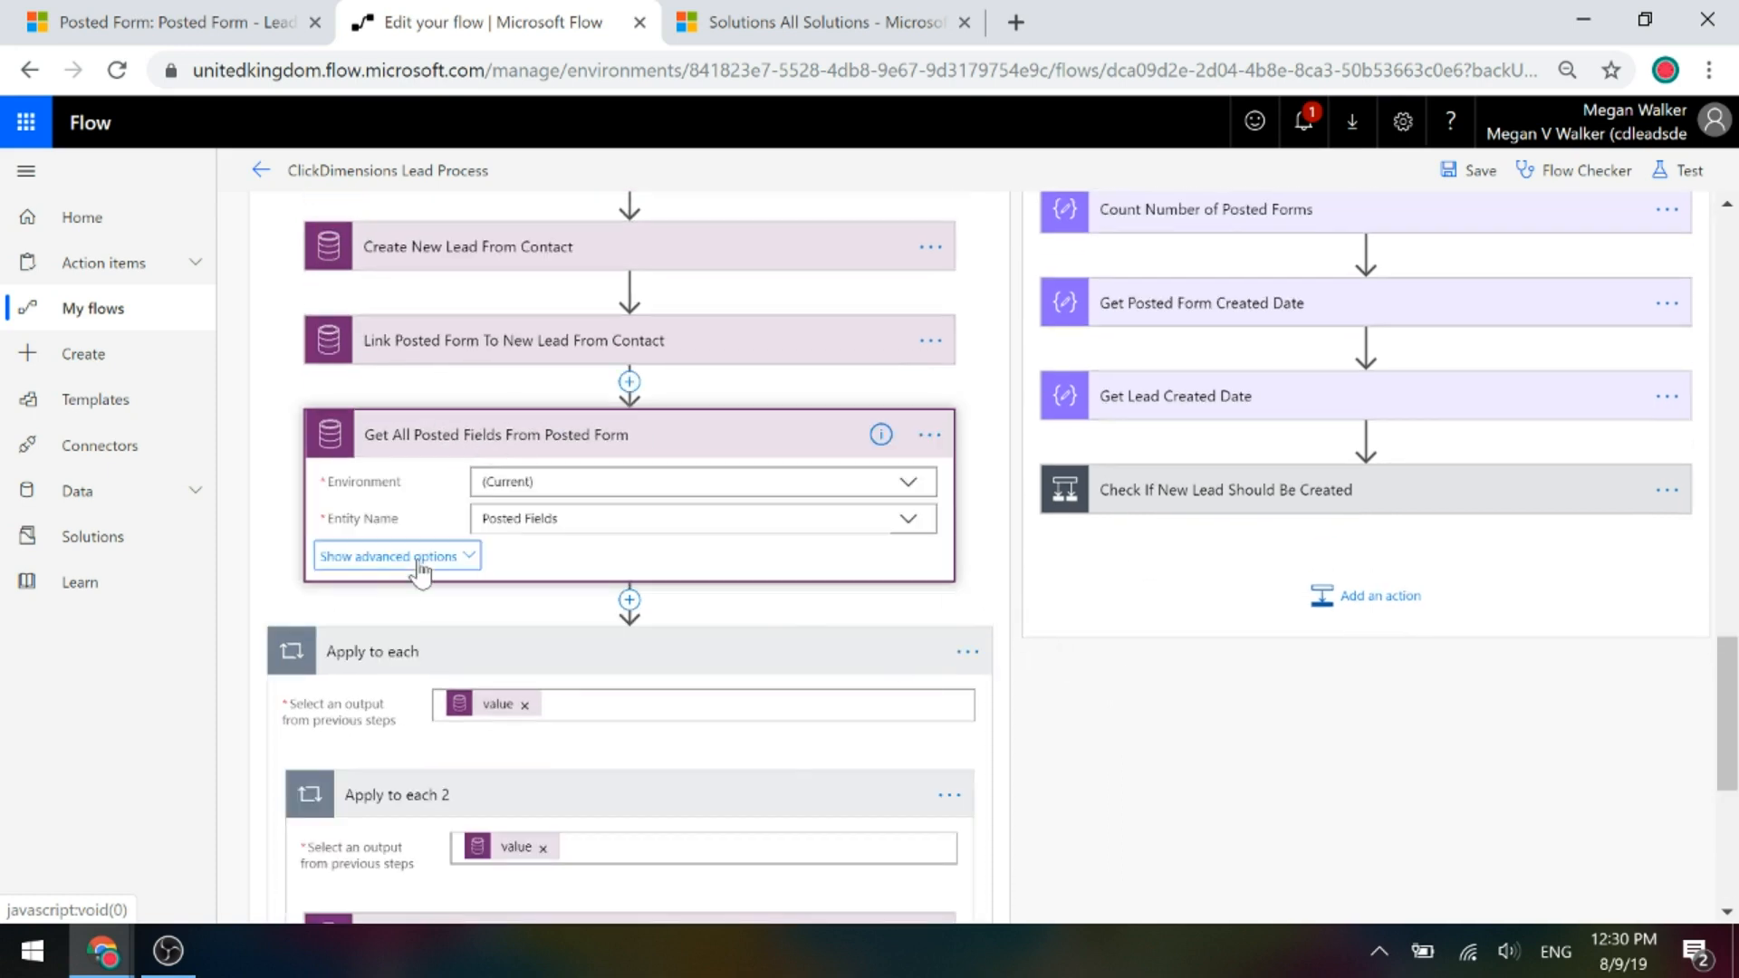
left_click(419, 560)
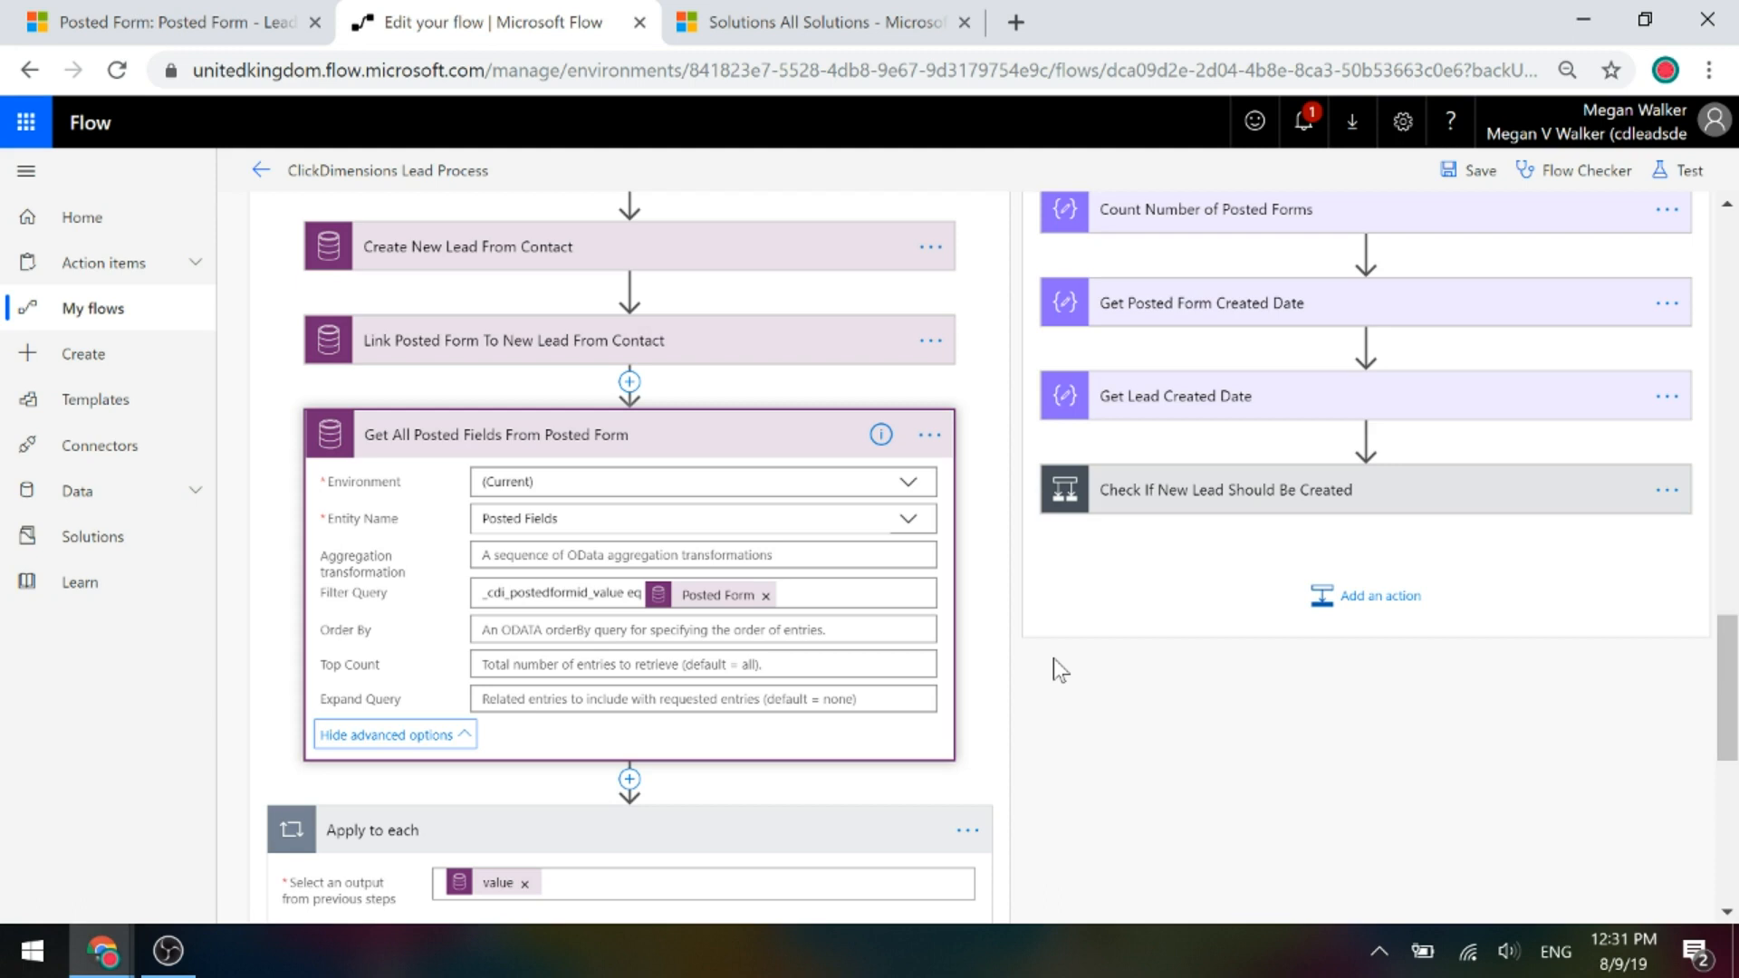
key("Return")
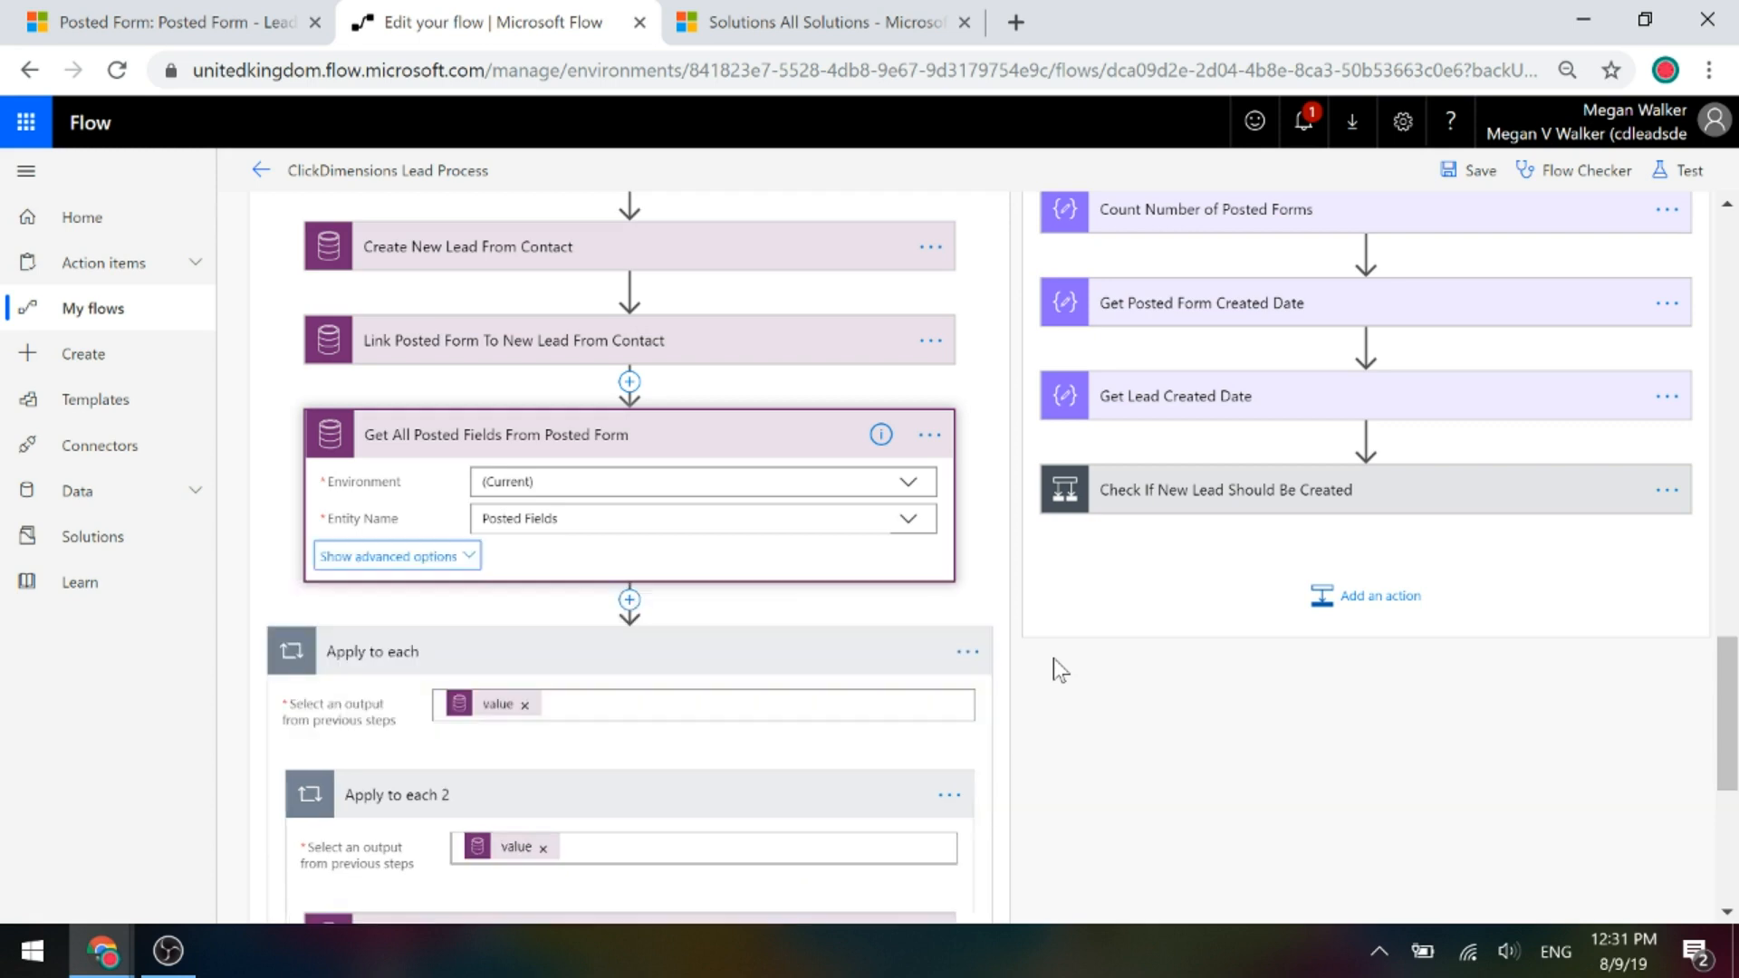
left_click(471, 573)
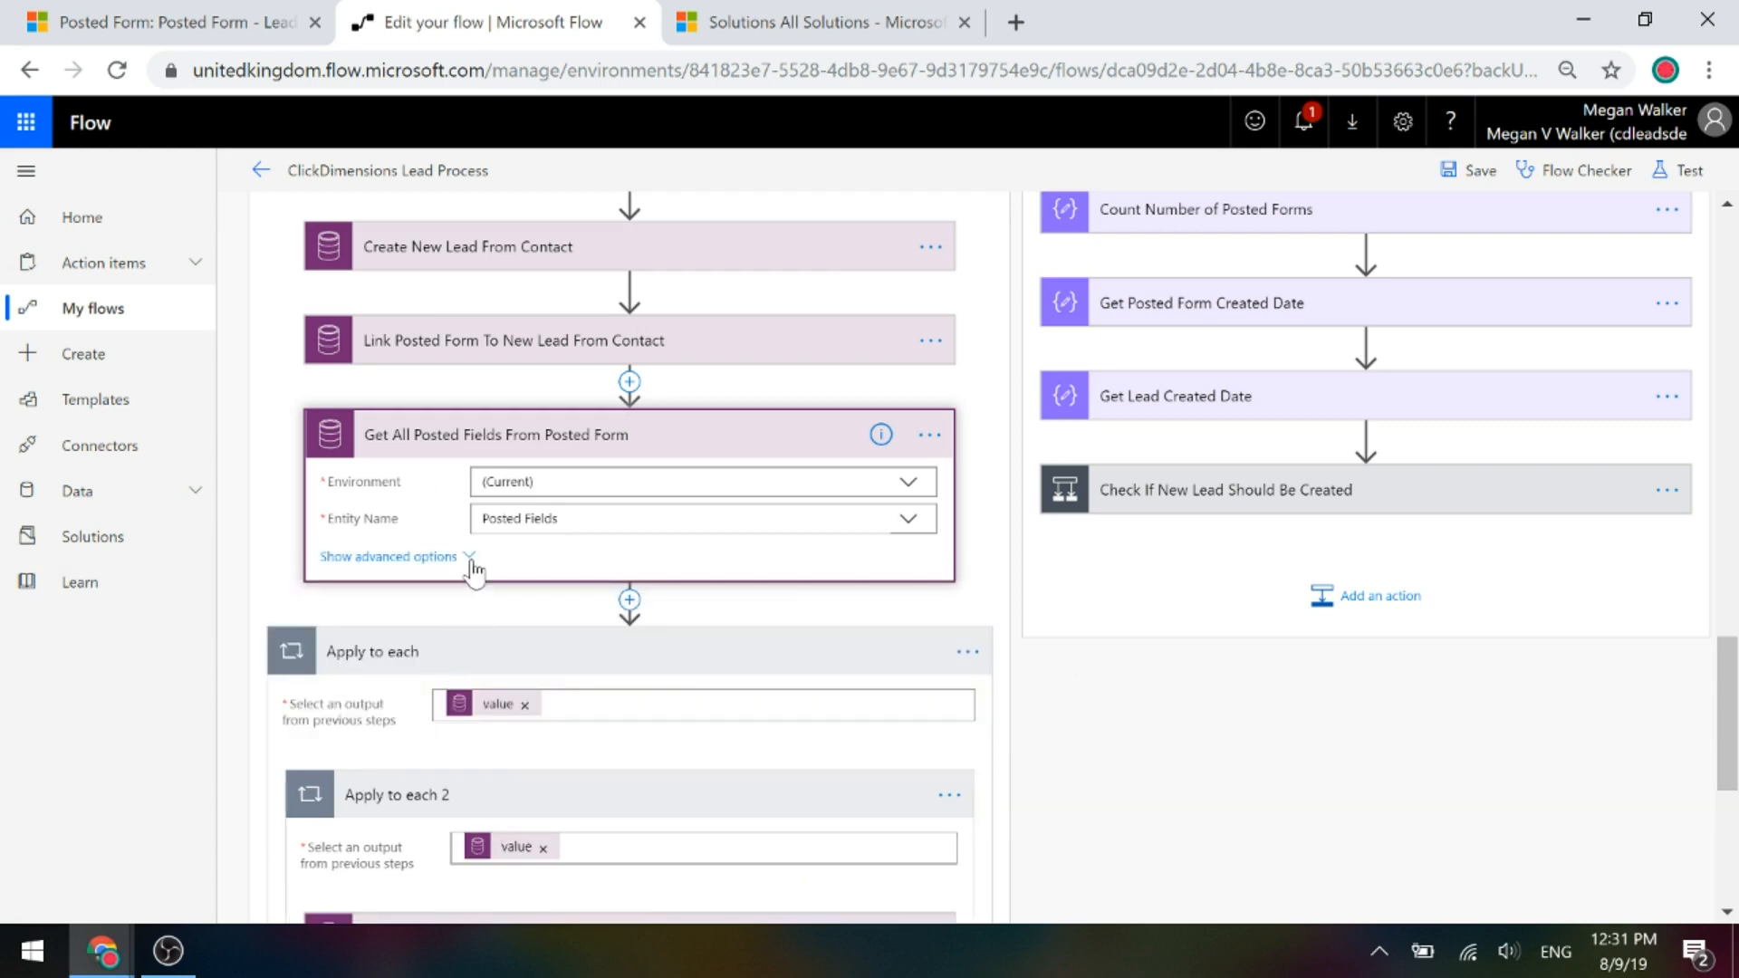
left_click(466, 562)
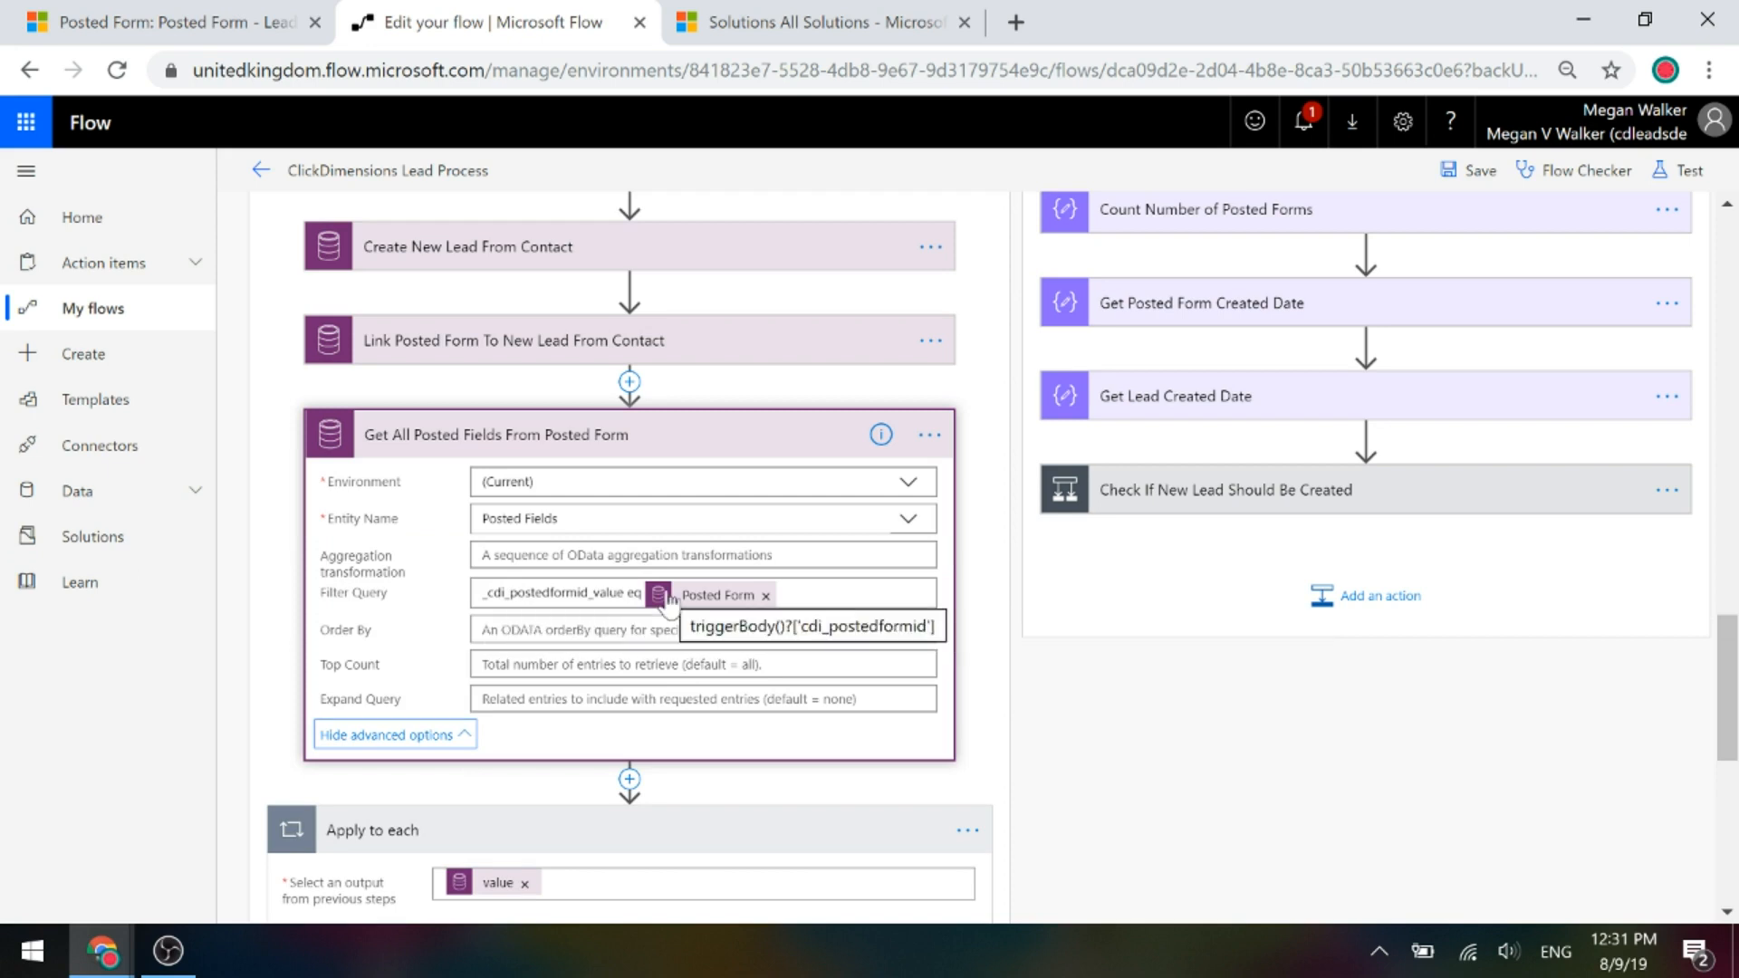
left_click(574, 437)
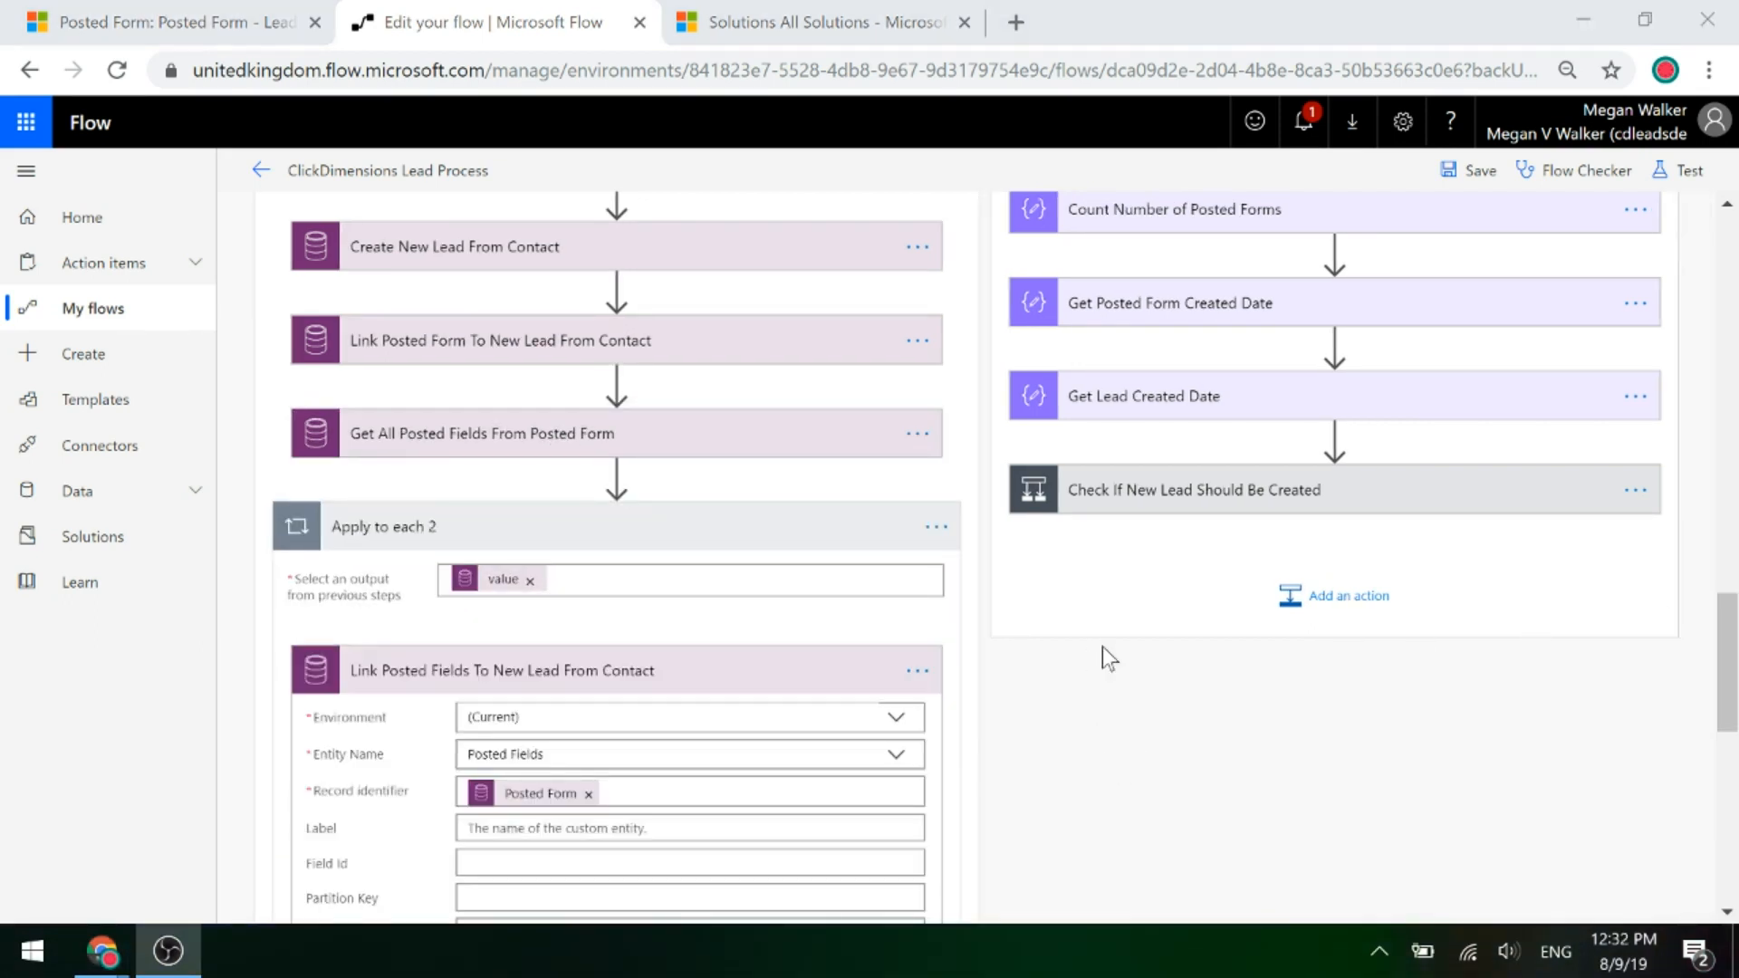
Verify Link Posted Fields sets Lead to the new lead's leadid, then collapse Apply to each 2.
scroll(1109, 658, "down", 3)
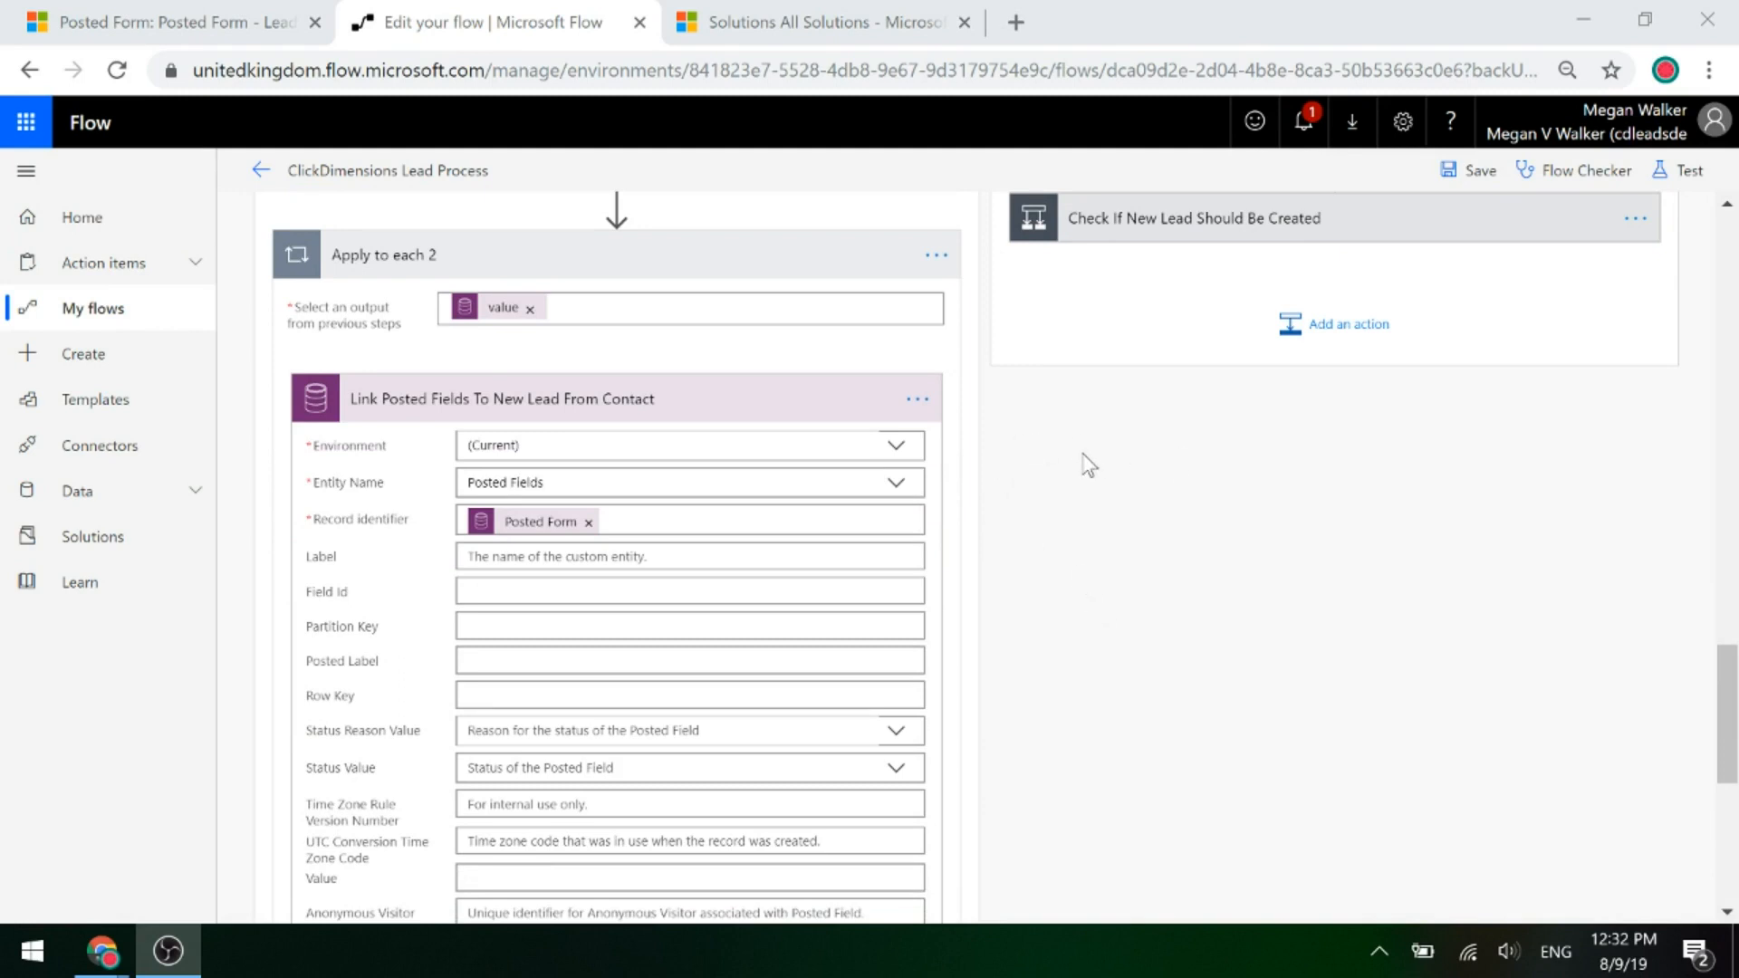
scroll(1083, 462, "down", 3)
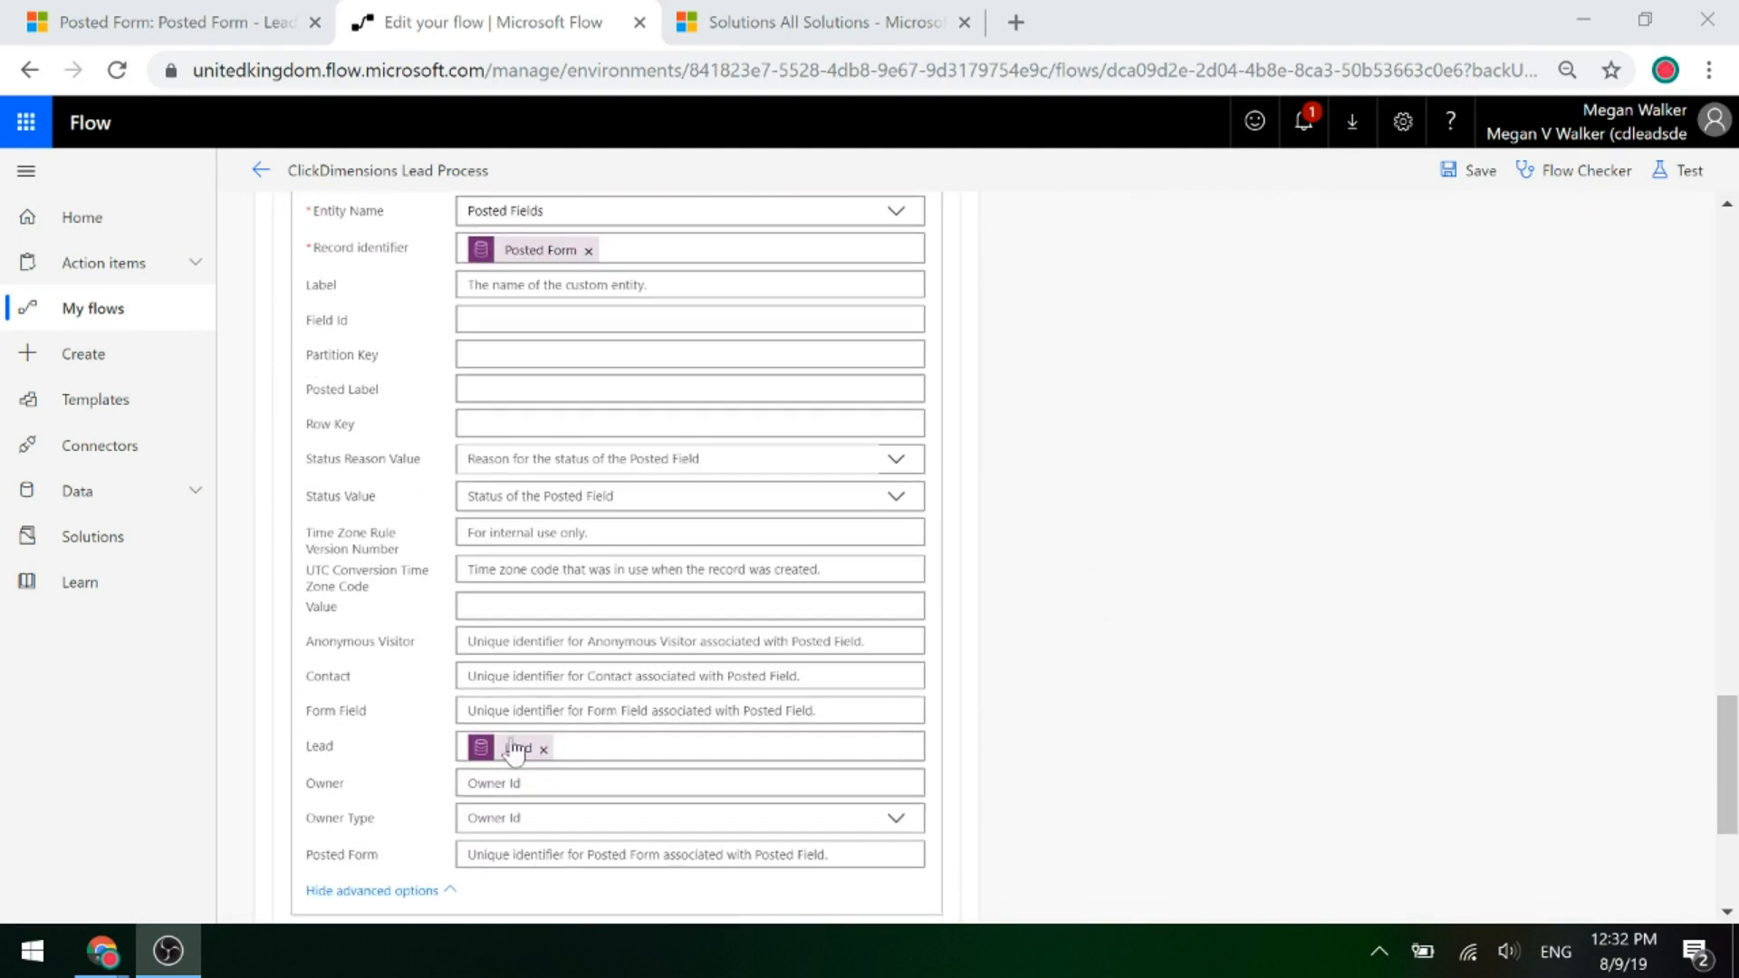
mouse_move(505, 757)
scroll(1196, 752, "up", 6)
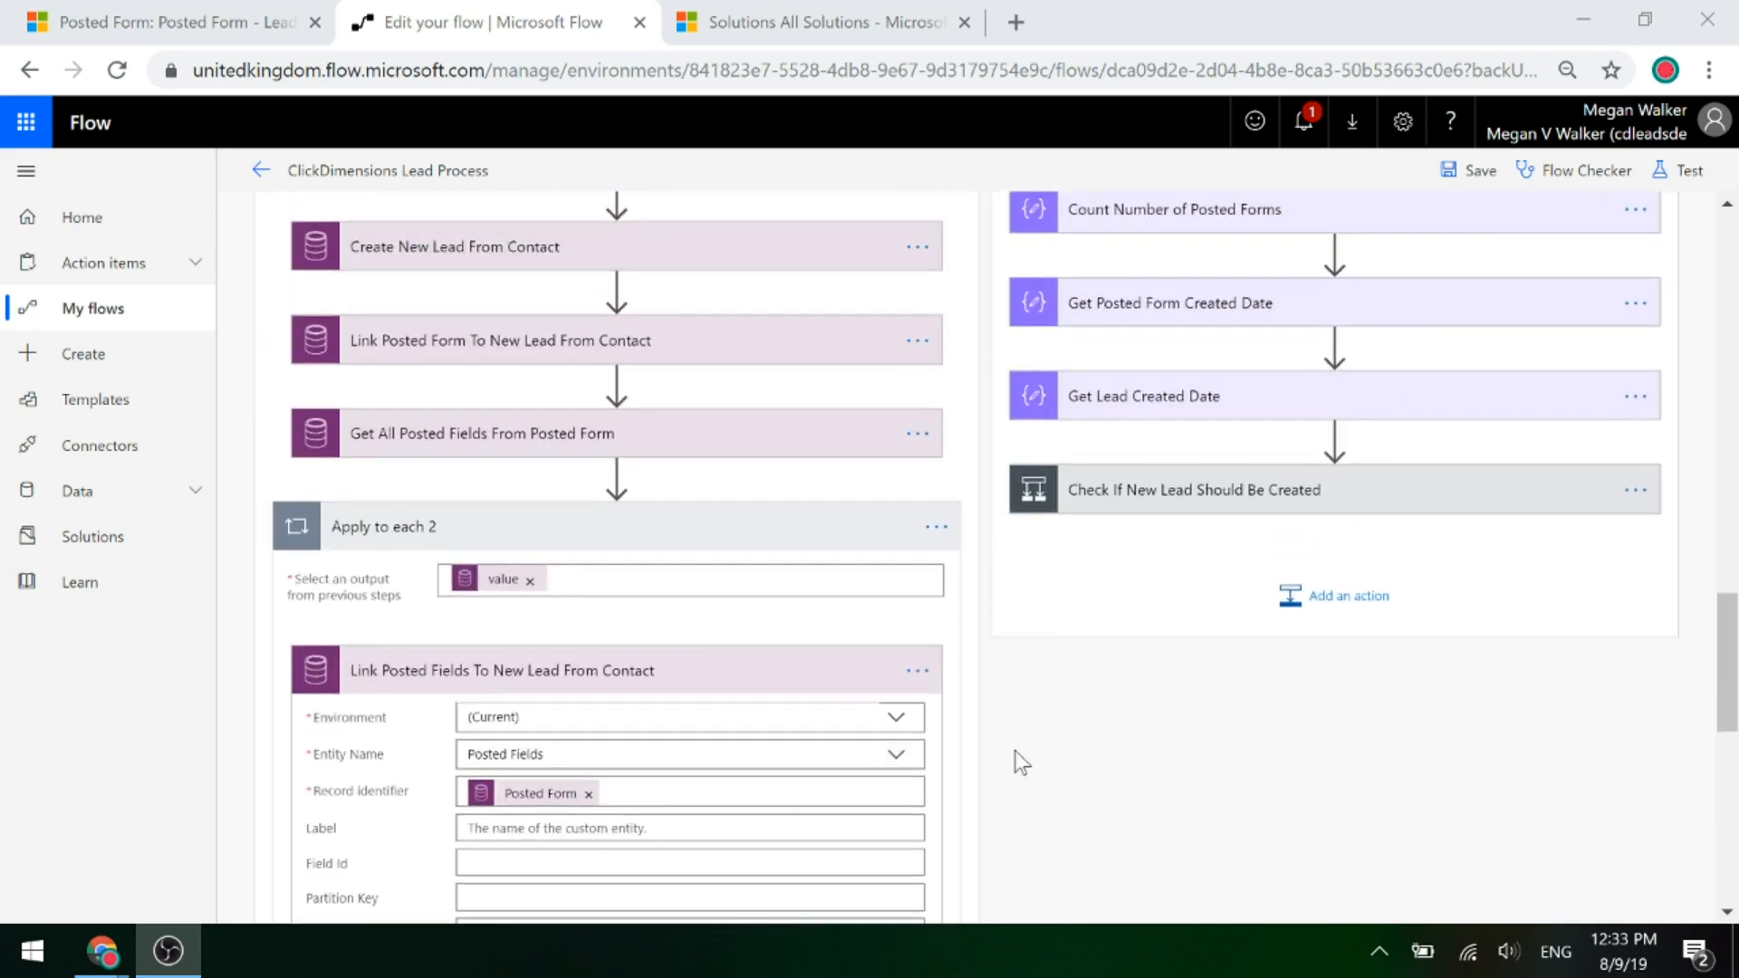
left_click(478, 538)
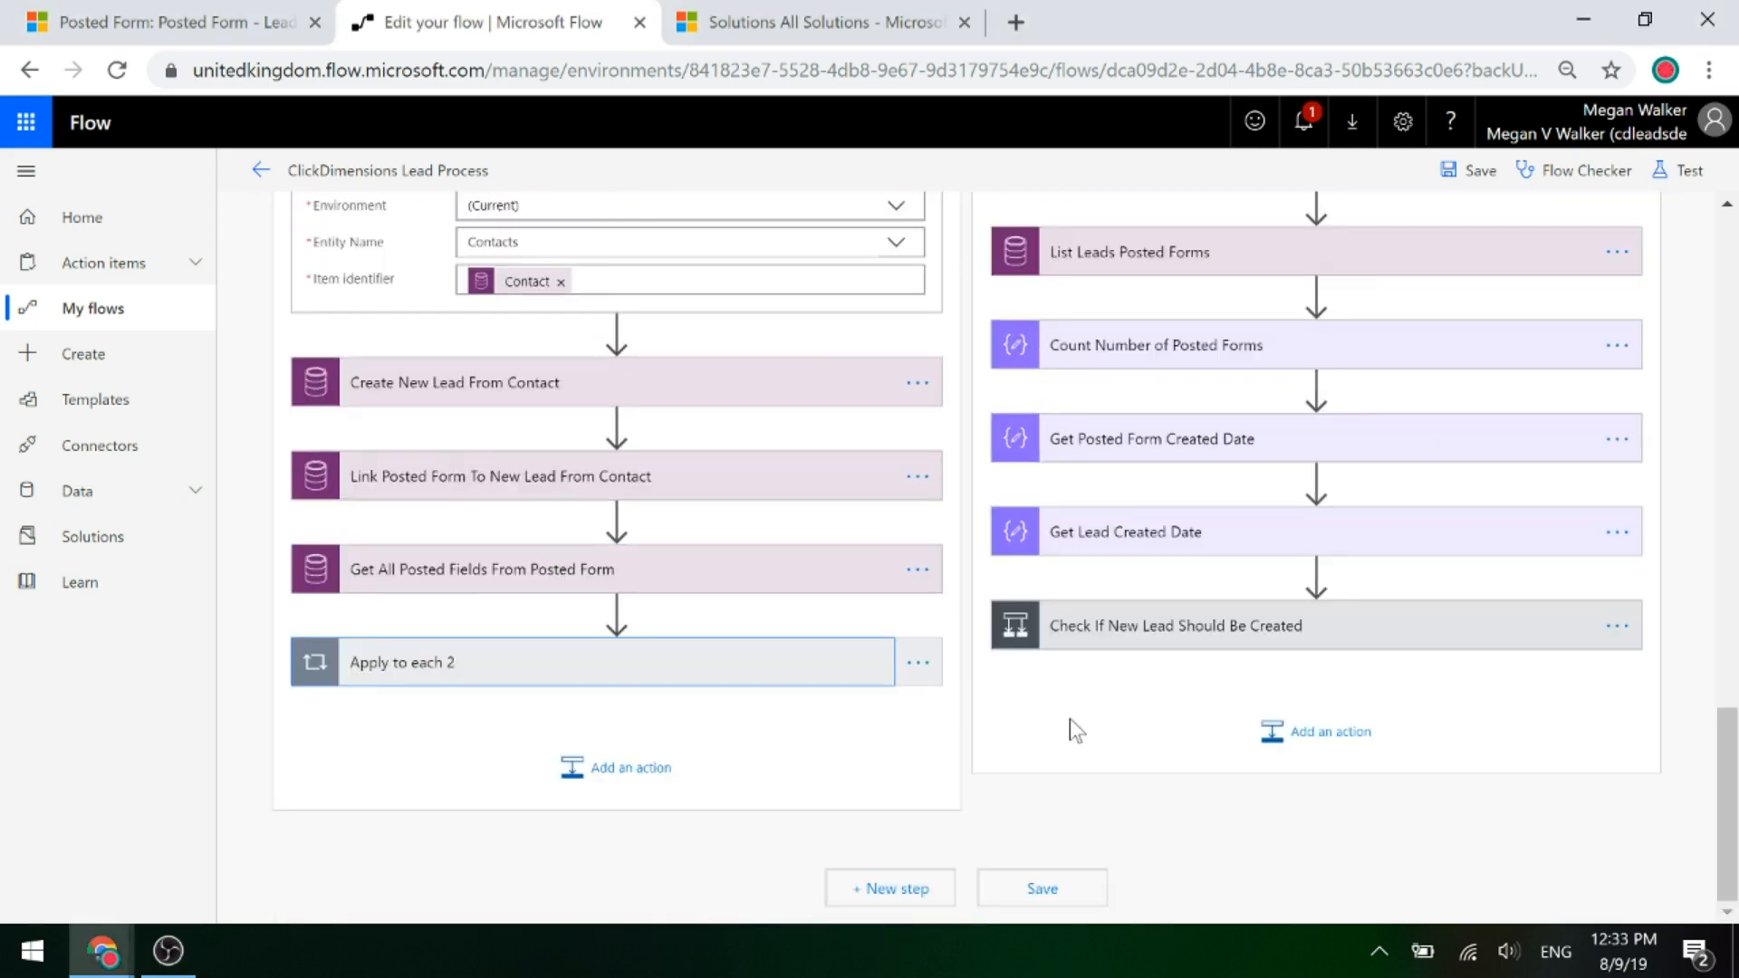
Expand the If no branch's Get Lead (Leads by Lead identifier) and List Leads Posted Forms steps.
scroll(1103, 757, "up", 5)
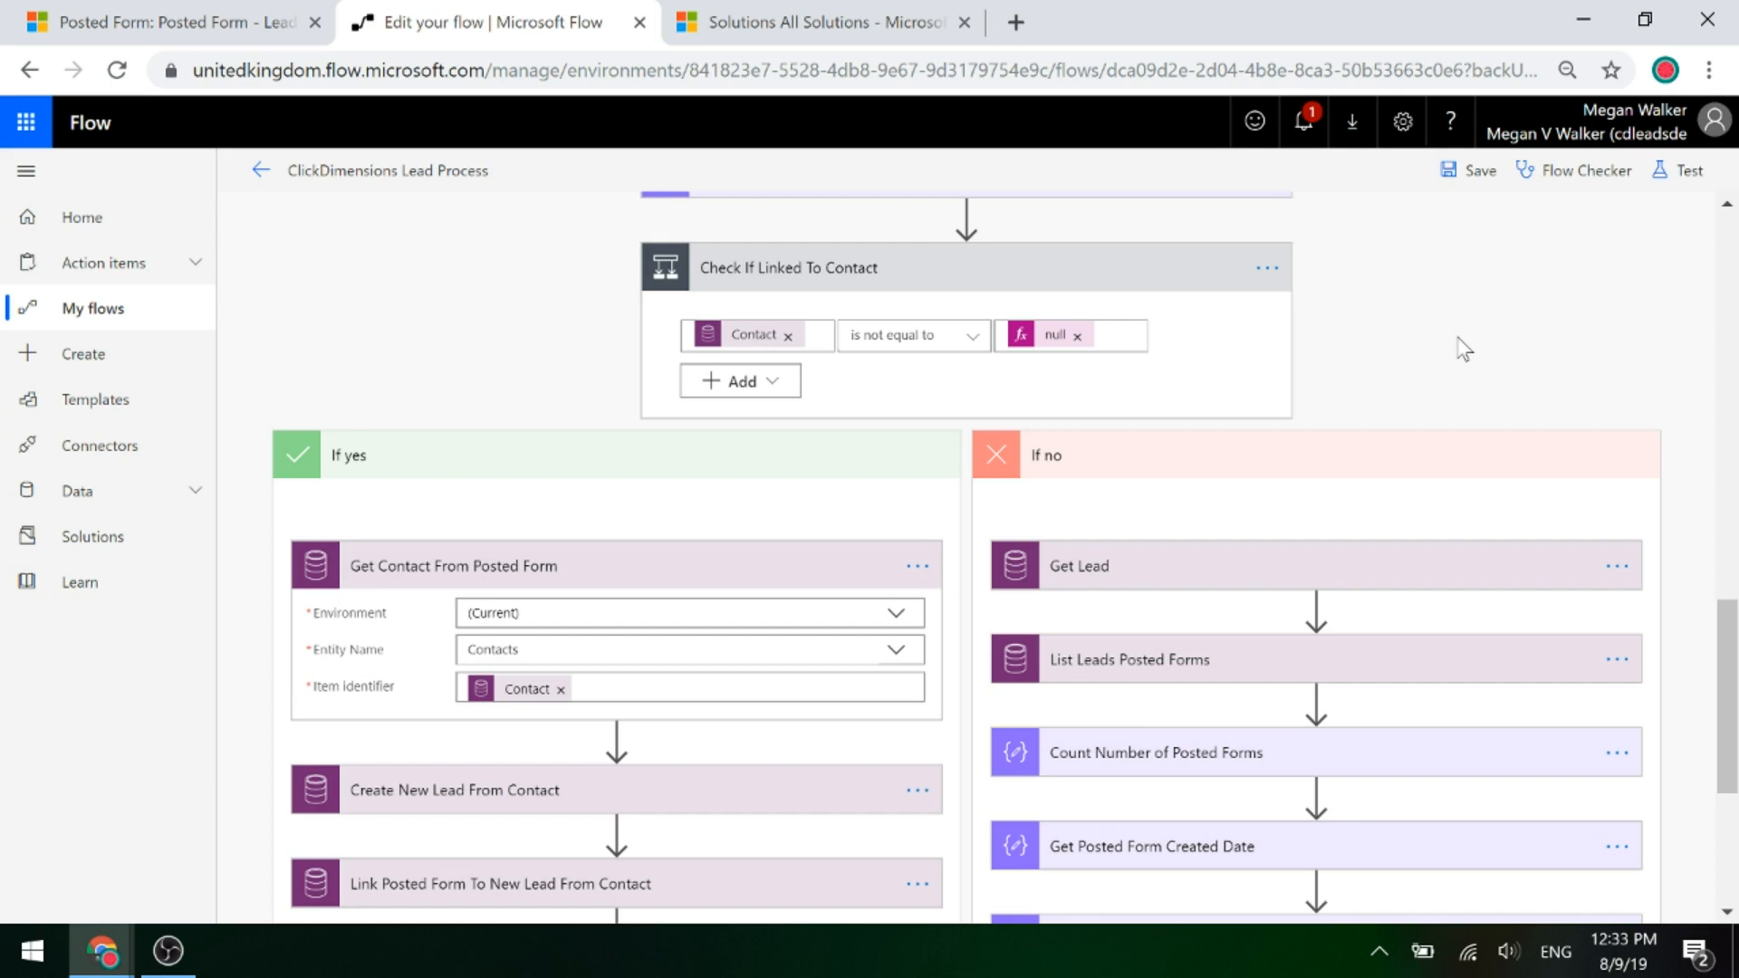
scroll(1617, 498, "down", 2)
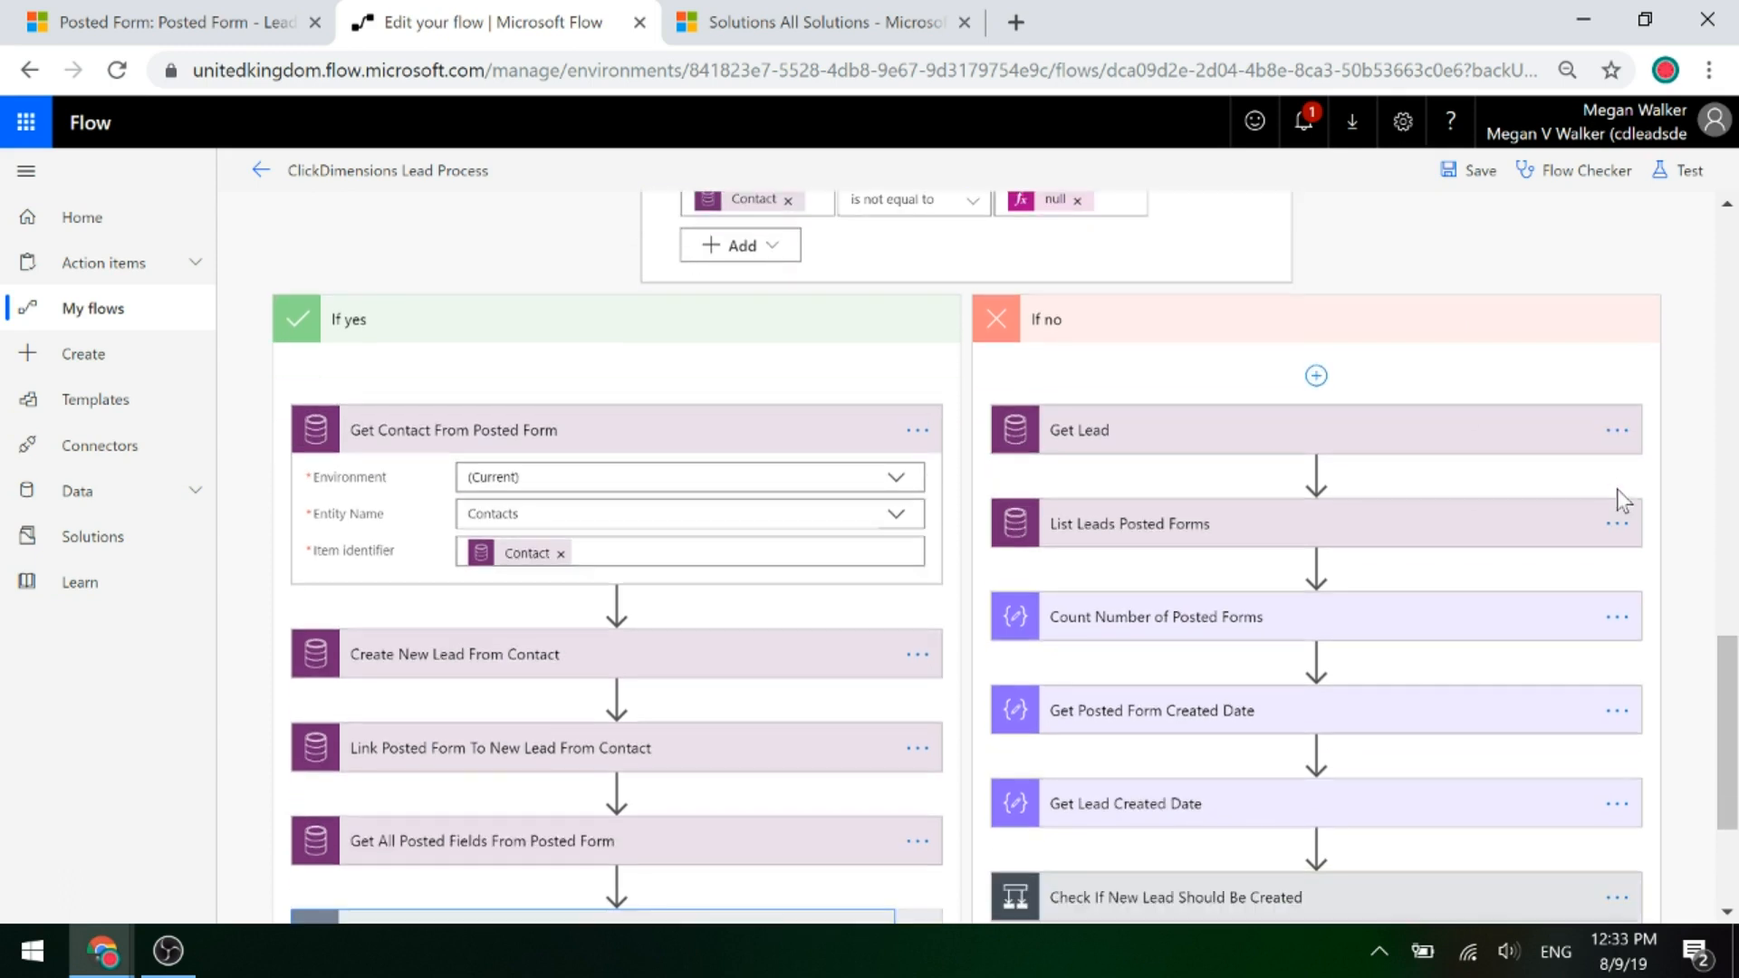
left_click(1128, 433)
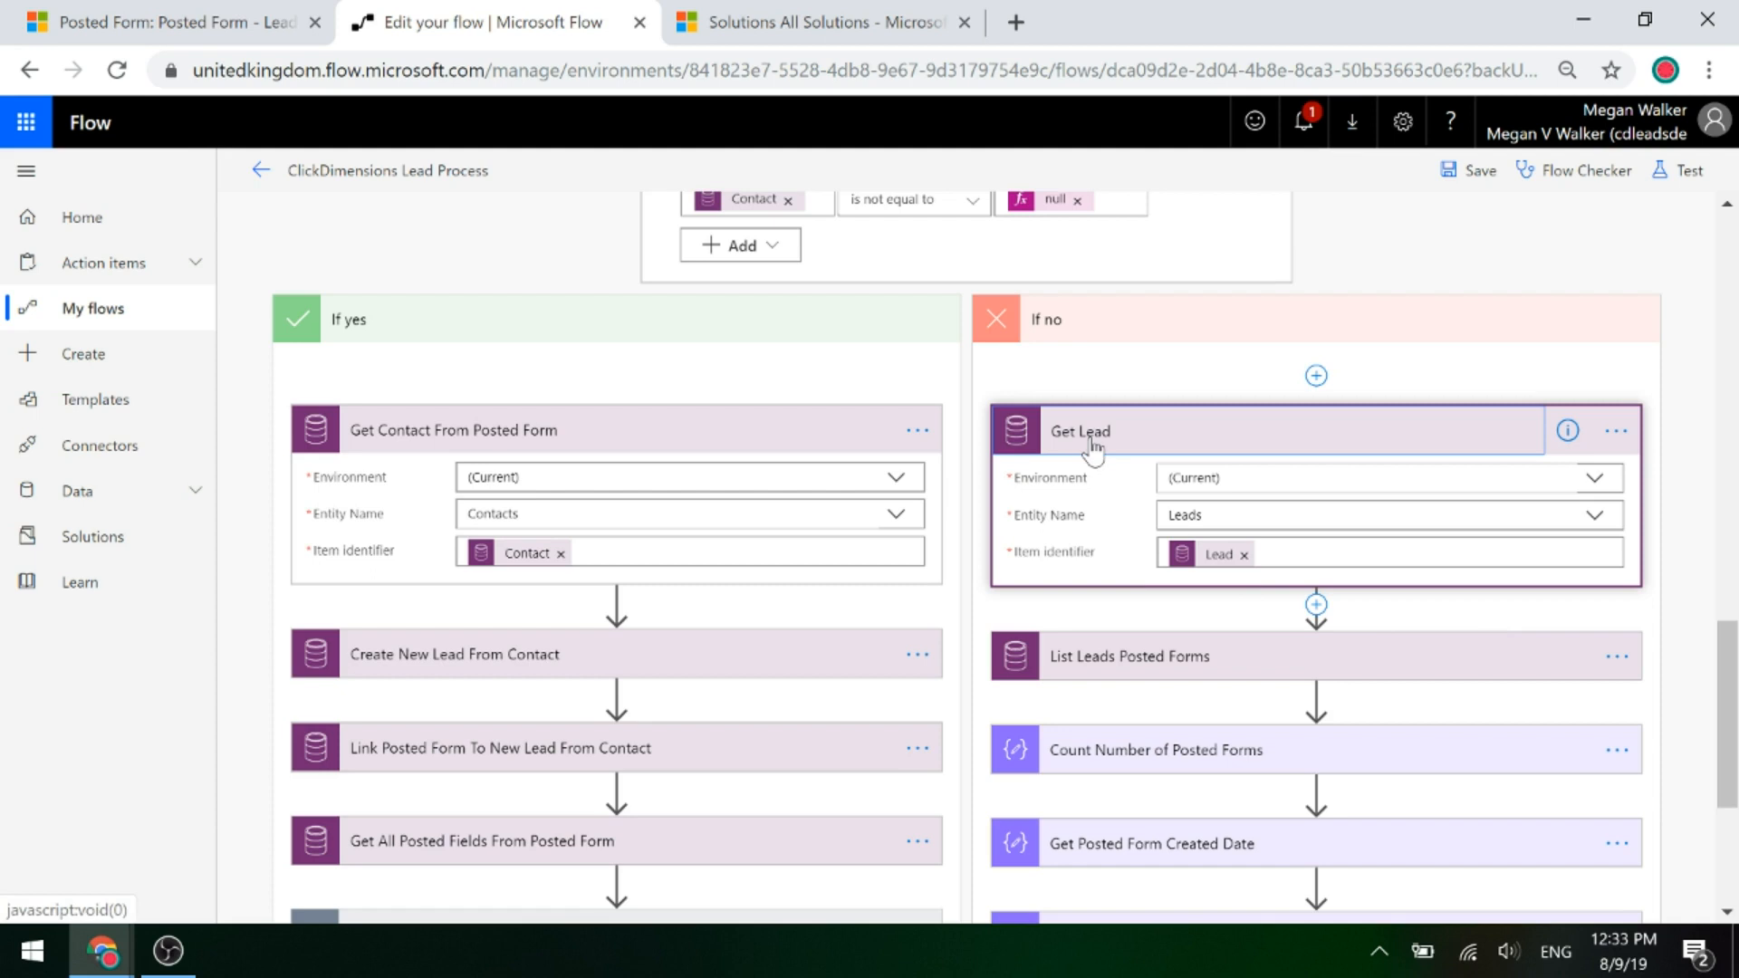
mouse_move(1187, 564)
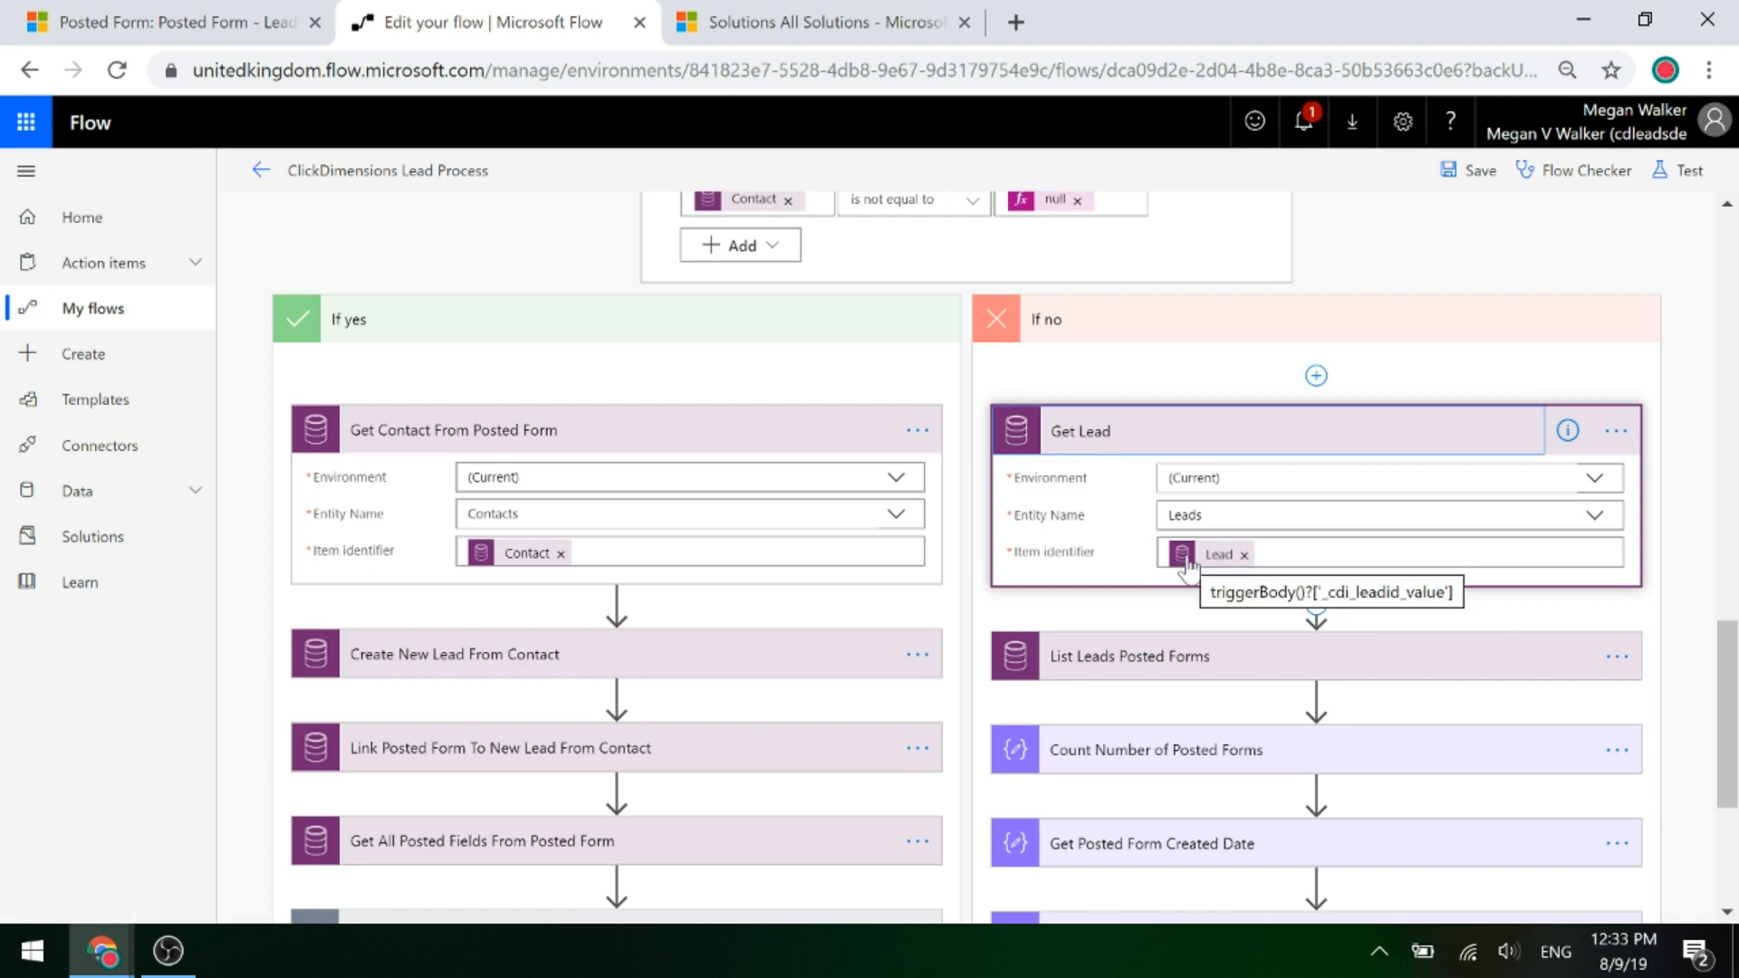
left_click(1182, 656)
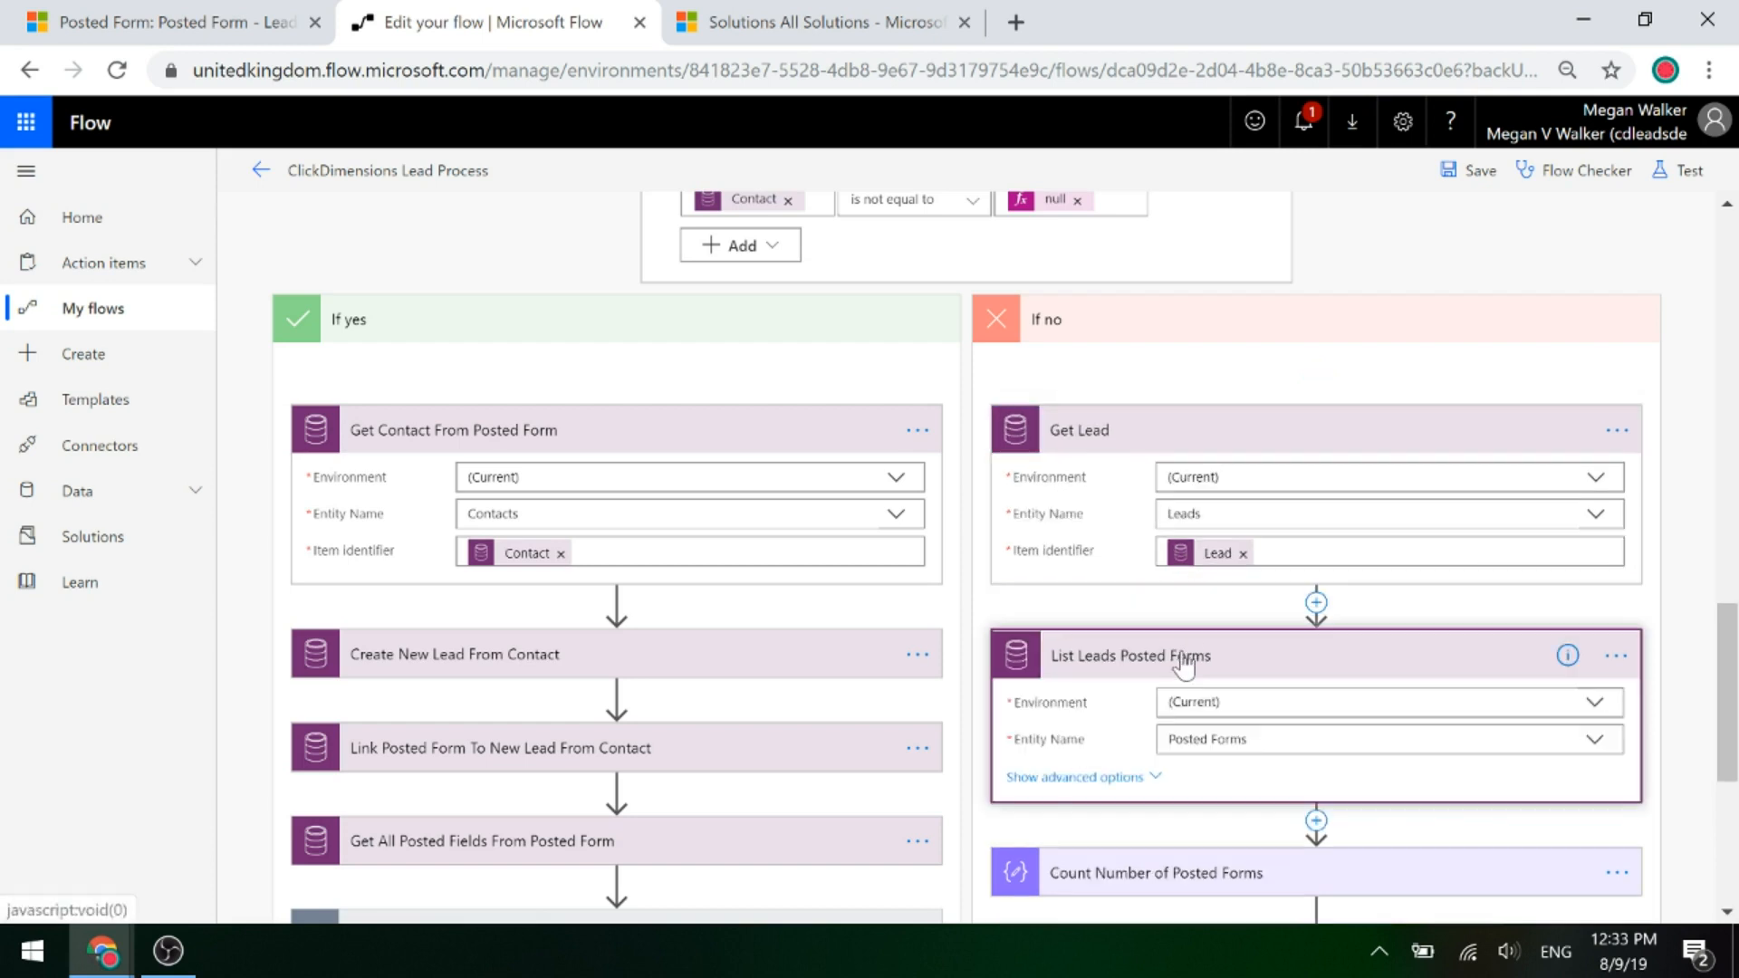
scroll(1502, 688, "down", 3)
left_click(1124, 505)
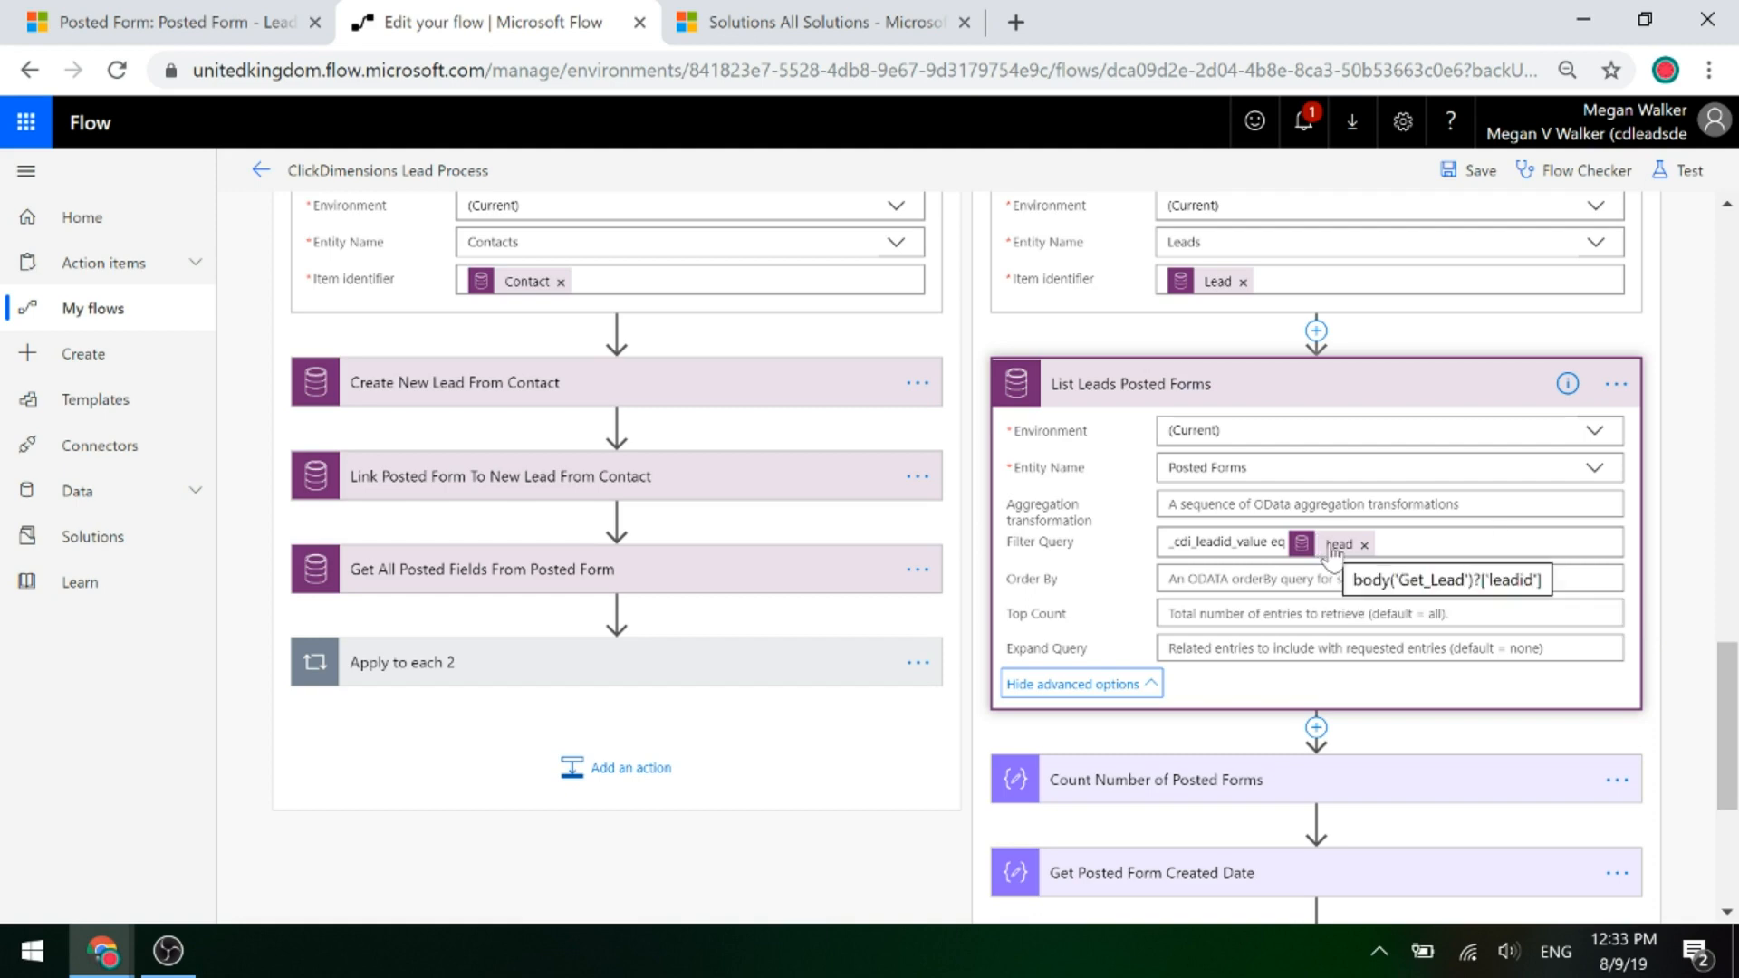
scroll(1332, 553, "up", 3)
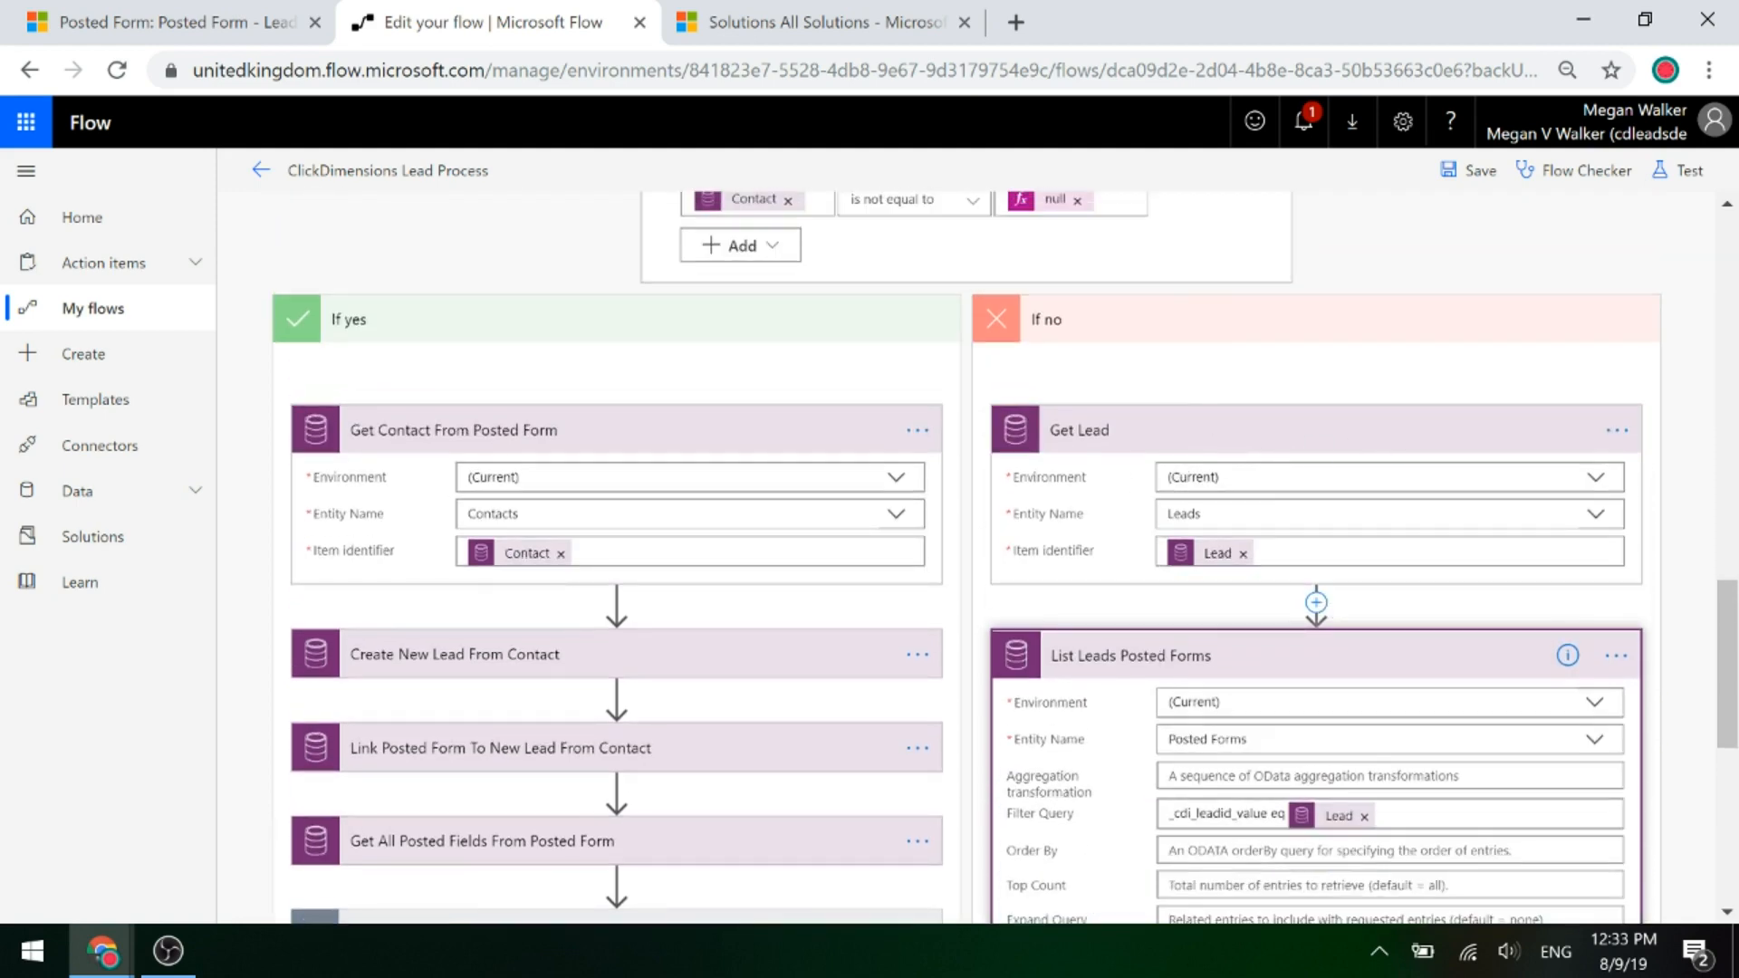
left_click(1137, 660)
left_click(1098, 446)
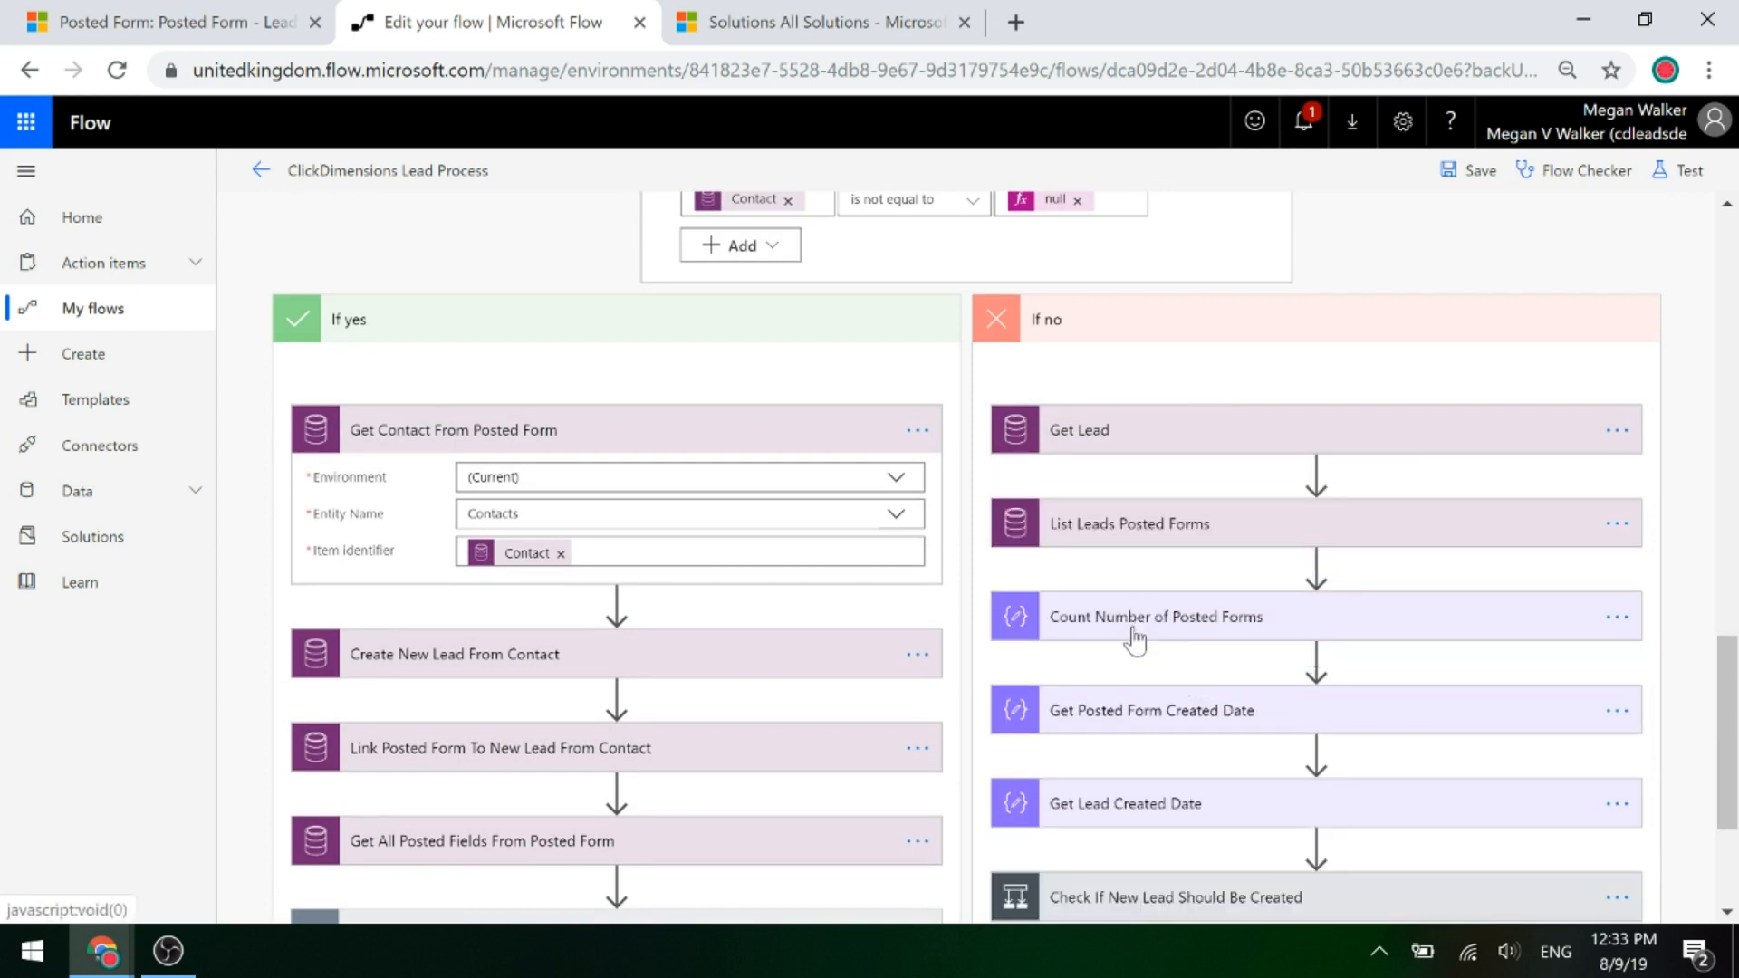
left_click(1141, 629)
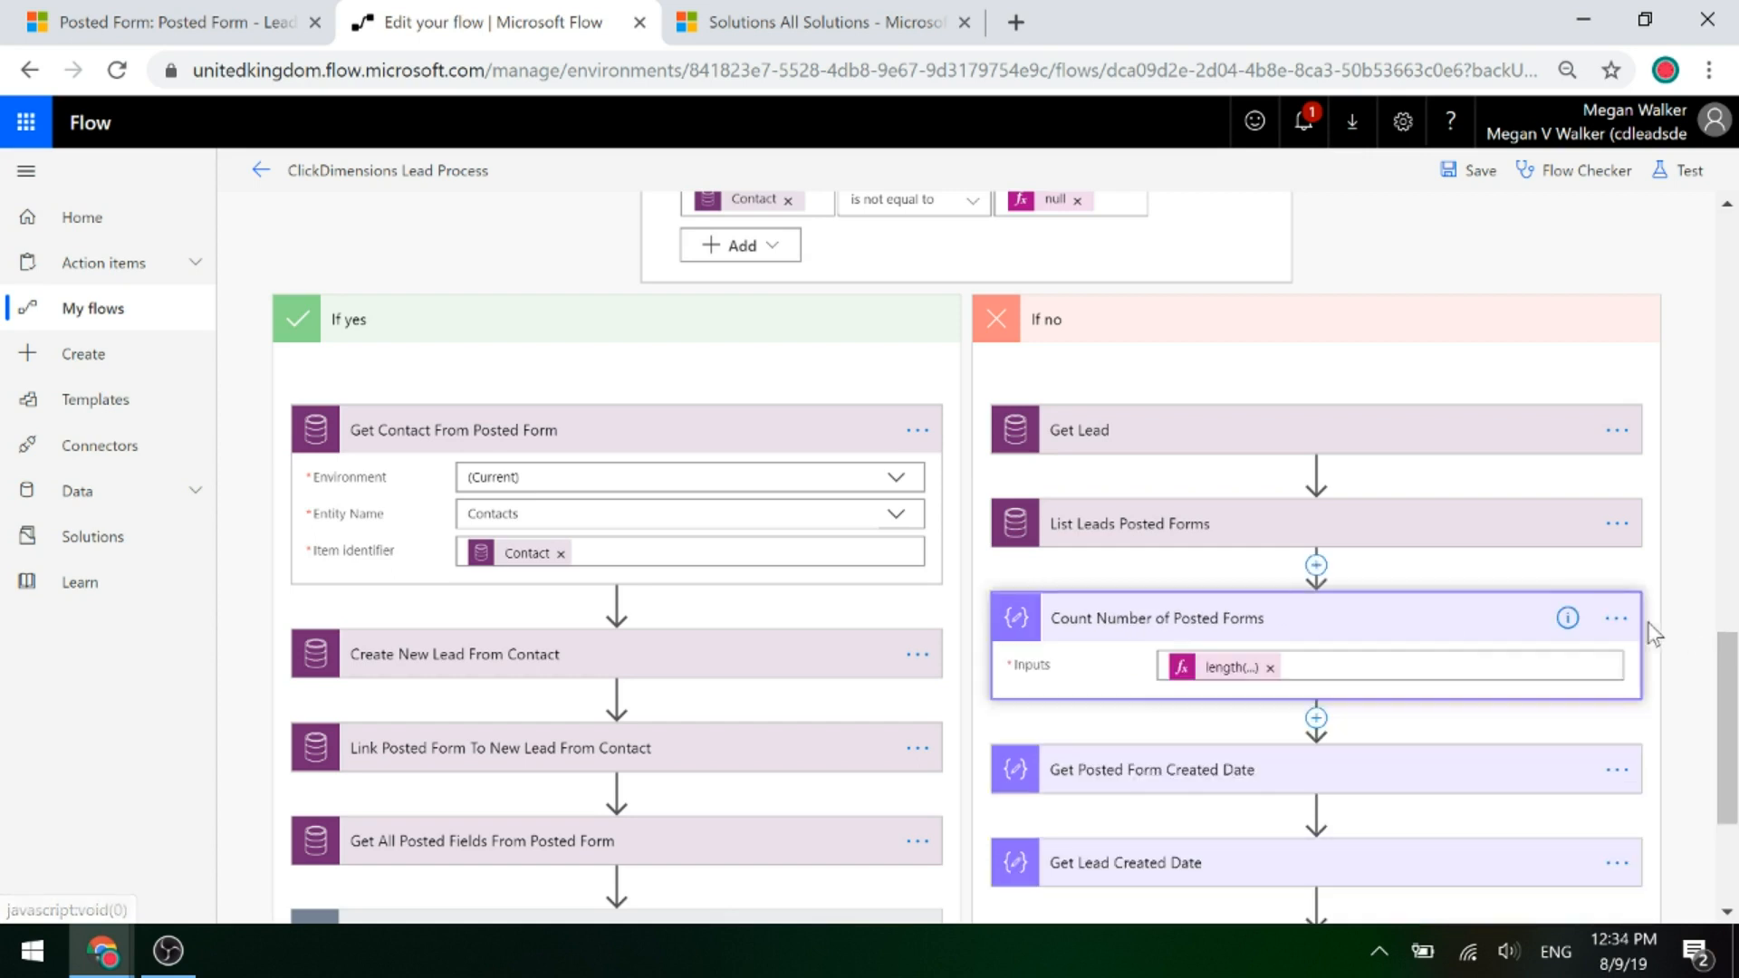
scroll(1494, 711, "down", 1)
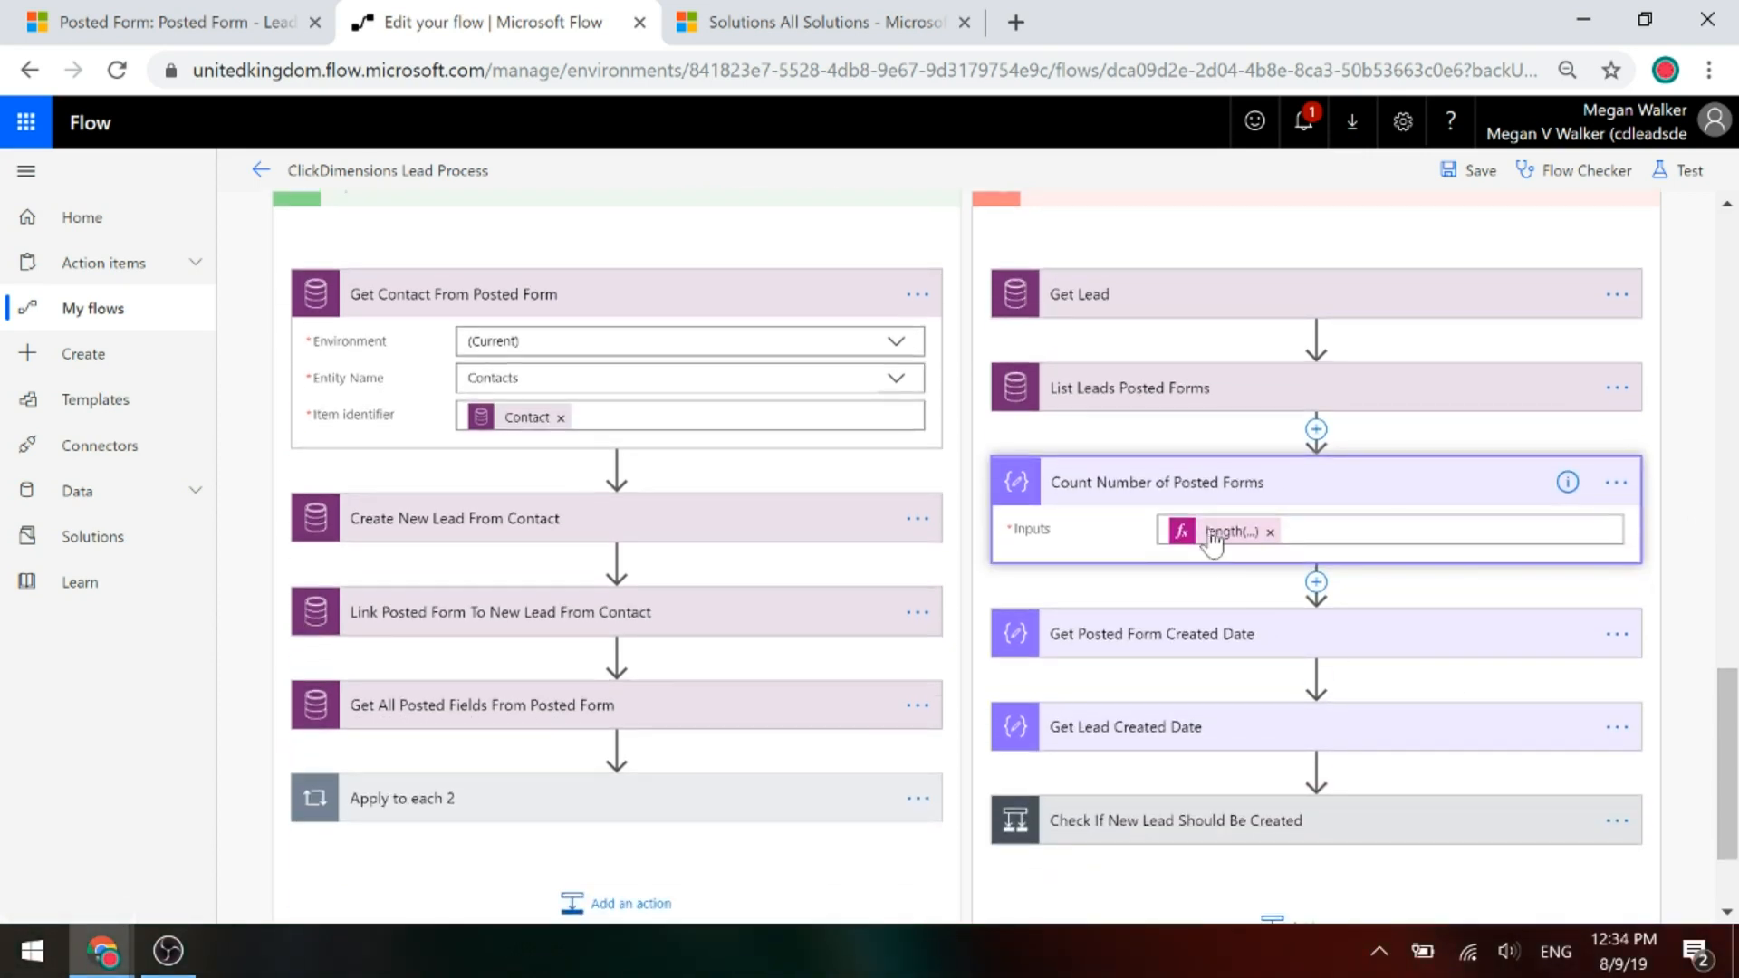
left_click(1213, 532)
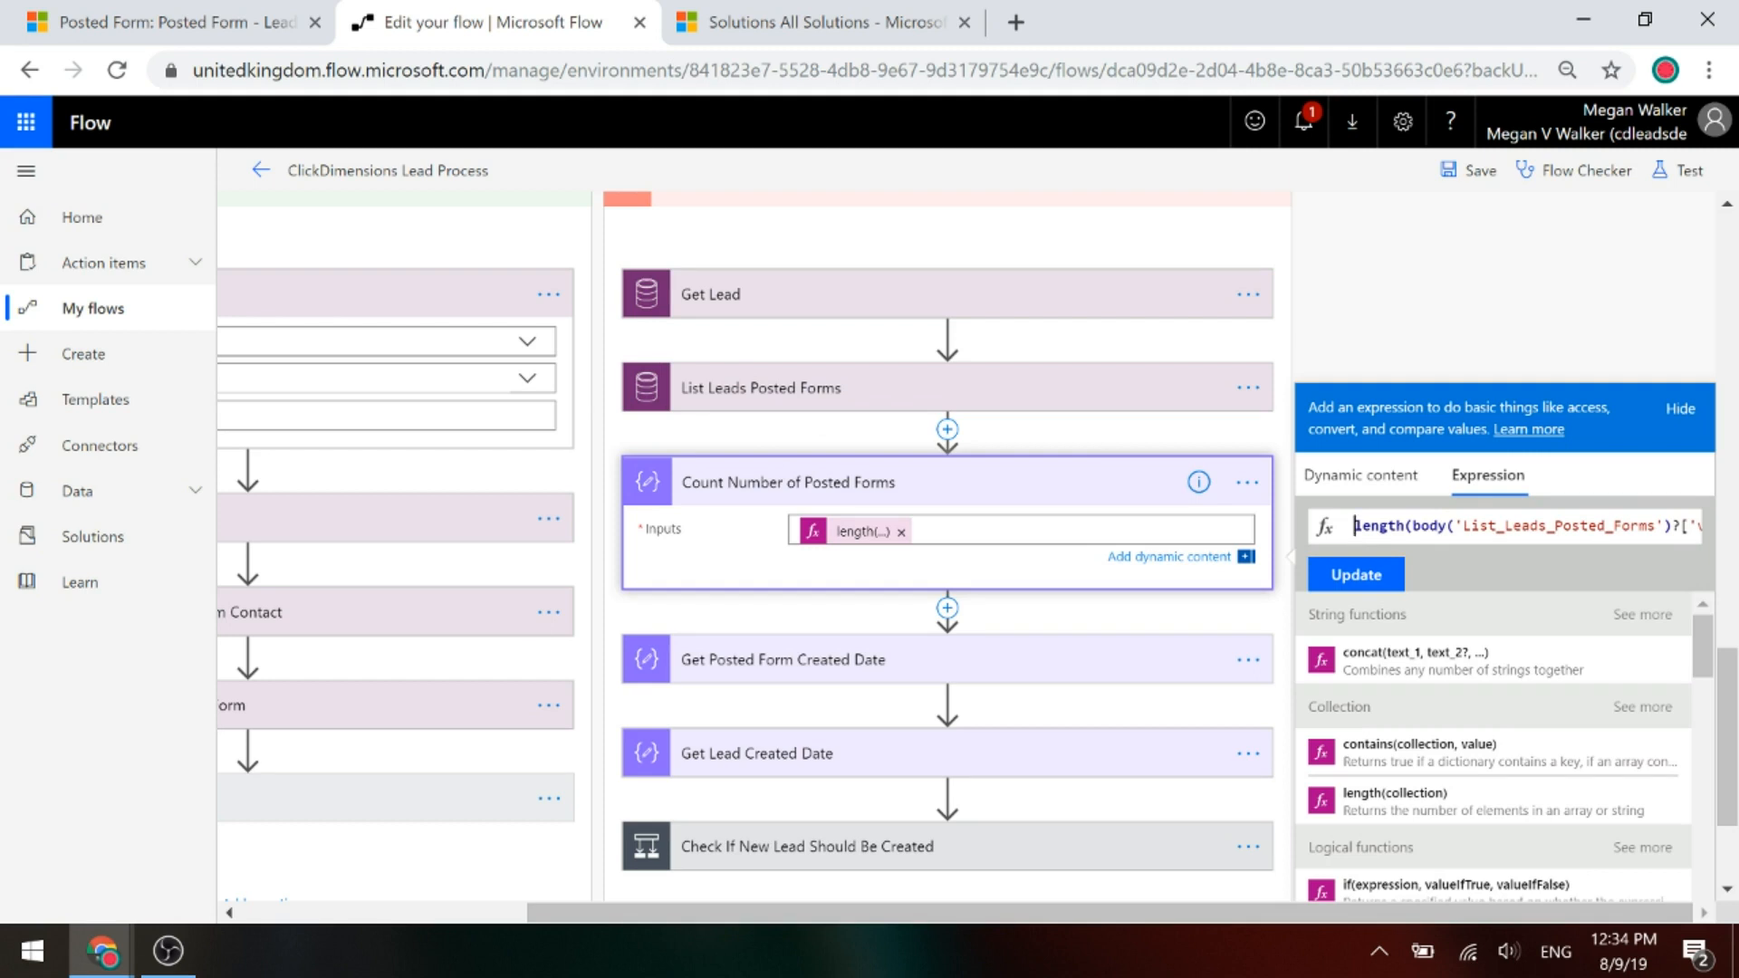
left_click(1646, 526)
key("Right")
key("Right")
key("Right")
key("Right")
key("Right")
key("Right")
key("Right")
key("Right")
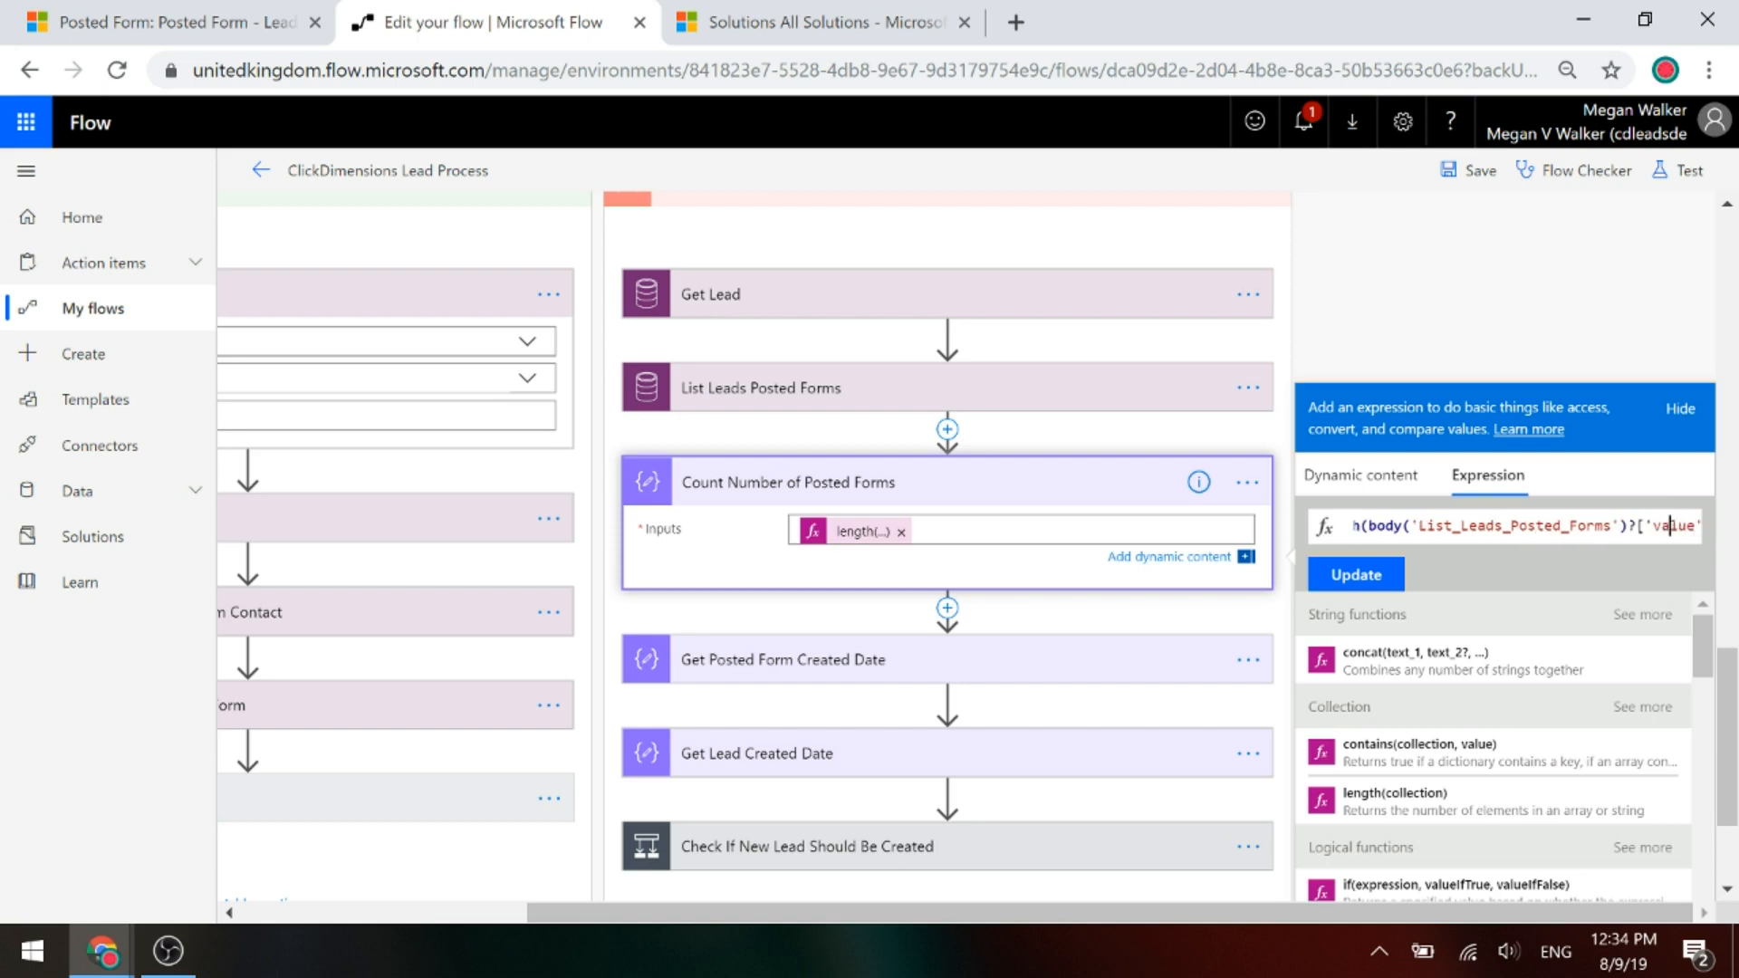
key("Right")
key("Right")
key("Right")
key("Right")
key("Right")
key("Right")
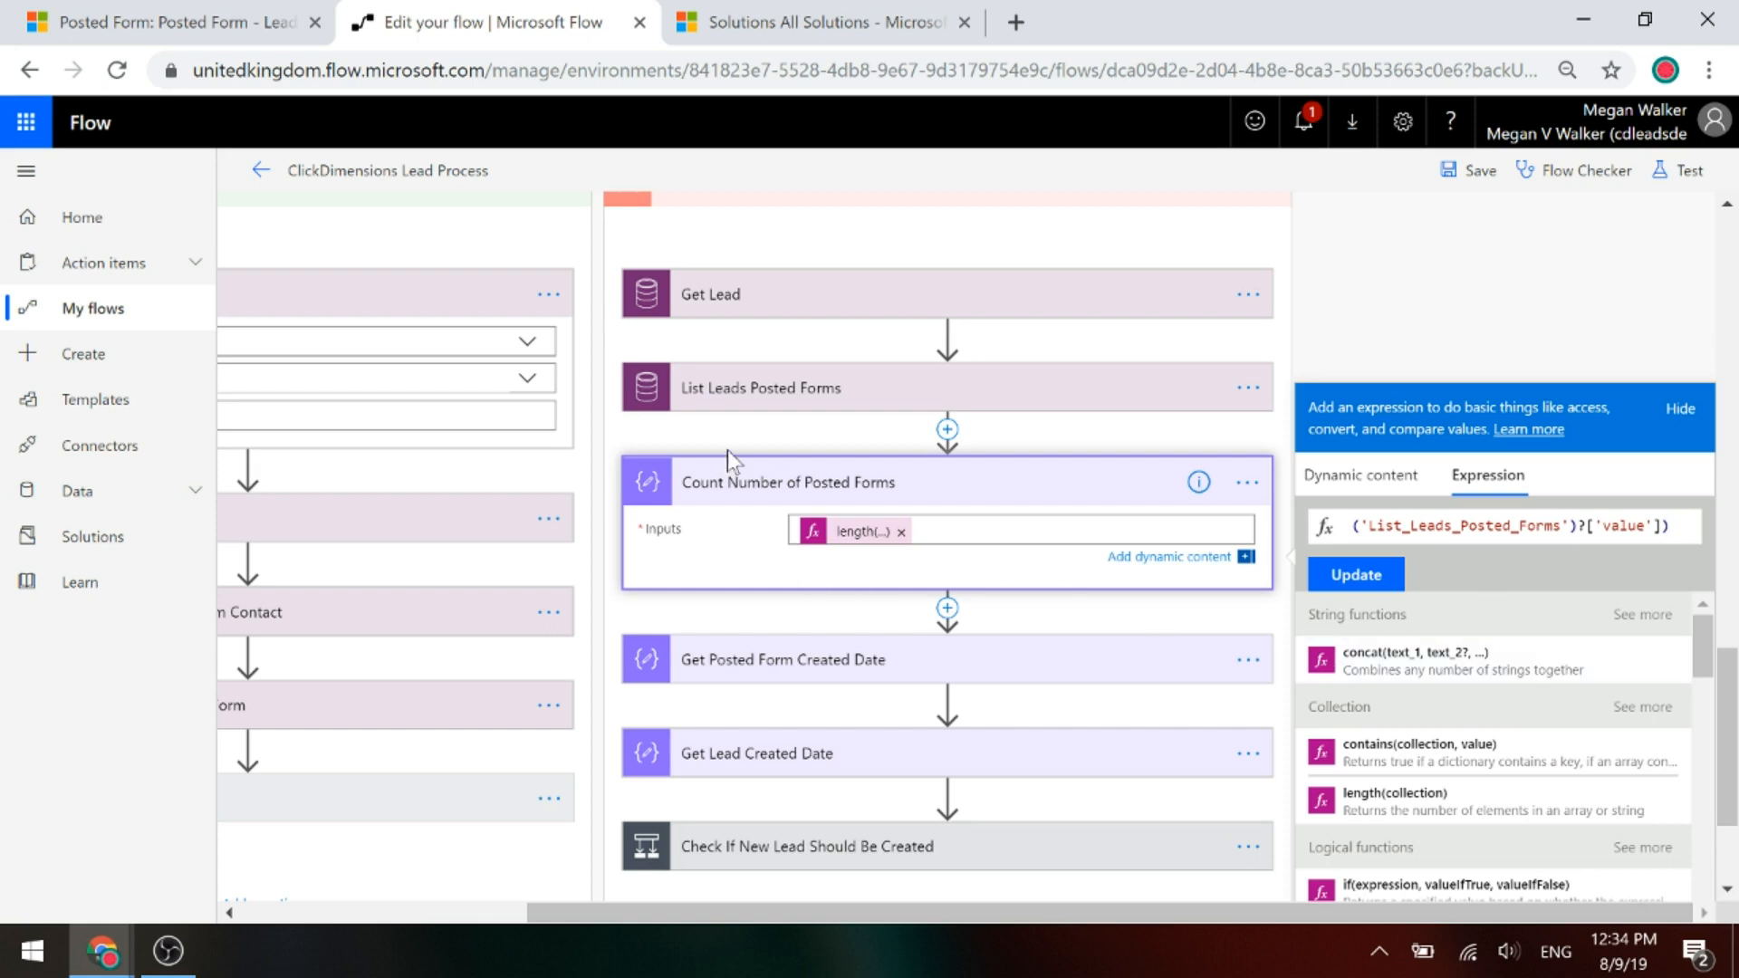
left_click(747, 485)
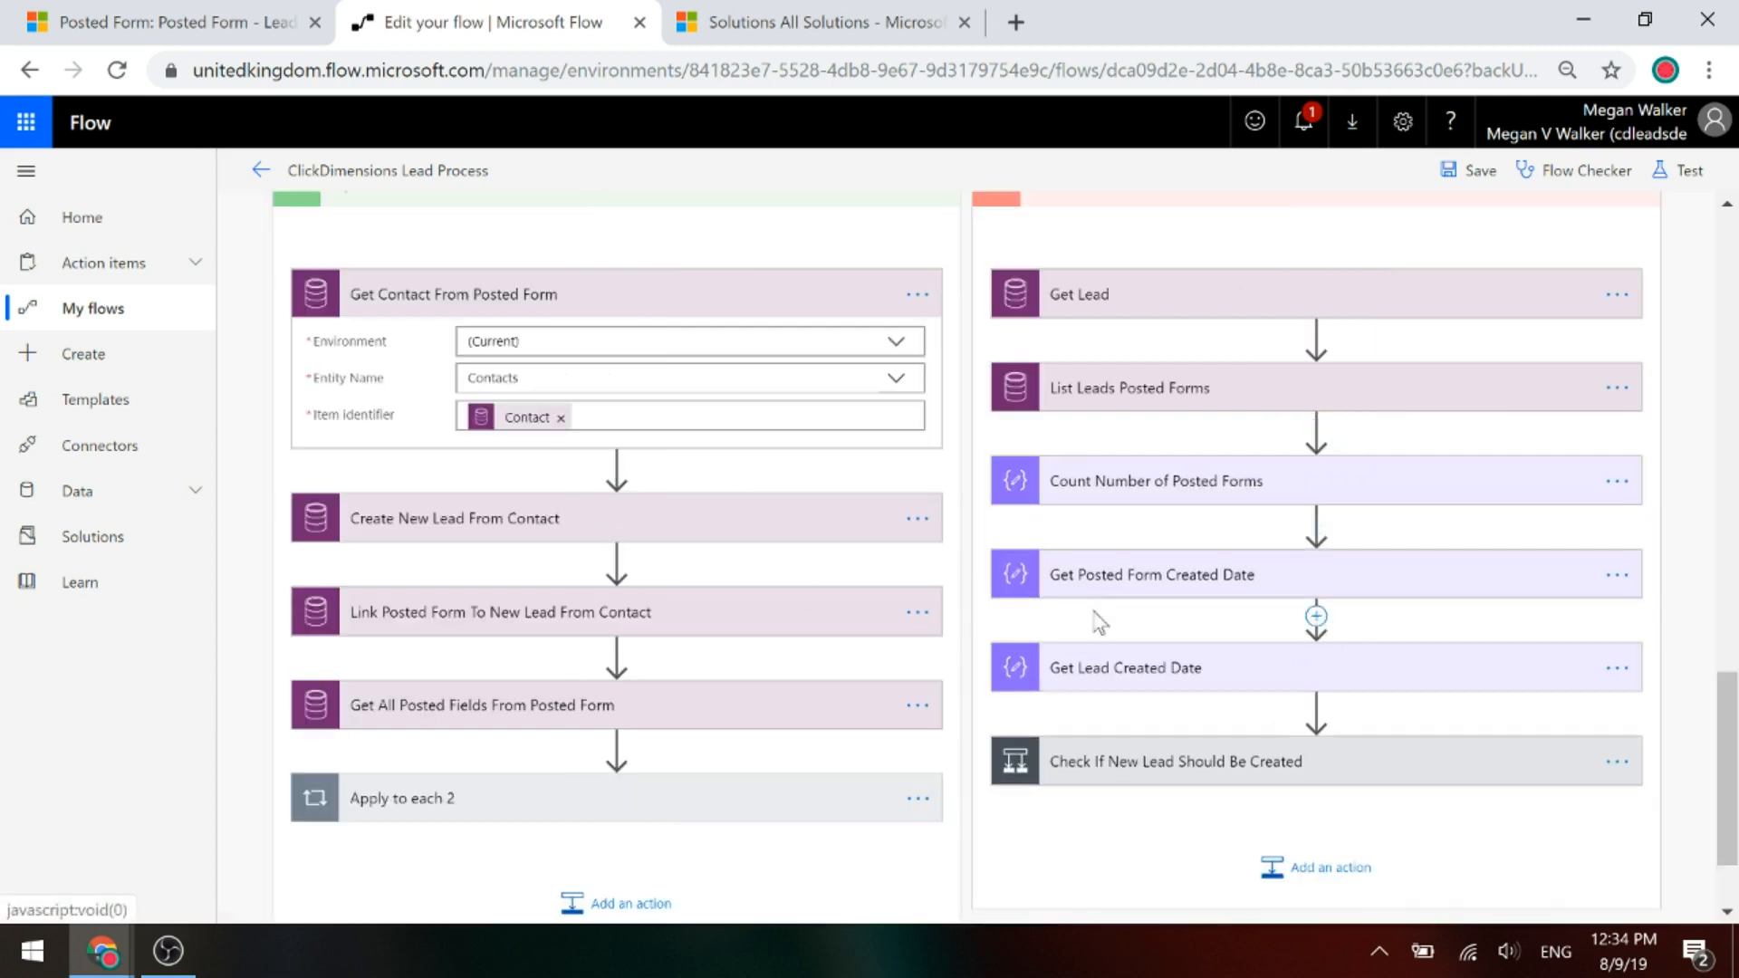
Check both created-date steps use Created On, fold them, and expand Check If New Lead Should Be Created.
left_click(1127, 576)
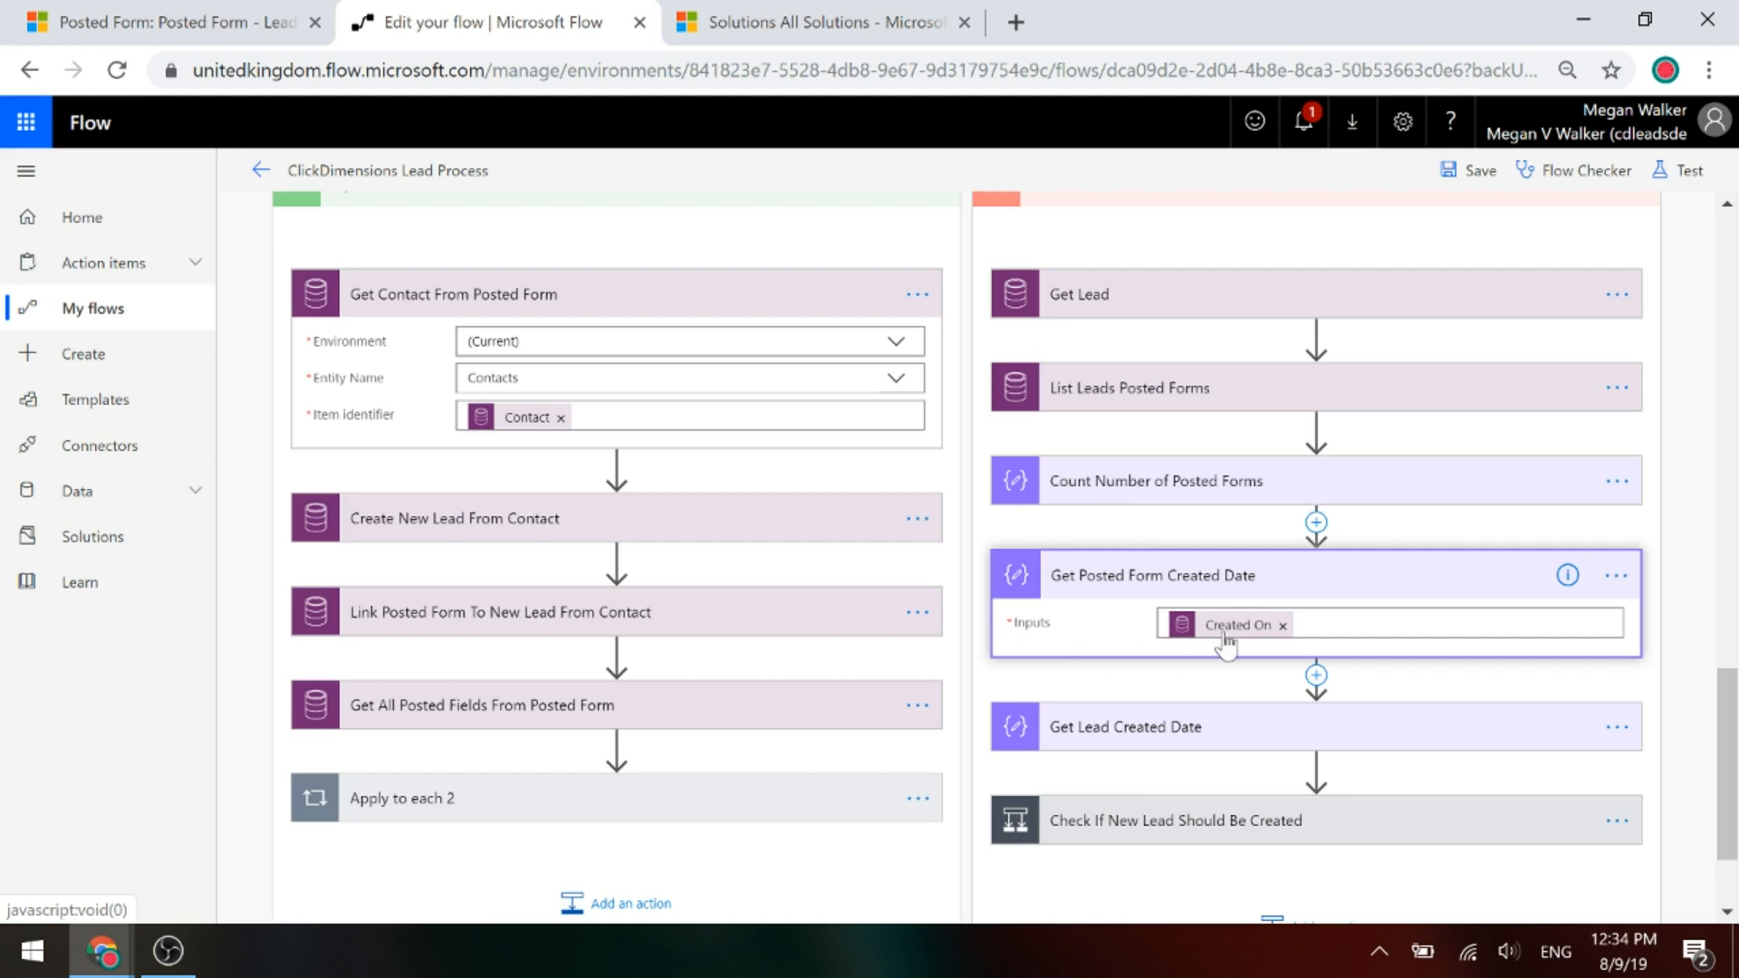
mouse_move(1229, 641)
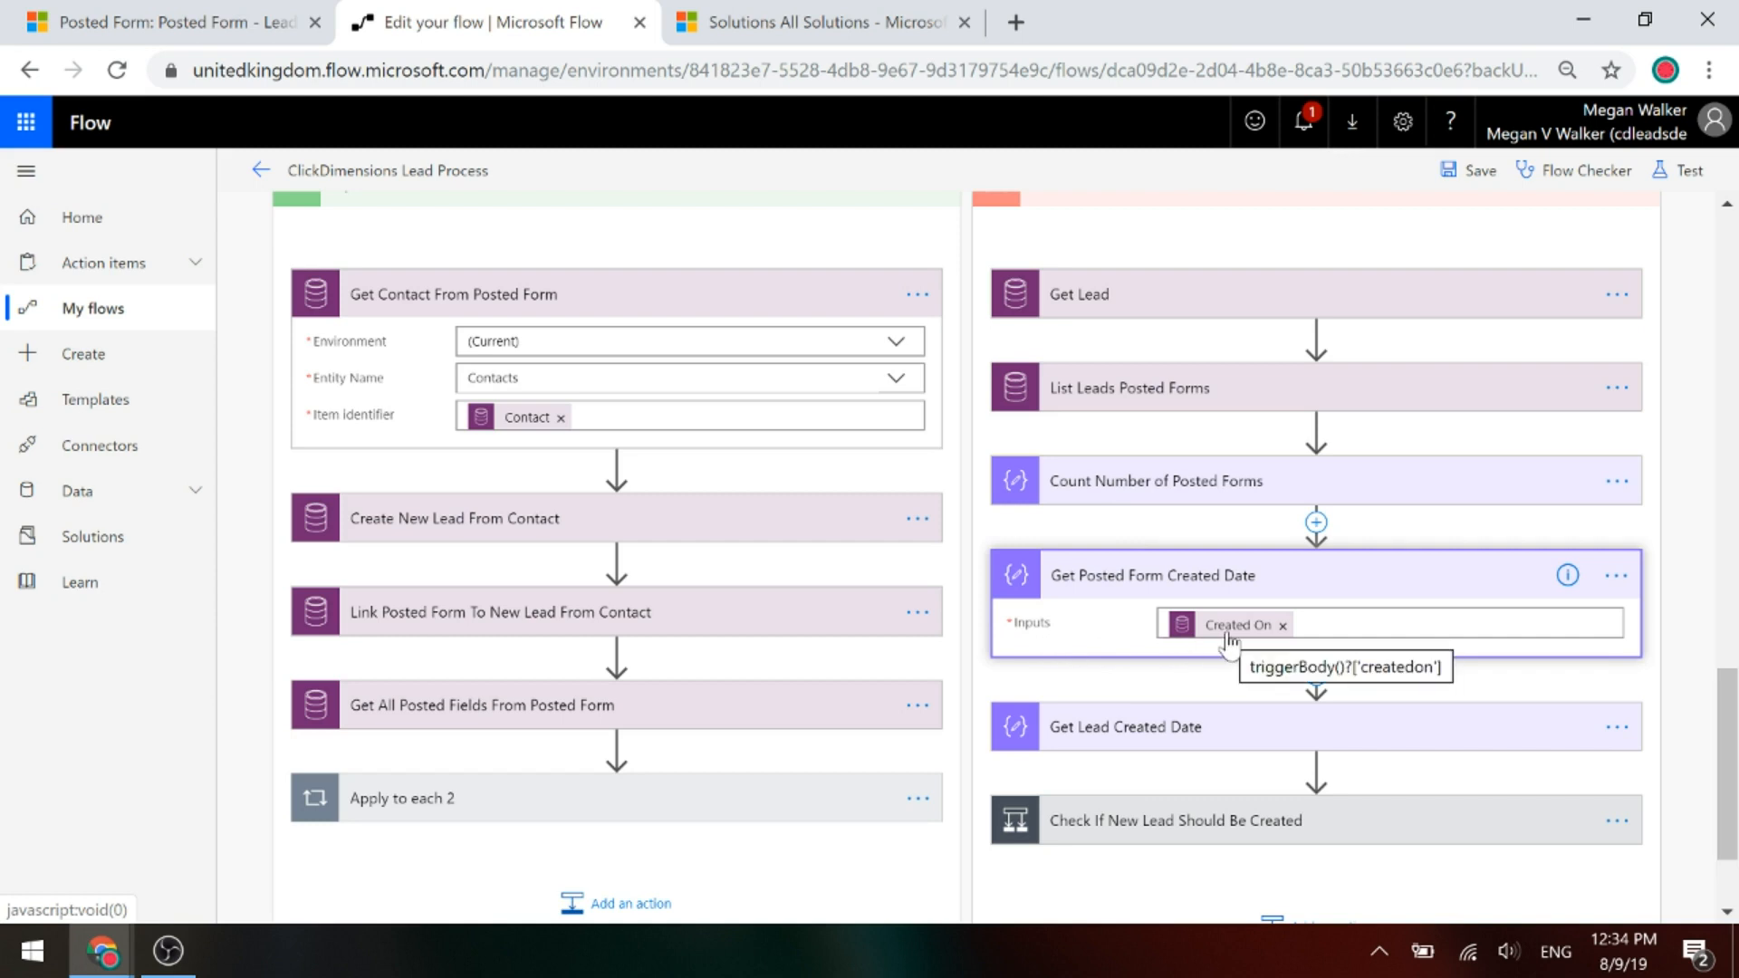
left_click(1176, 748)
scroll(1204, 707, "down", 2)
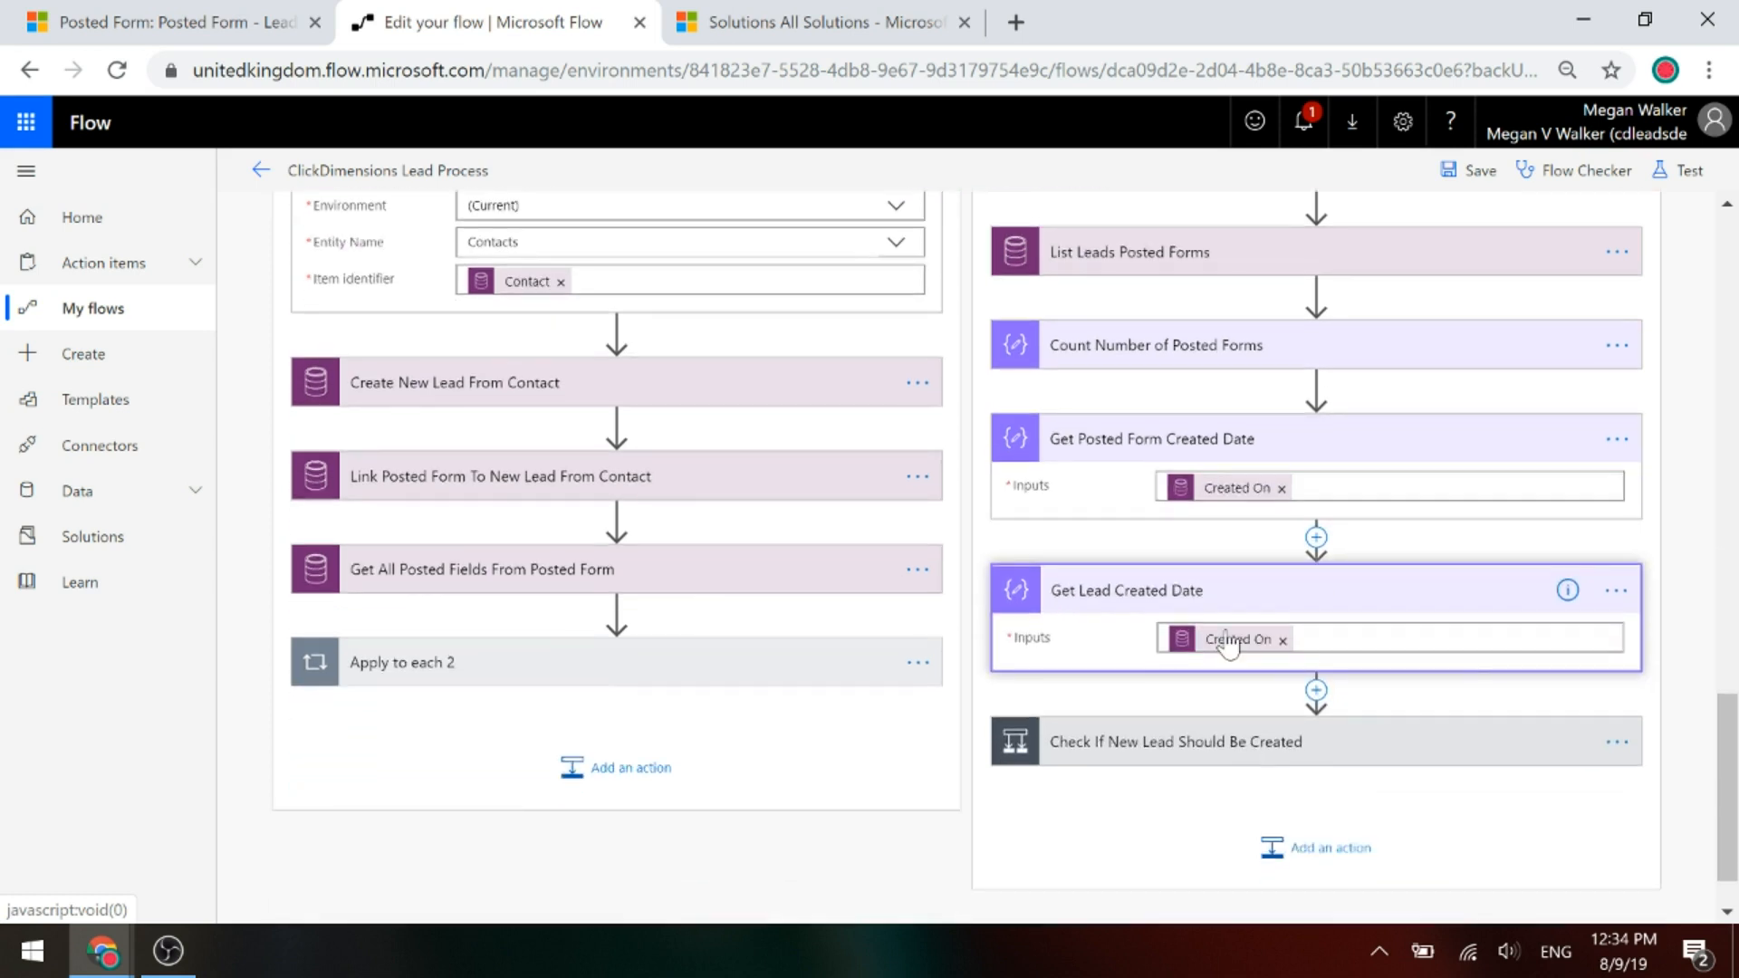
mouse_move(1227, 643)
left_click(1090, 458)
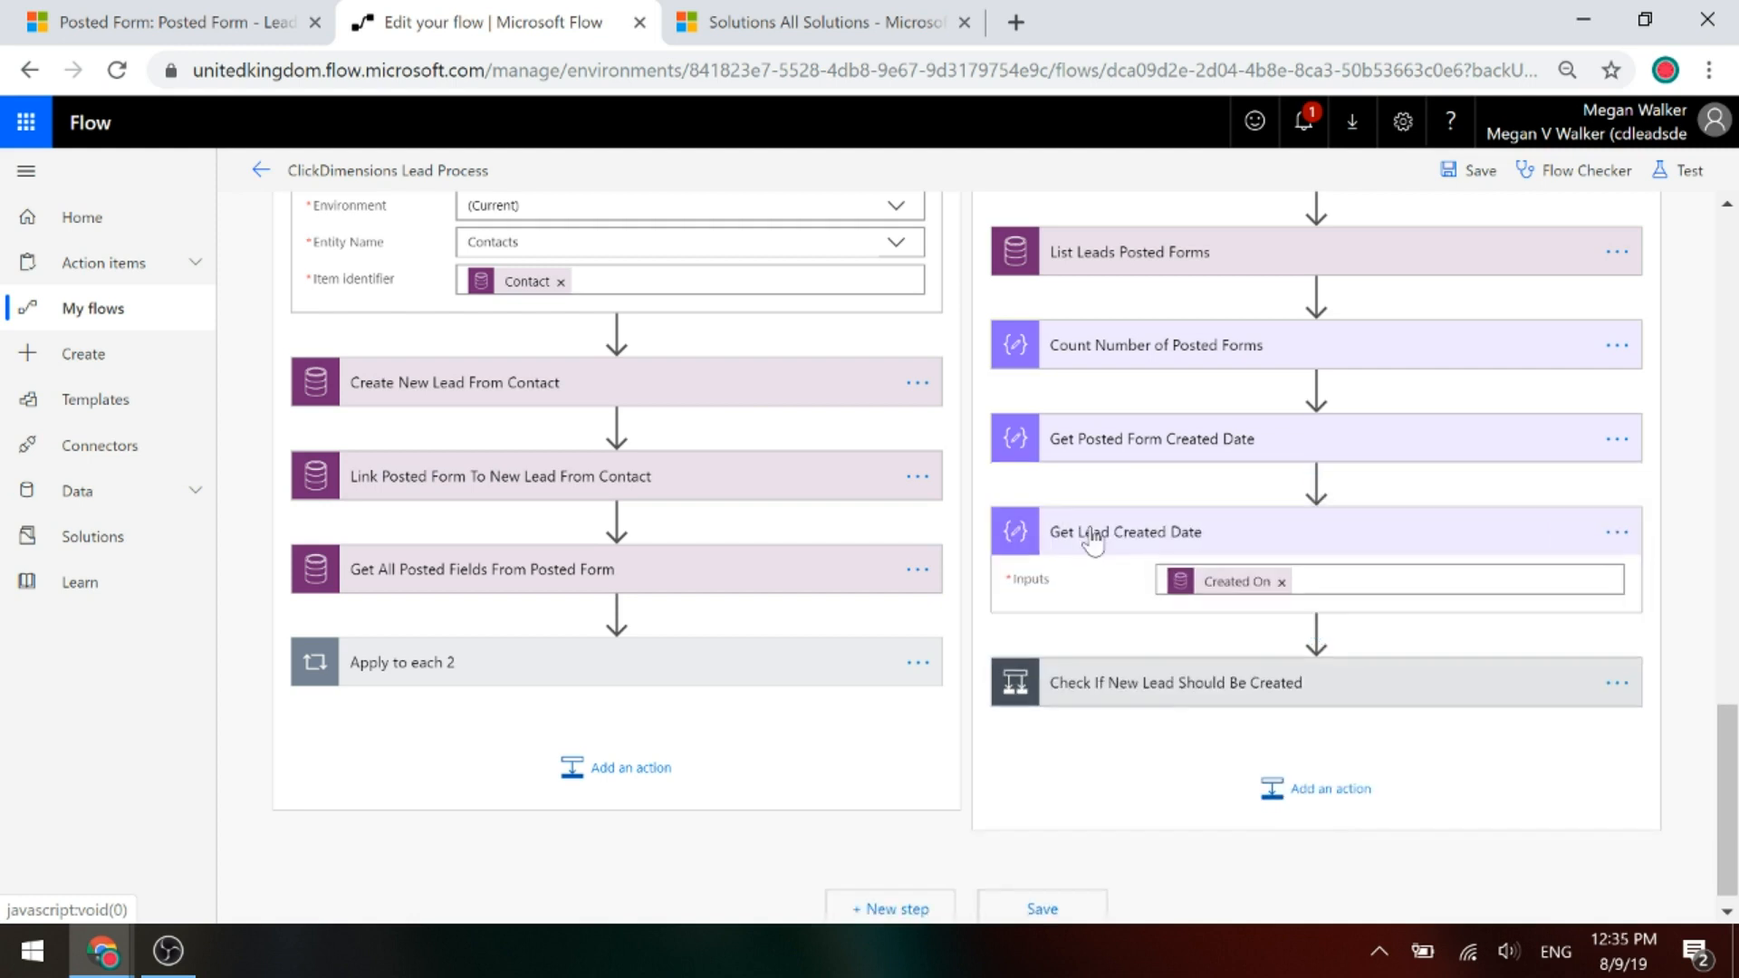
left_click(1091, 543)
left_click(1147, 645)
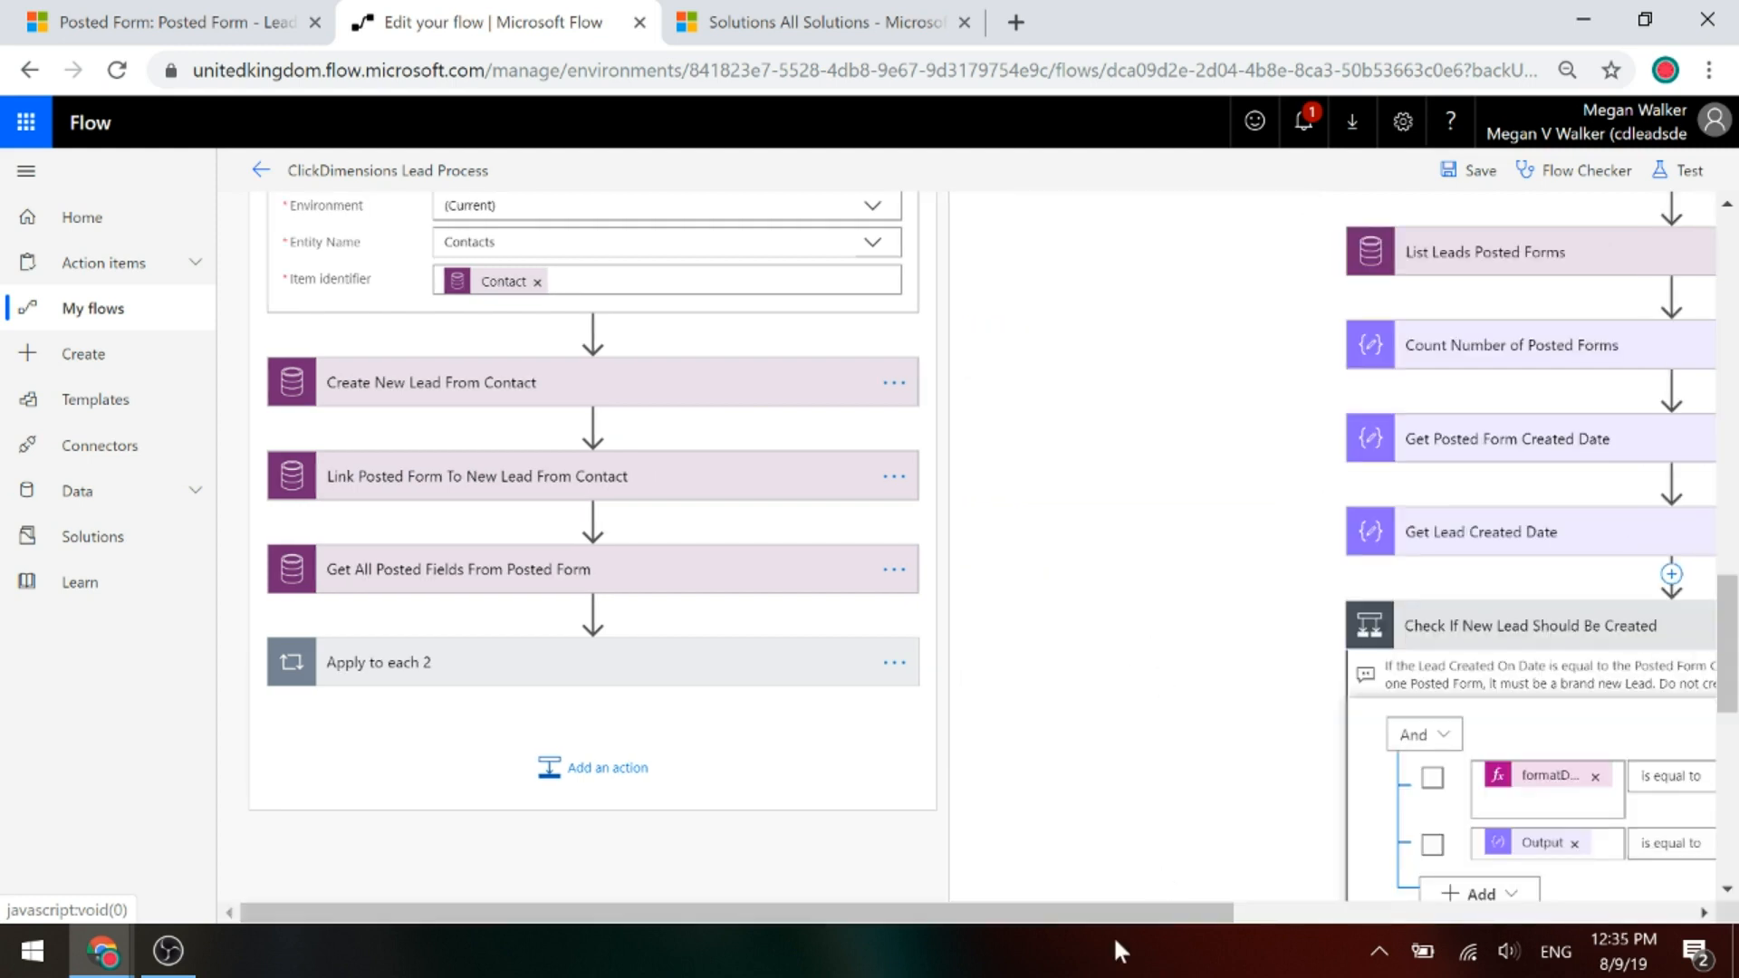
left_click_drag(1112, 912, 1619, 897)
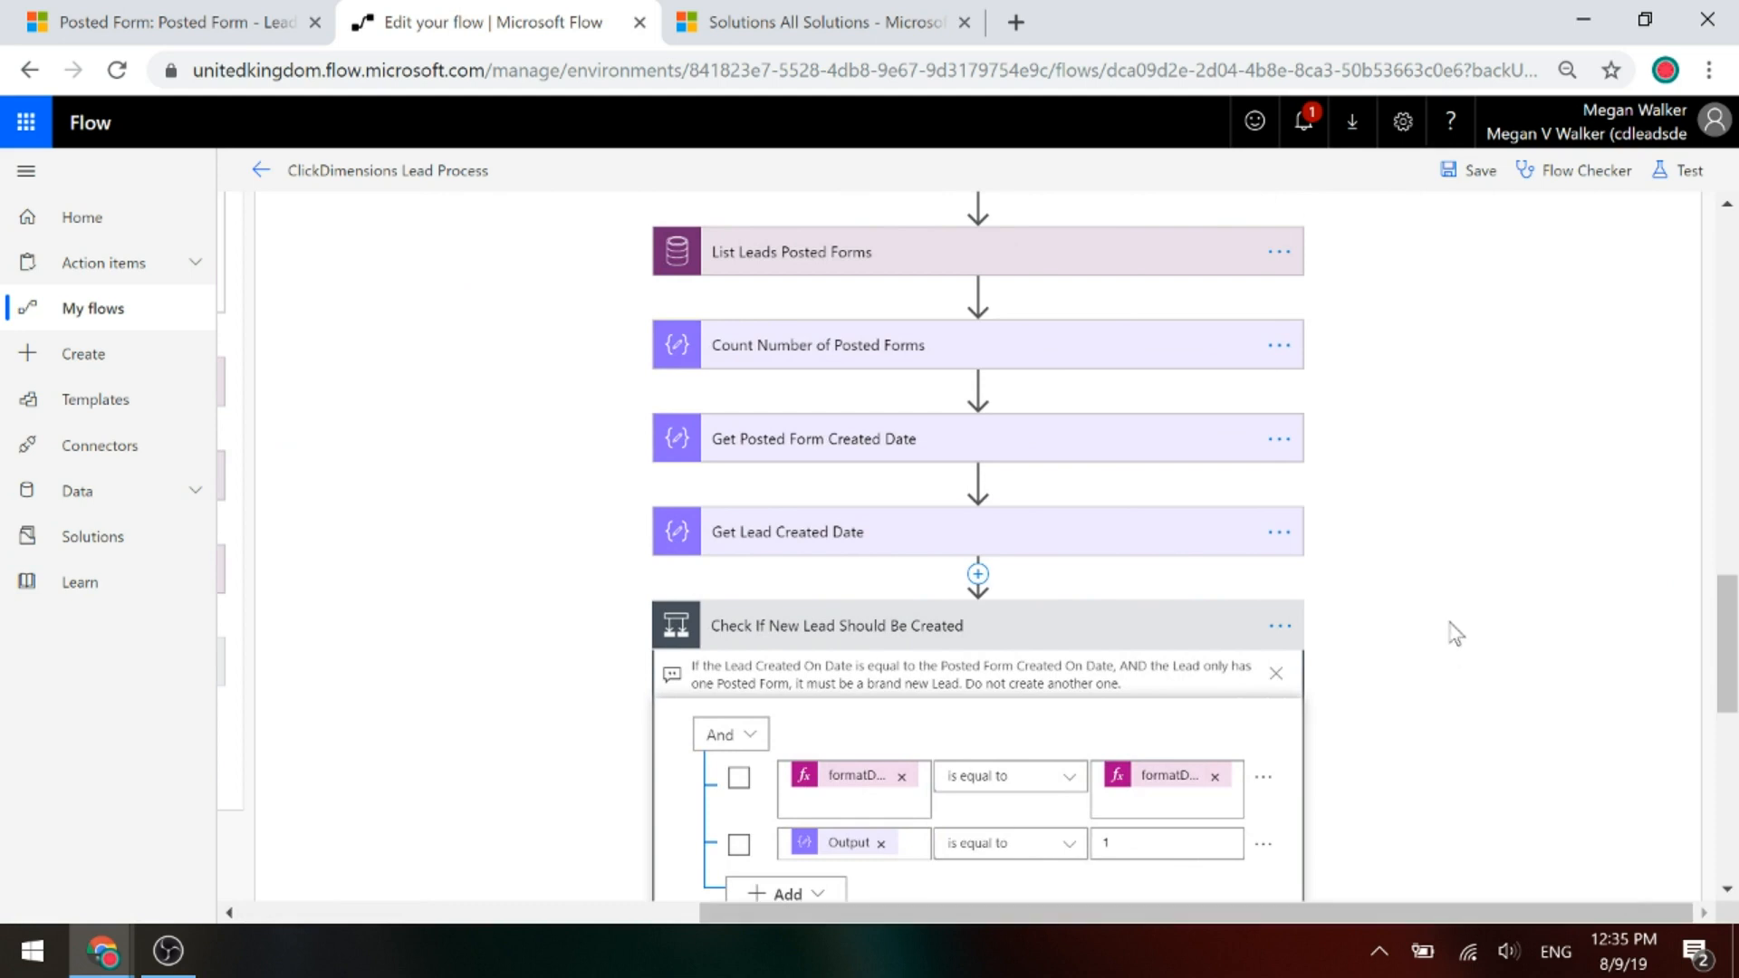
scroll(1451, 631, "down", 3)
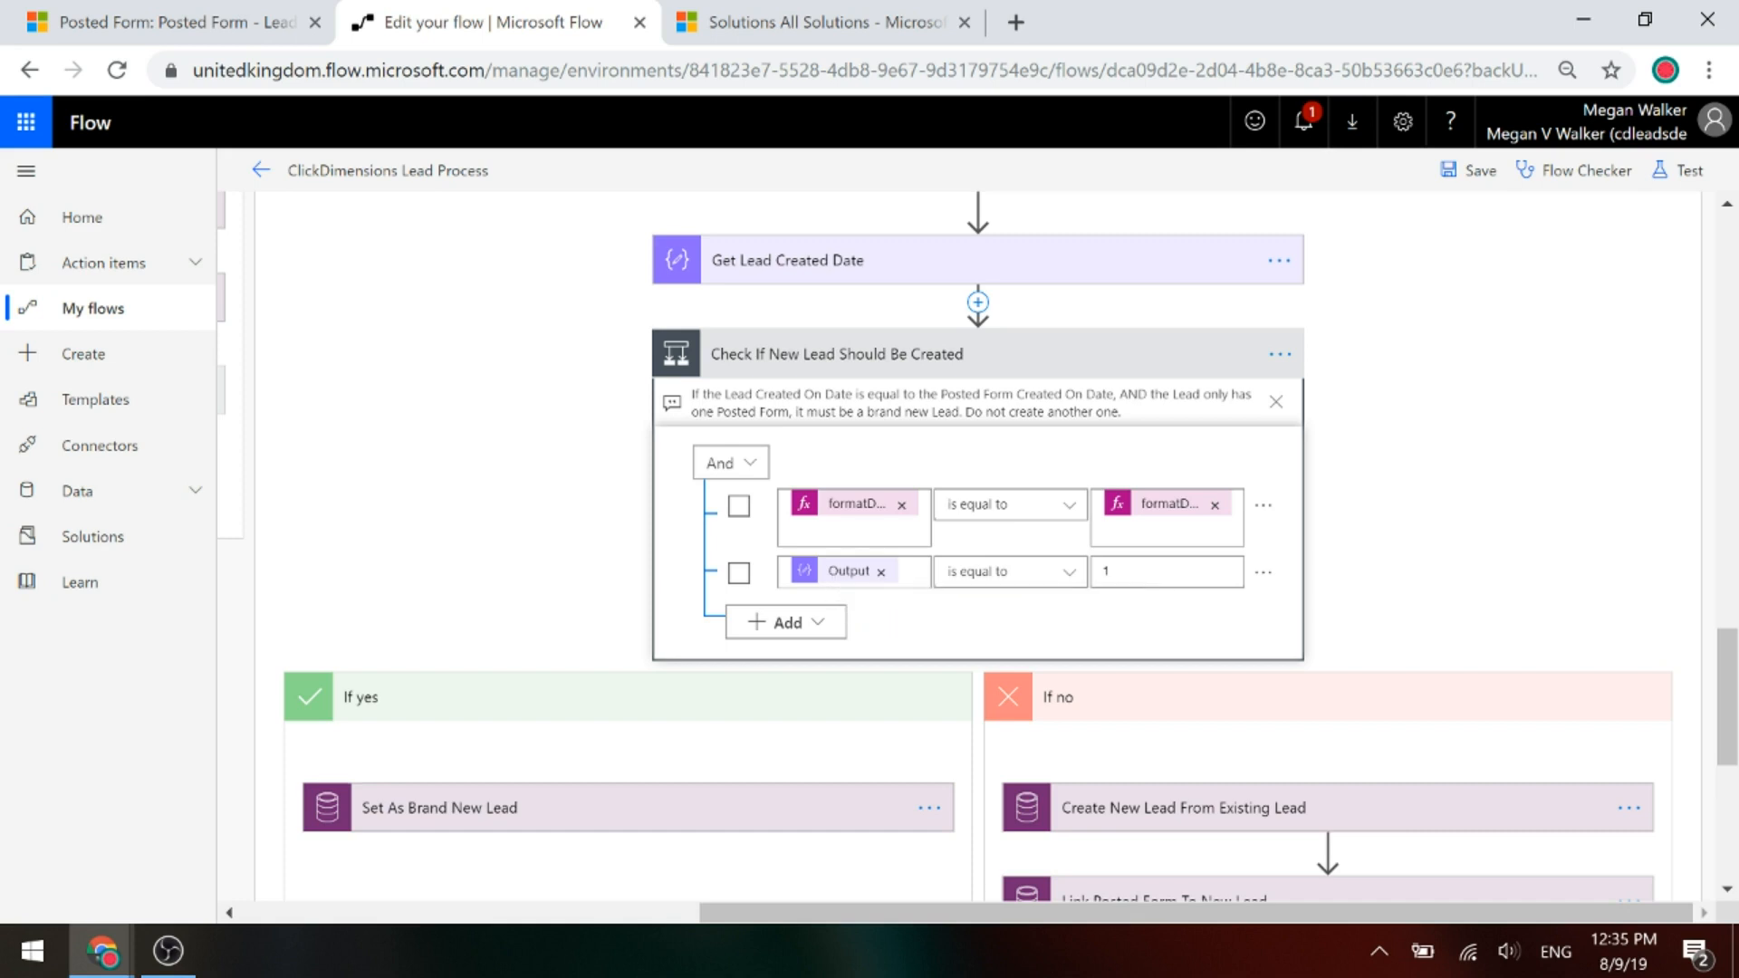
left_click(912, 573)
left_click(1168, 571)
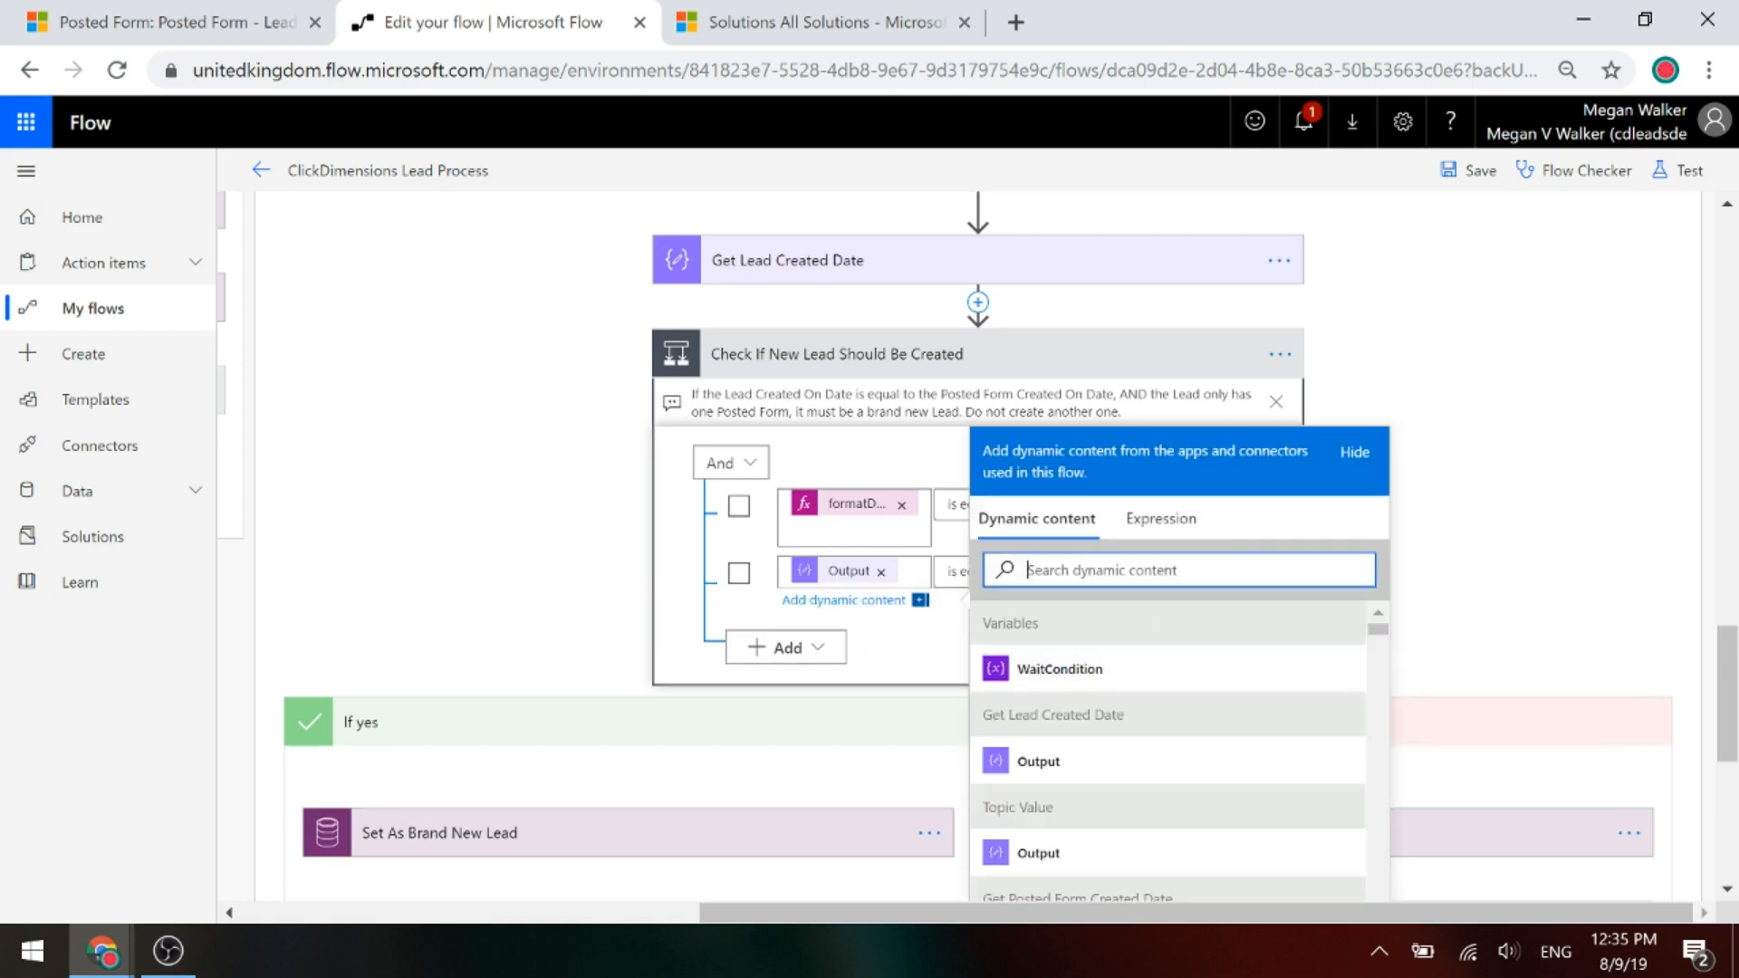
type("output")
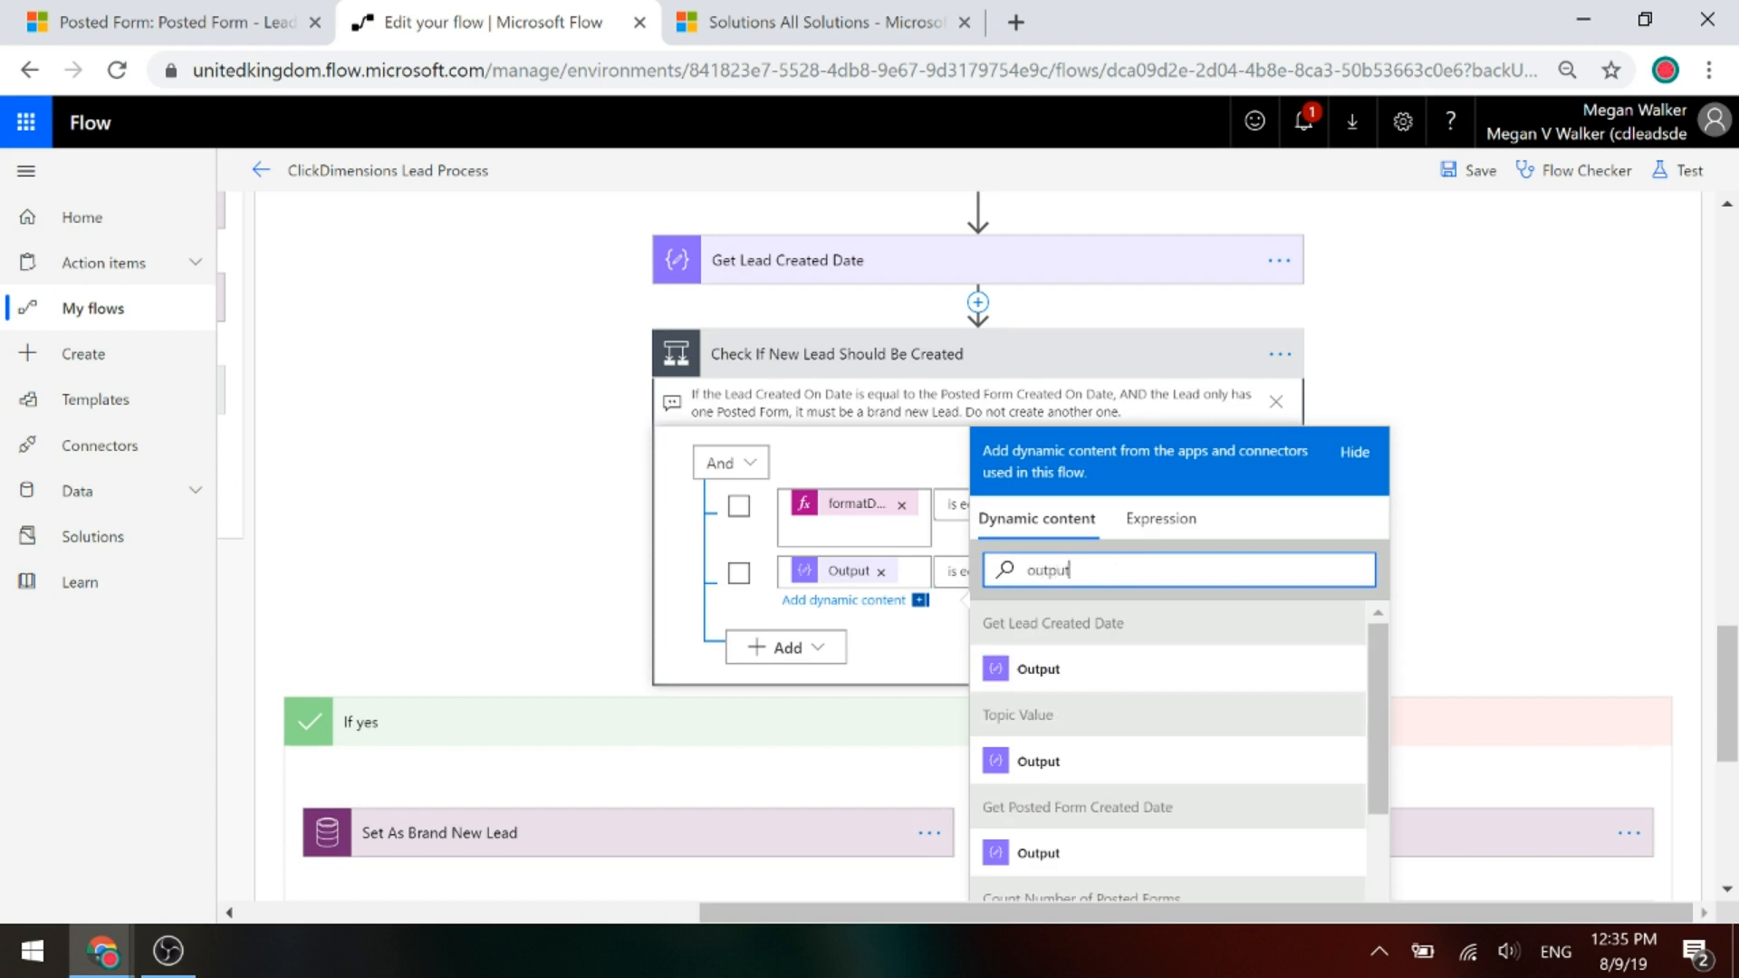
scroll(1269, 710, "down", 3)
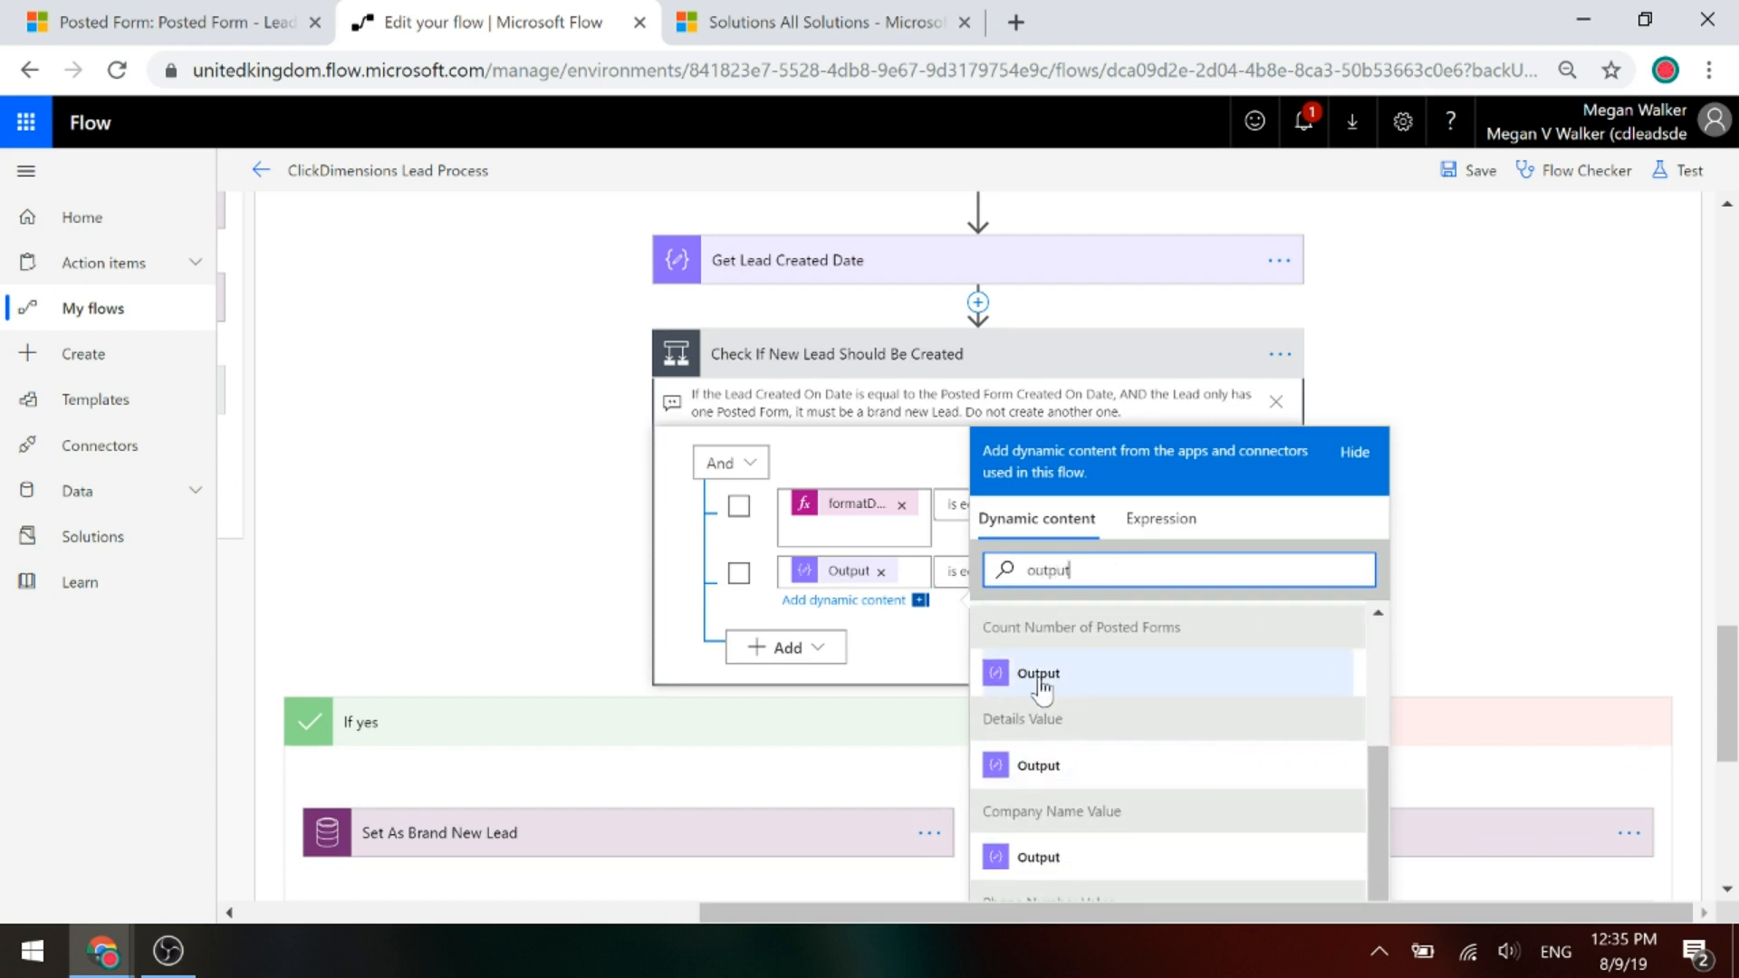
left_click(1490, 590)
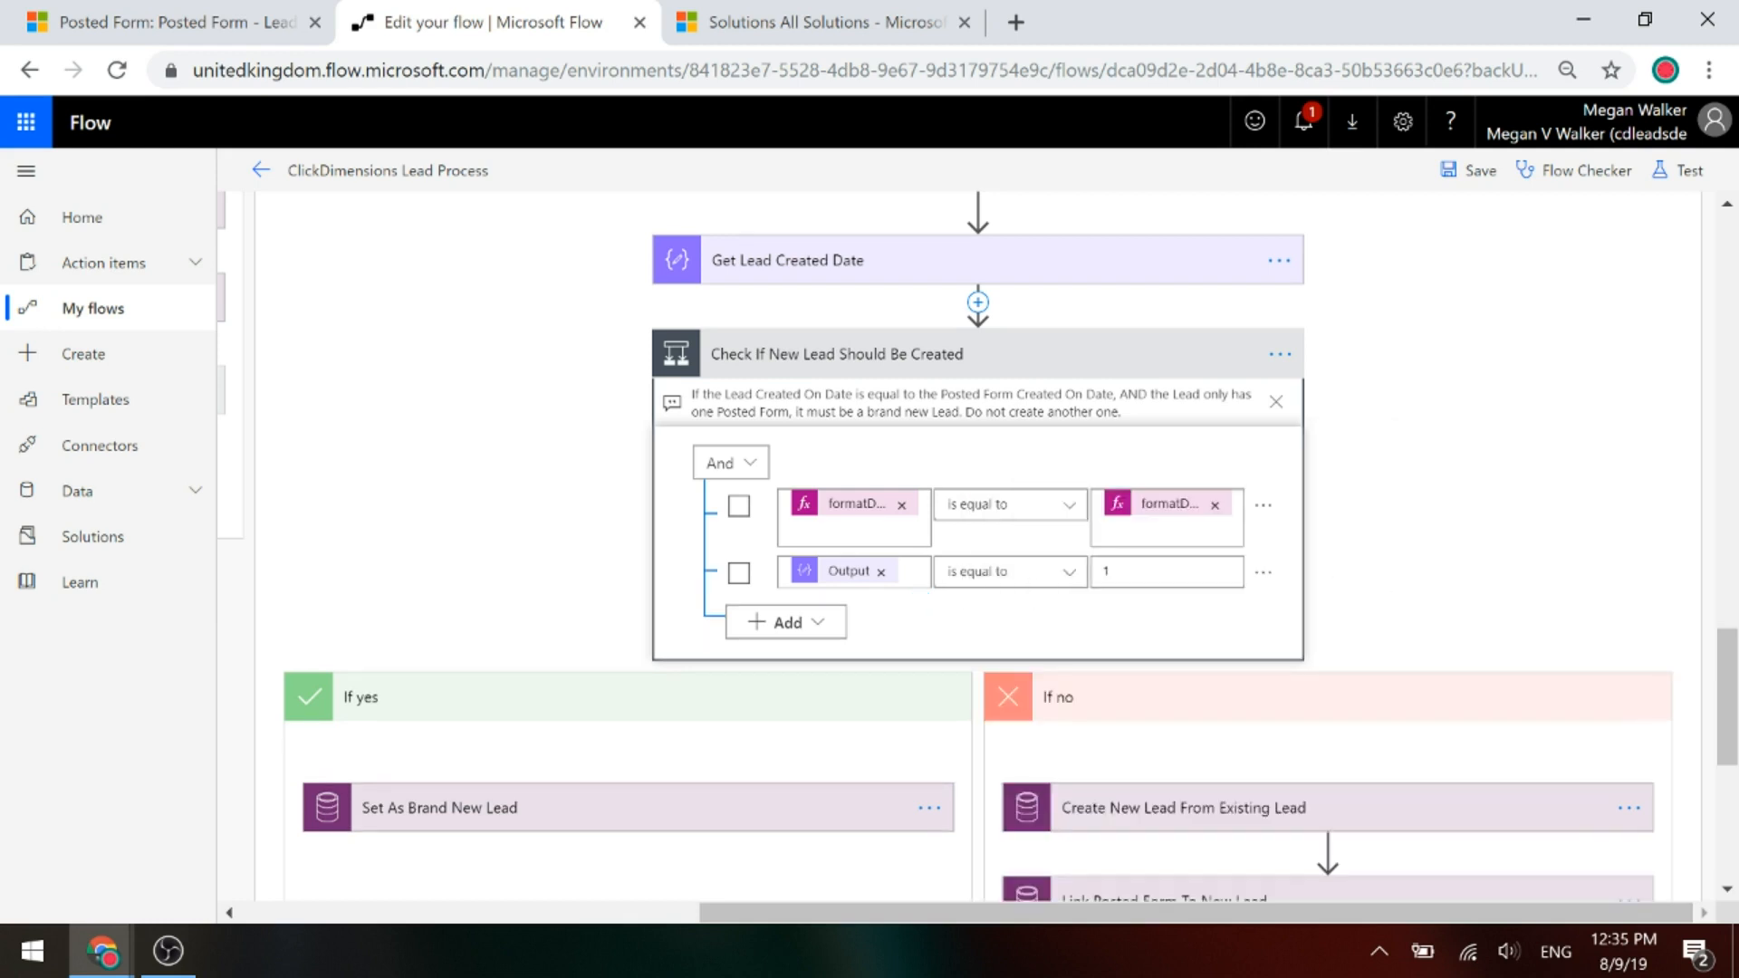
left_click(849, 507)
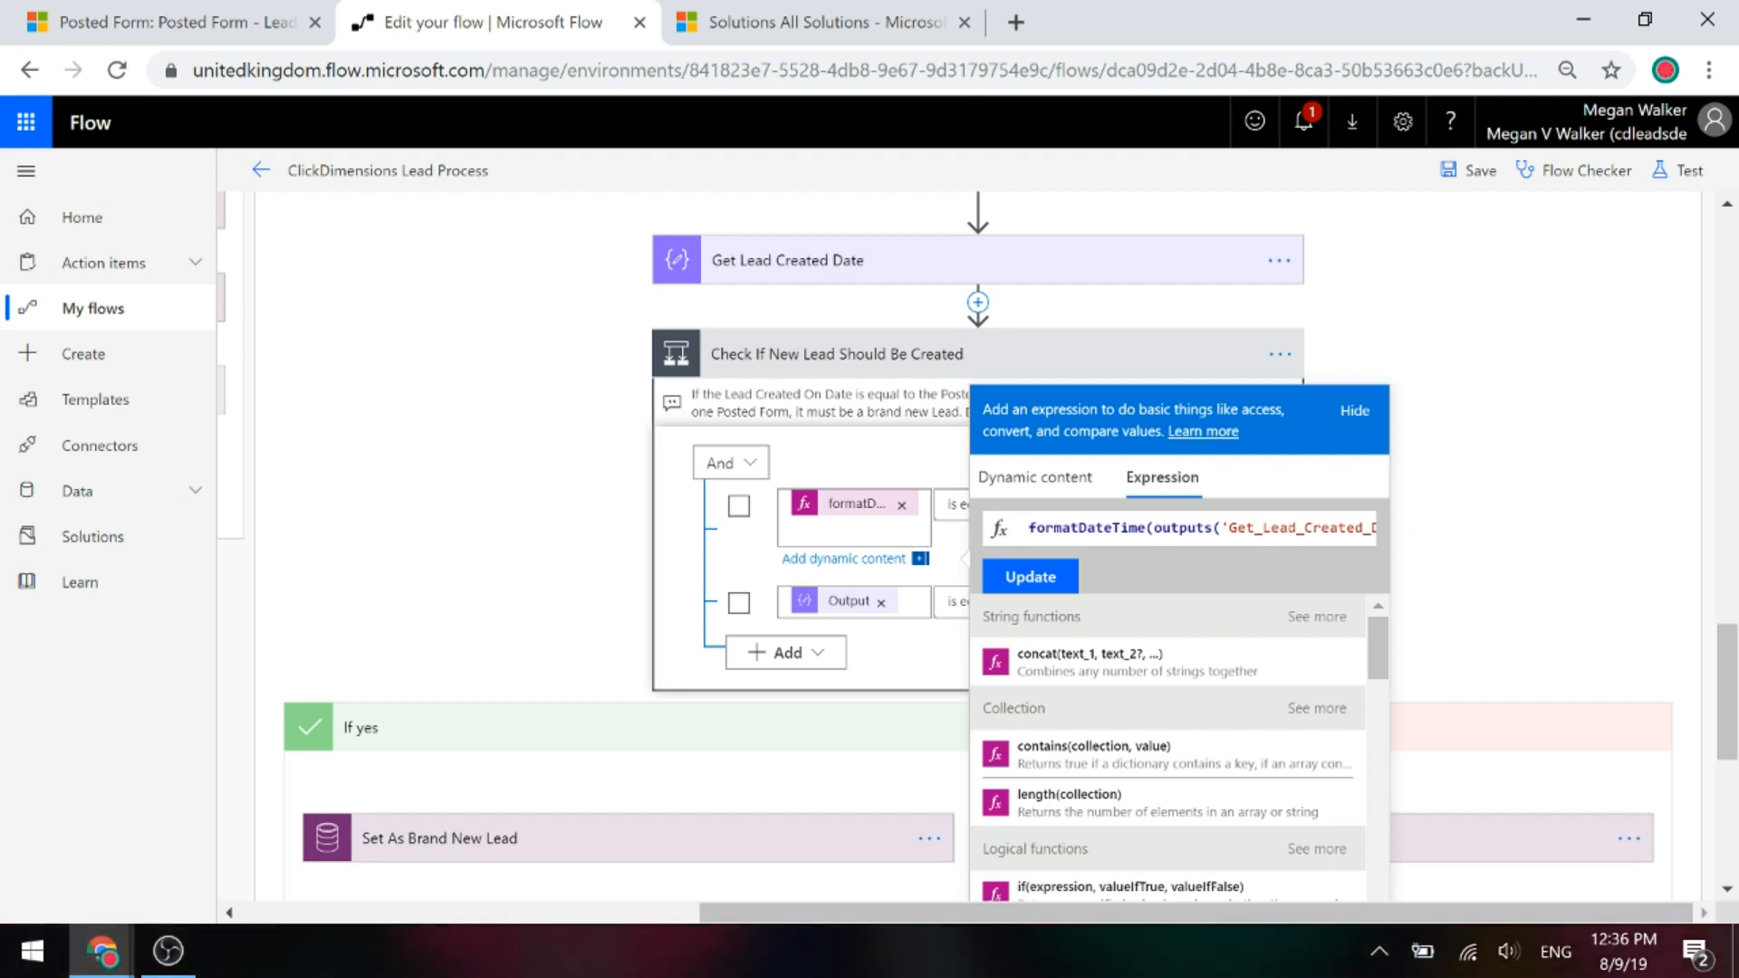
left_click(1305, 528)
key("Right")
key("Right")
key("Right")
key("Right")
key("Right")
key("Right")
key("Right")
key("Right")
key("Right")
key("Right")
key("Right")
key("Right")
key("Right")
key("Right")
key("Right")
key("Right")
key("Right")
key("Right")
key("Right")
key("Right")
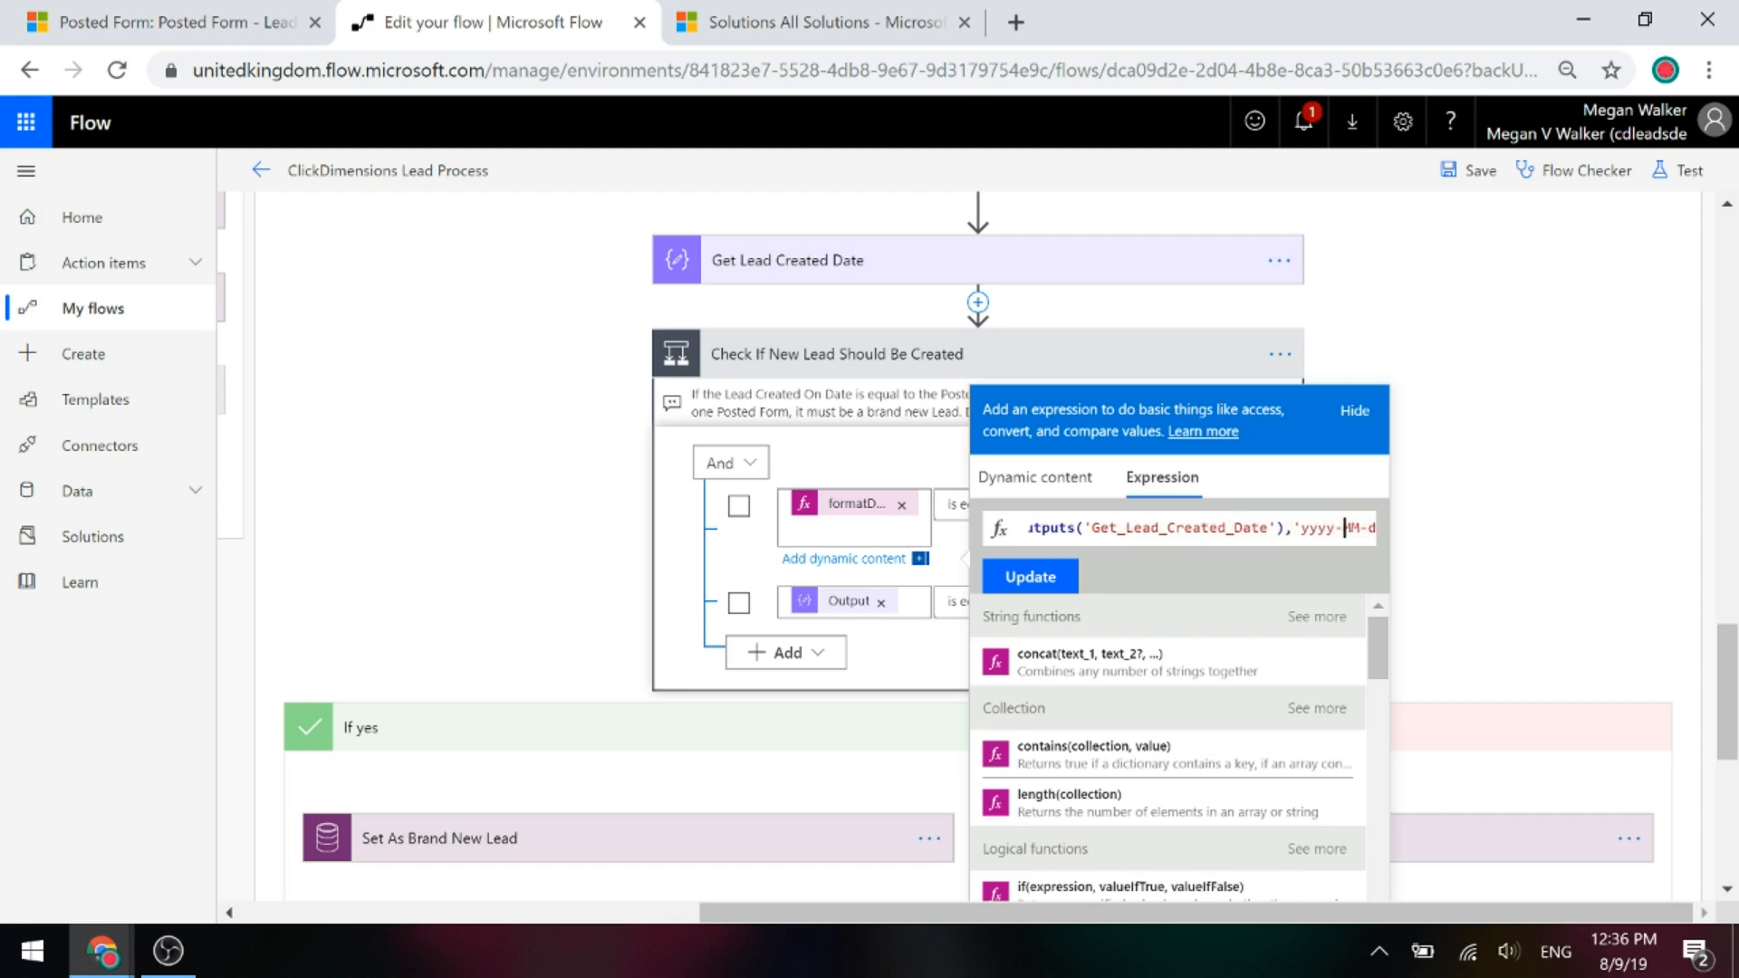
key("Right")
key("Right")
key("Right")
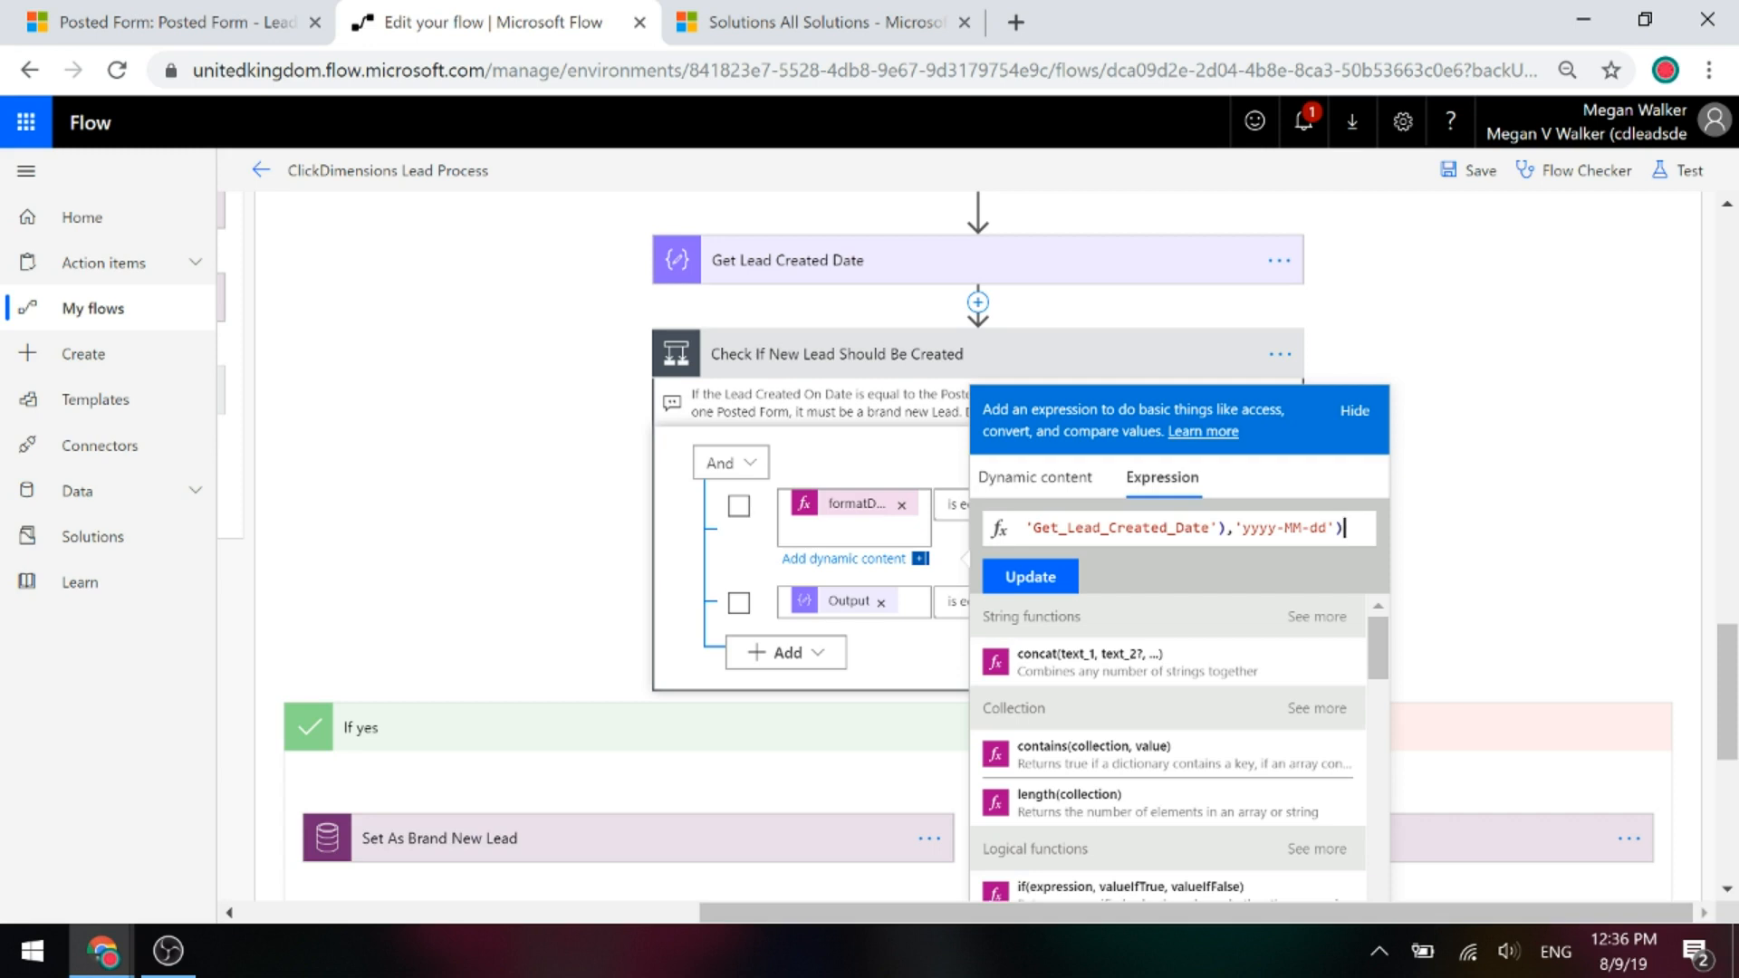
left_click(1502, 468)
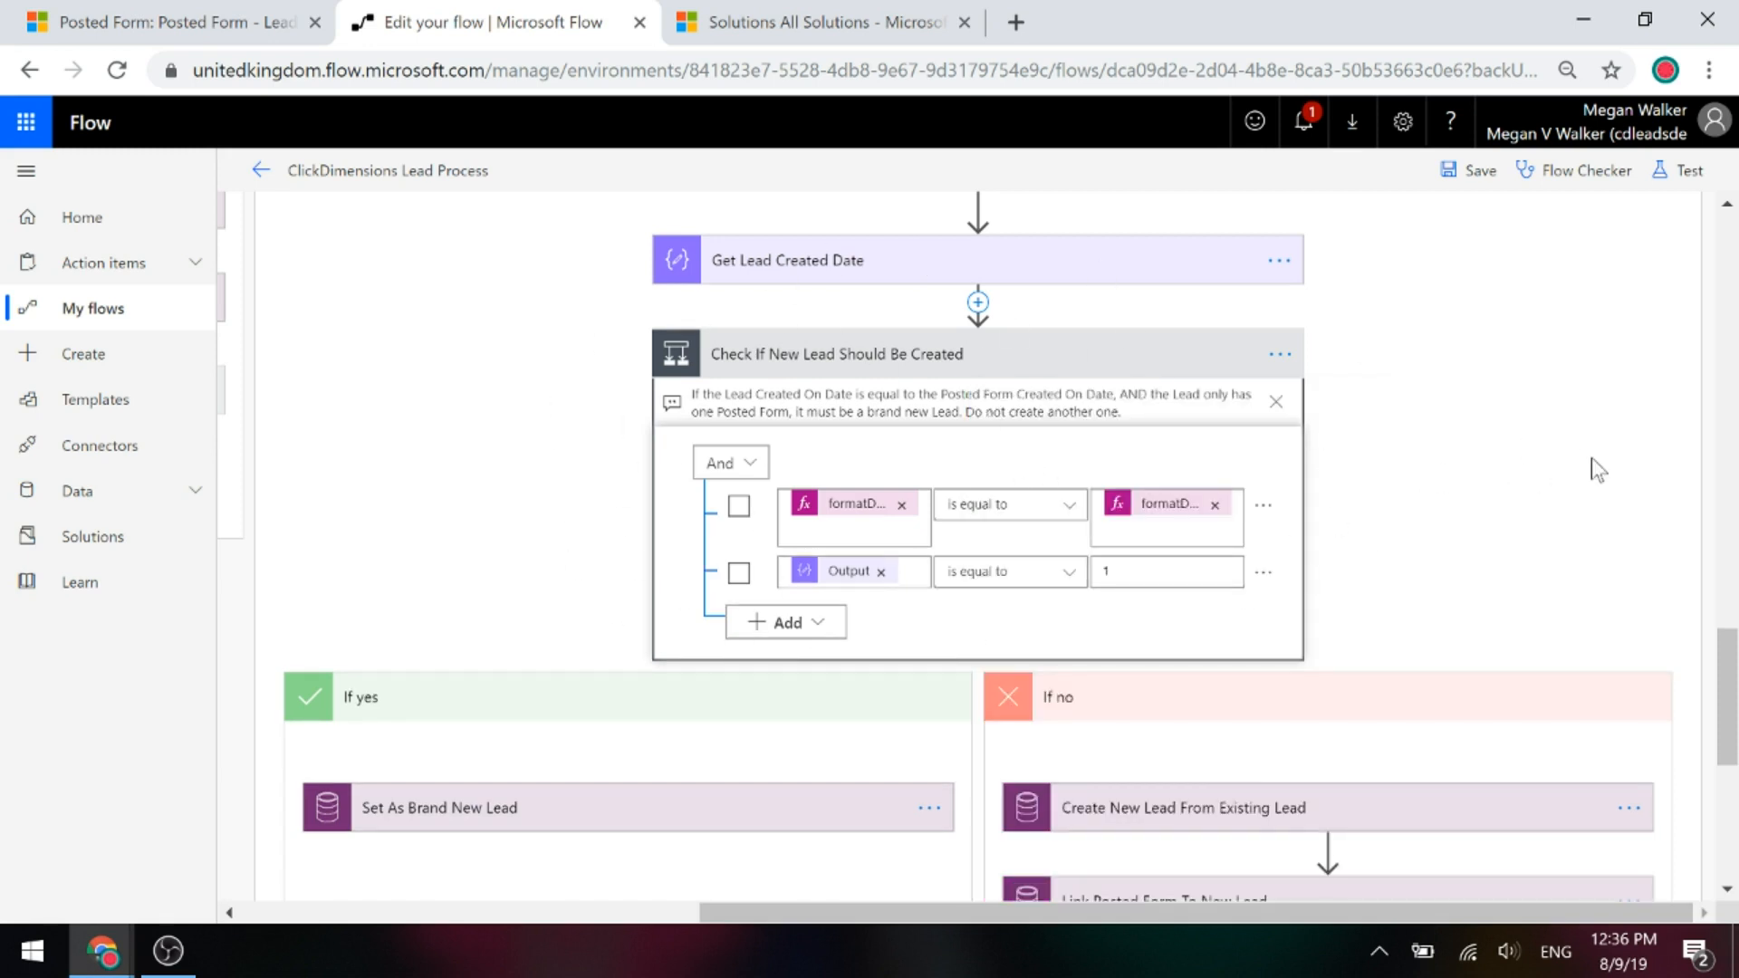
scroll(1490, 501, "down", 2)
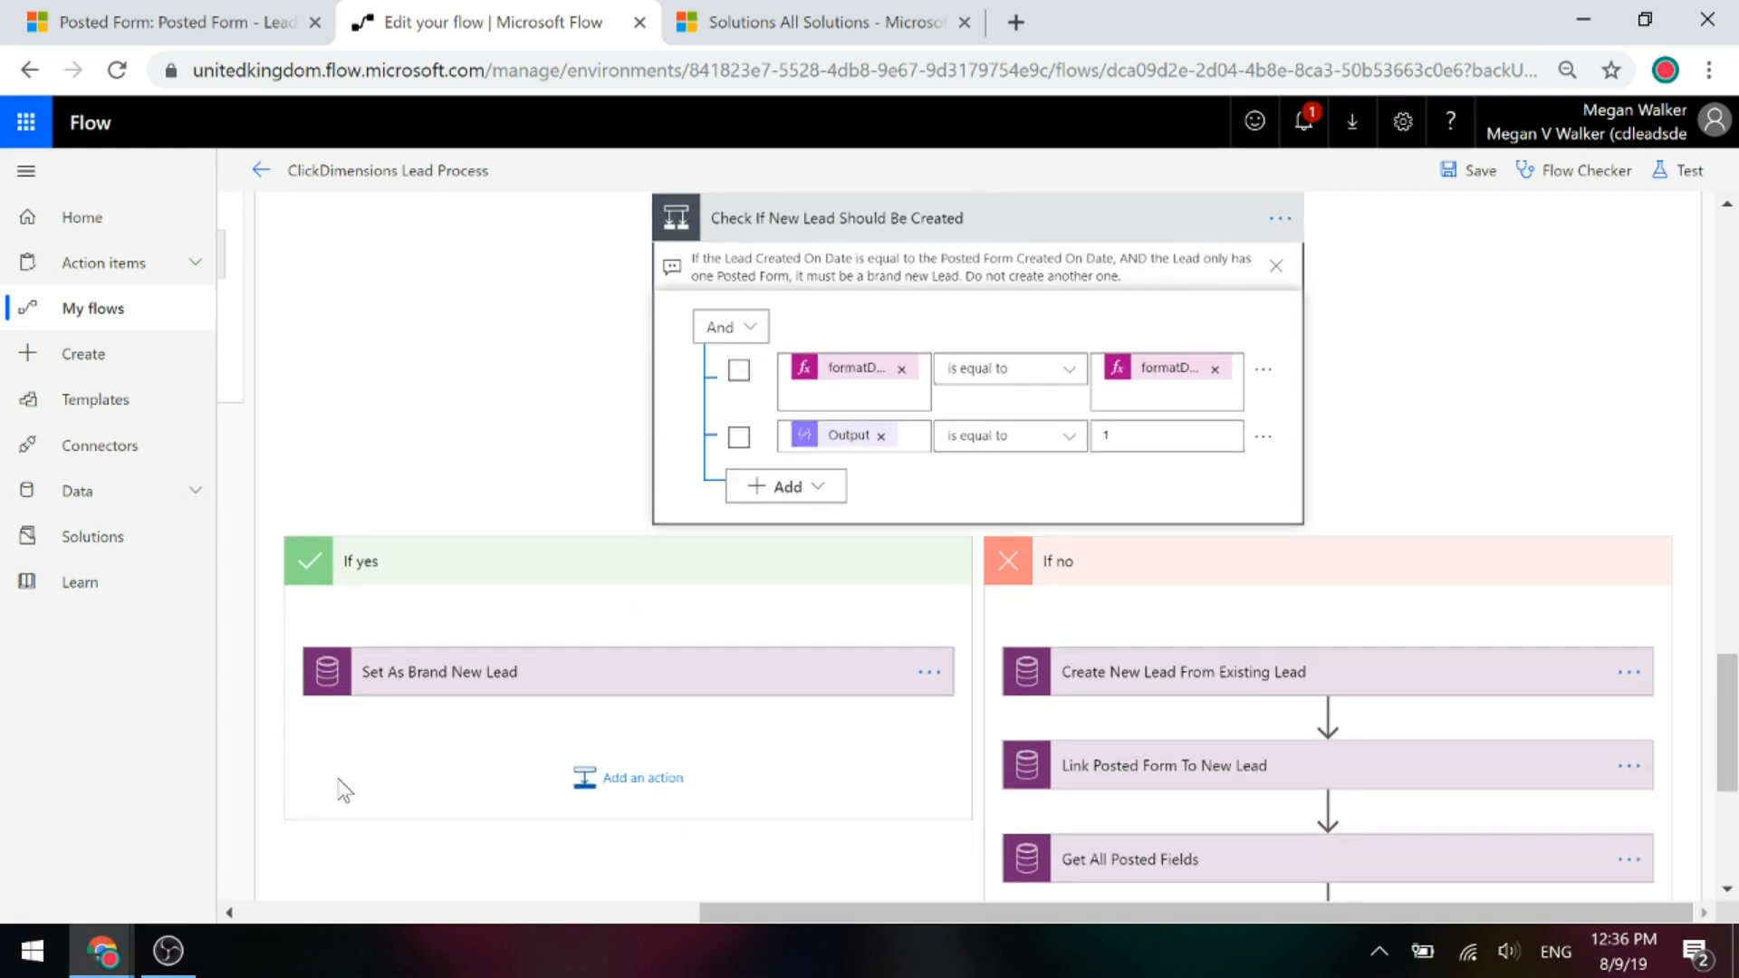
left_click(431, 690)
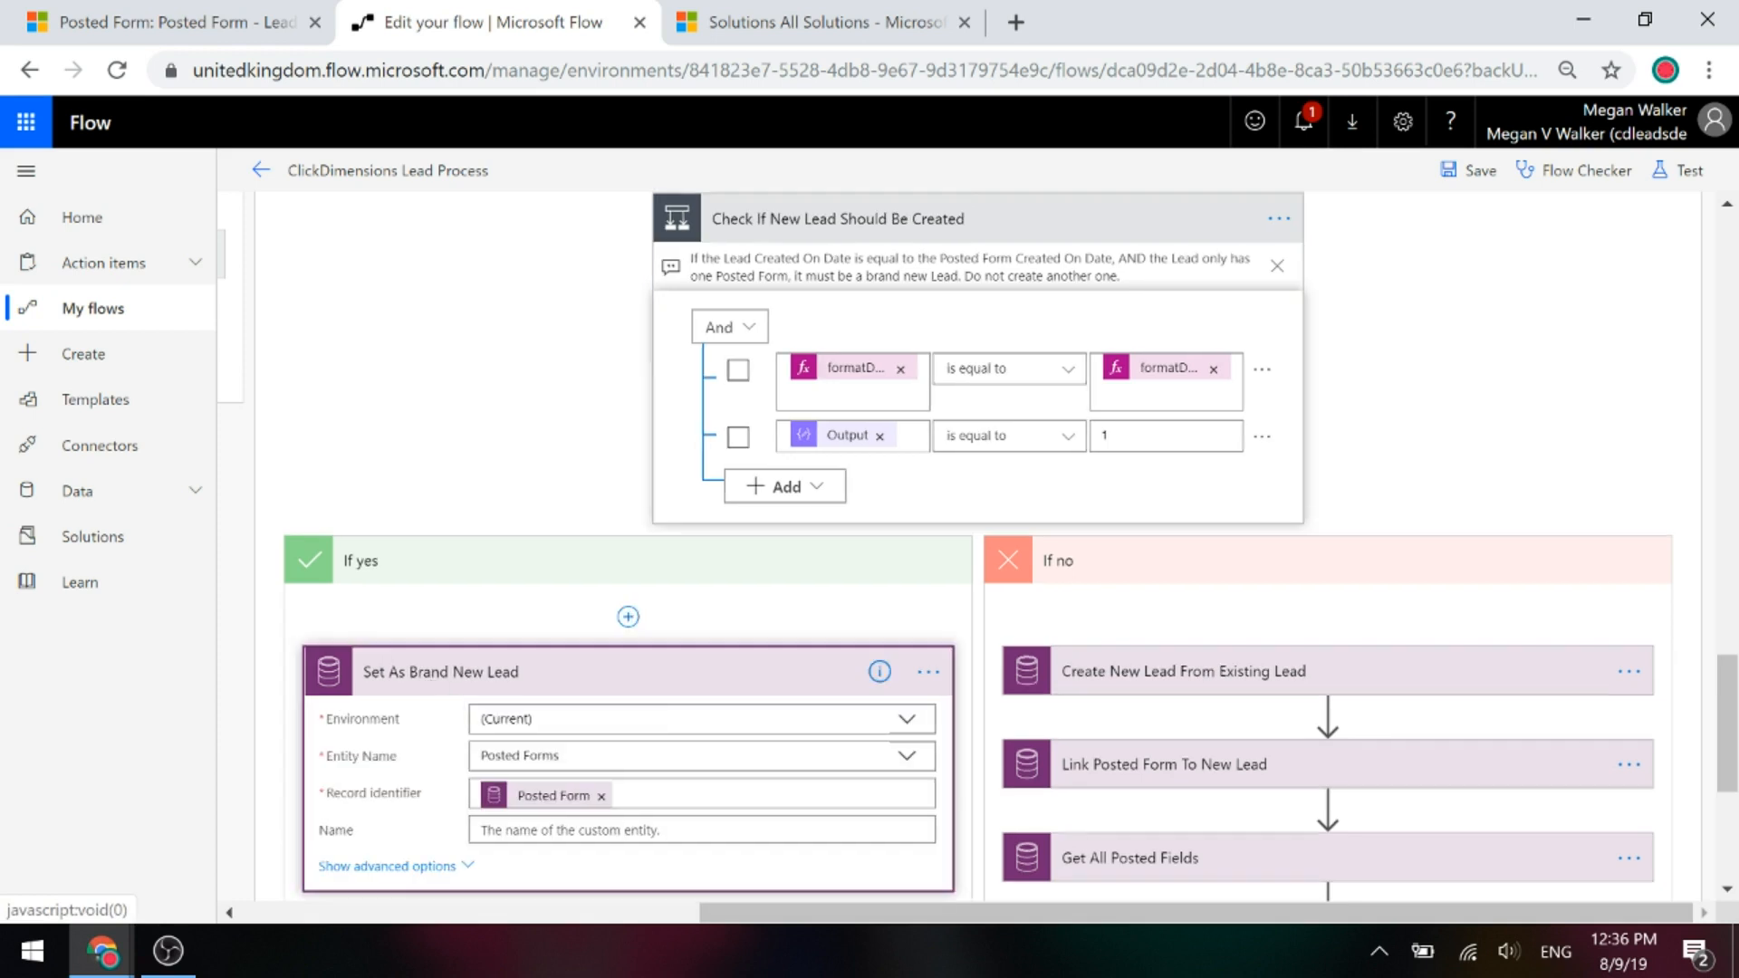
scroll(555, 730, "down", 4)
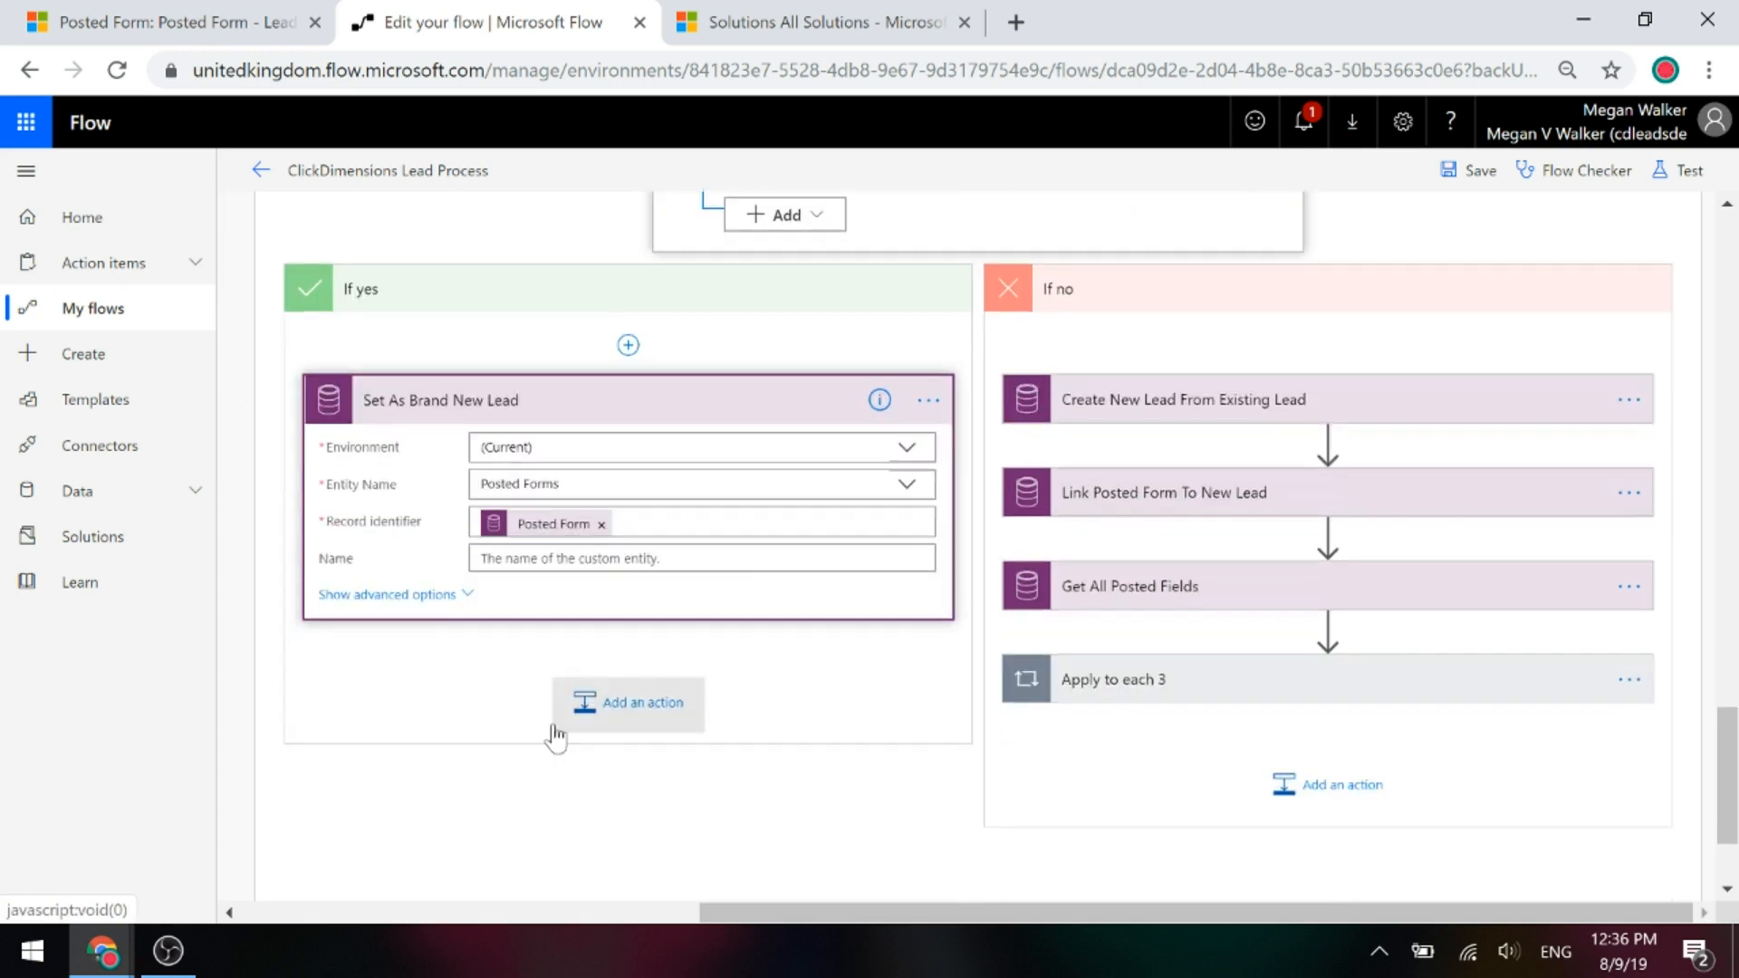
left_click(462, 602)
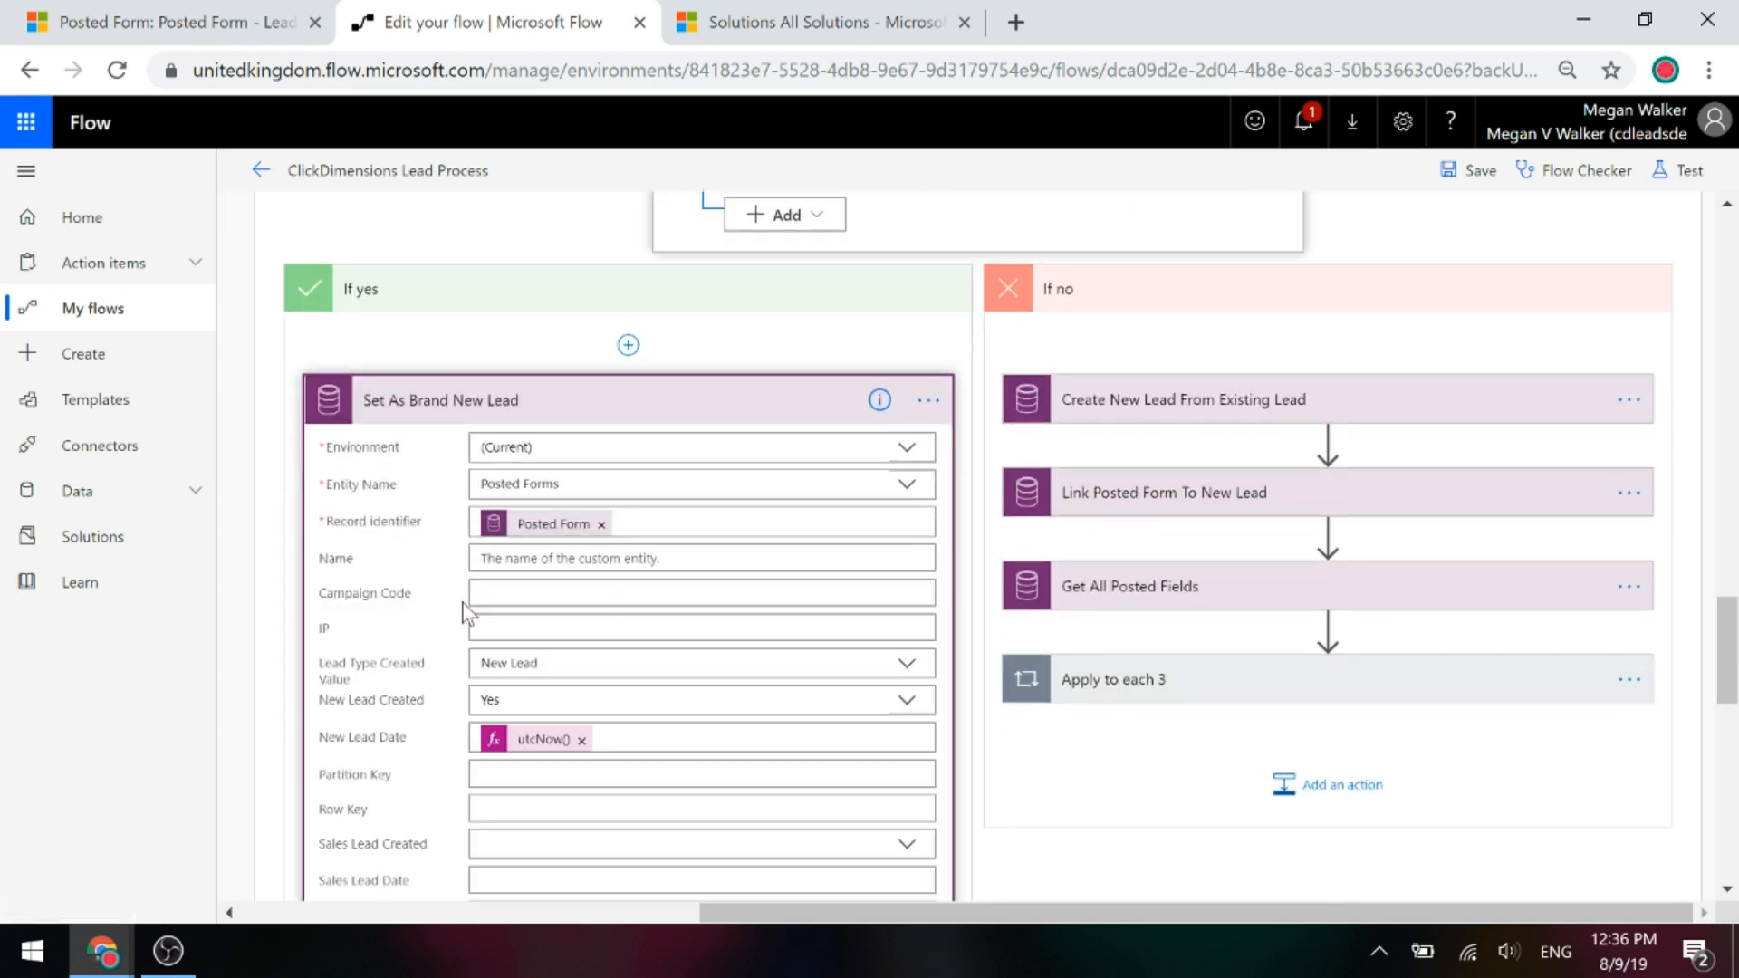
scroll(453, 634, "down", 2)
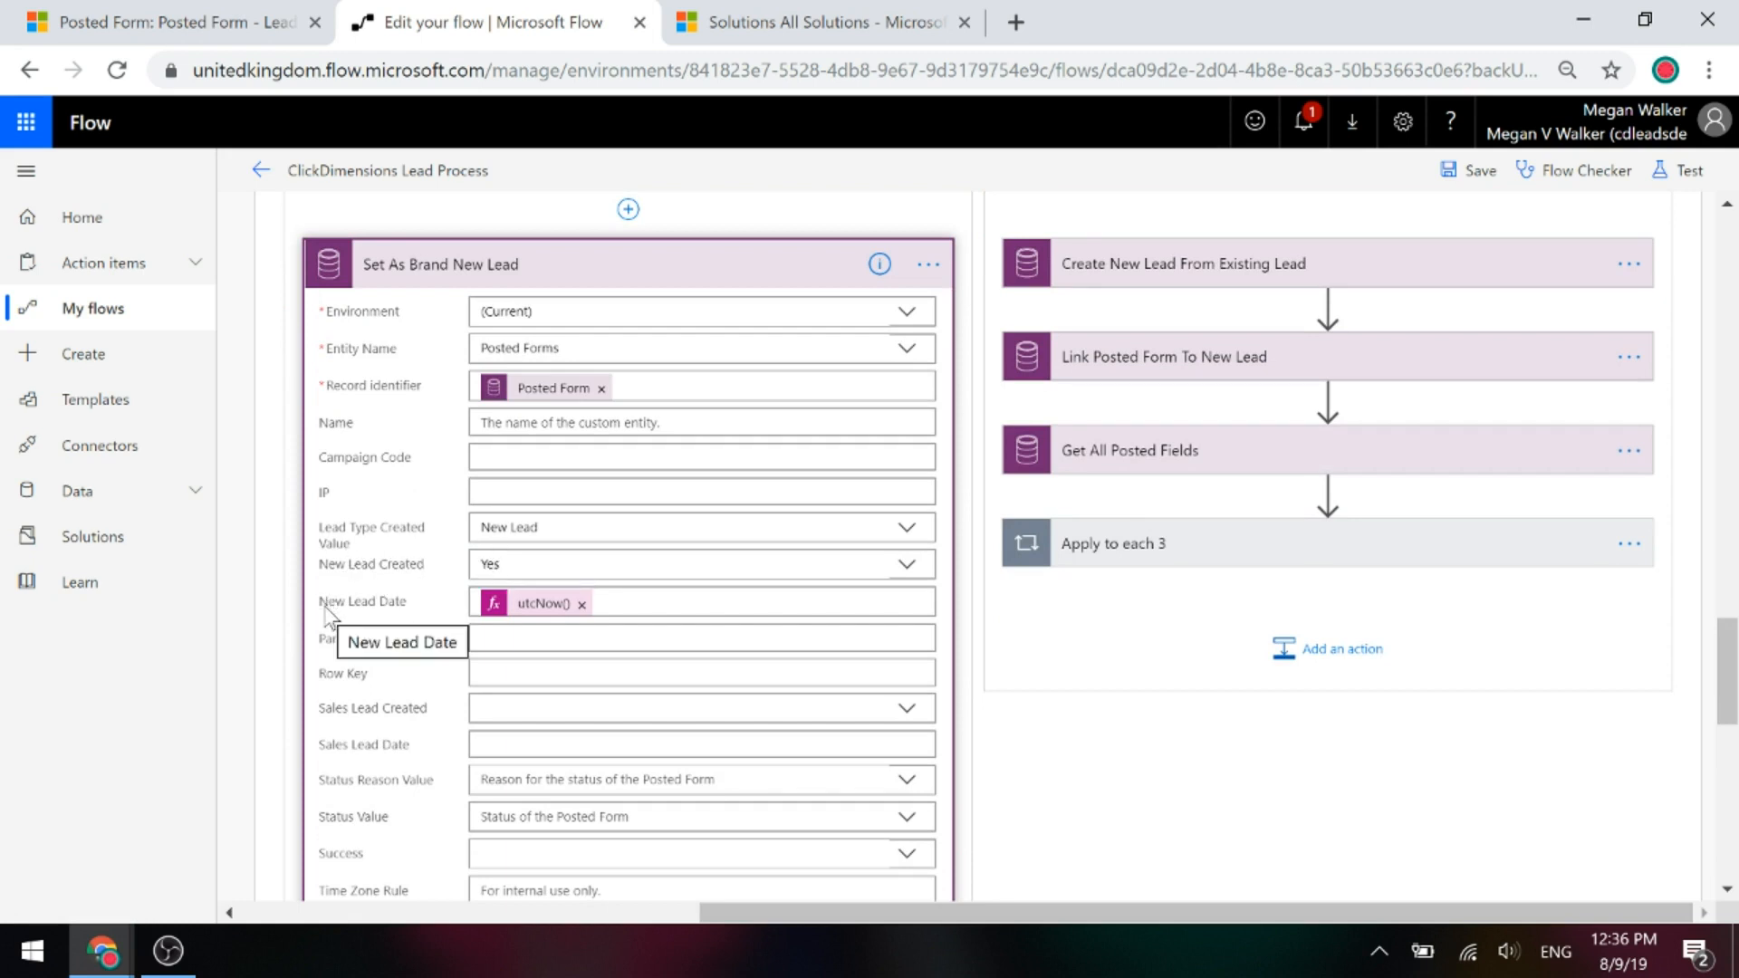
left_click(511, 615)
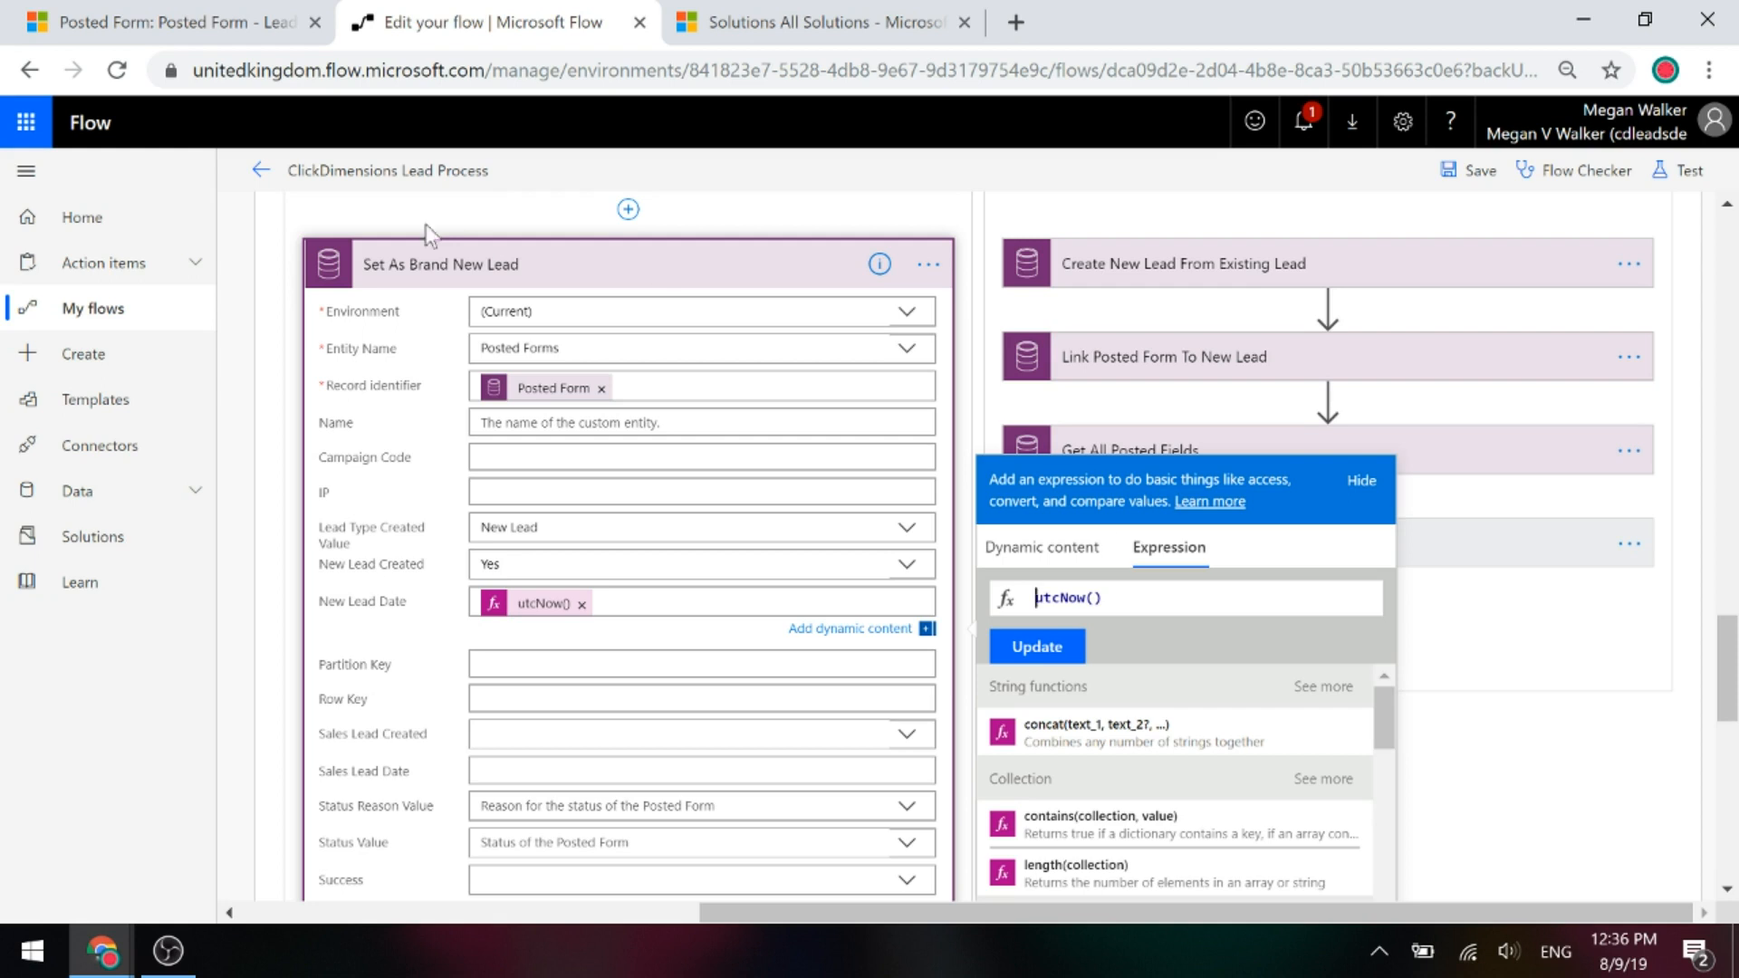
left_click(440, 266)
scroll(752, 643, "up", 3)
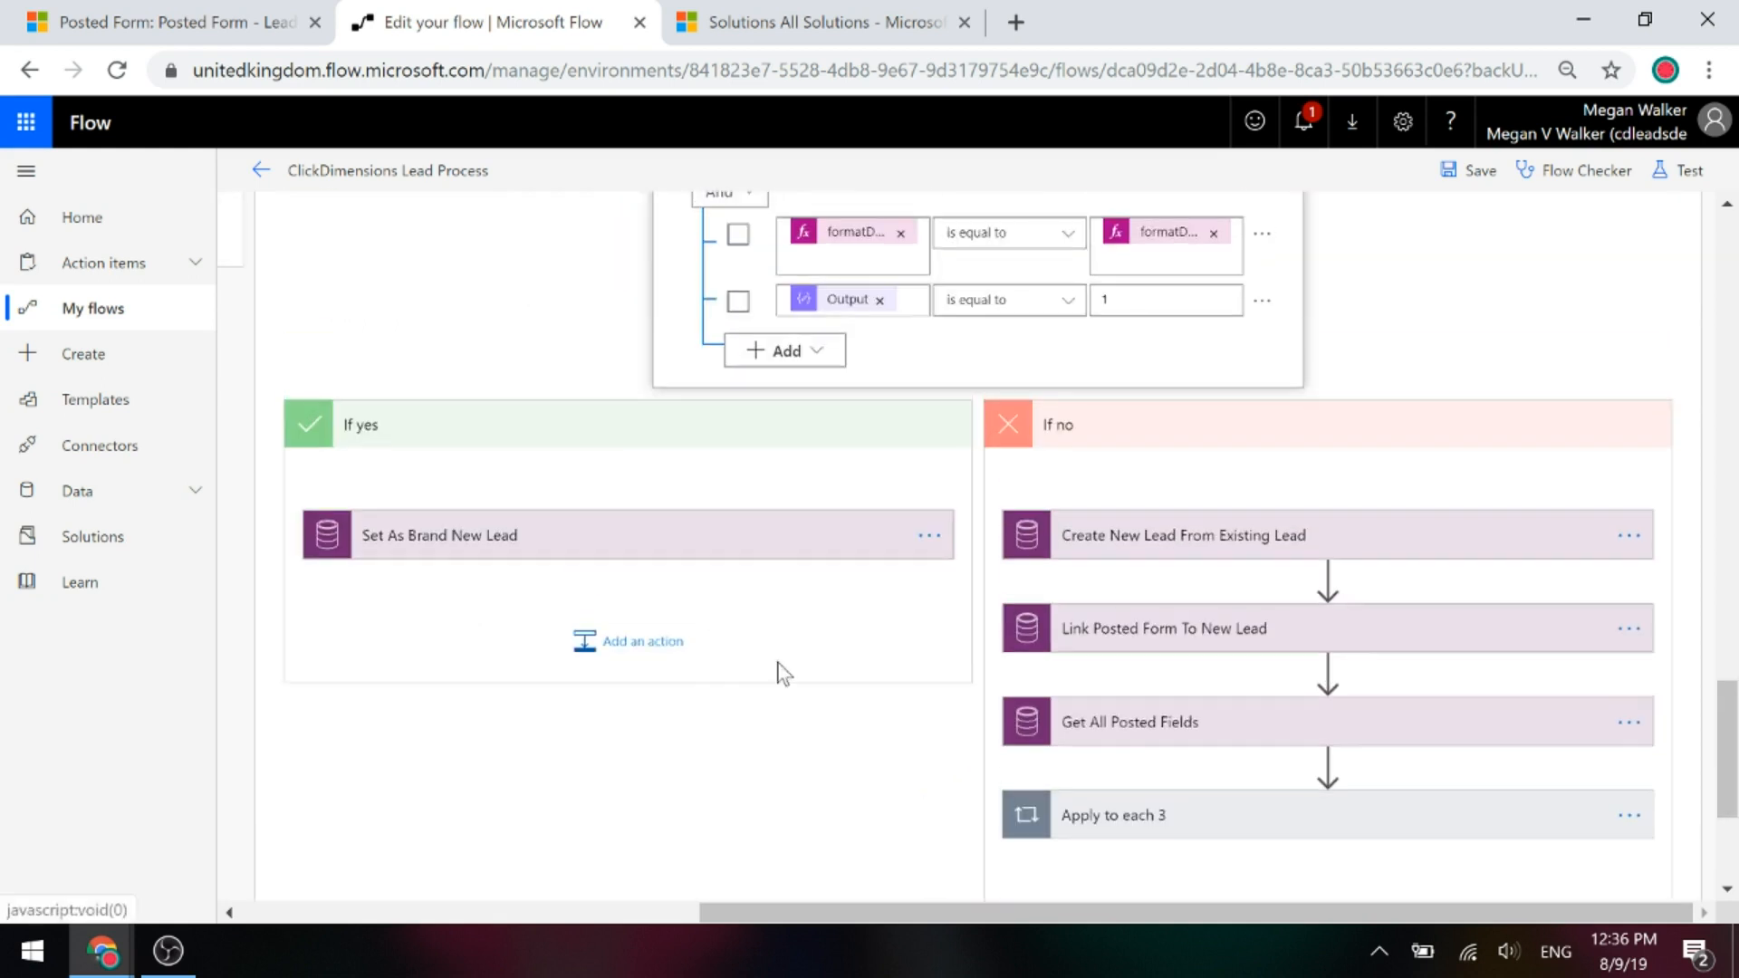
Expand the Create New Lead From Existing Lead step and review its fields.
left_click(1237, 550)
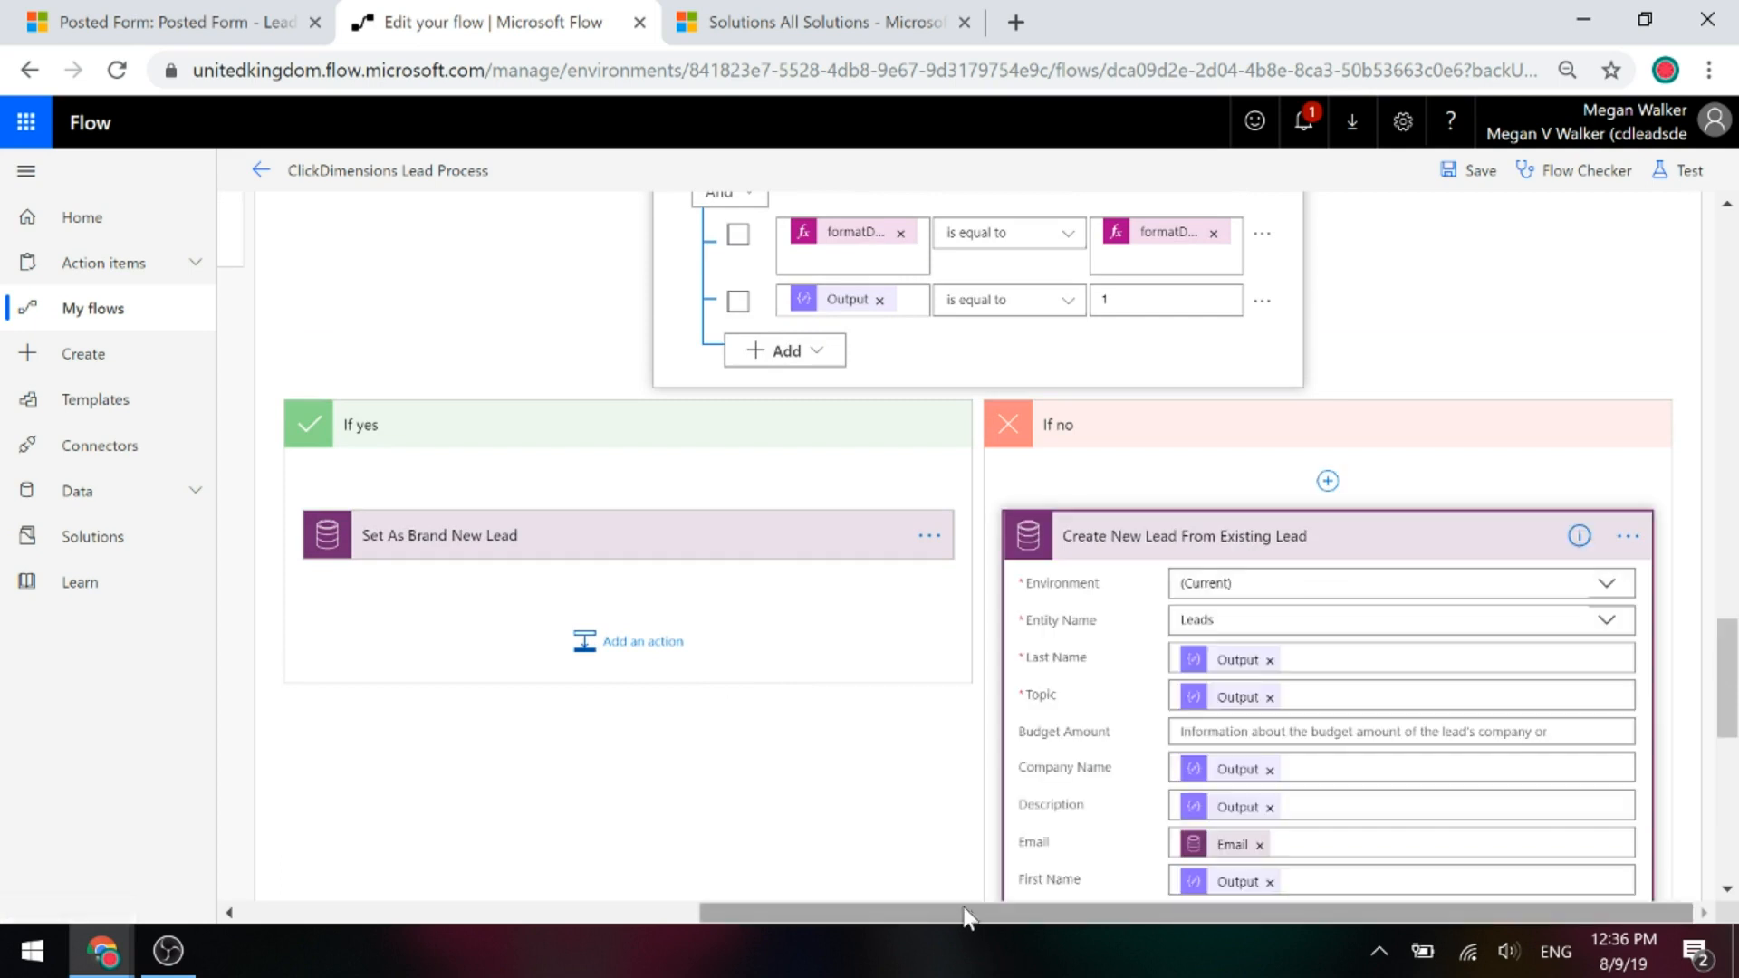
scroll(1640, 736, "down", 2)
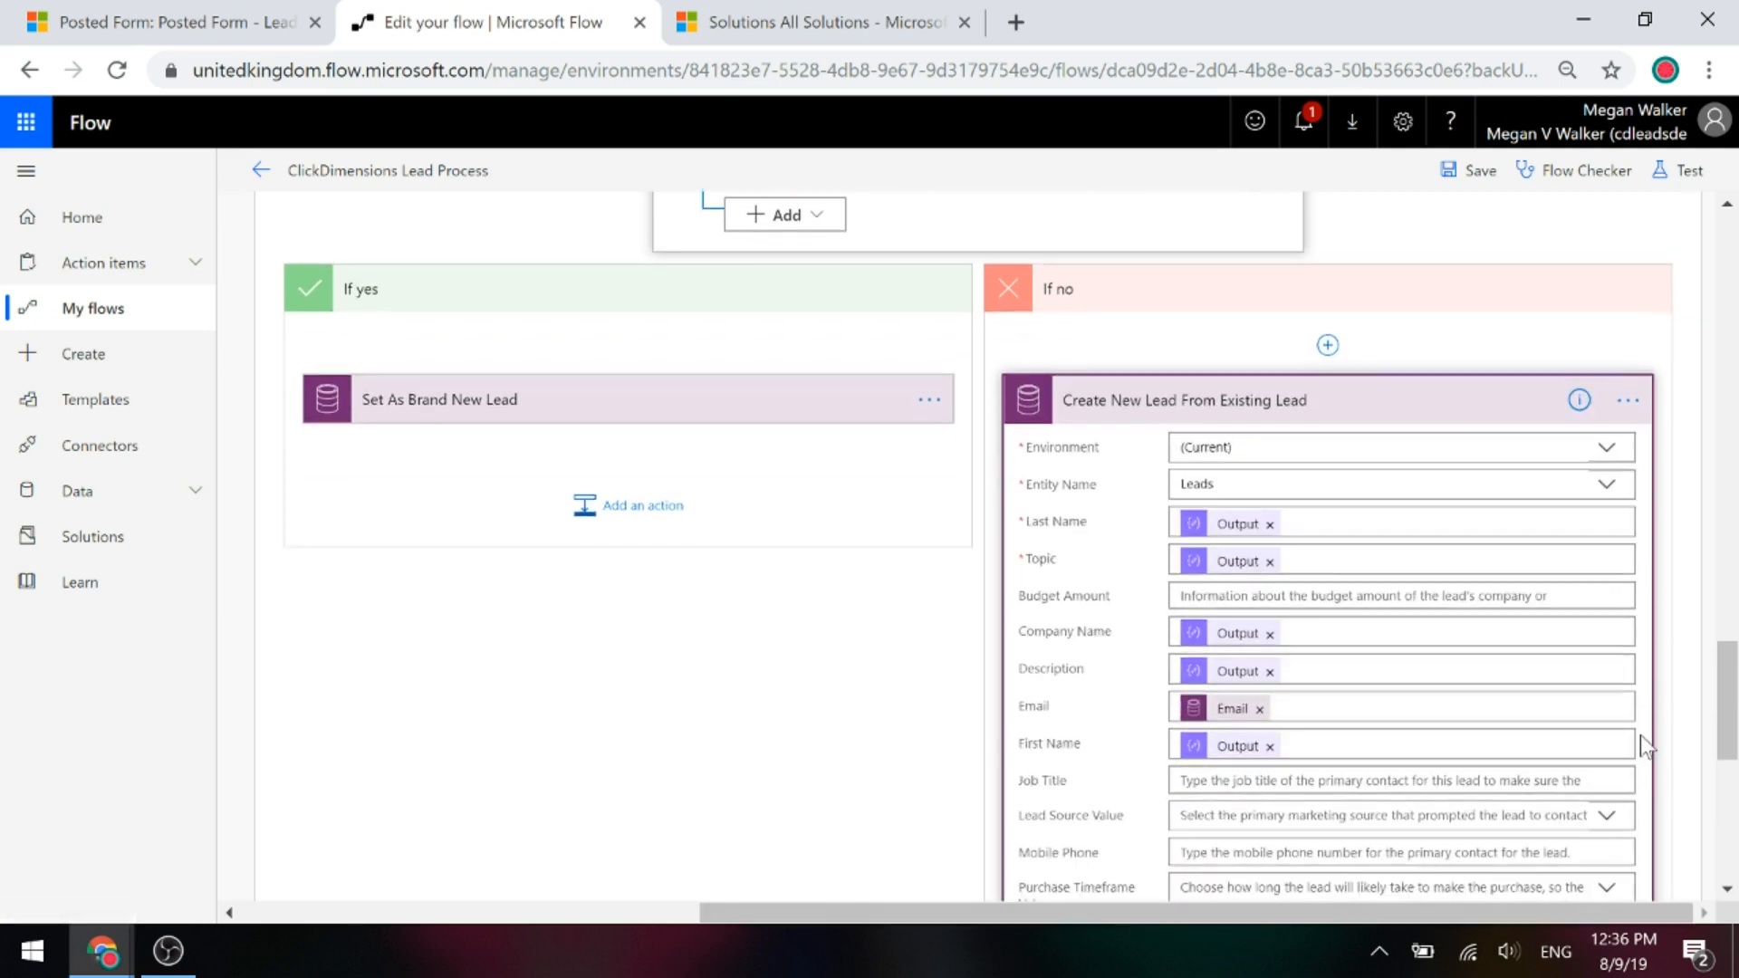
scroll(986, 580, "down", 2)
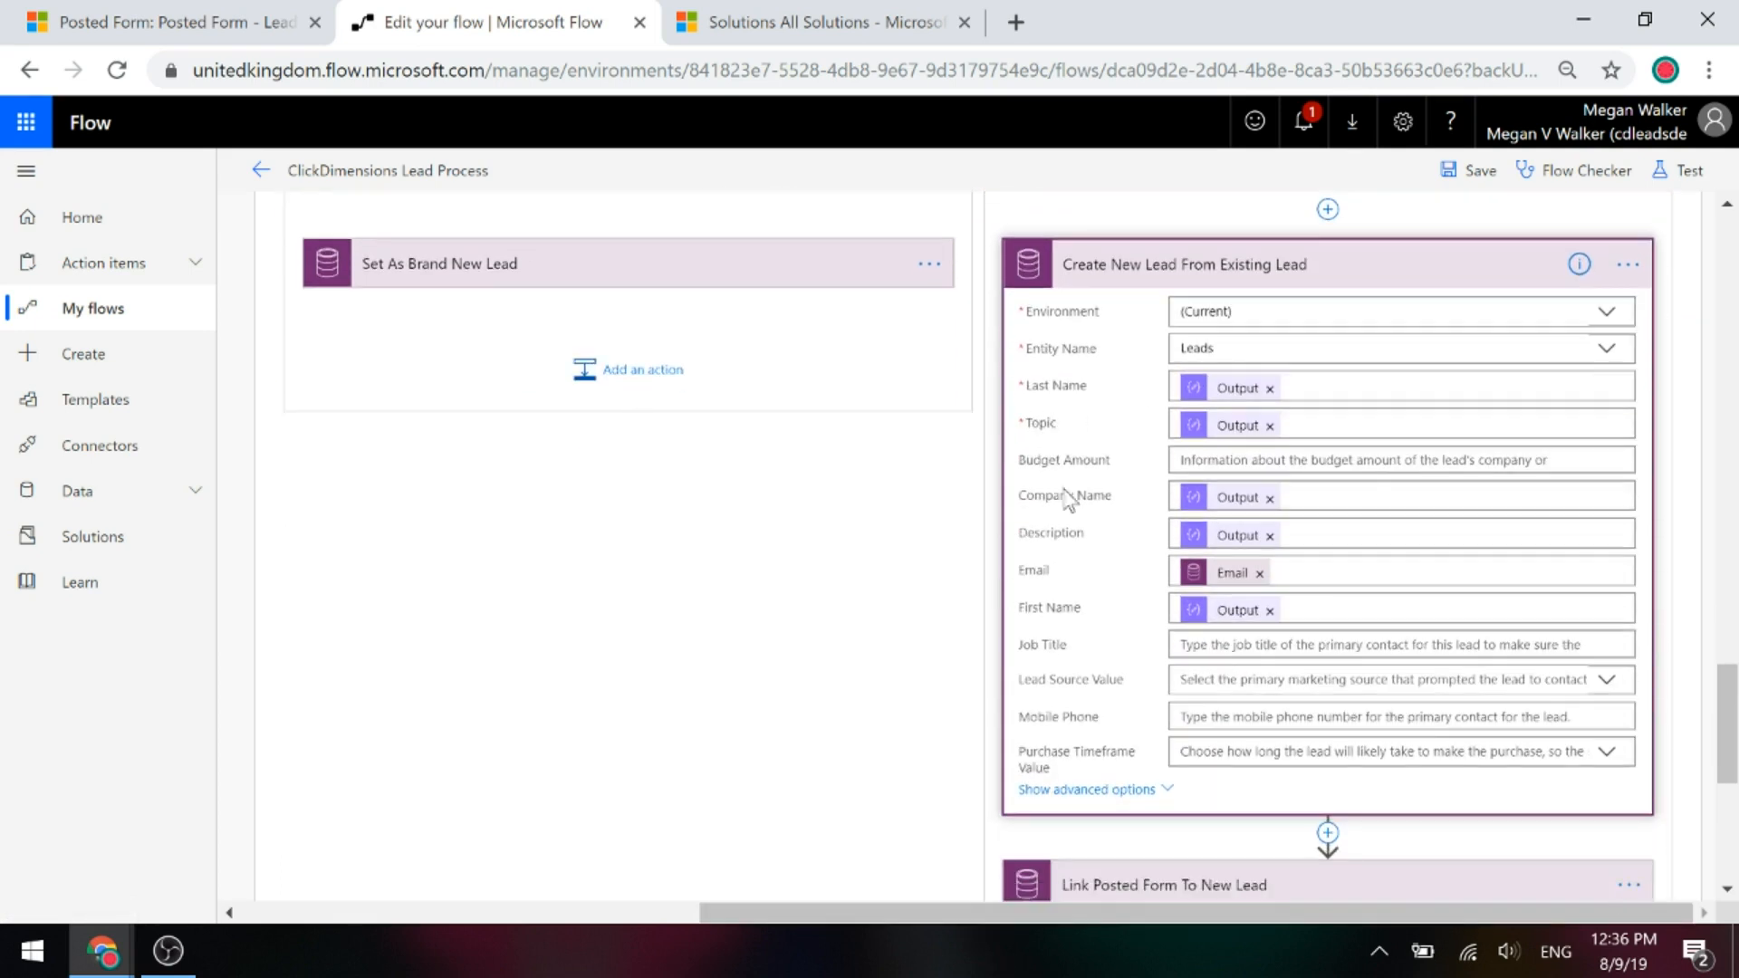
mouse_move(1209, 394)
mouse_move(1208, 554)
scroll(1114, 665, "down", 3)
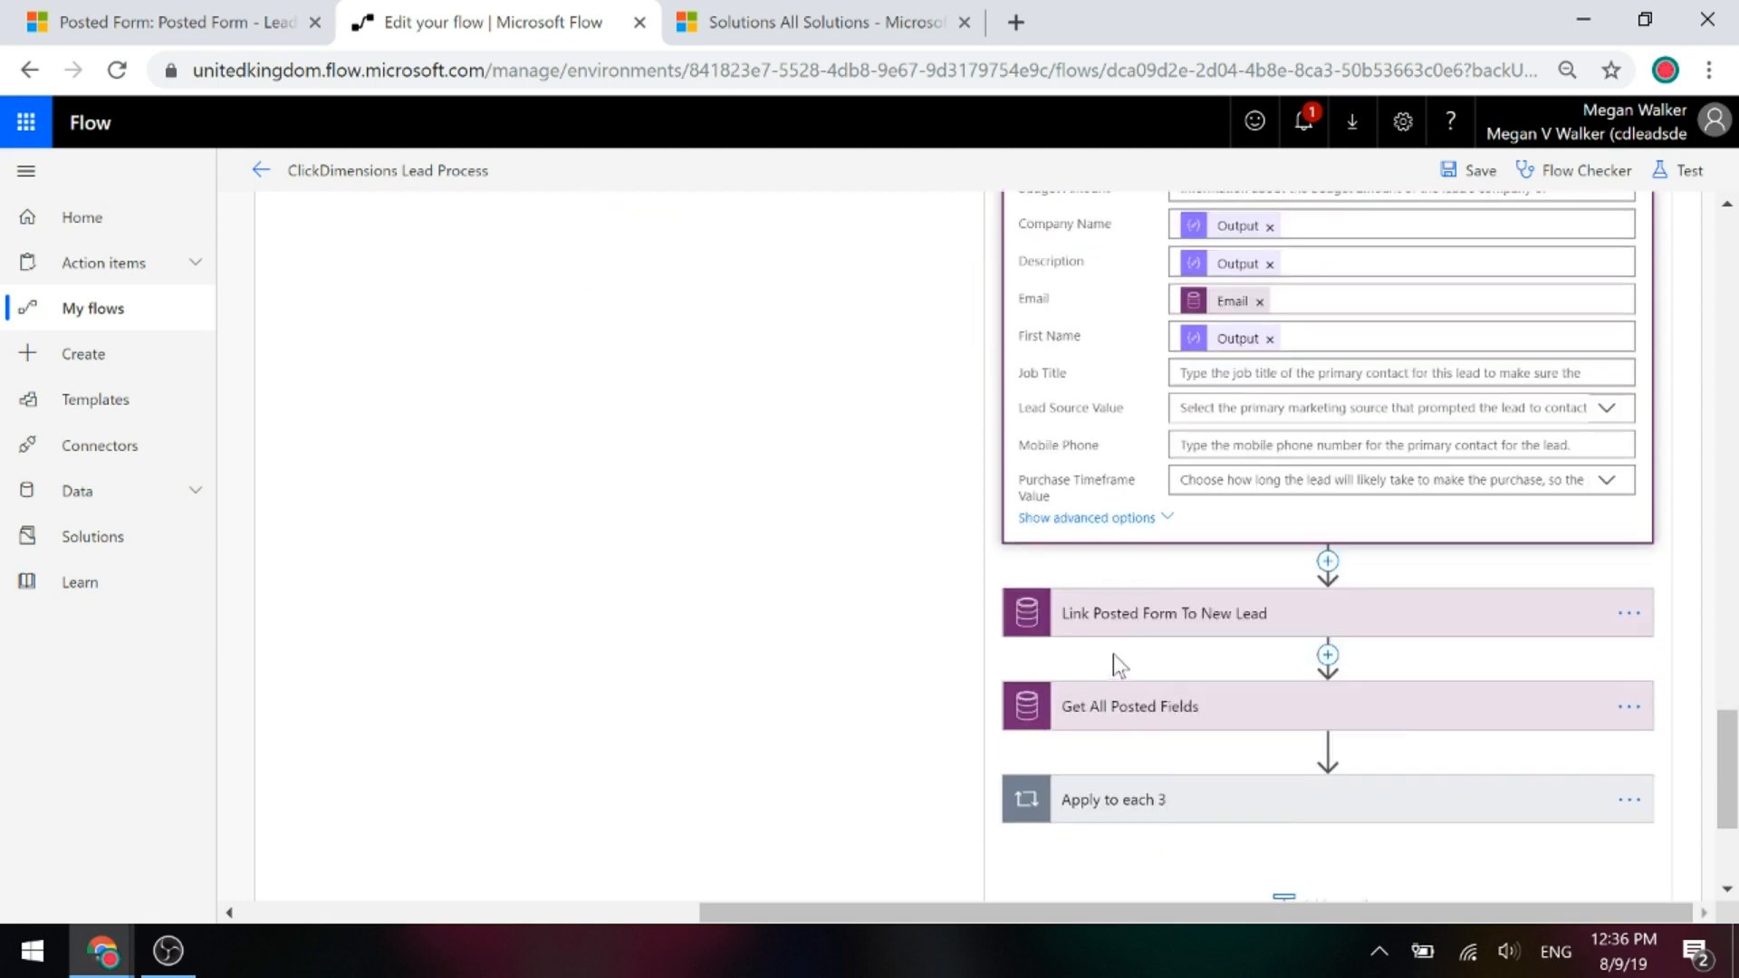
Show Link Posted Form To New Lead's advanced fields: Sales Lead type, created Yes, date utcNow().
left_click(1128, 616)
scroll(1168, 652, "down", 3)
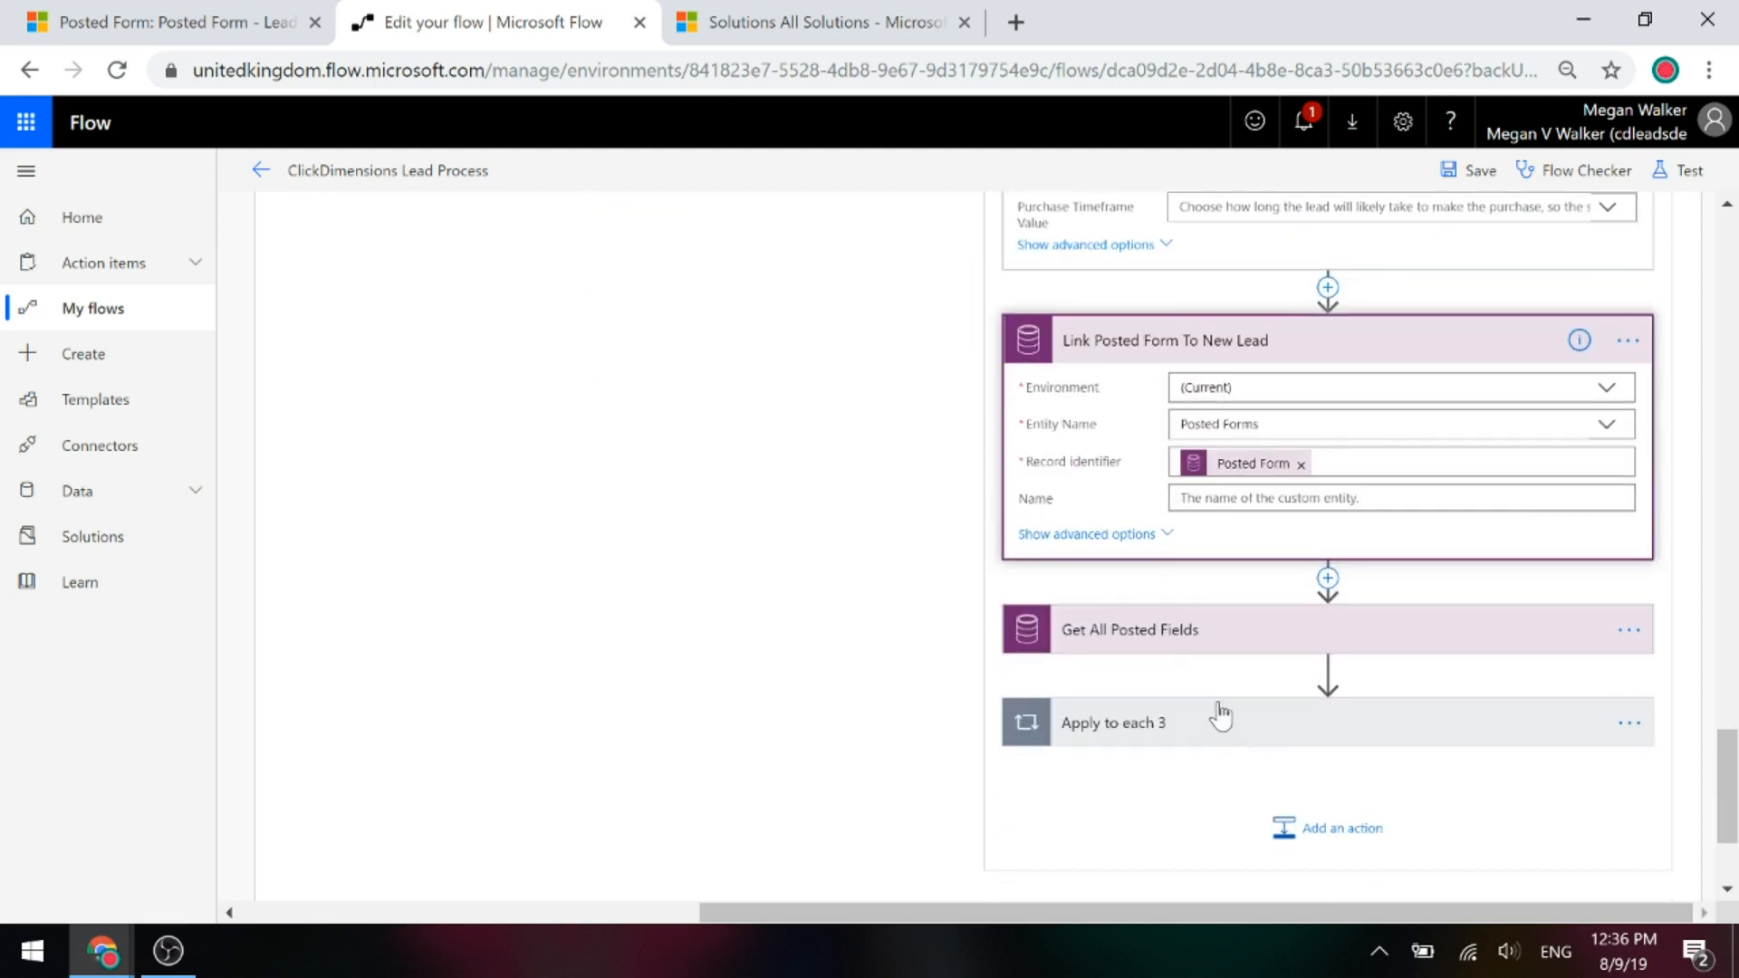
left_click(1156, 540)
scroll(1123, 555, "down", 2)
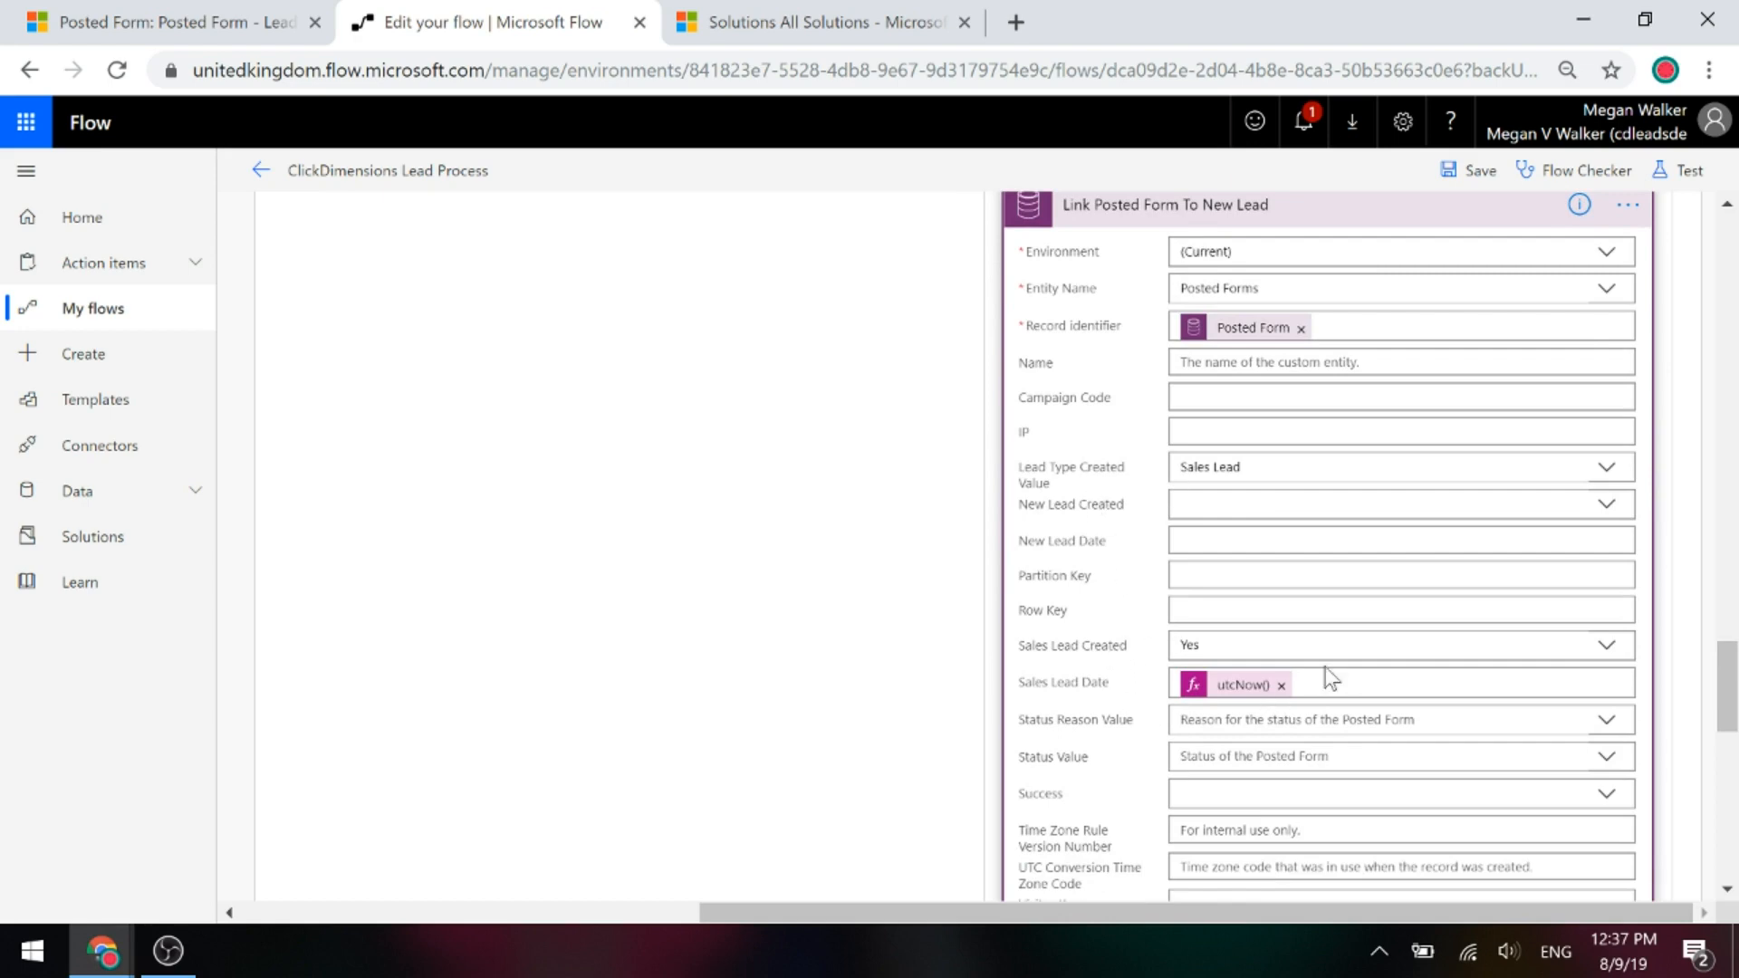
scroll(1161, 693, "down", 5)
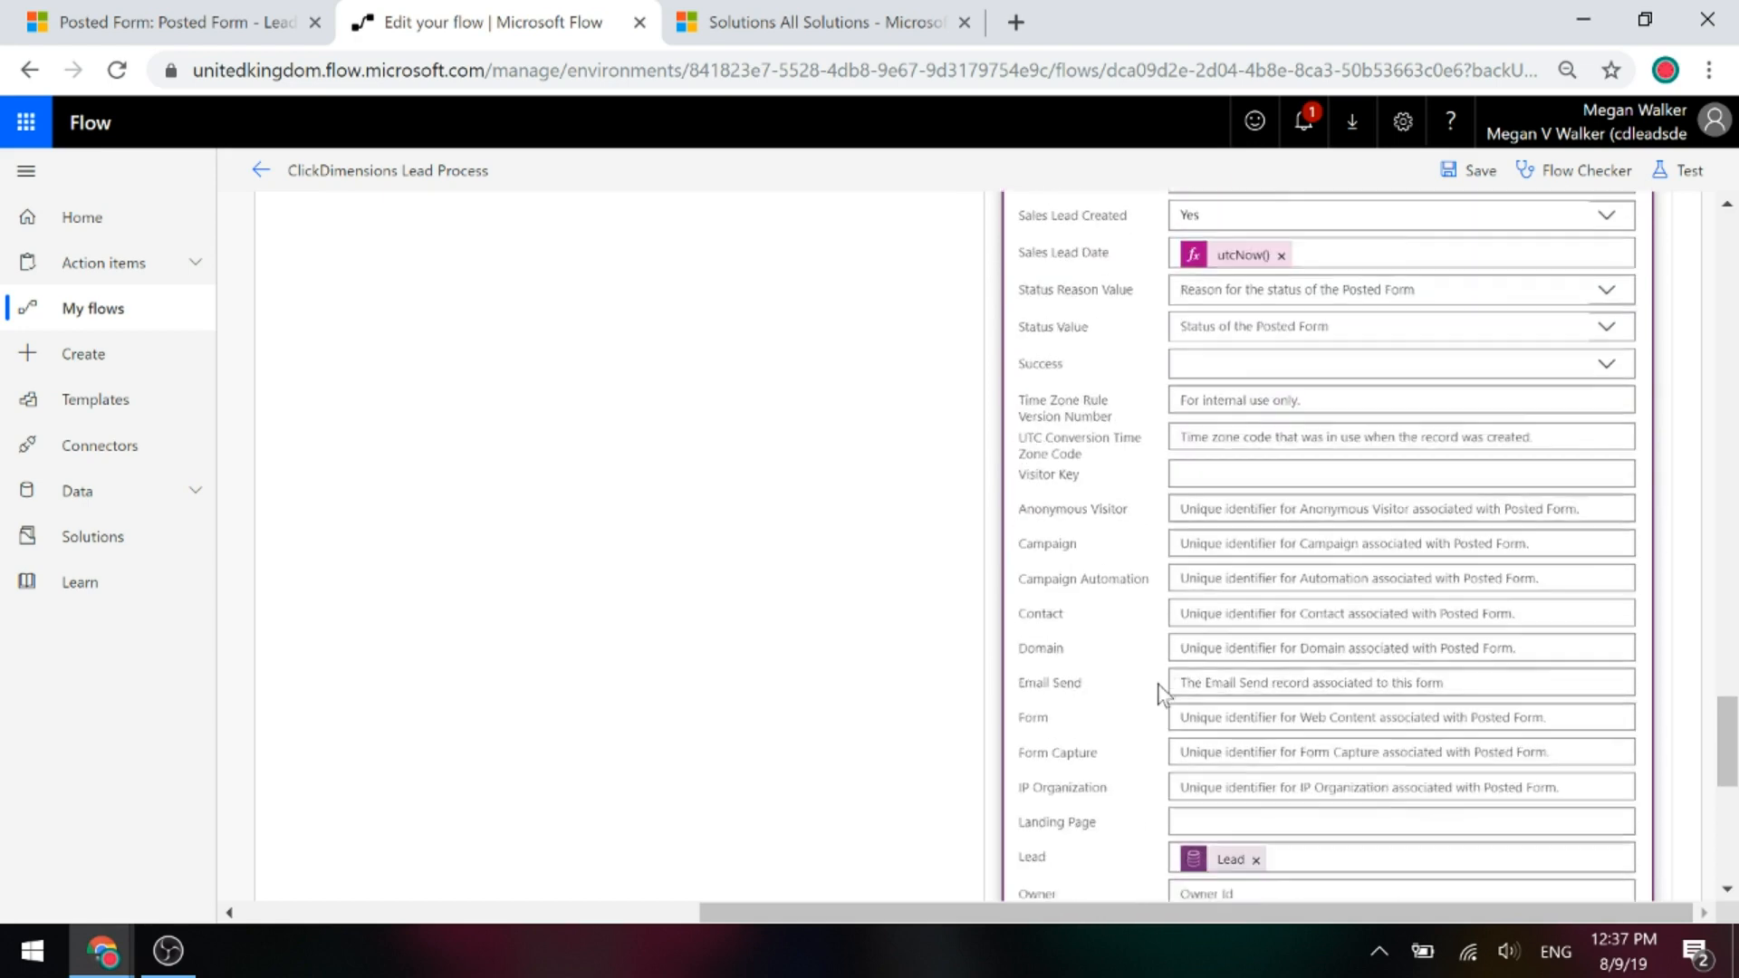
scroll(1161, 693, "down", 5)
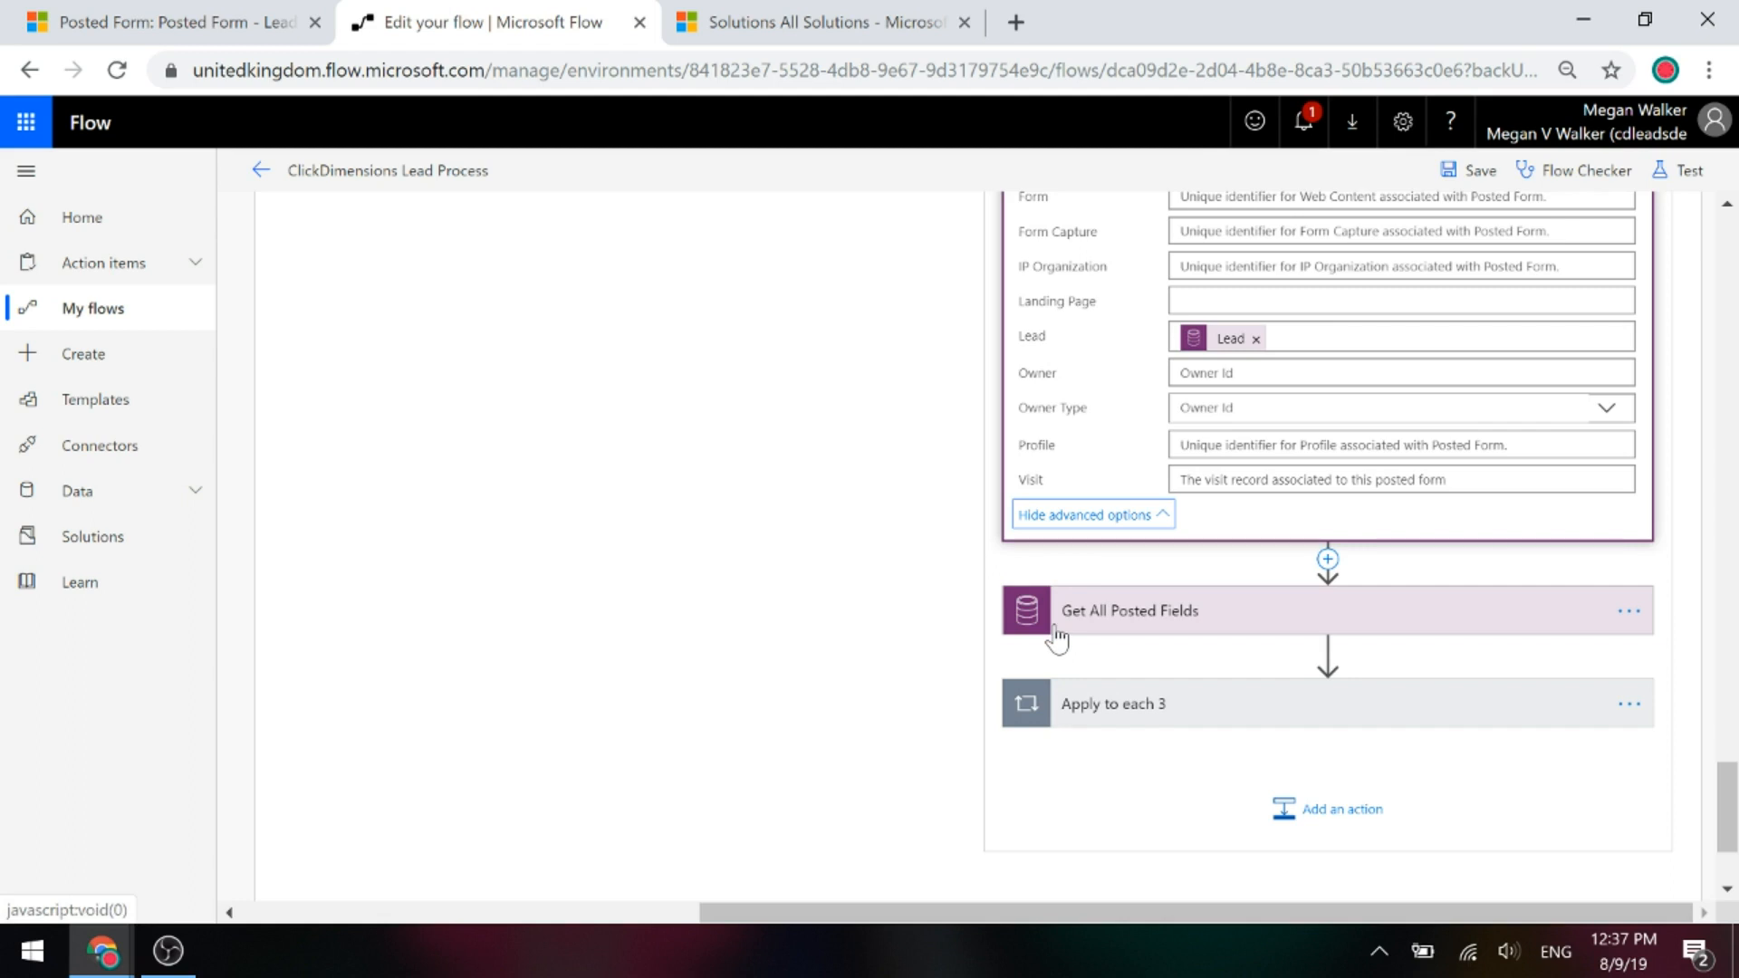
Open the Basic Online Form's embed-as-link URL to show the live Basic Web Form.
mouse_move(98, 971)
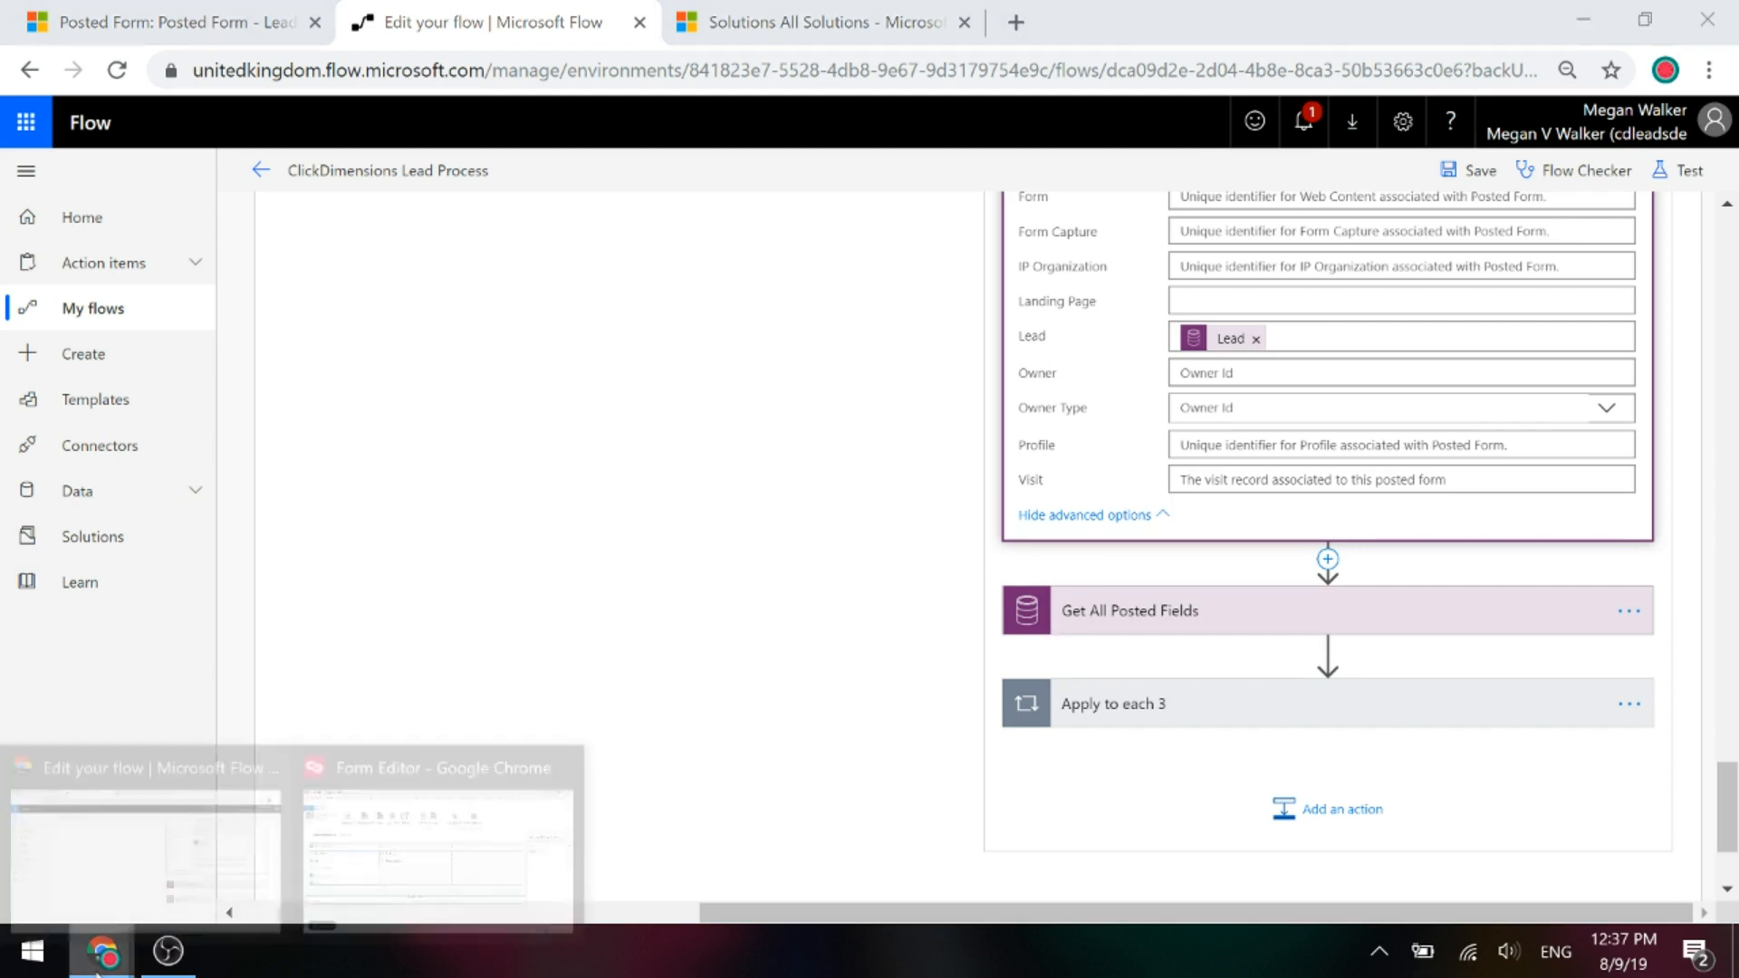
left_click(416, 906)
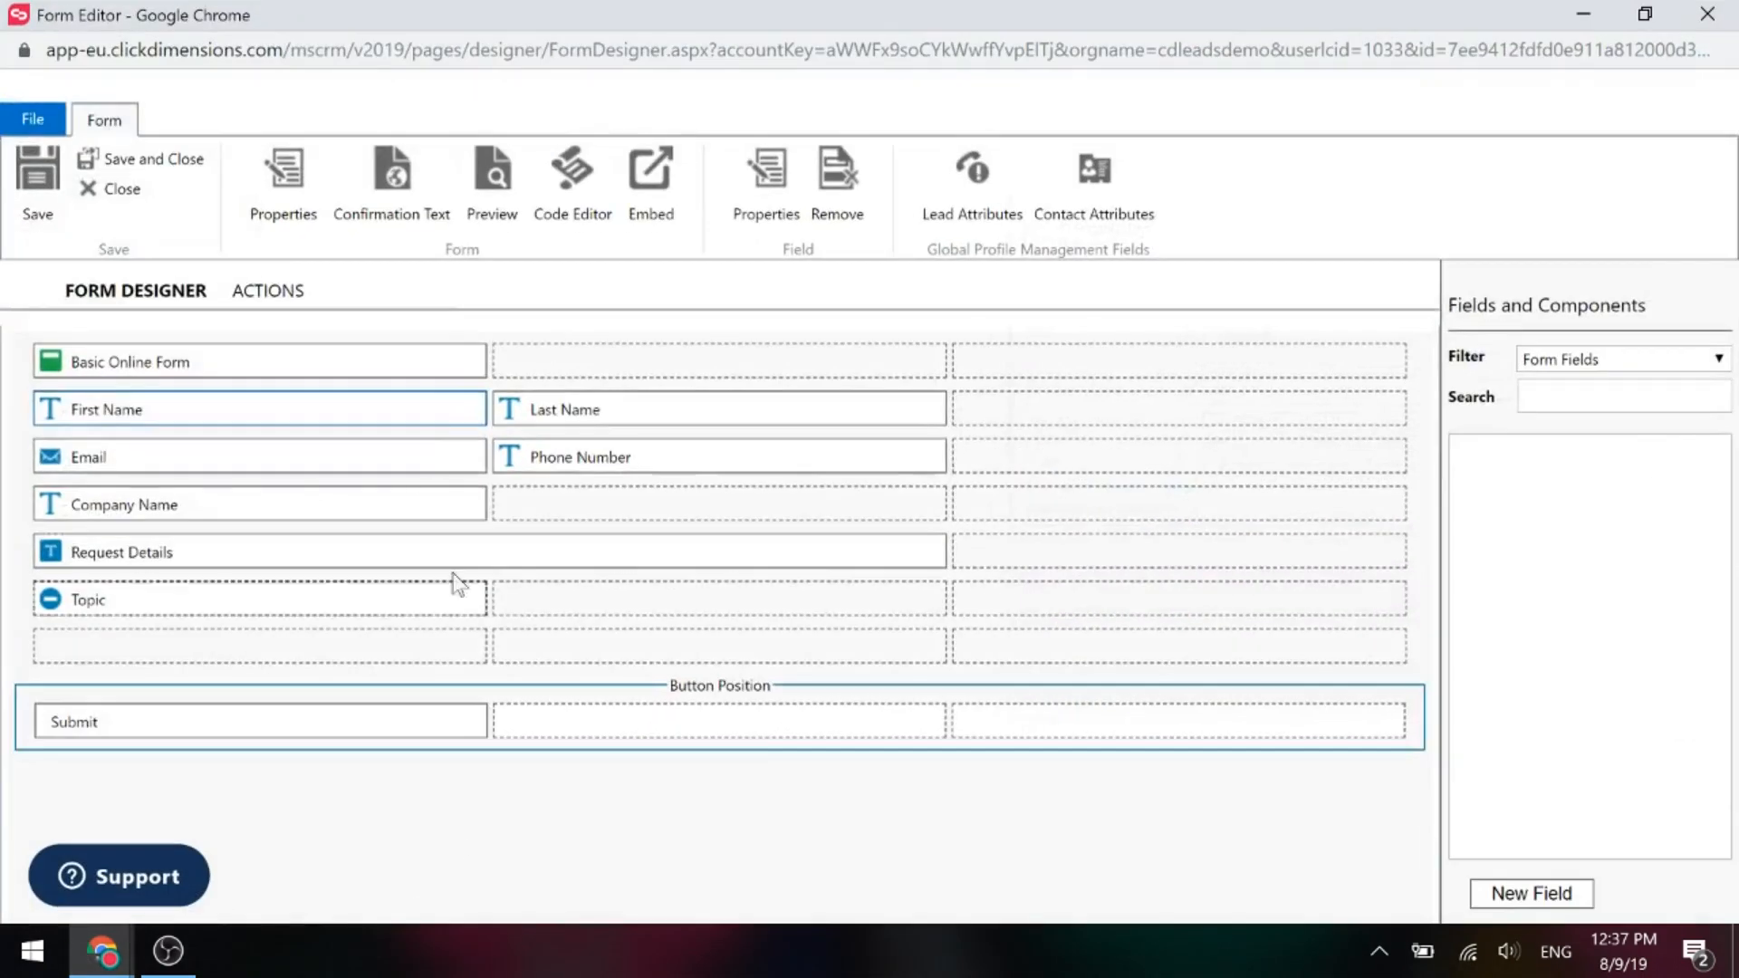
left_click(659, 219)
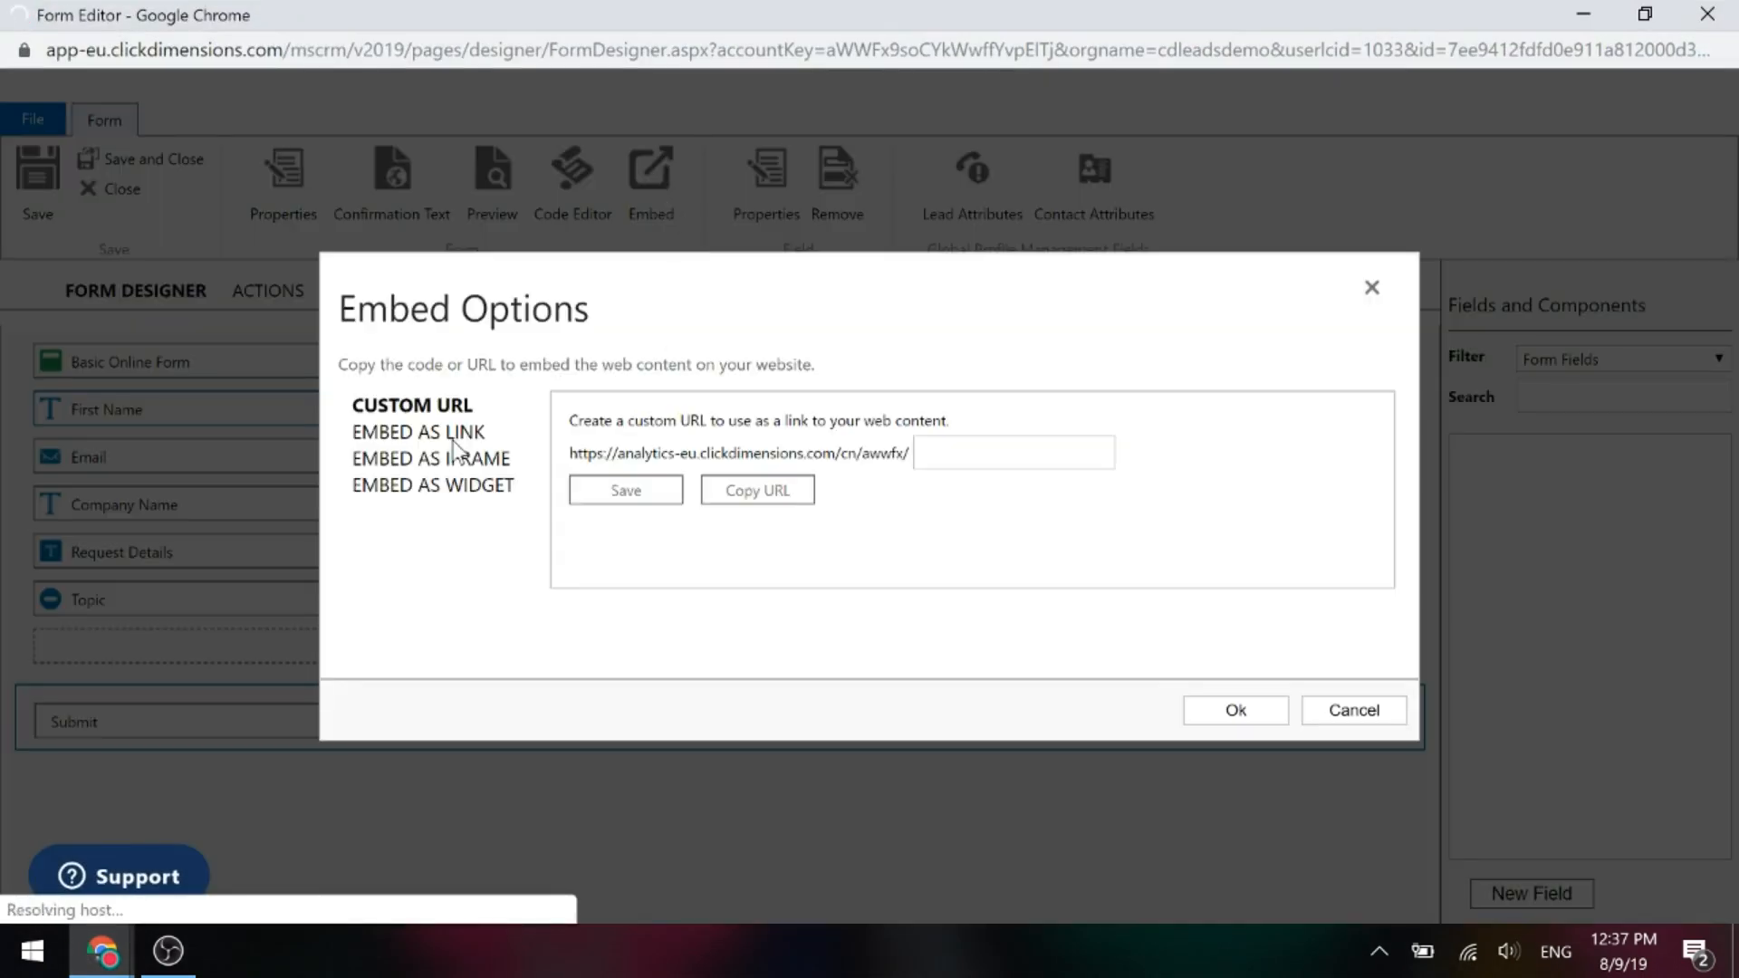
left_click(453, 437)
left_click(900, 457)
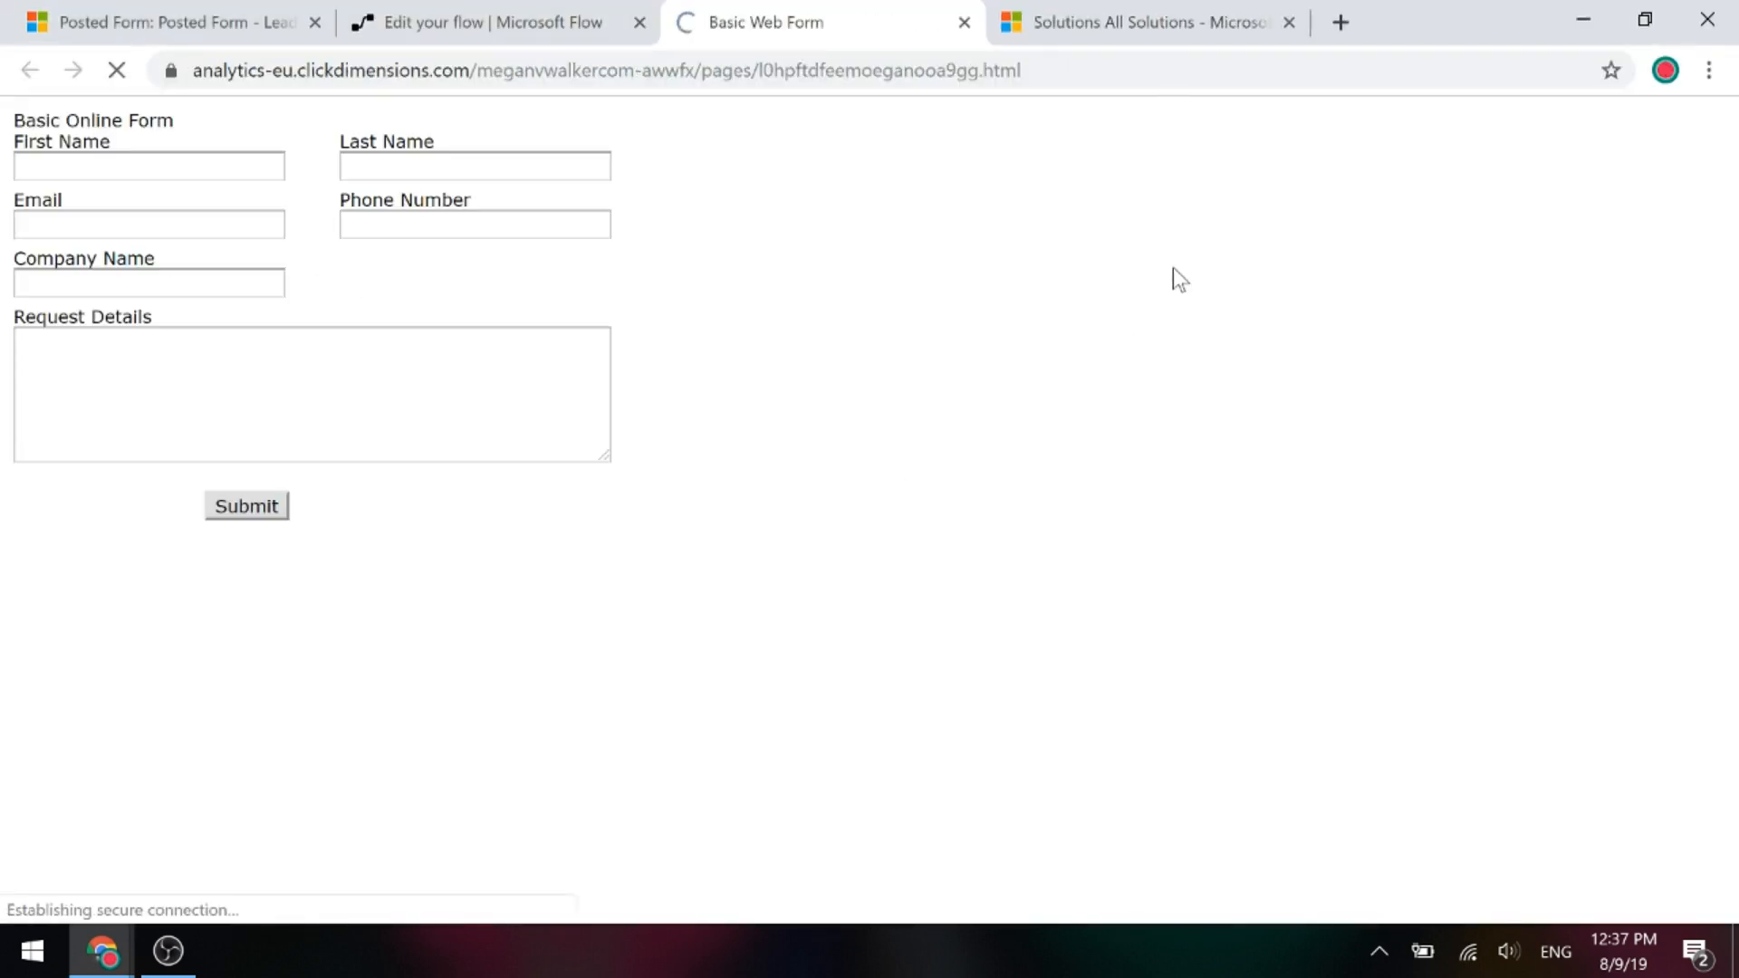
Fill the first name, last name, e-mail and phone number from saved autofill values.
left_click(165, 166)
left_click(130, 264)
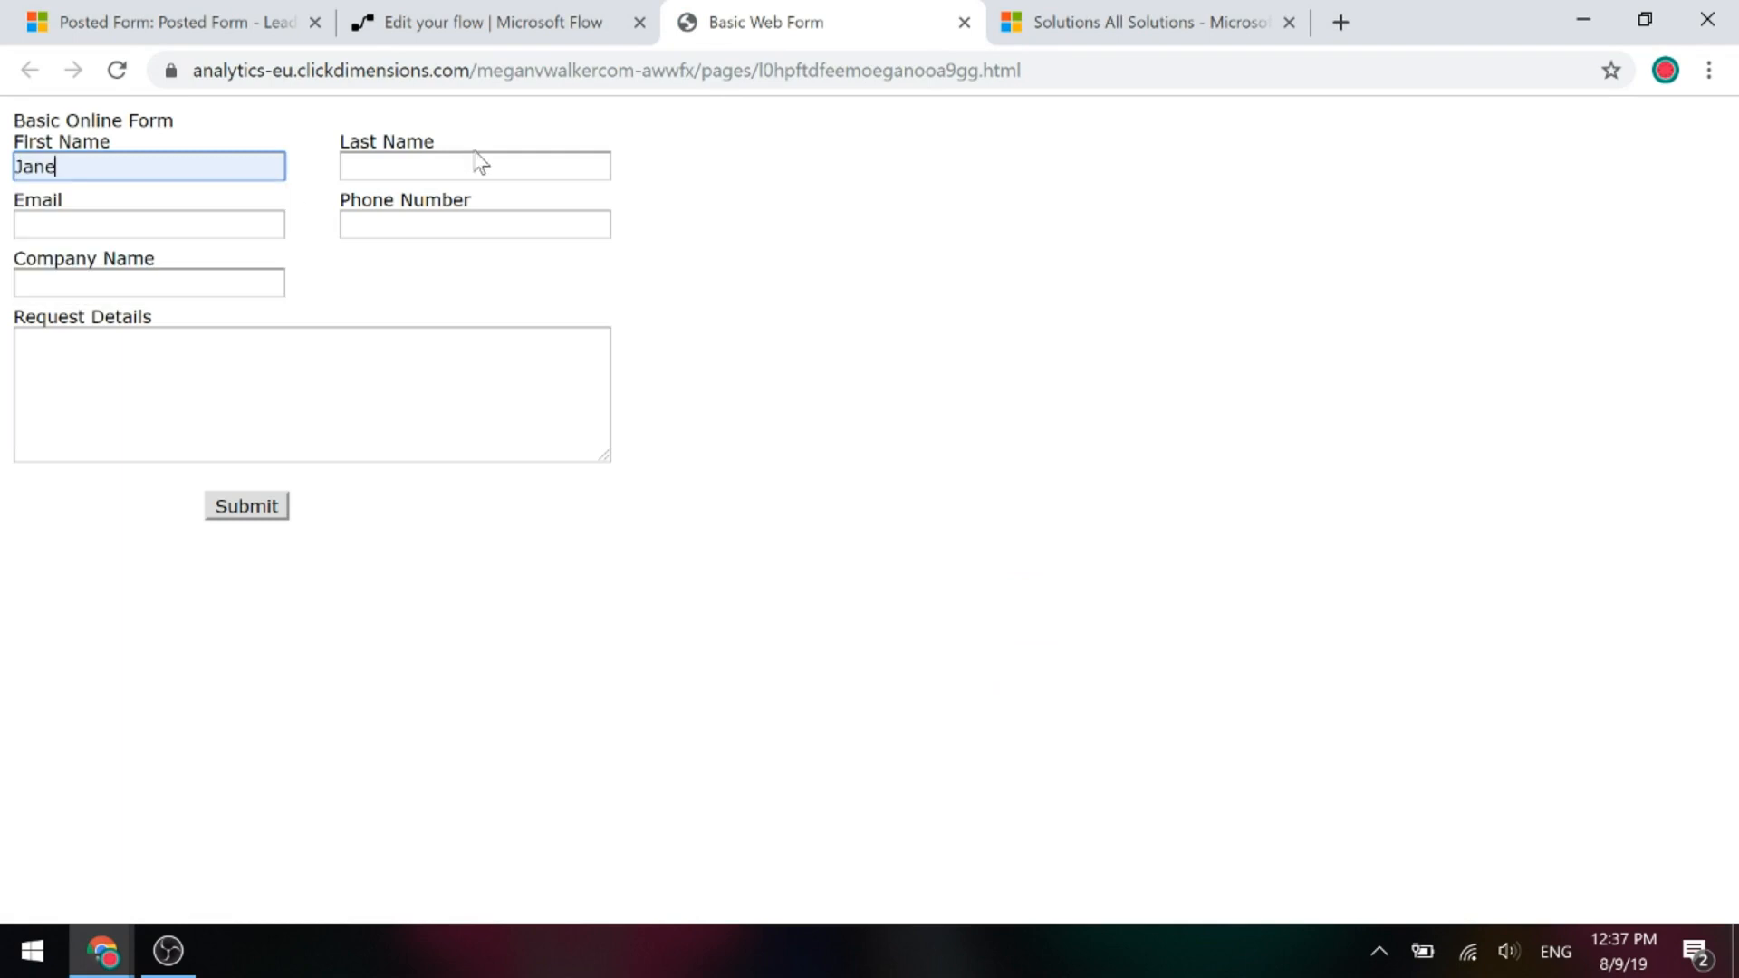
left_click(481, 166)
left_click(362, 255)
left_click(149, 224)
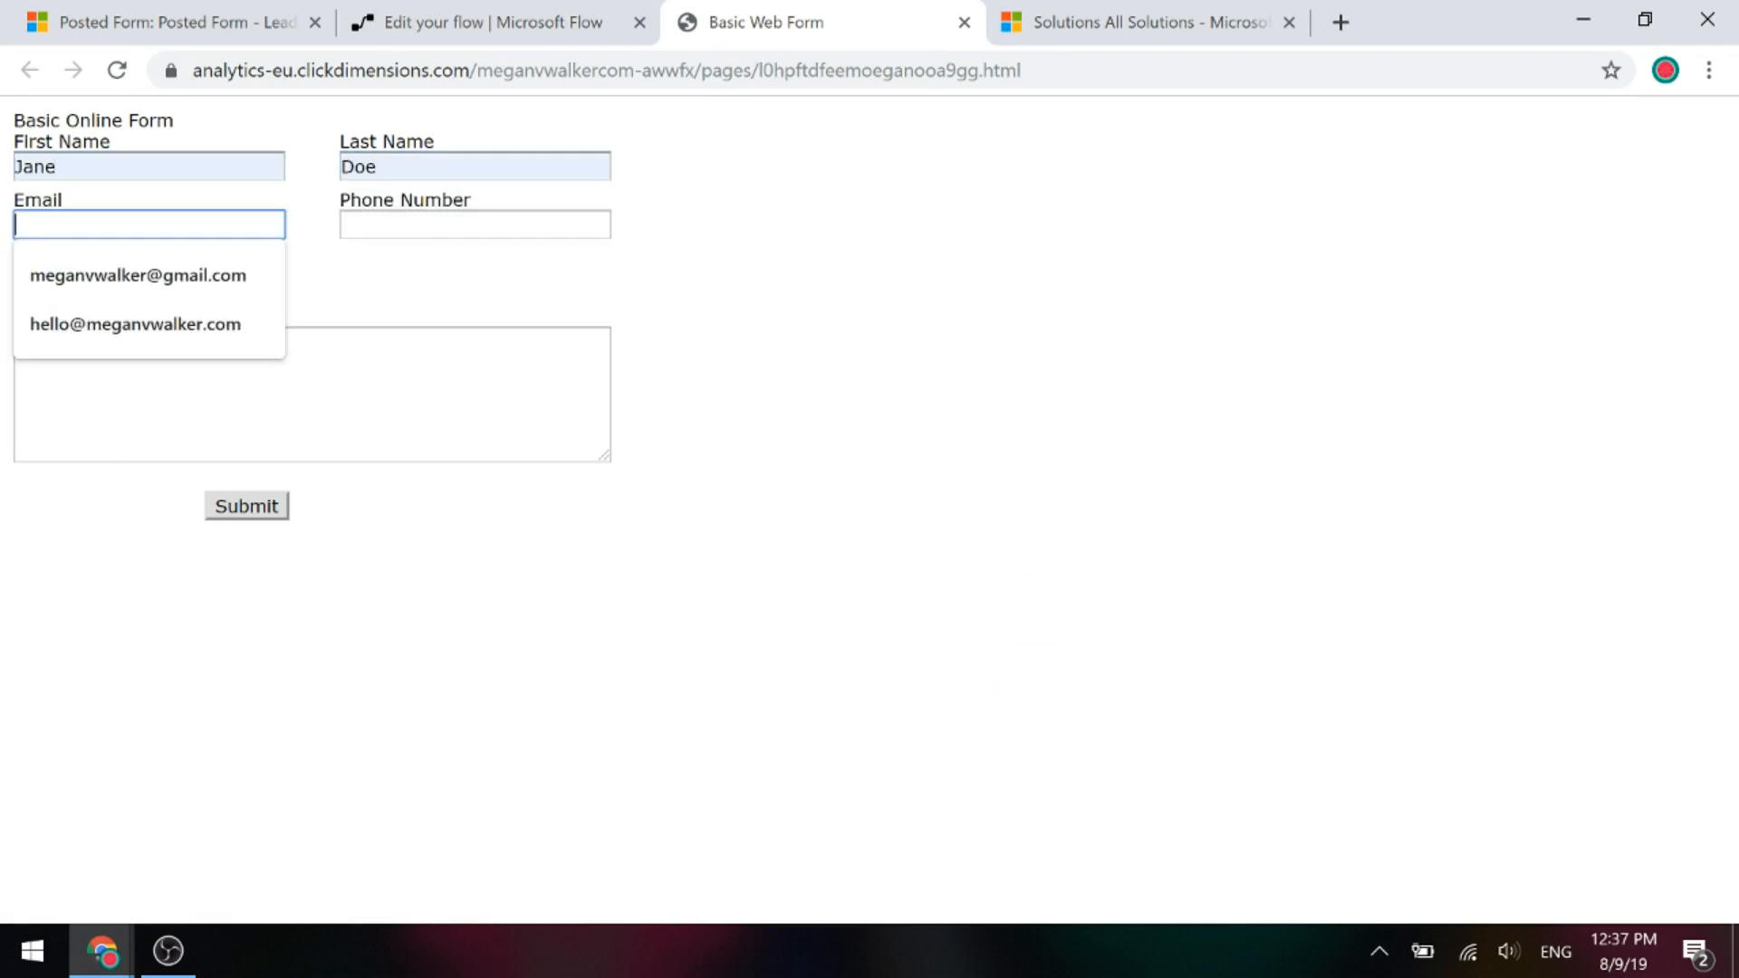
left_click(132, 274)
left_click(423, 224)
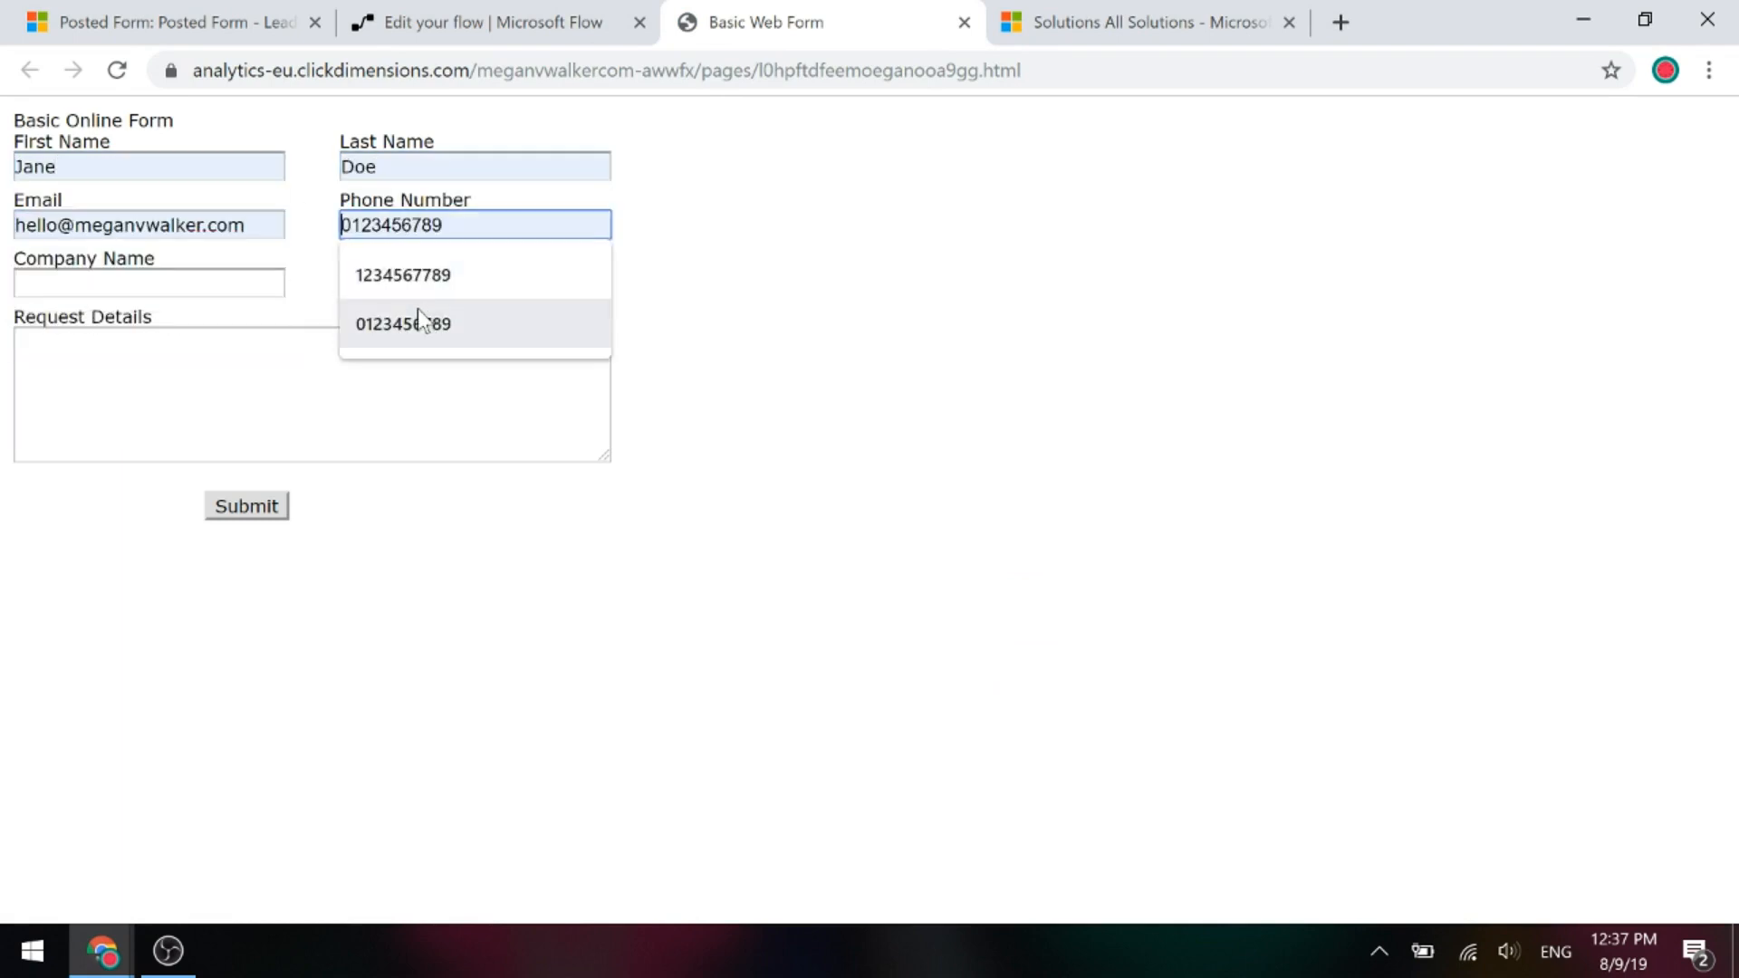
left_click(417, 321)
Enter company ABC Company and request 'Here are the details of my request', then submit.
left_click(127, 284)
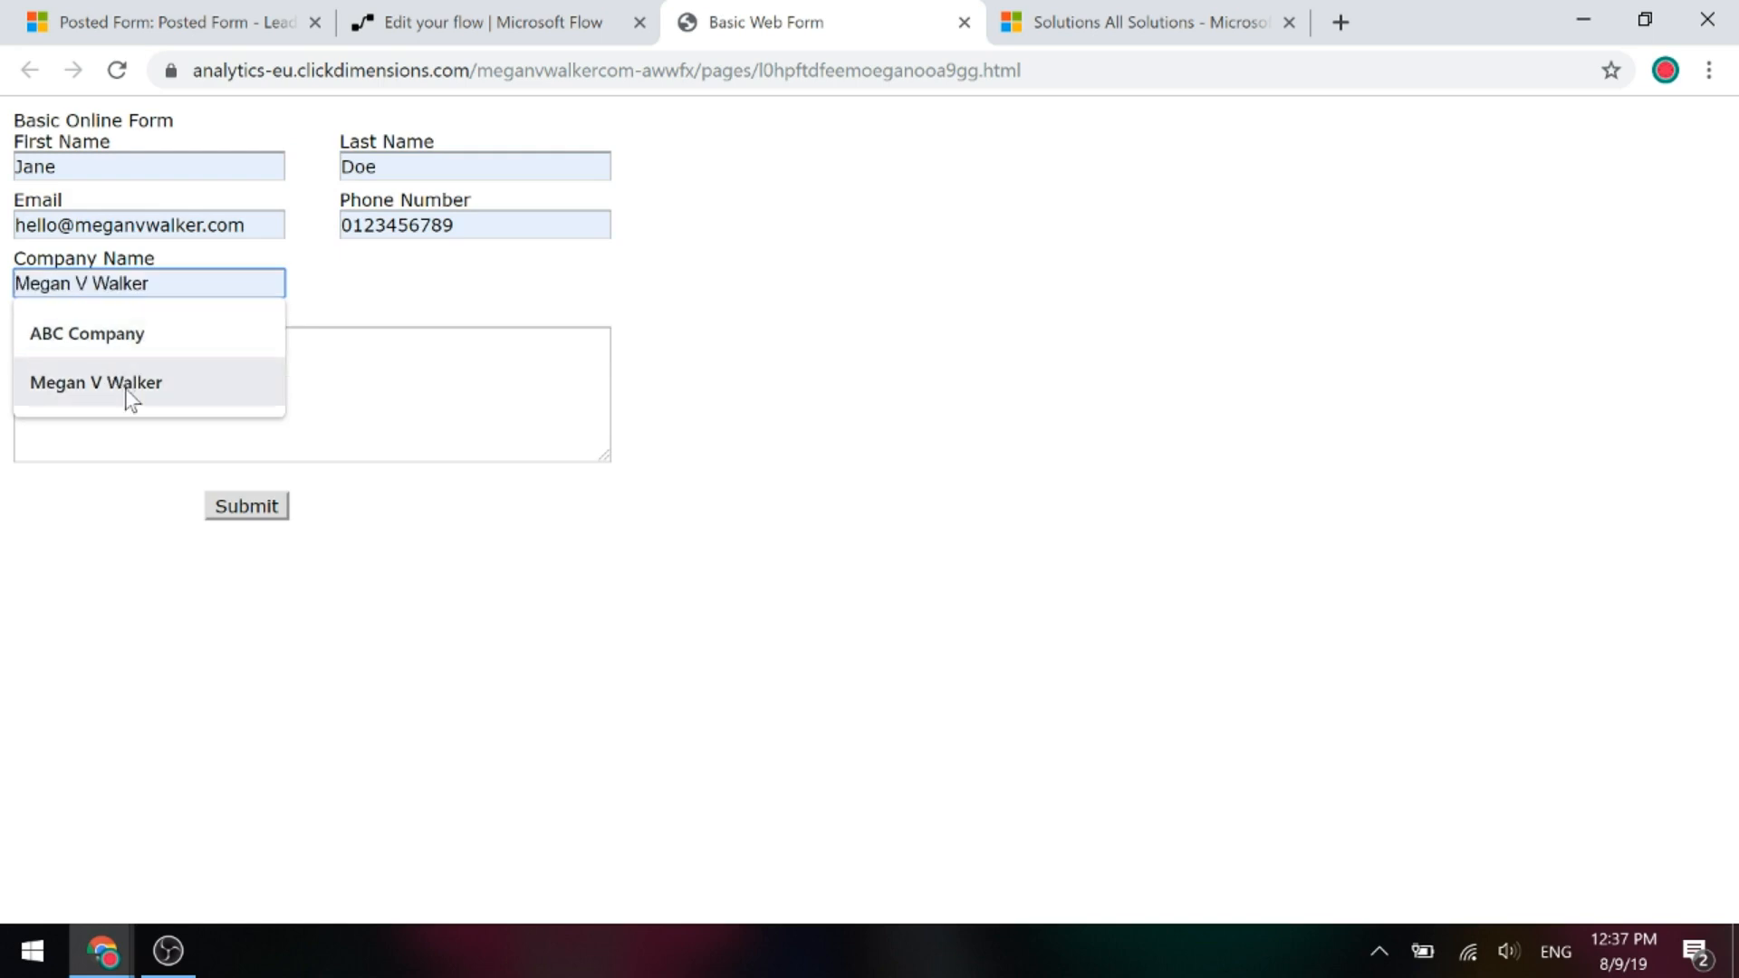
left_click(179, 351)
left_click(178, 362)
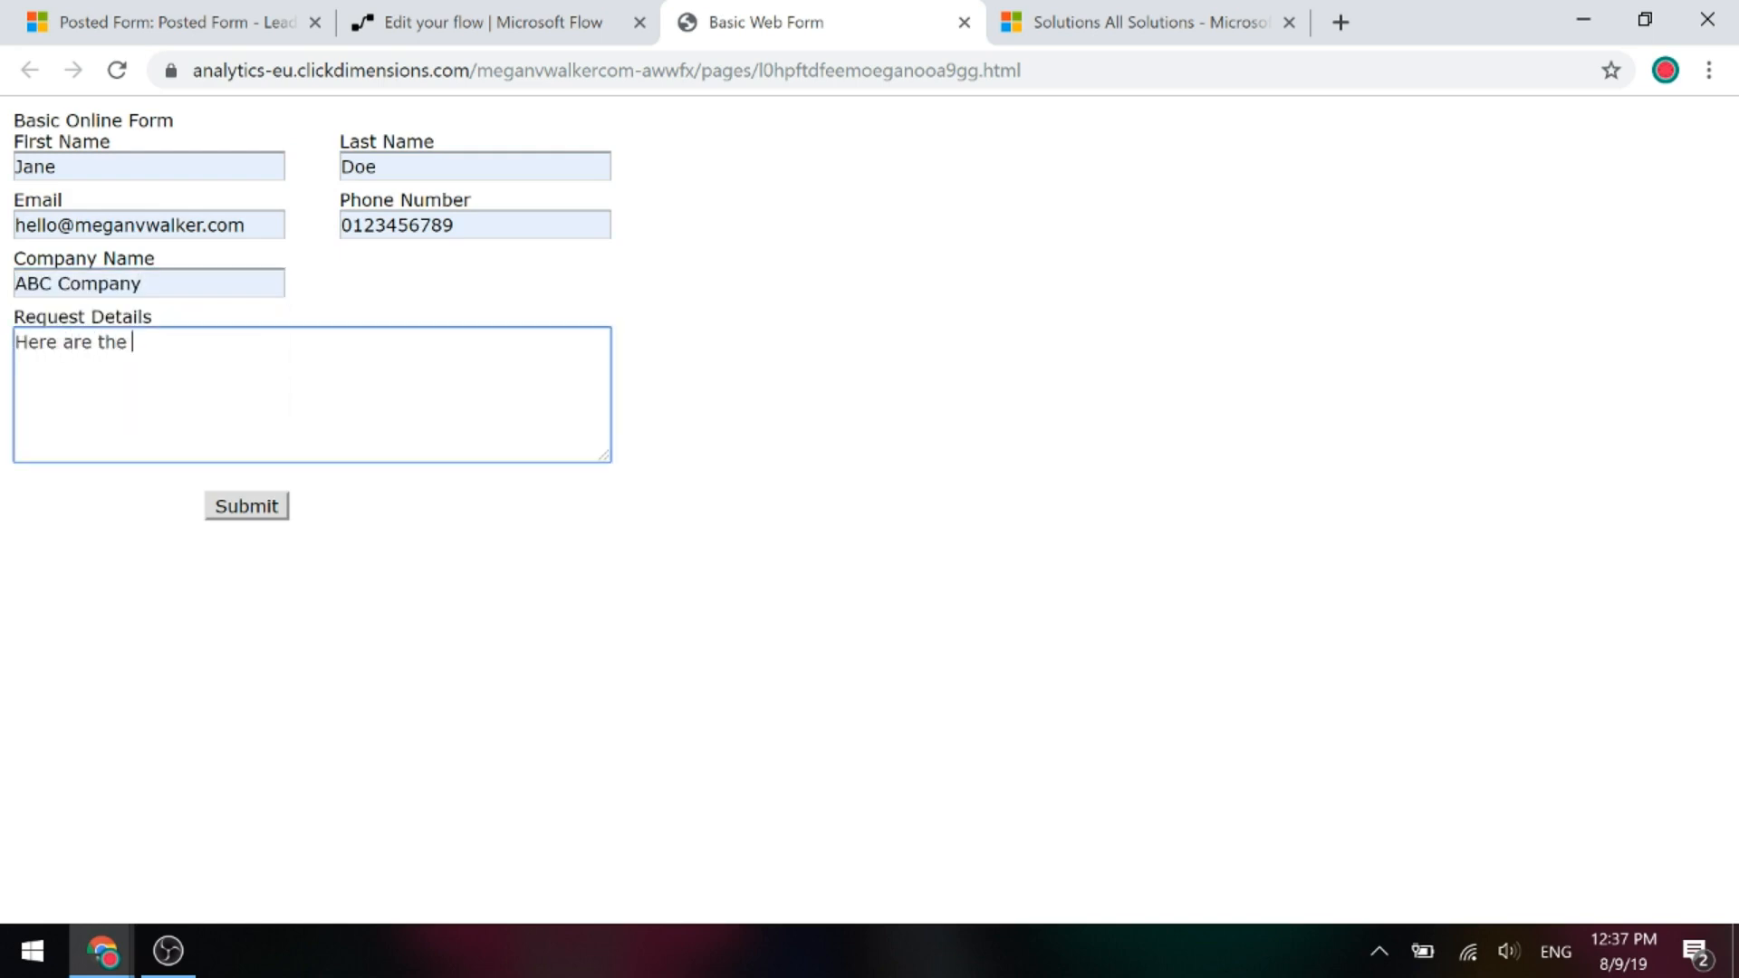
type("Here are the details of my request.")
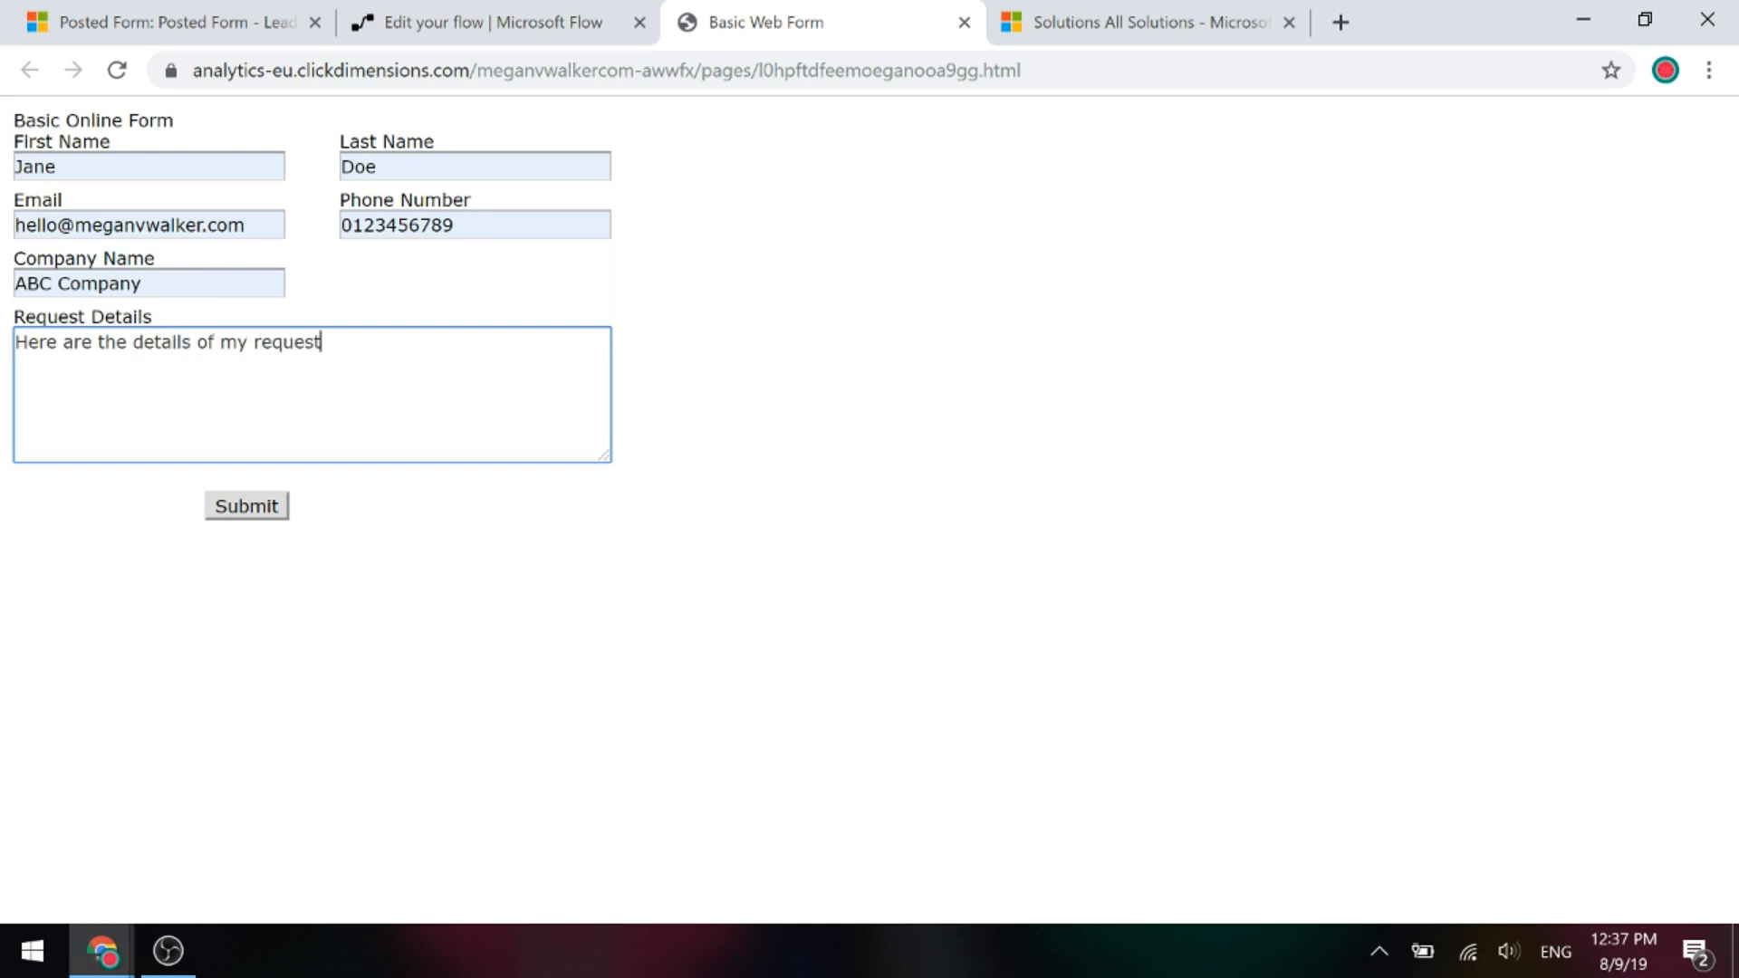
left_click(240, 514)
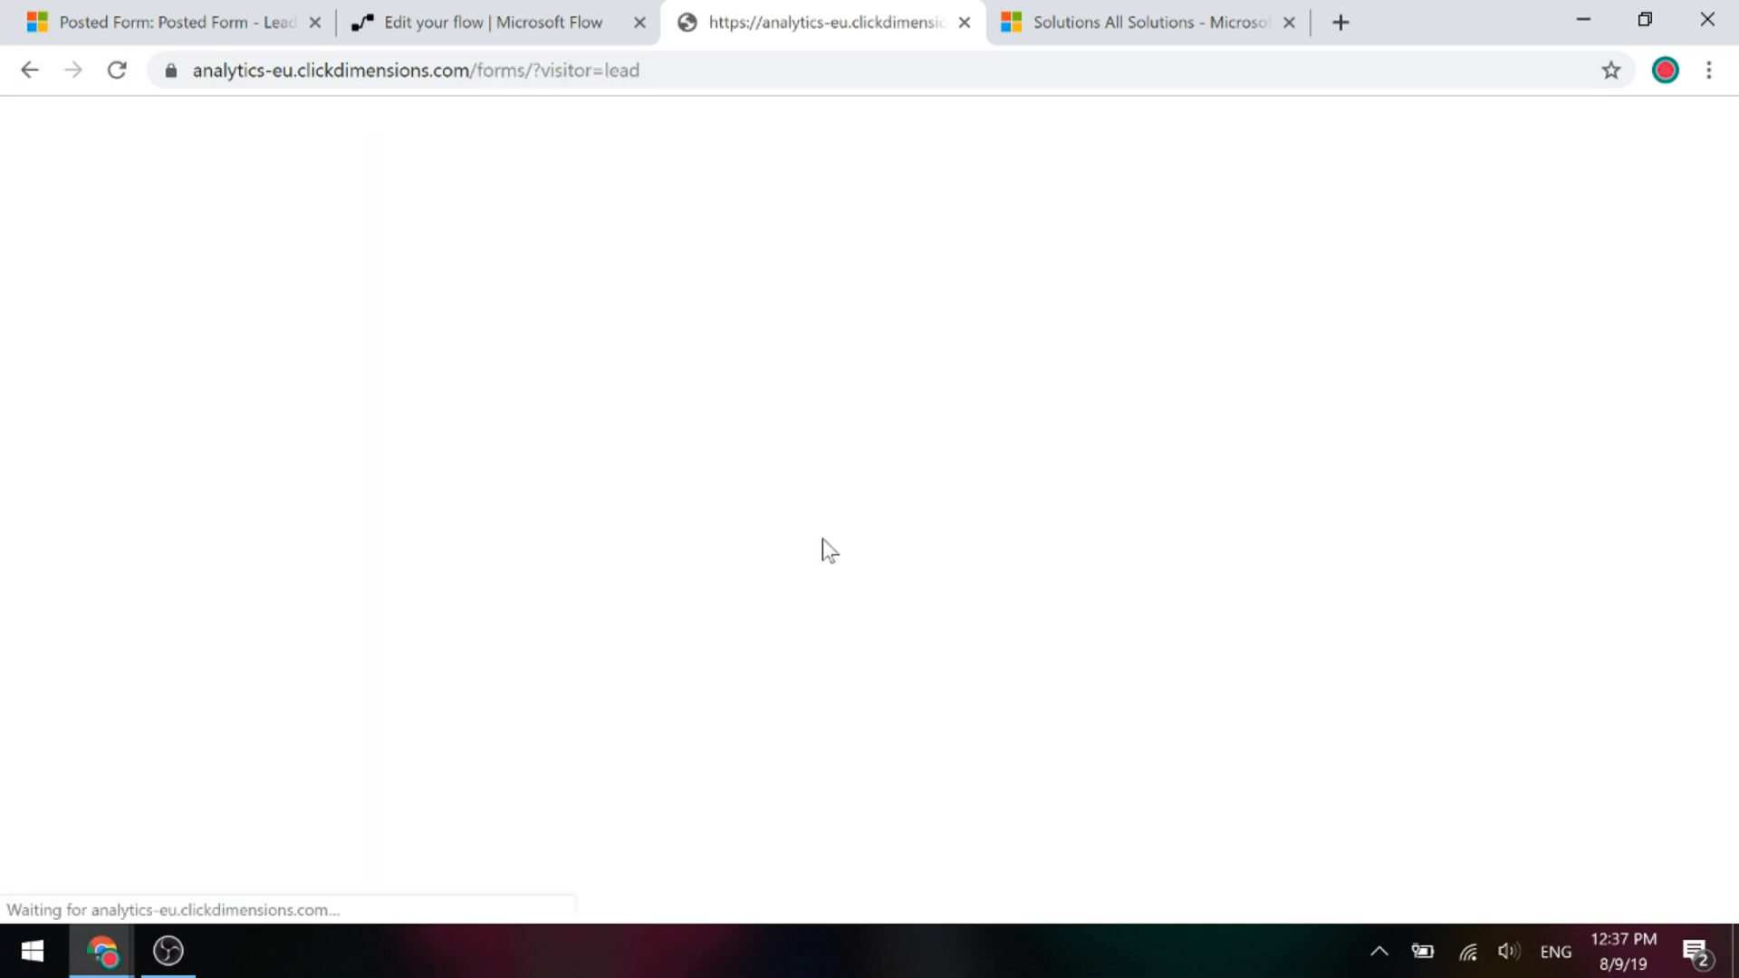
Save the ClickDimensions Lead Process flow and open its newest run from 12:37:49 PM.
left_click(965, 22)
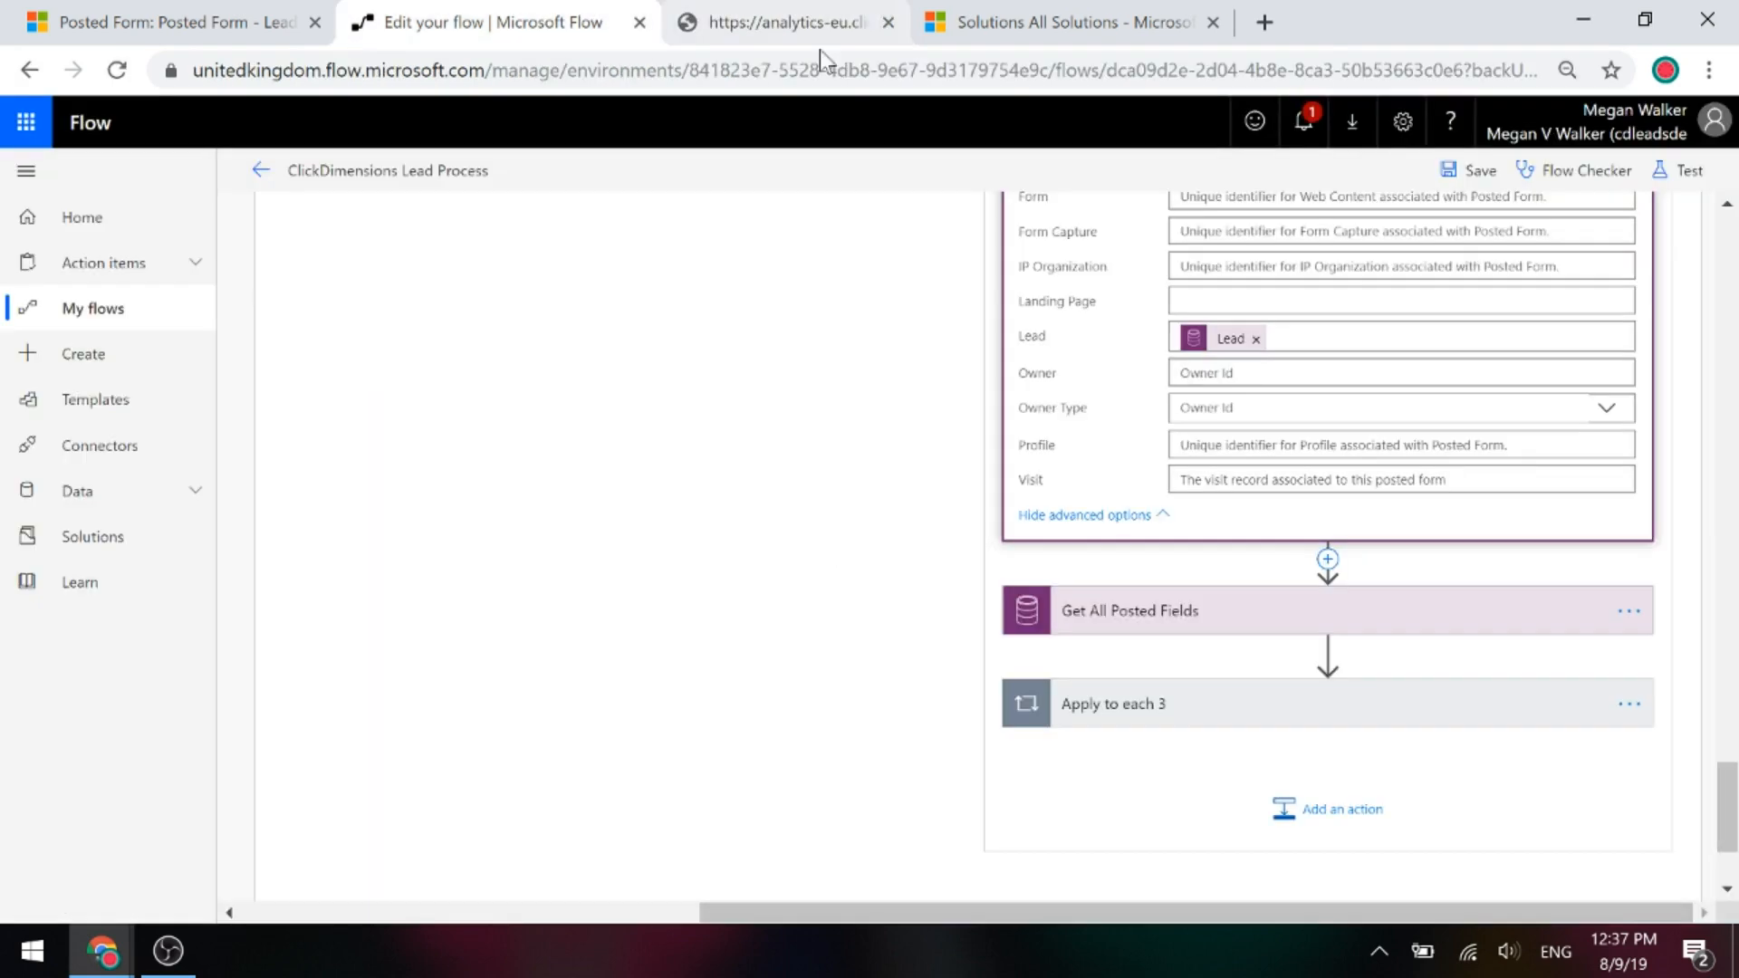
left_click(87, 321)
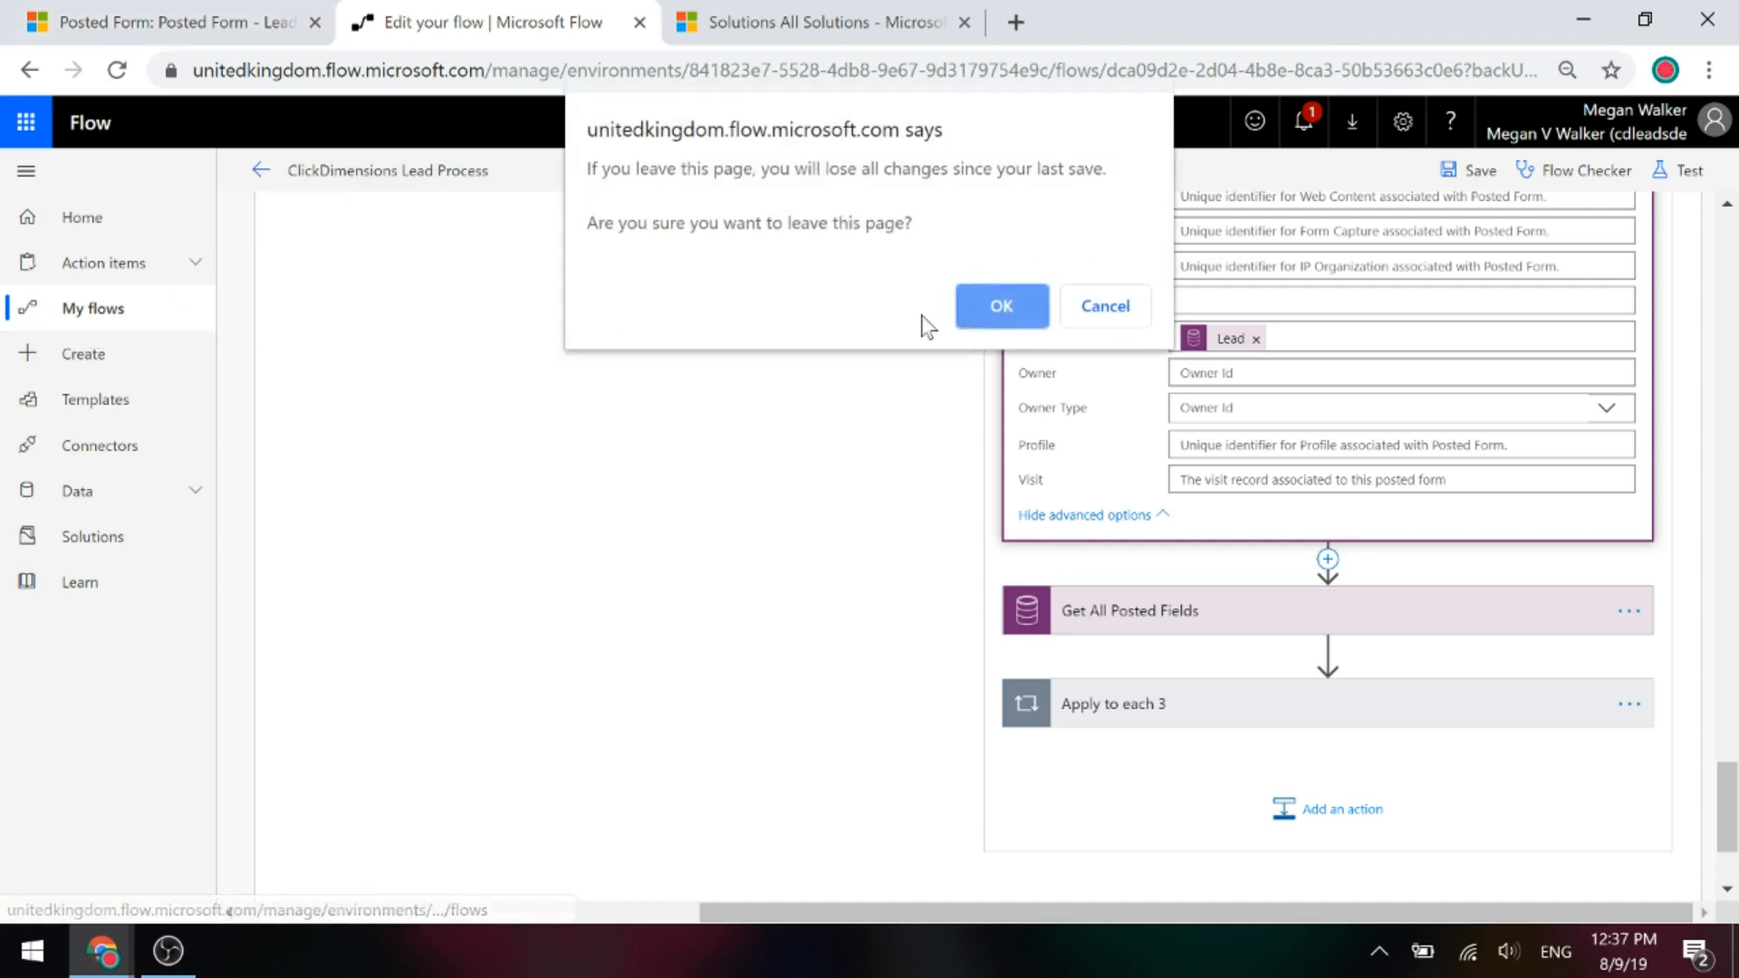
left_click(1082, 308)
left_click(1469, 171)
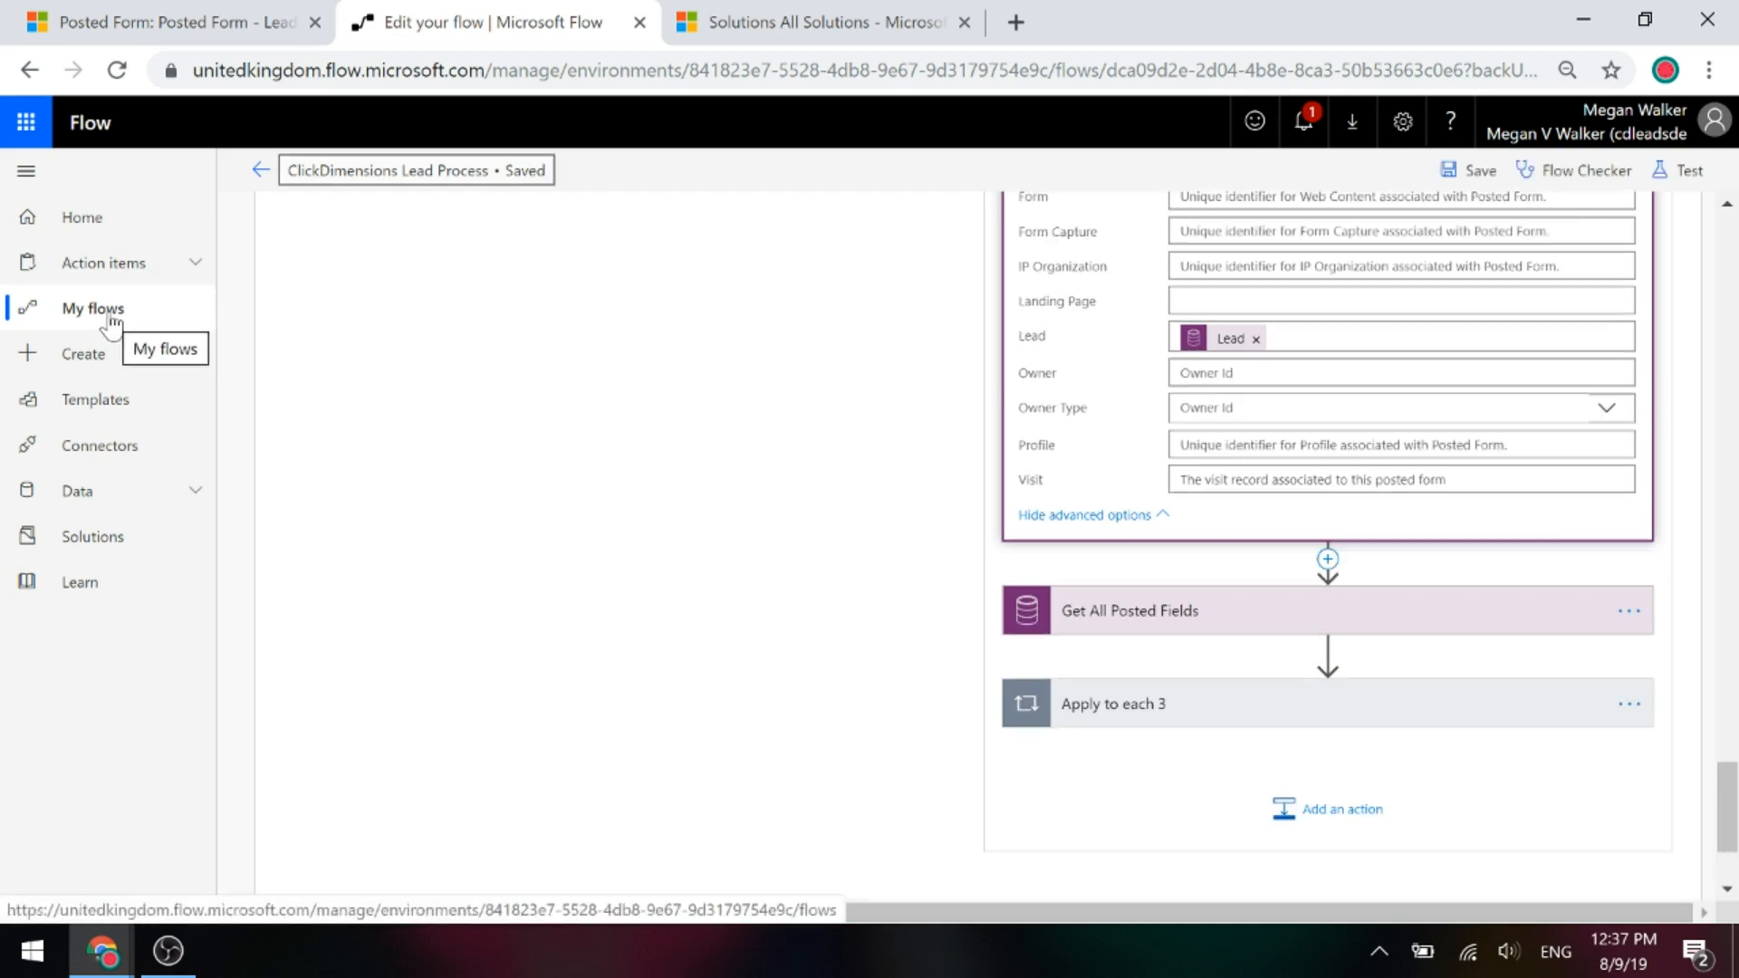
left_click(107, 309)
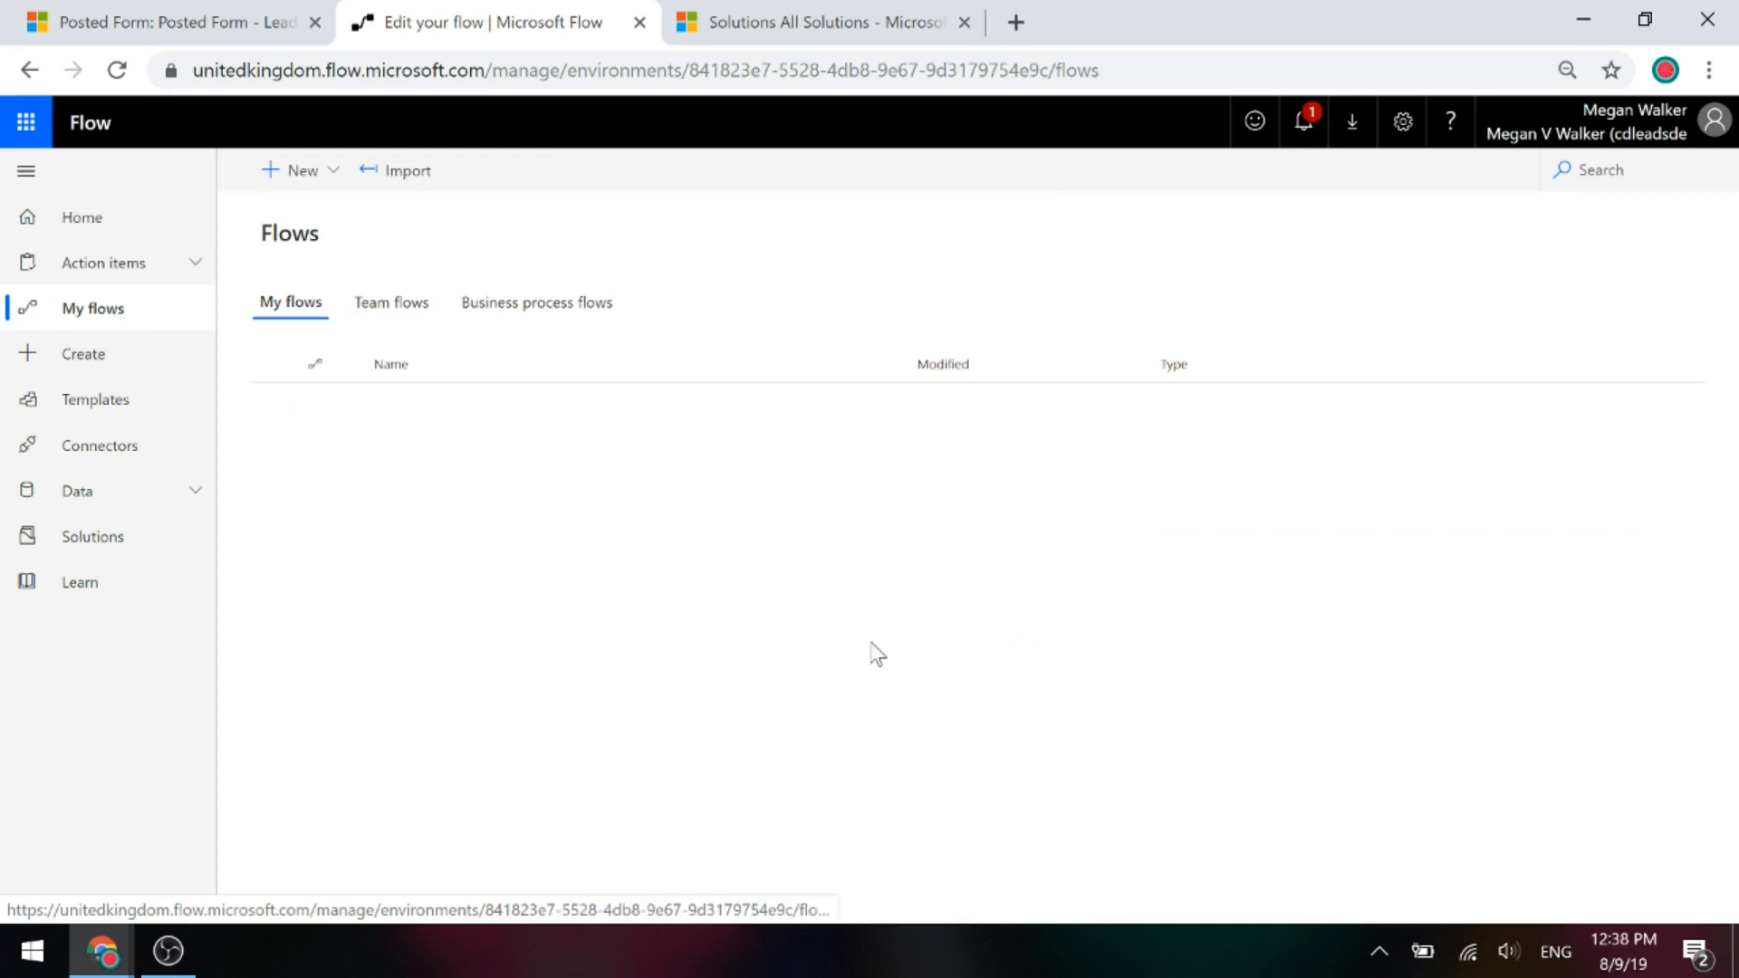
left_click(473, 420)
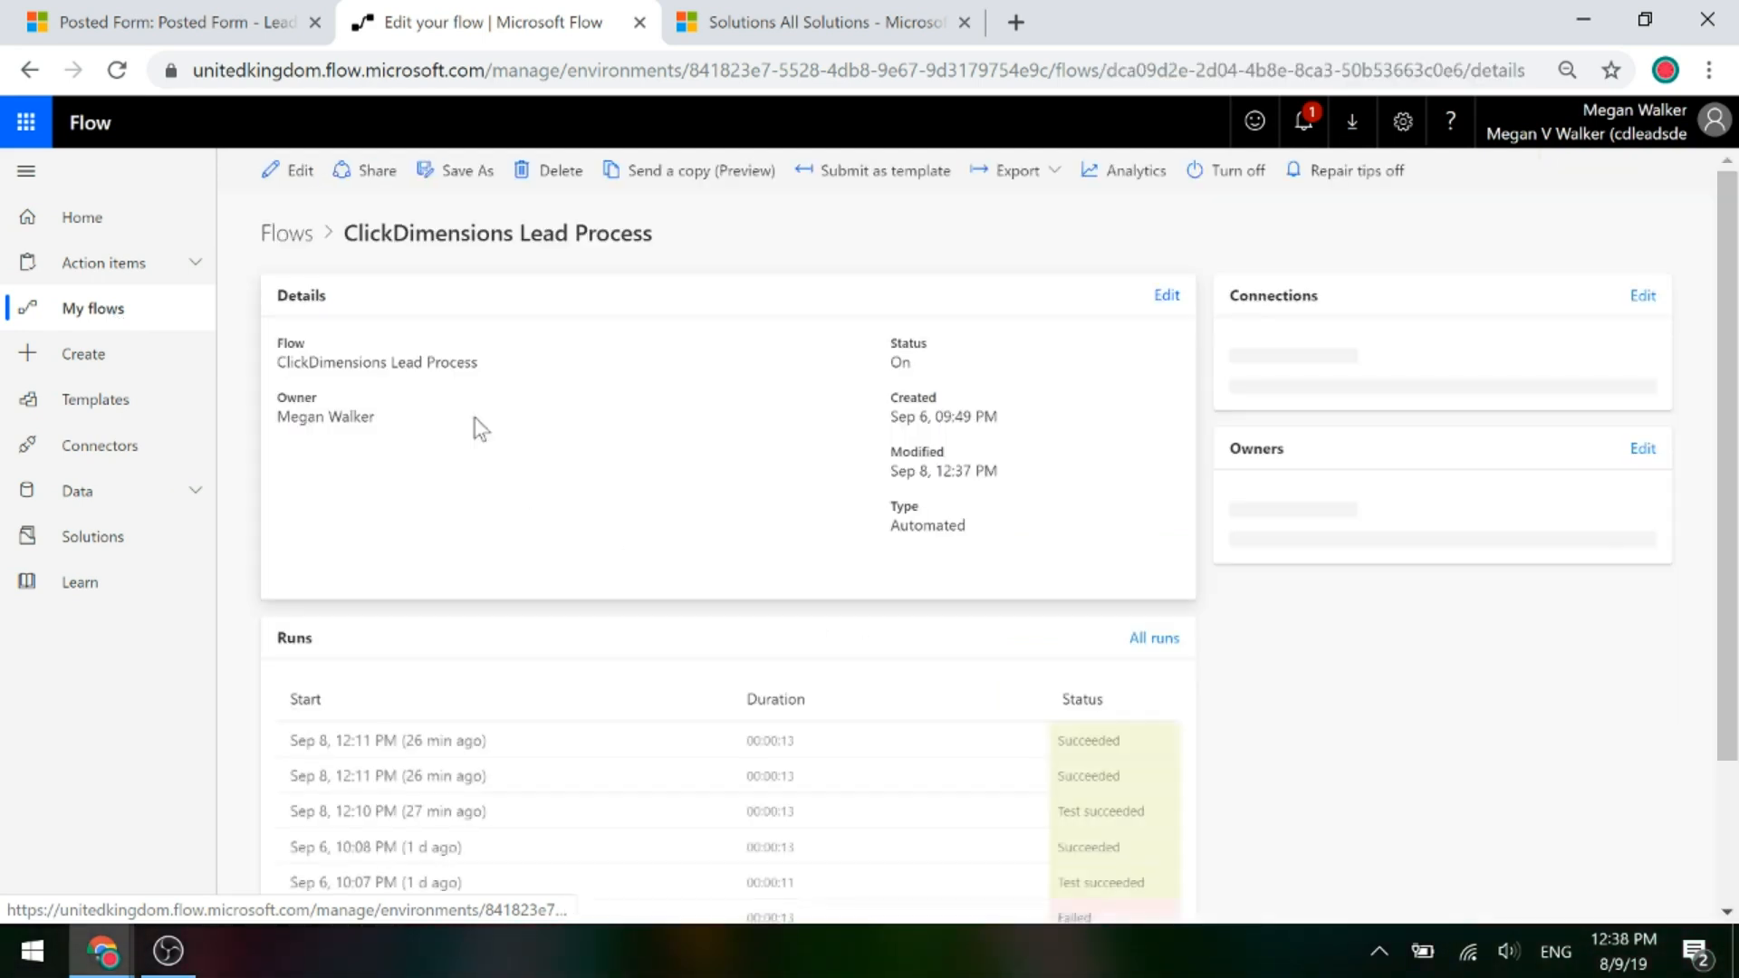
left_click(399, 739)
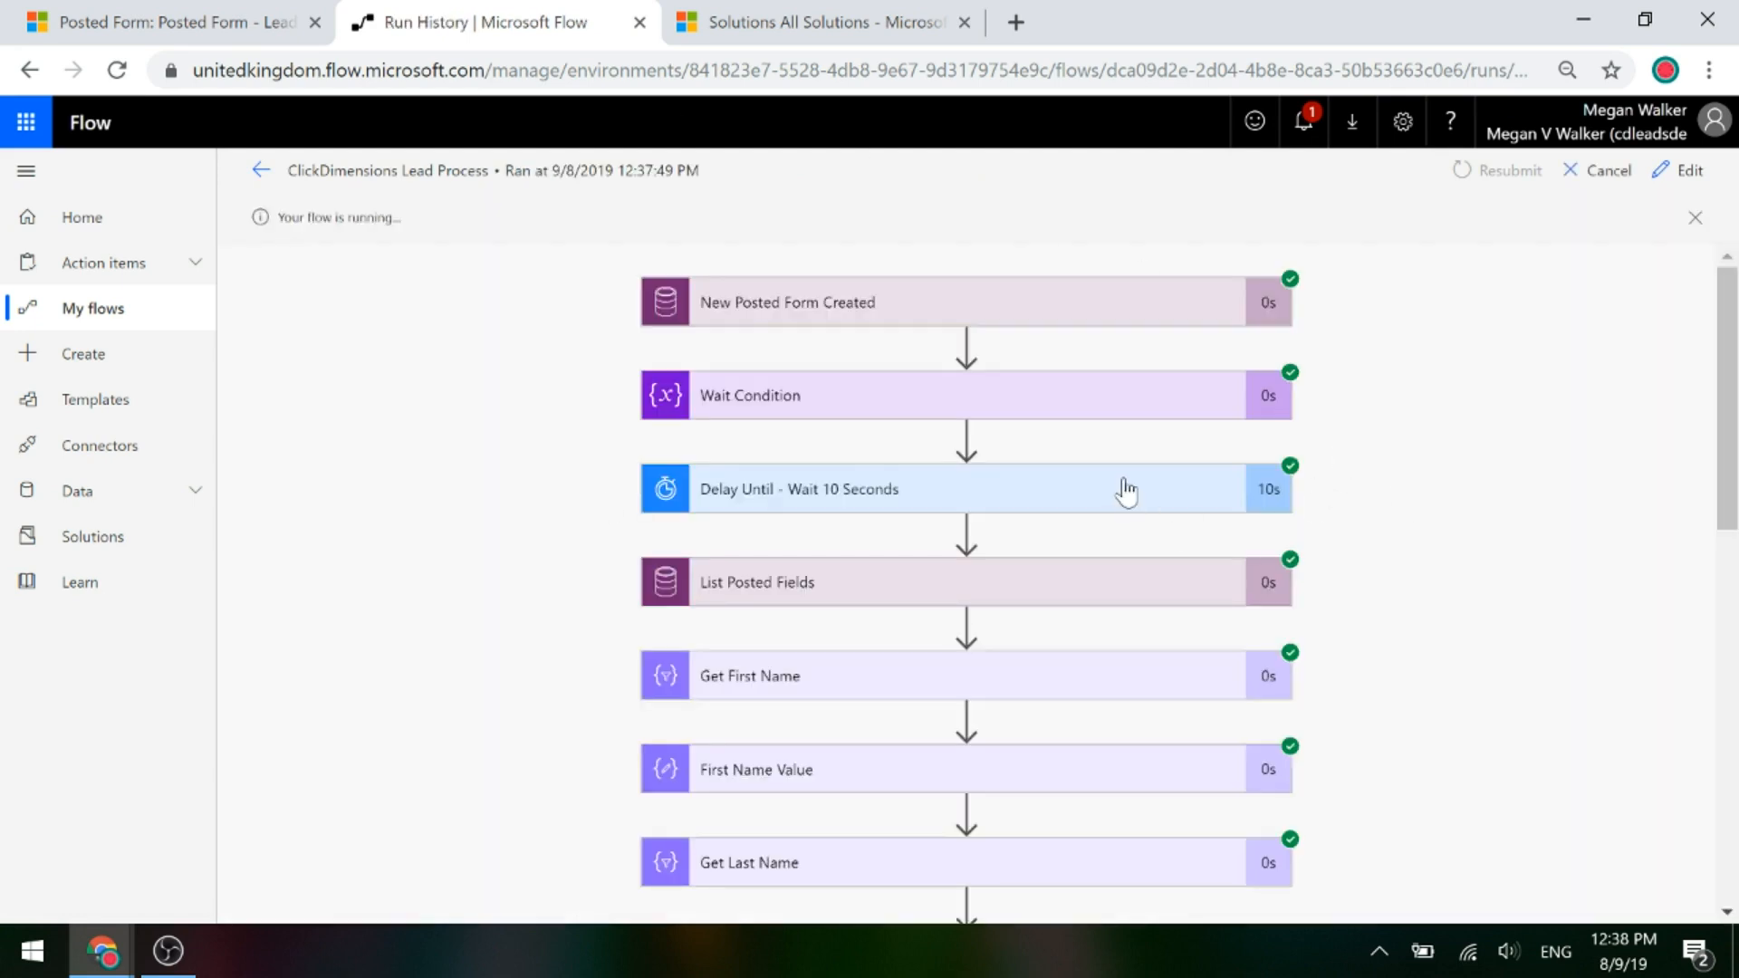
Show the run's Get First Name, First Name Value (Jane) and Last Name Value outputs.
scroll(1126, 489, "down", 4)
scroll(1418, 460, "down", 2)
scroll(1418, 460, "up", 6)
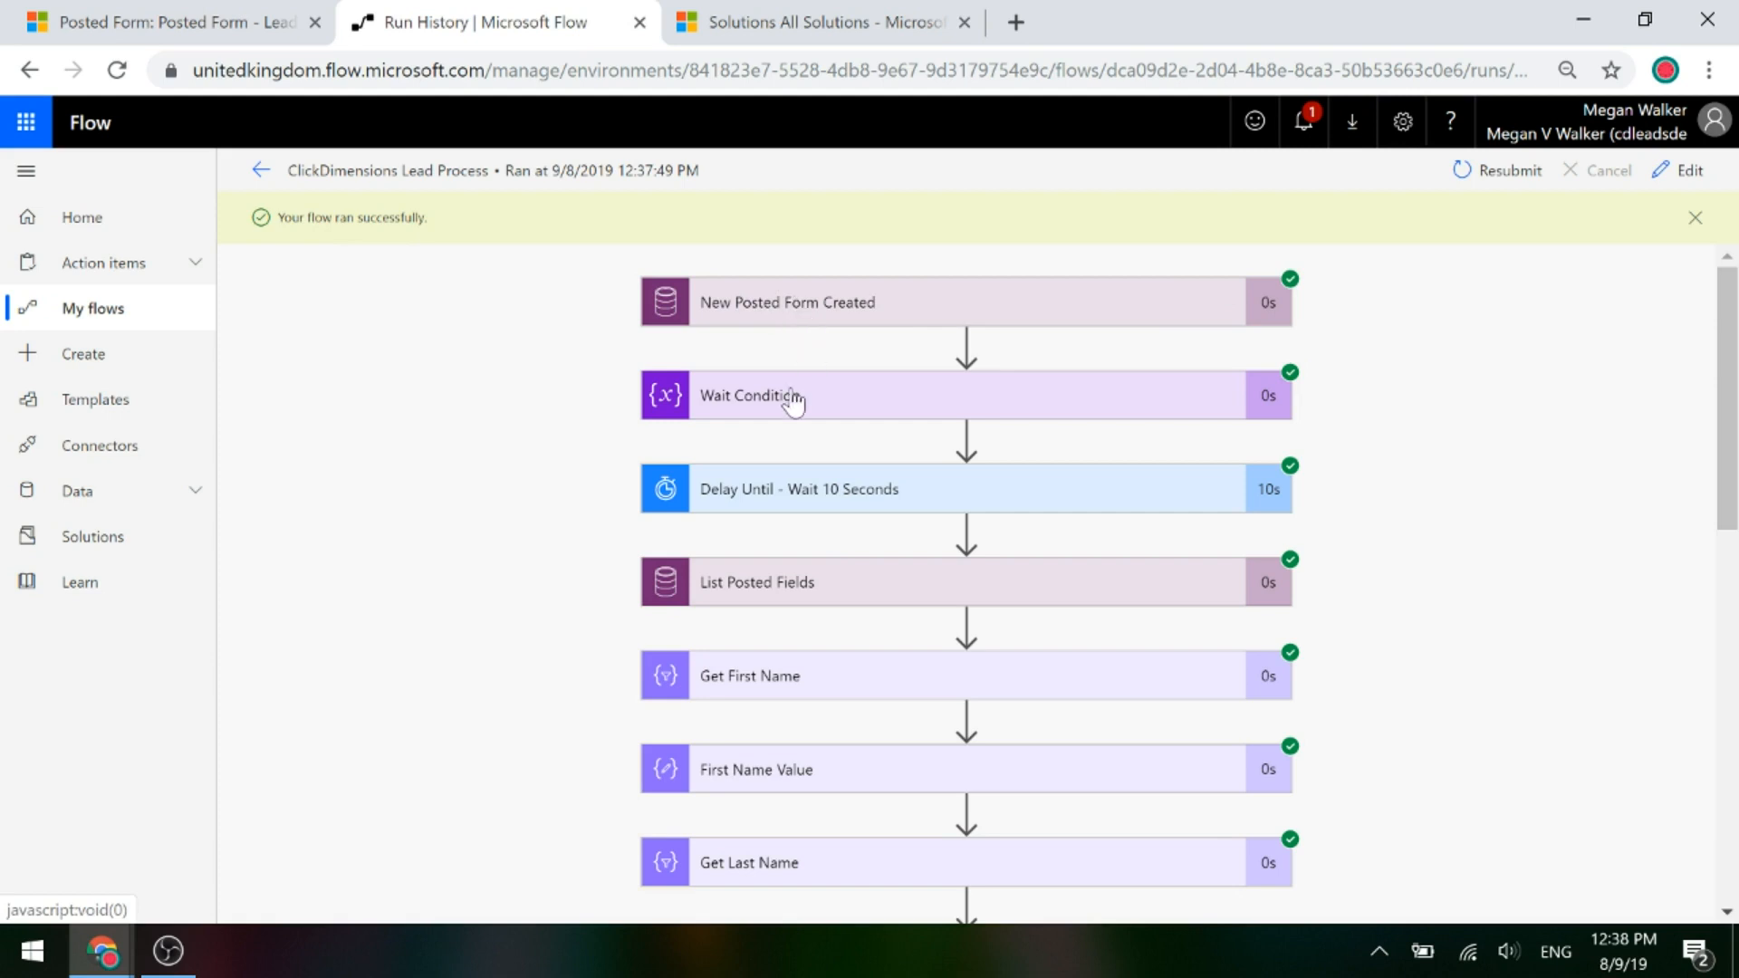
scroll(572, 501, "down", 2)
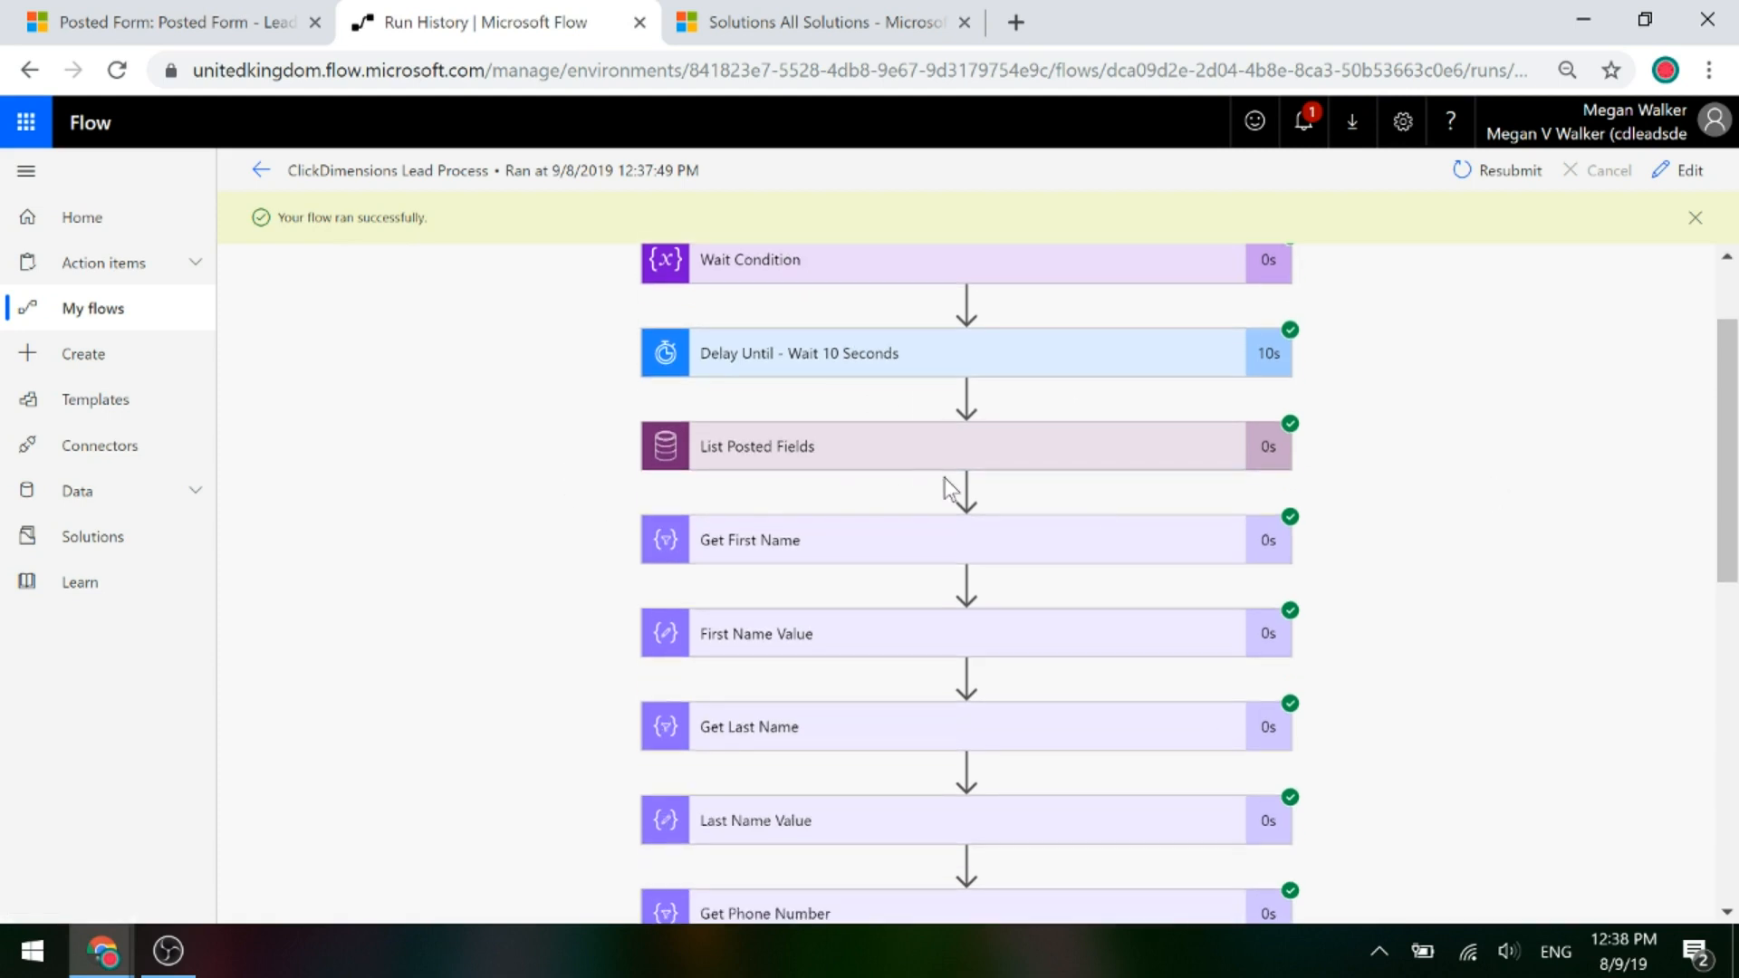
scroll(947, 490, "down", 2)
left_click(777, 408)
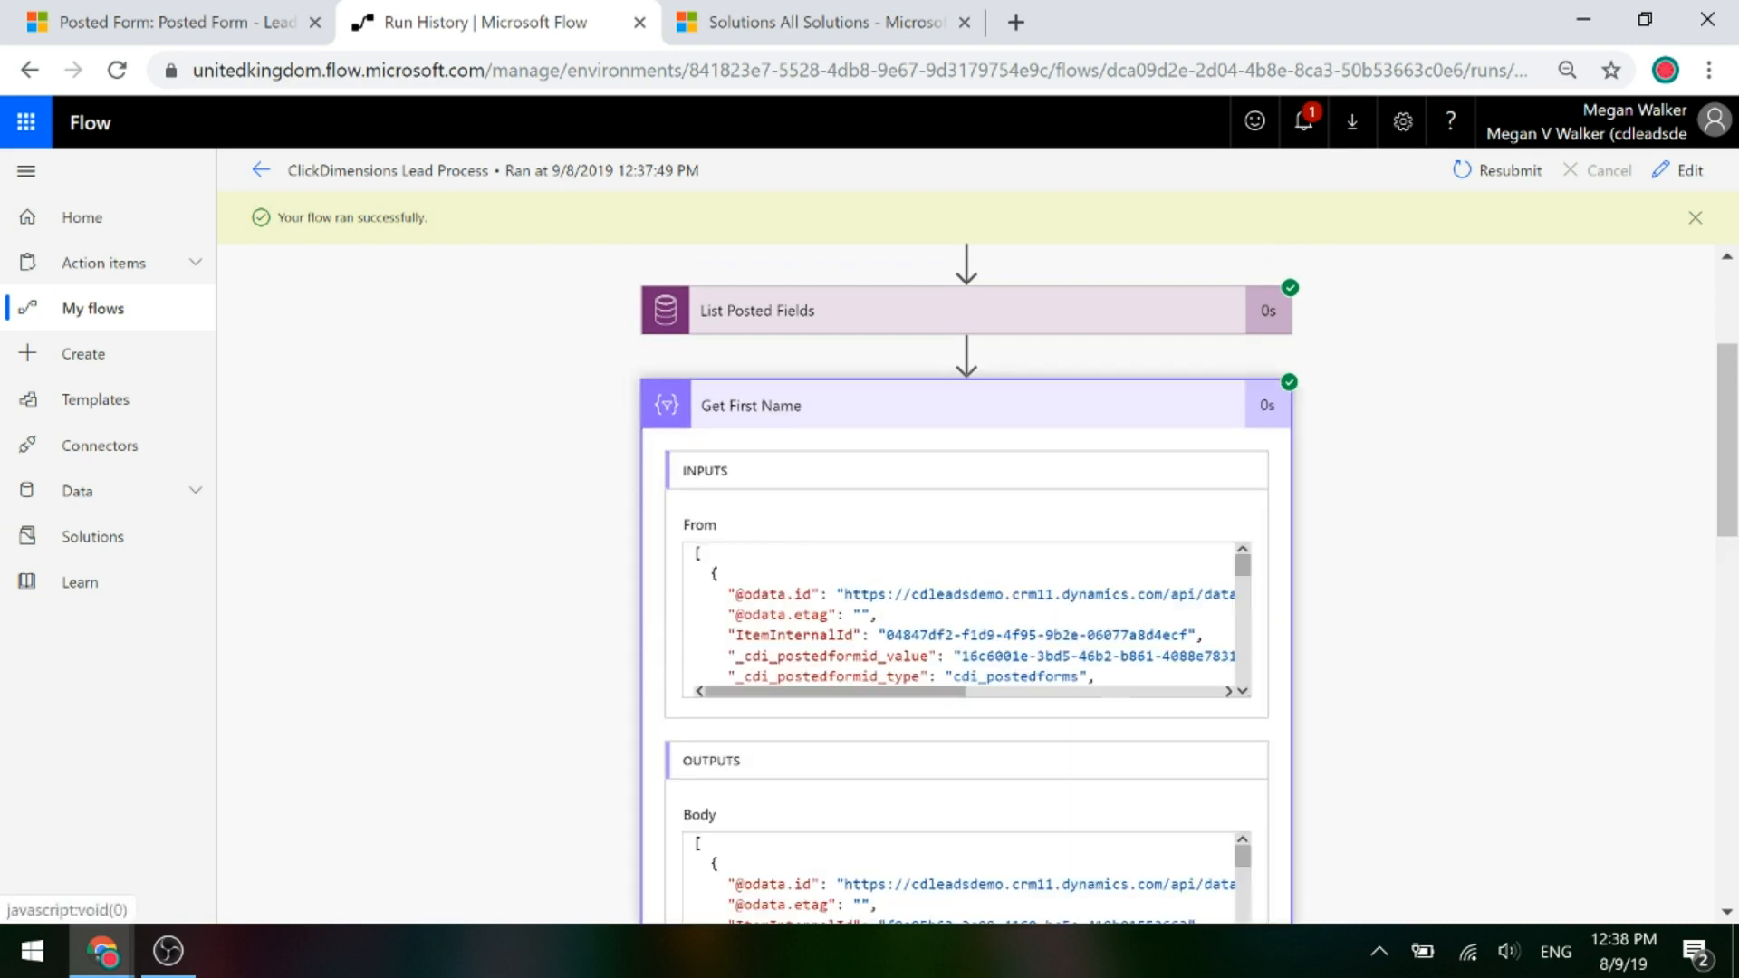
scroll(960, 625, "down", 1)
scroll(1436, 555, "down", 3)
scroll(996, 453, "down", 4)
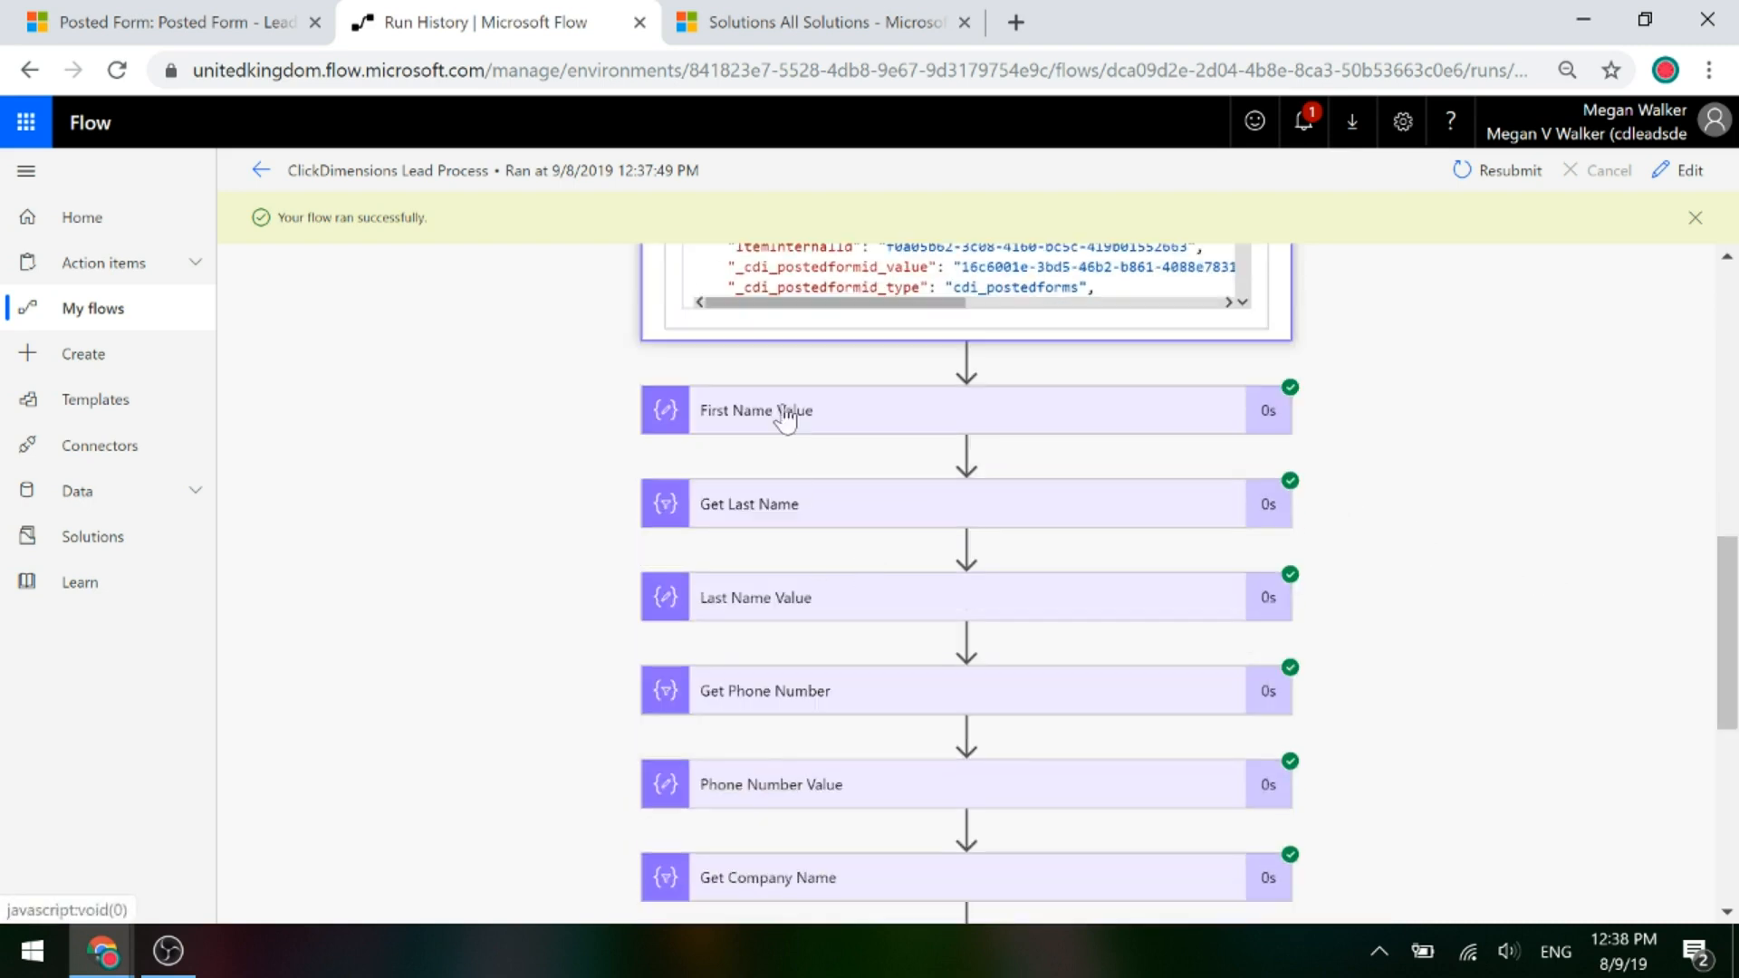
left_click(786, 418)
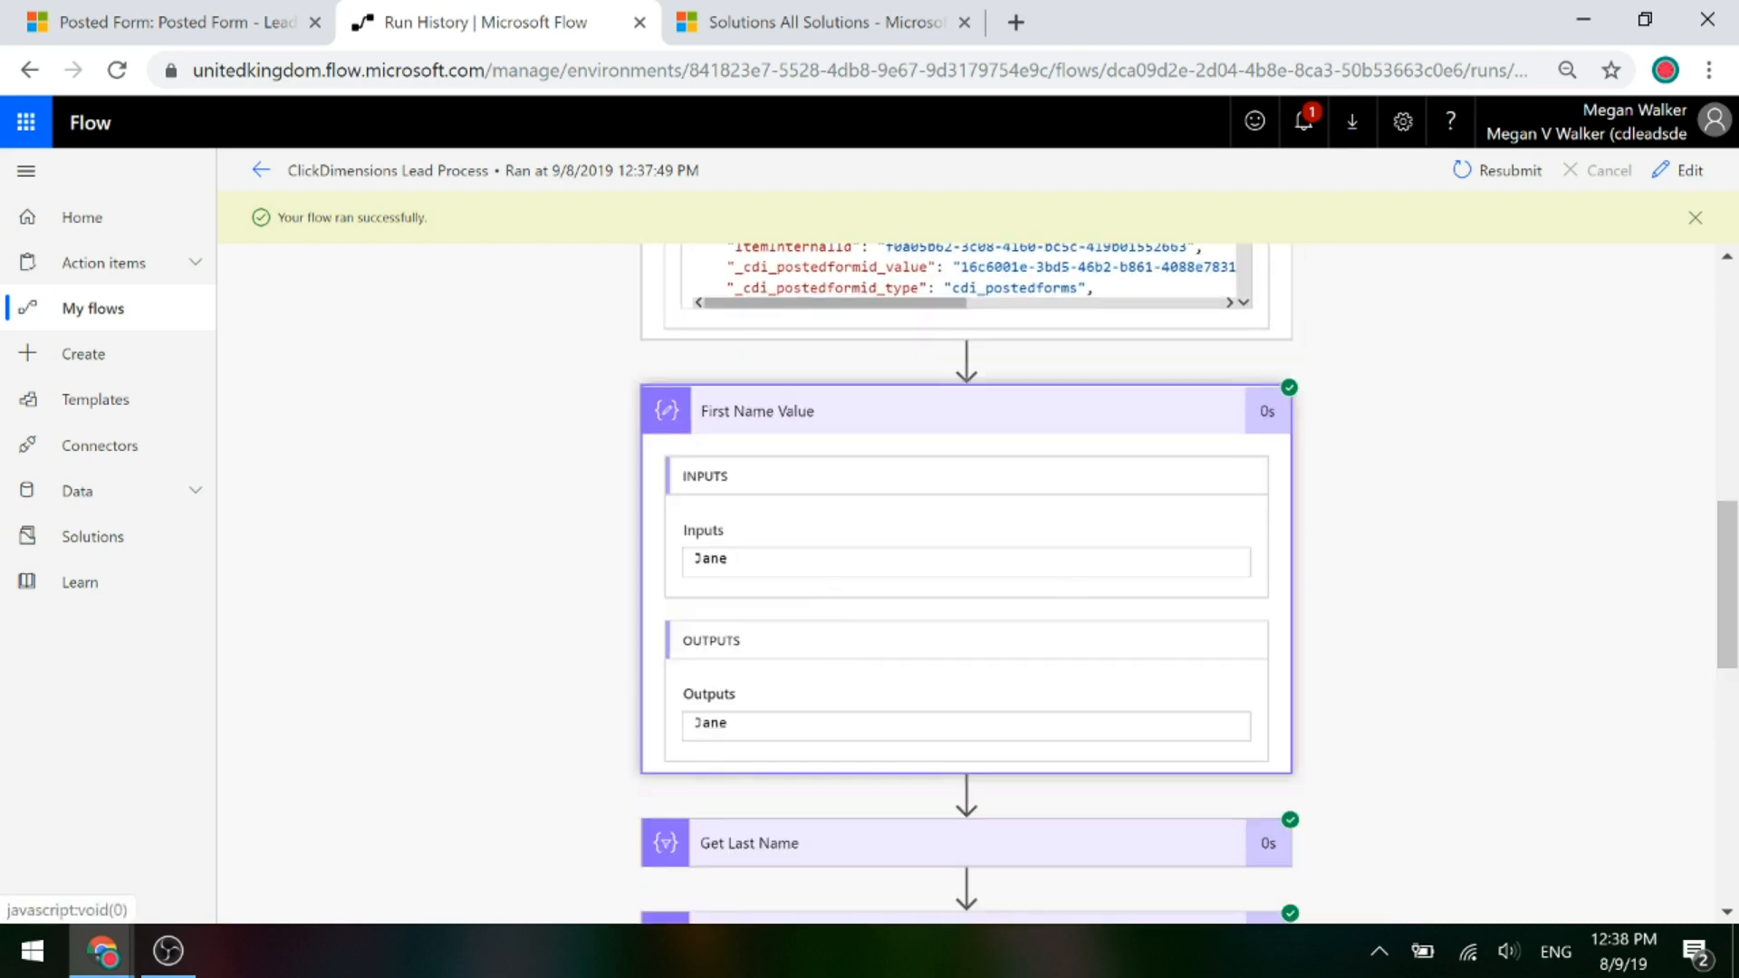
scroll(1467, 574, "down", 1)
scroll(1458, 574, "down", 4)
left_click(769, 535)
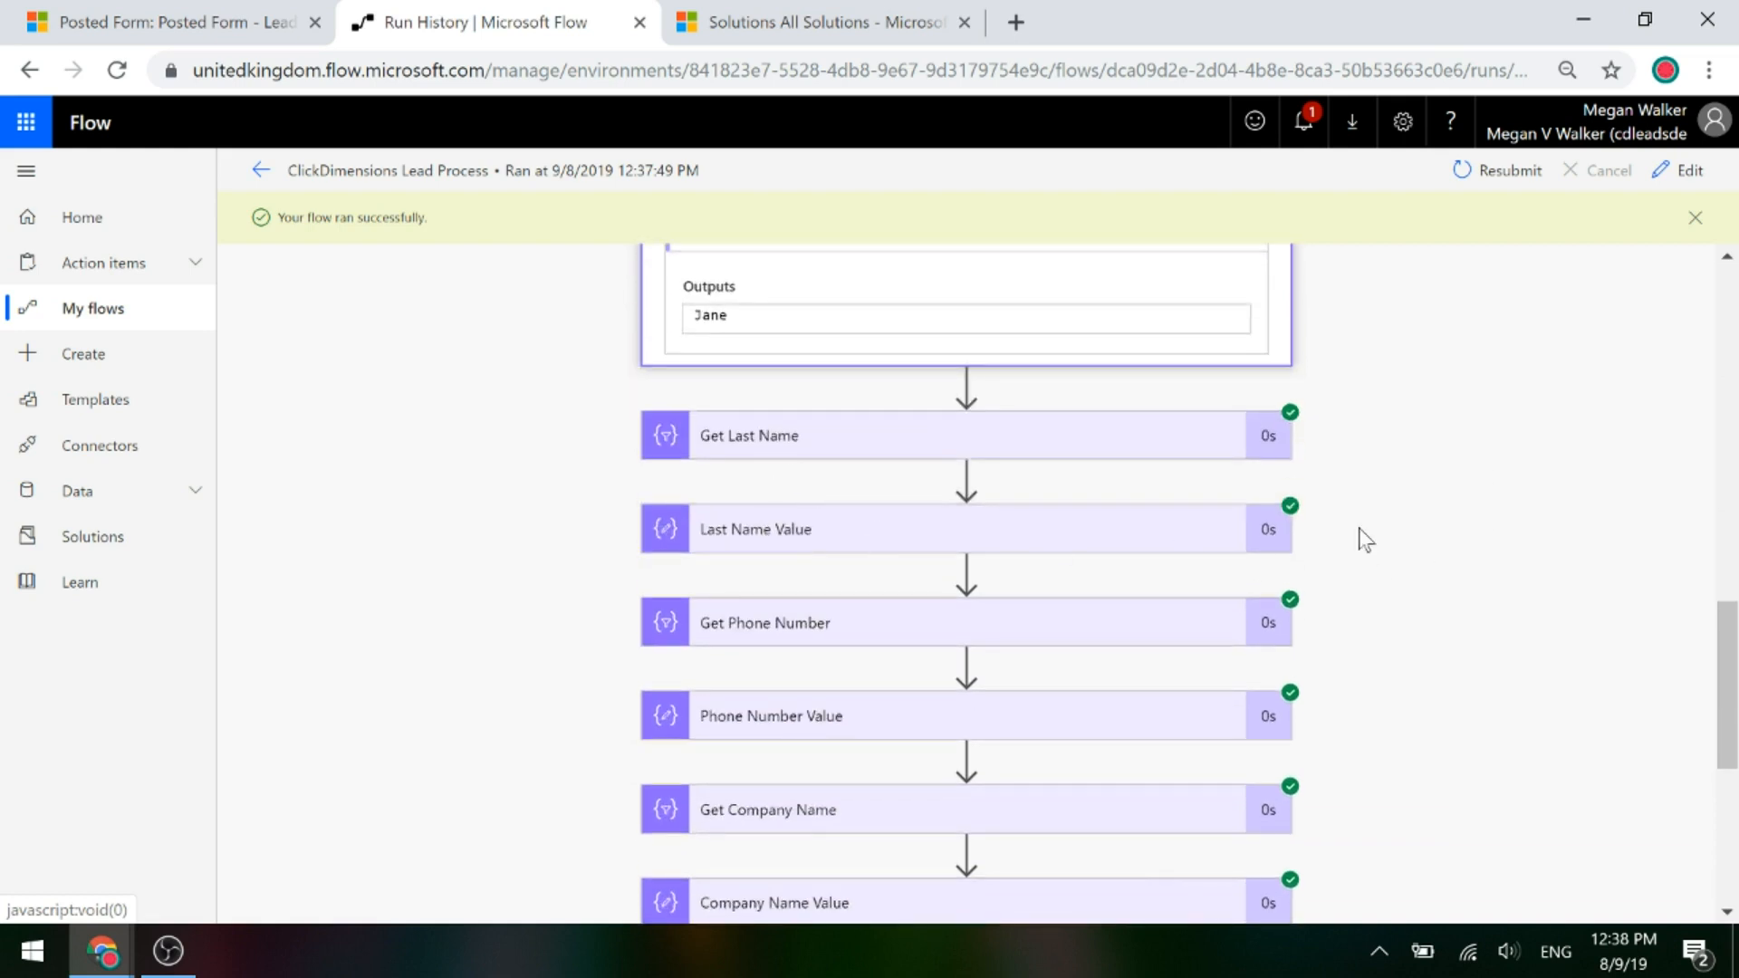
Show the Check If Linked To Contact result and the count of two posted forms.
scroll(1420, 534, "down", 3)
scroll(1286, 489, "down", 6)
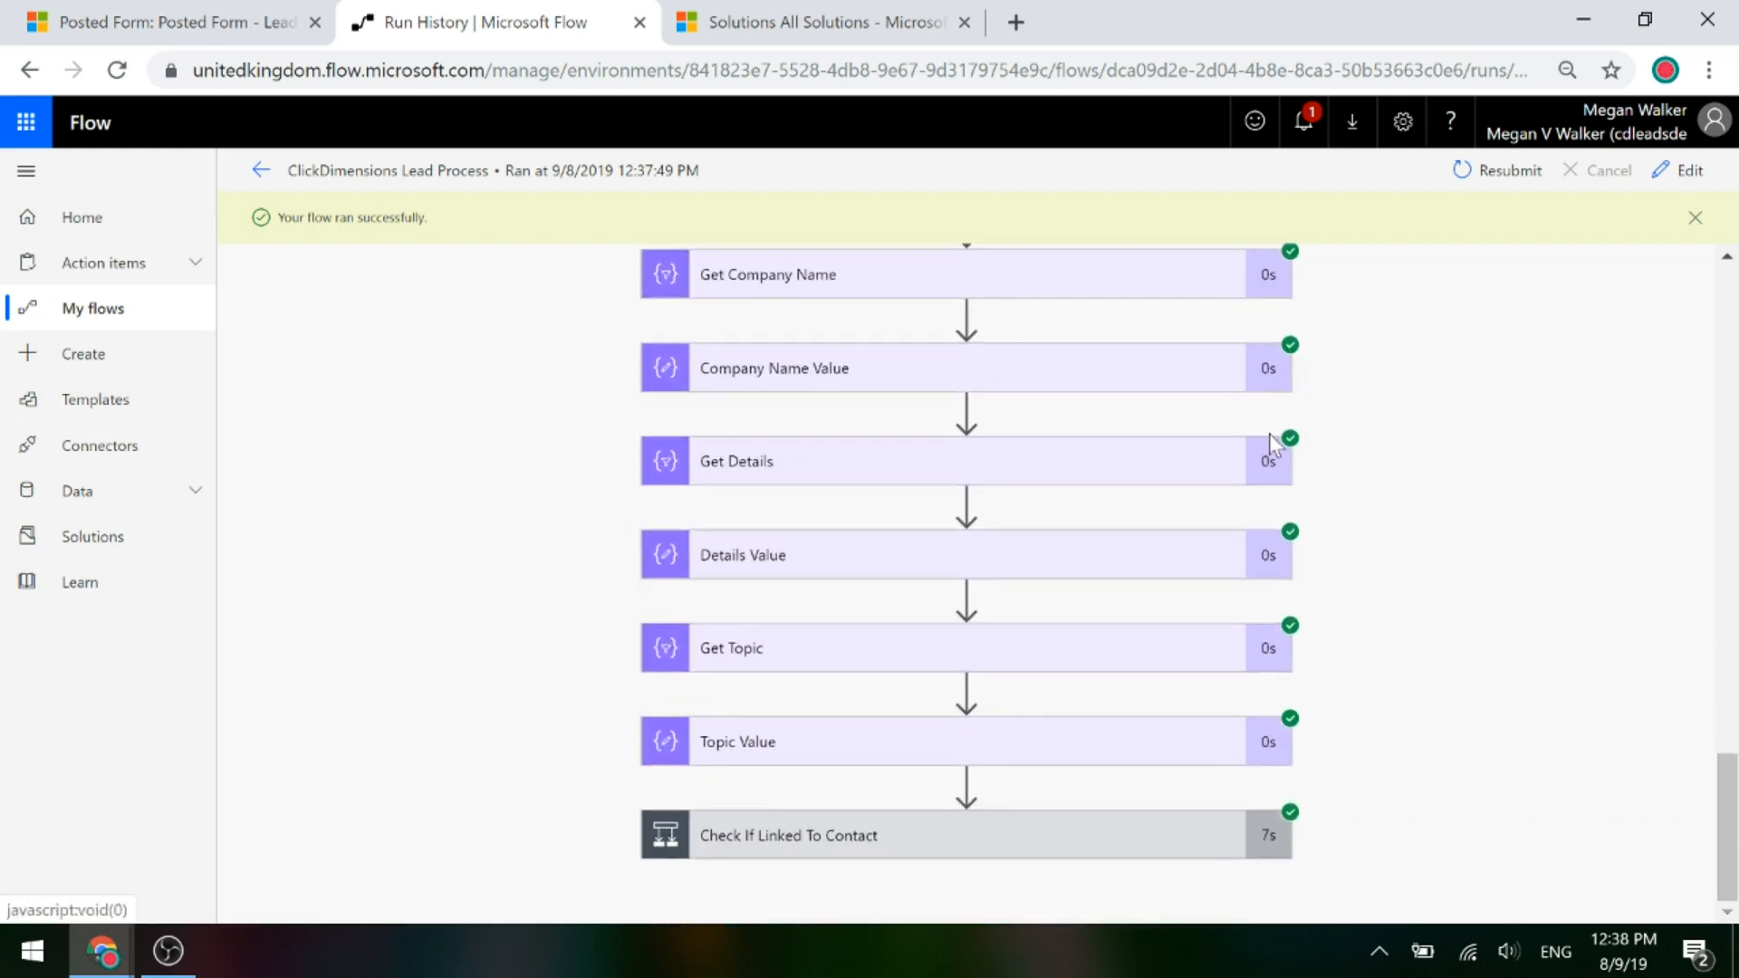
left_click(790, 844)
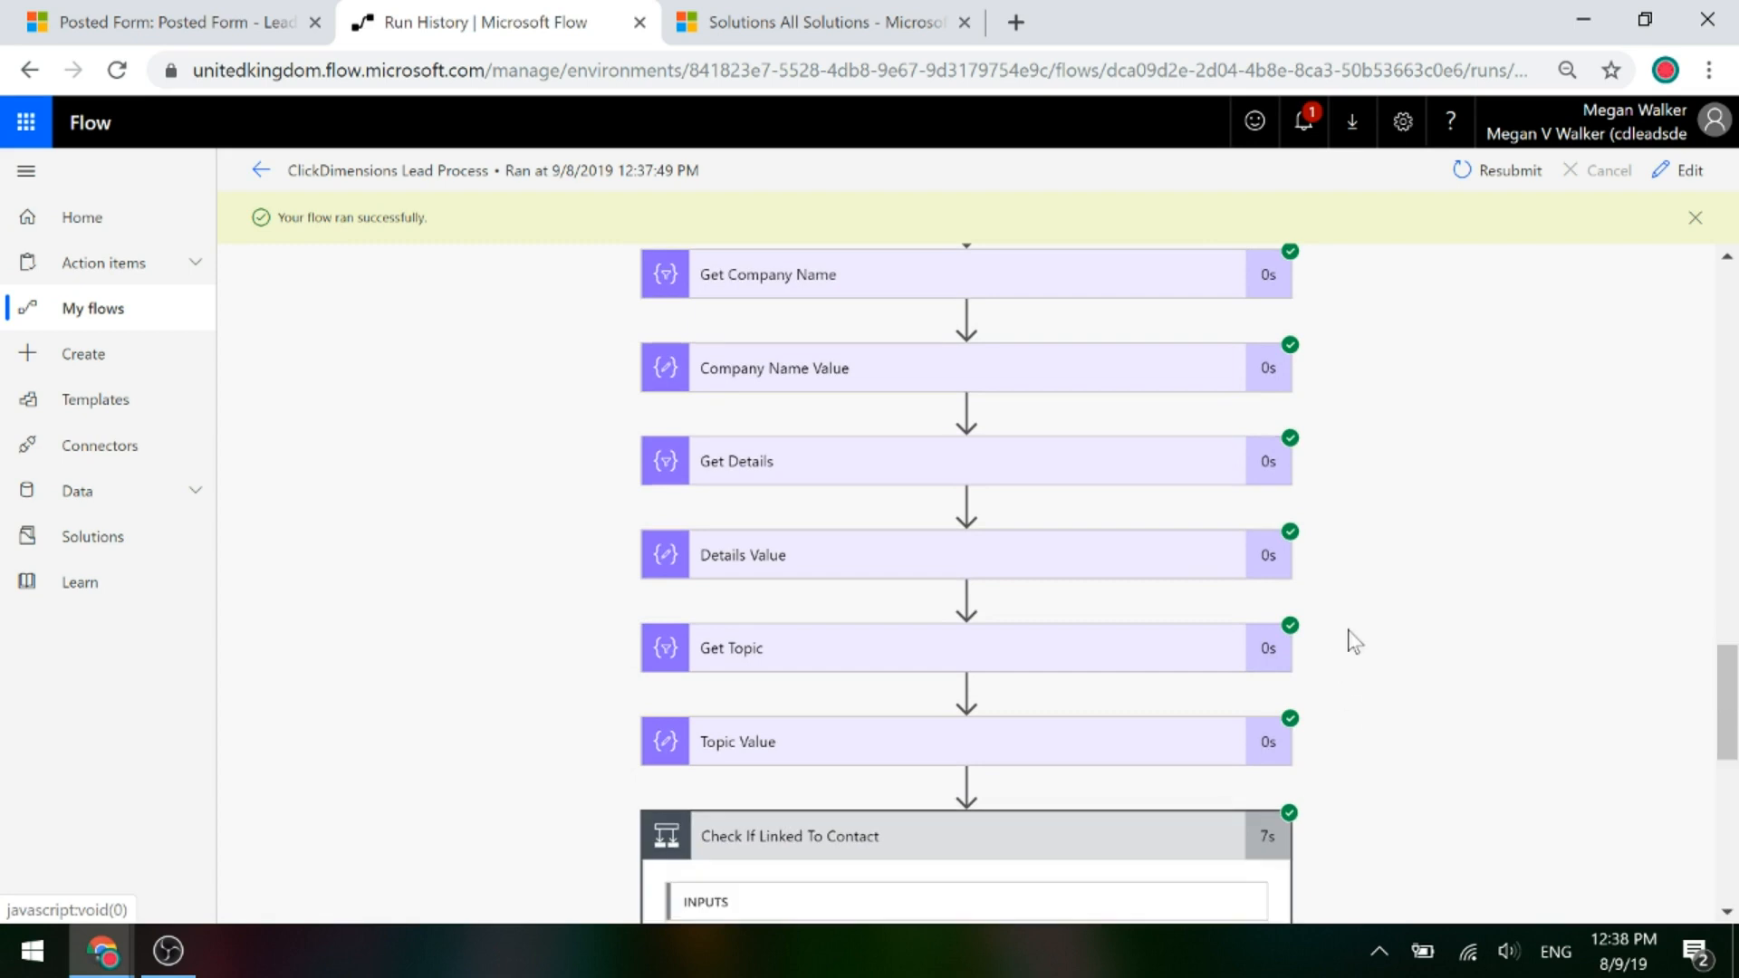
scroll(1395, 625, "down", 3)
scroll(1469, 519, "down", 2)
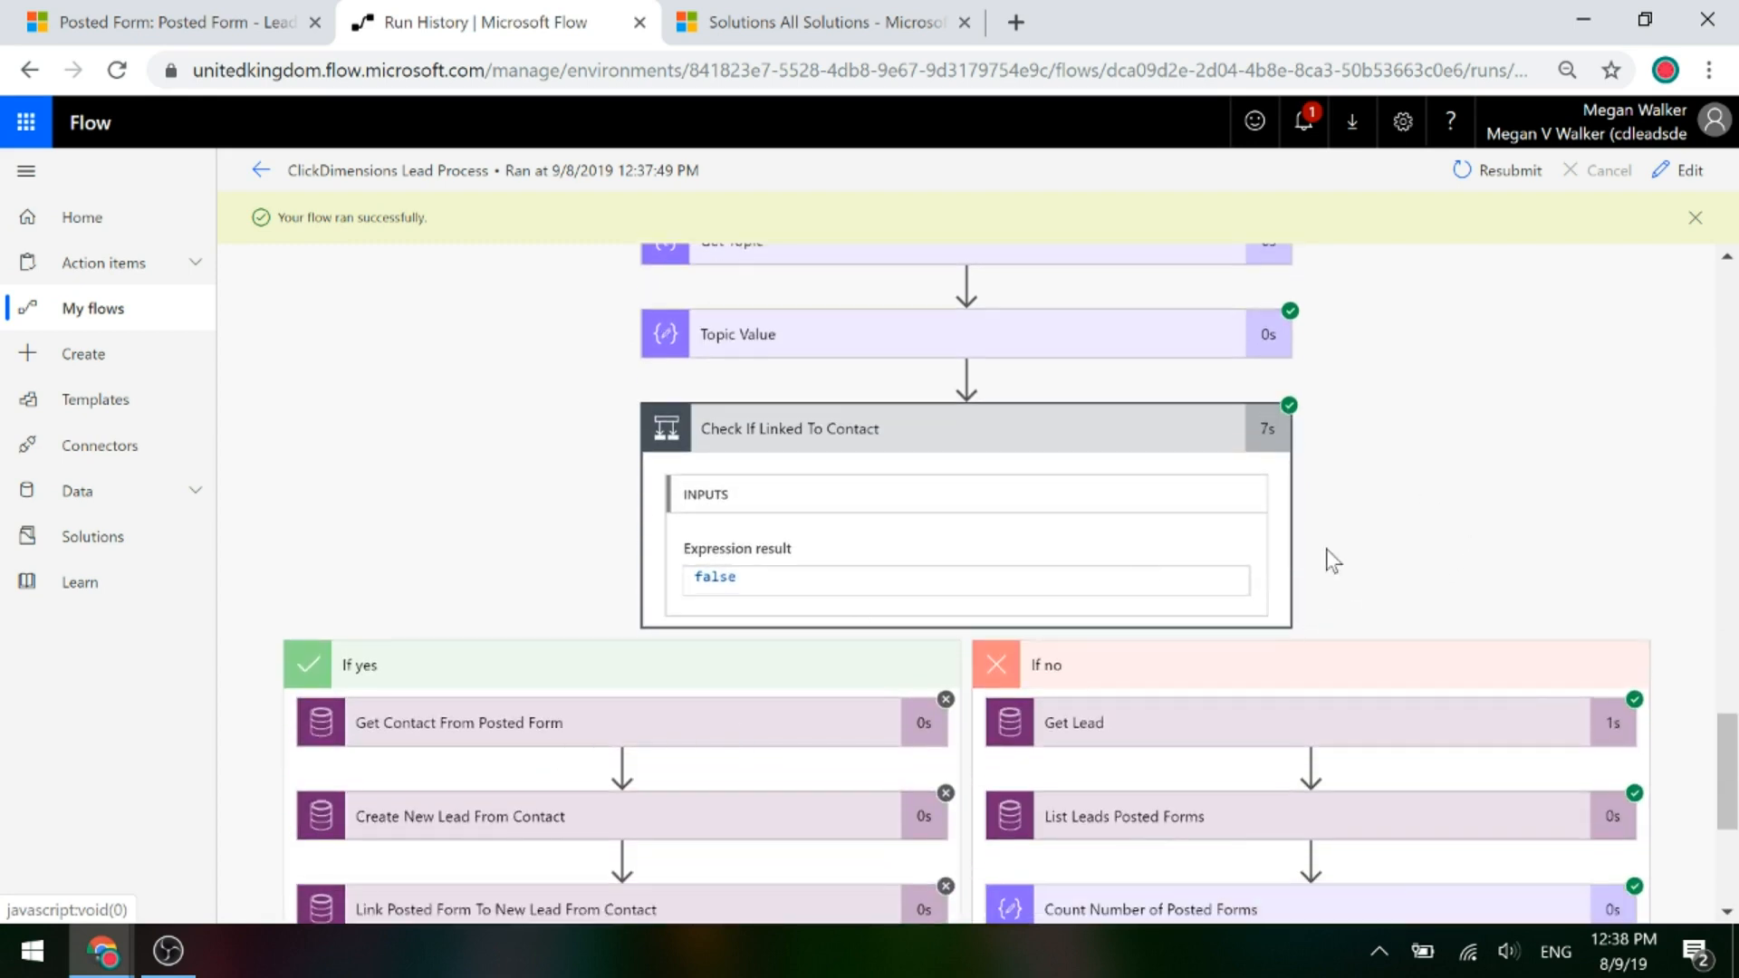
scroll(1304, 580, "down", 2)
scroll(1298, 593, "down", 3)
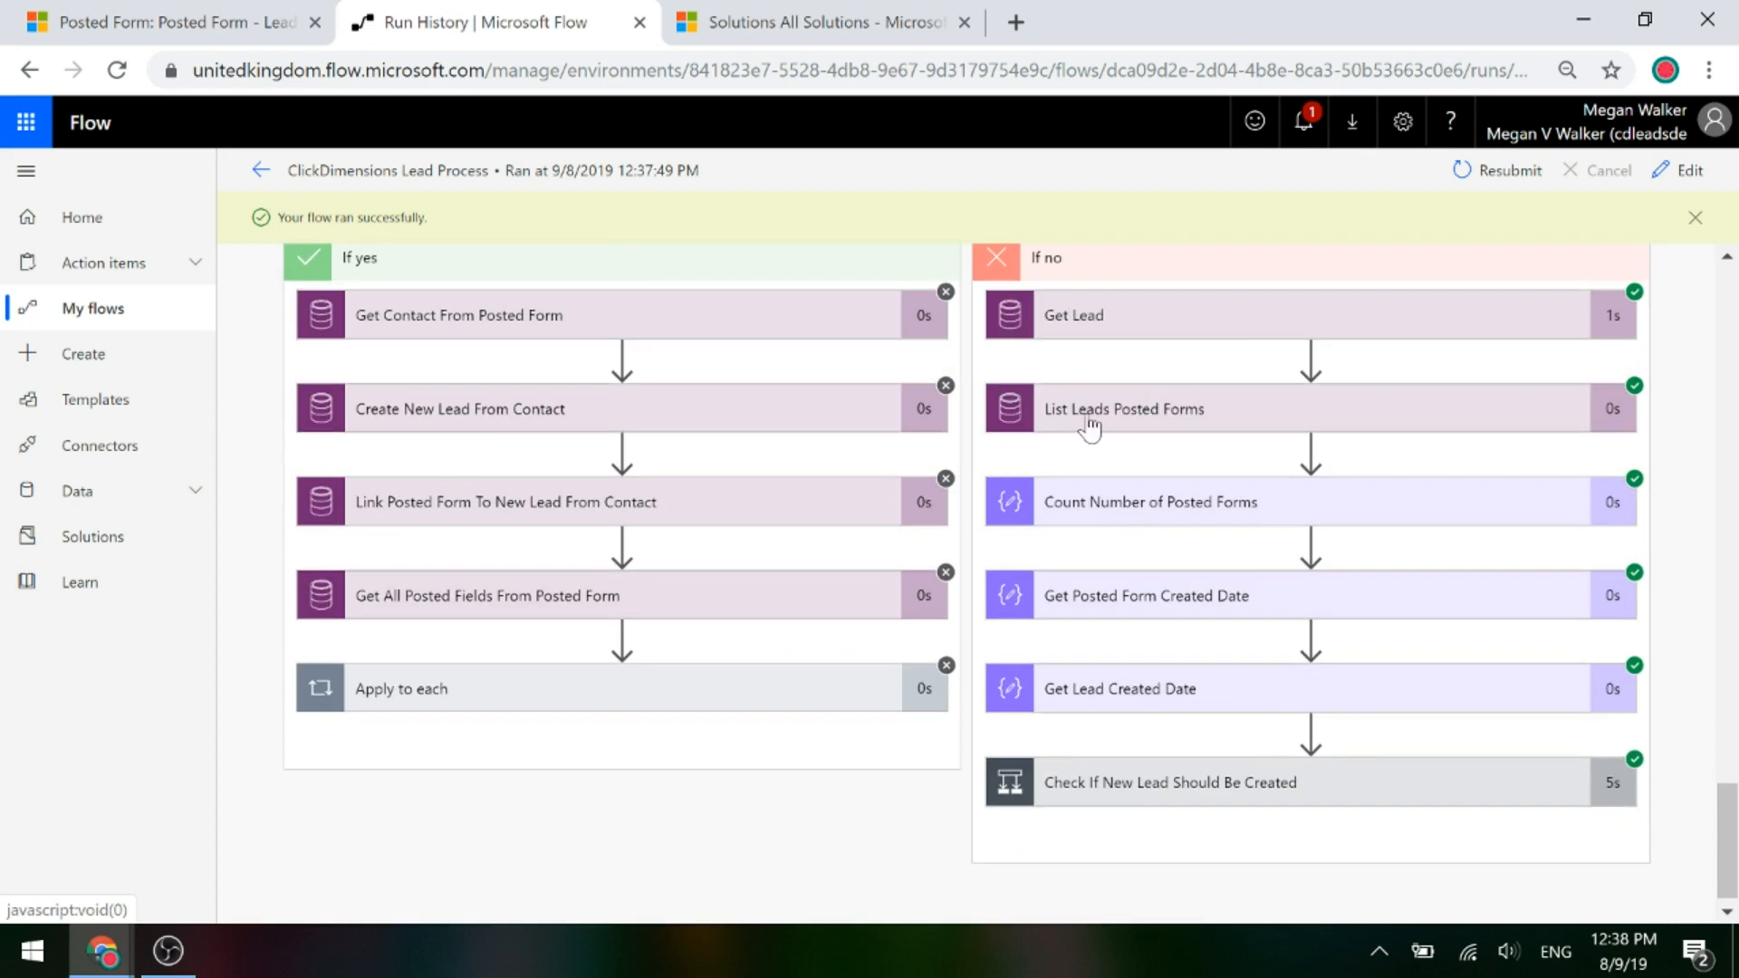
left_click(1149, 501)
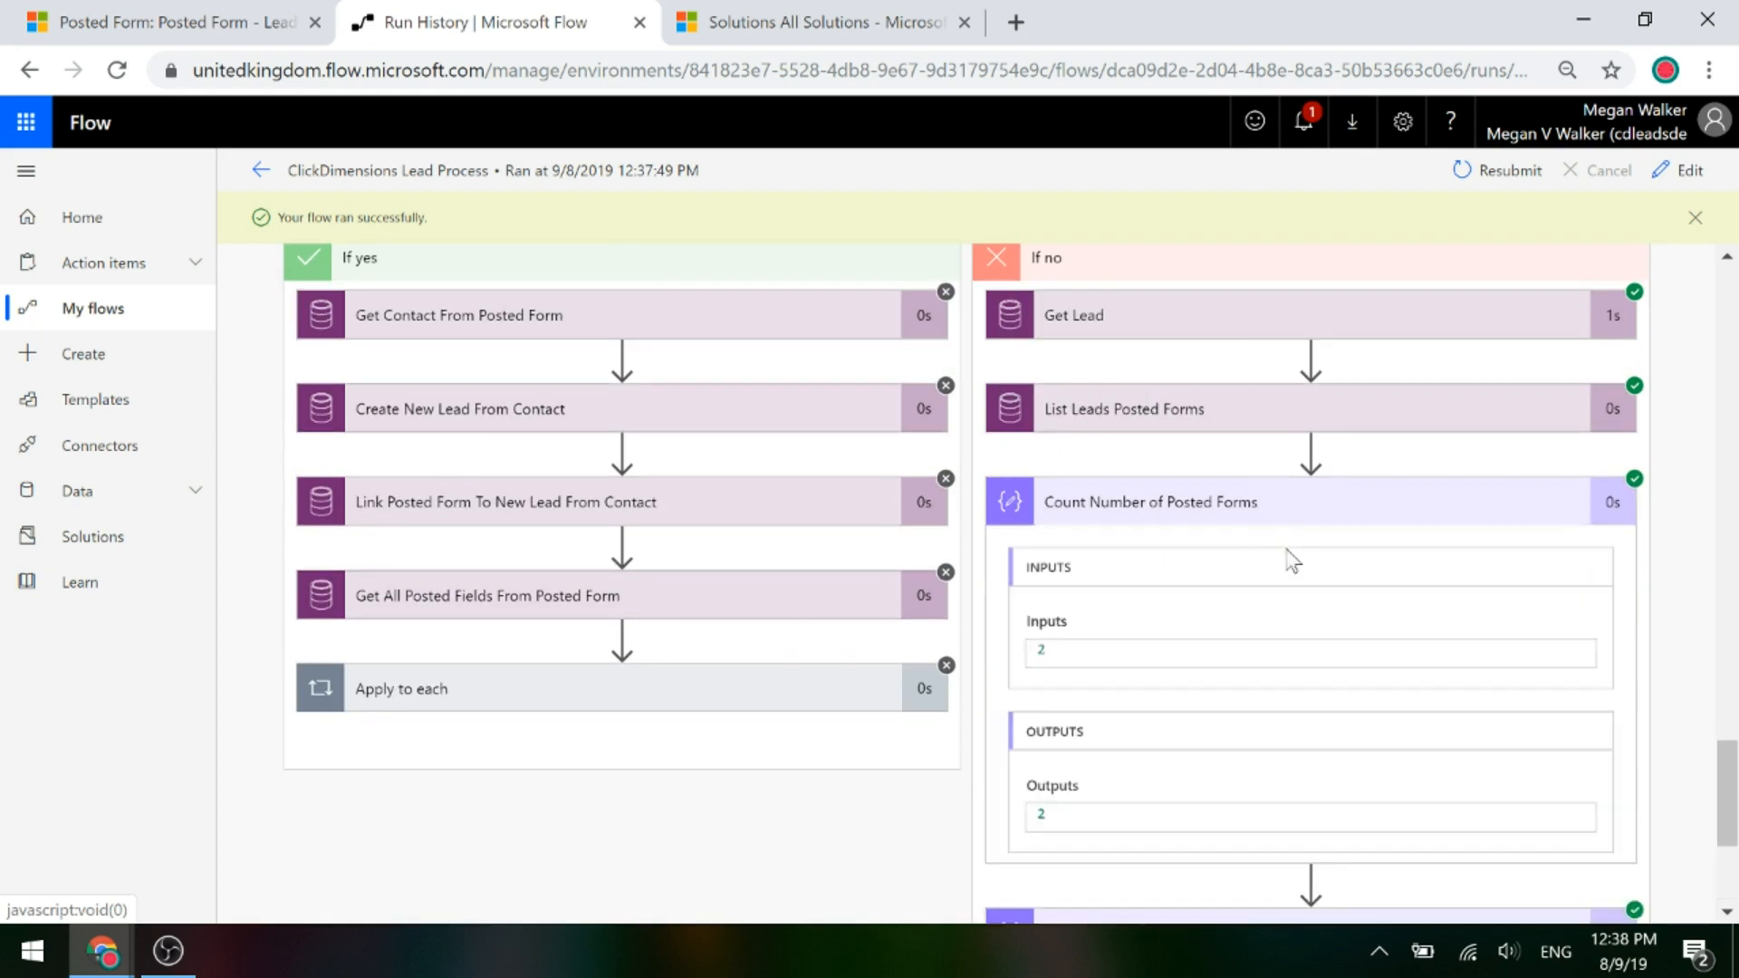
Show both created dates, including lead date 2019-09-06T21:02:00Z, and the new-lead check result.
scroll(1202, 609, "down", 1)
scroll(1203, 609, "down", 1)
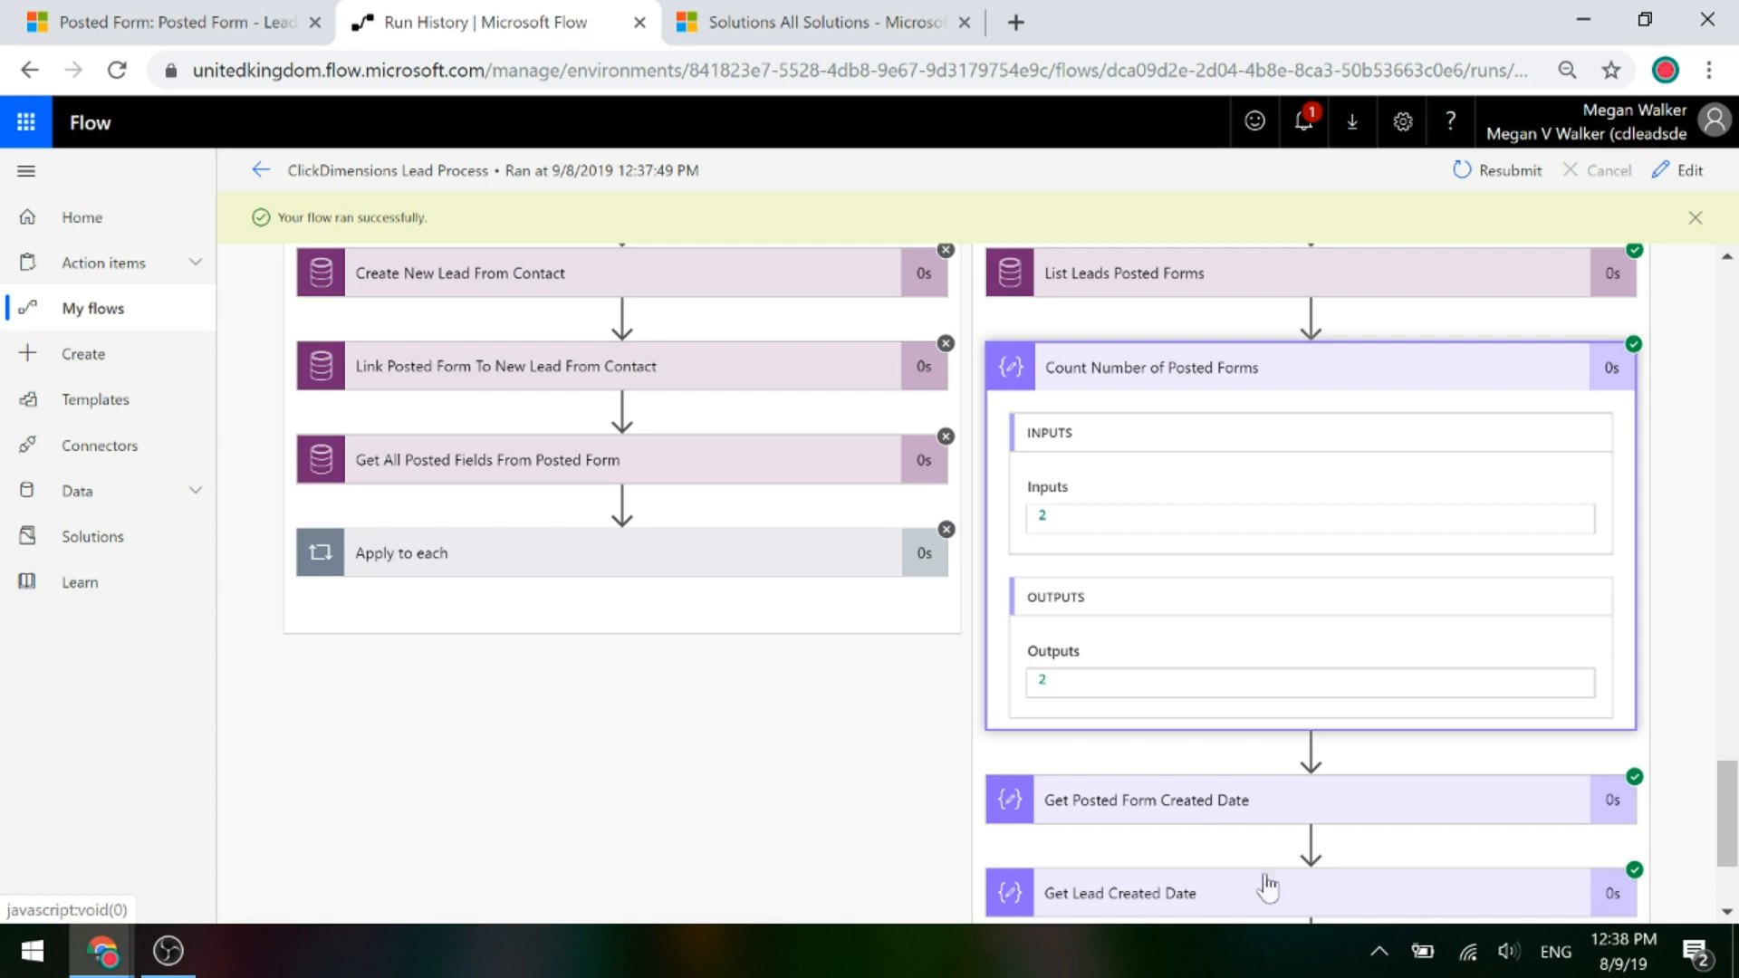
scroll(1266, 885, "down", 3)
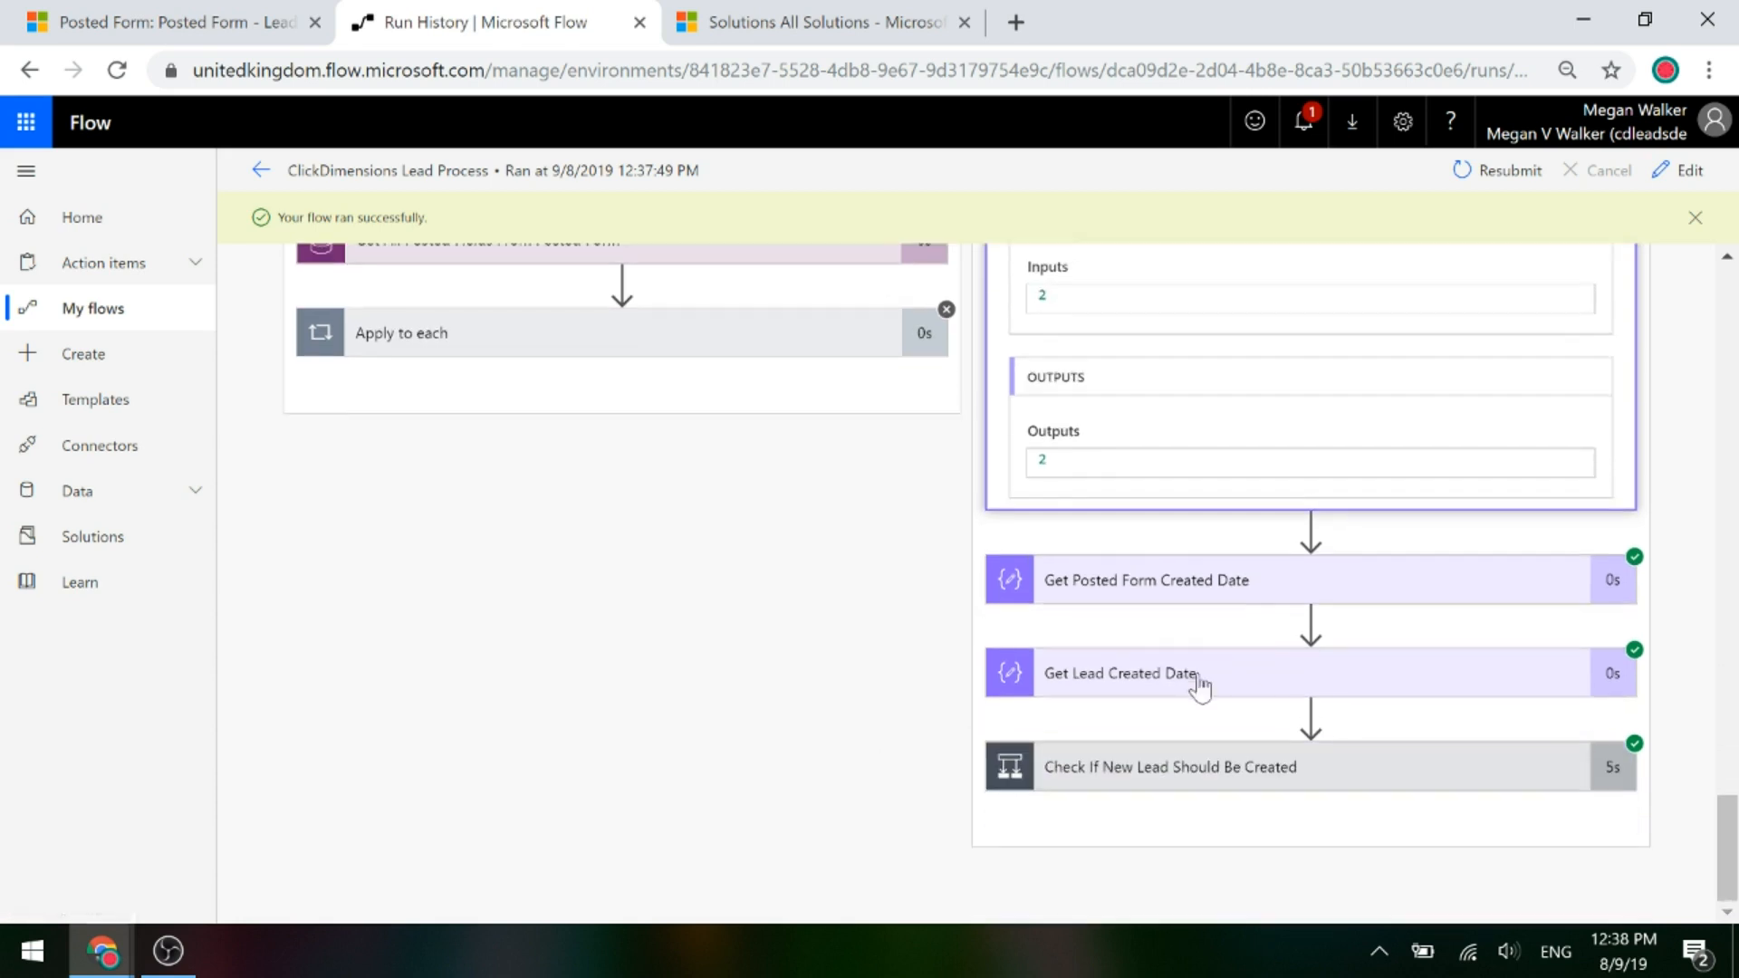
left_click(1178, 598)
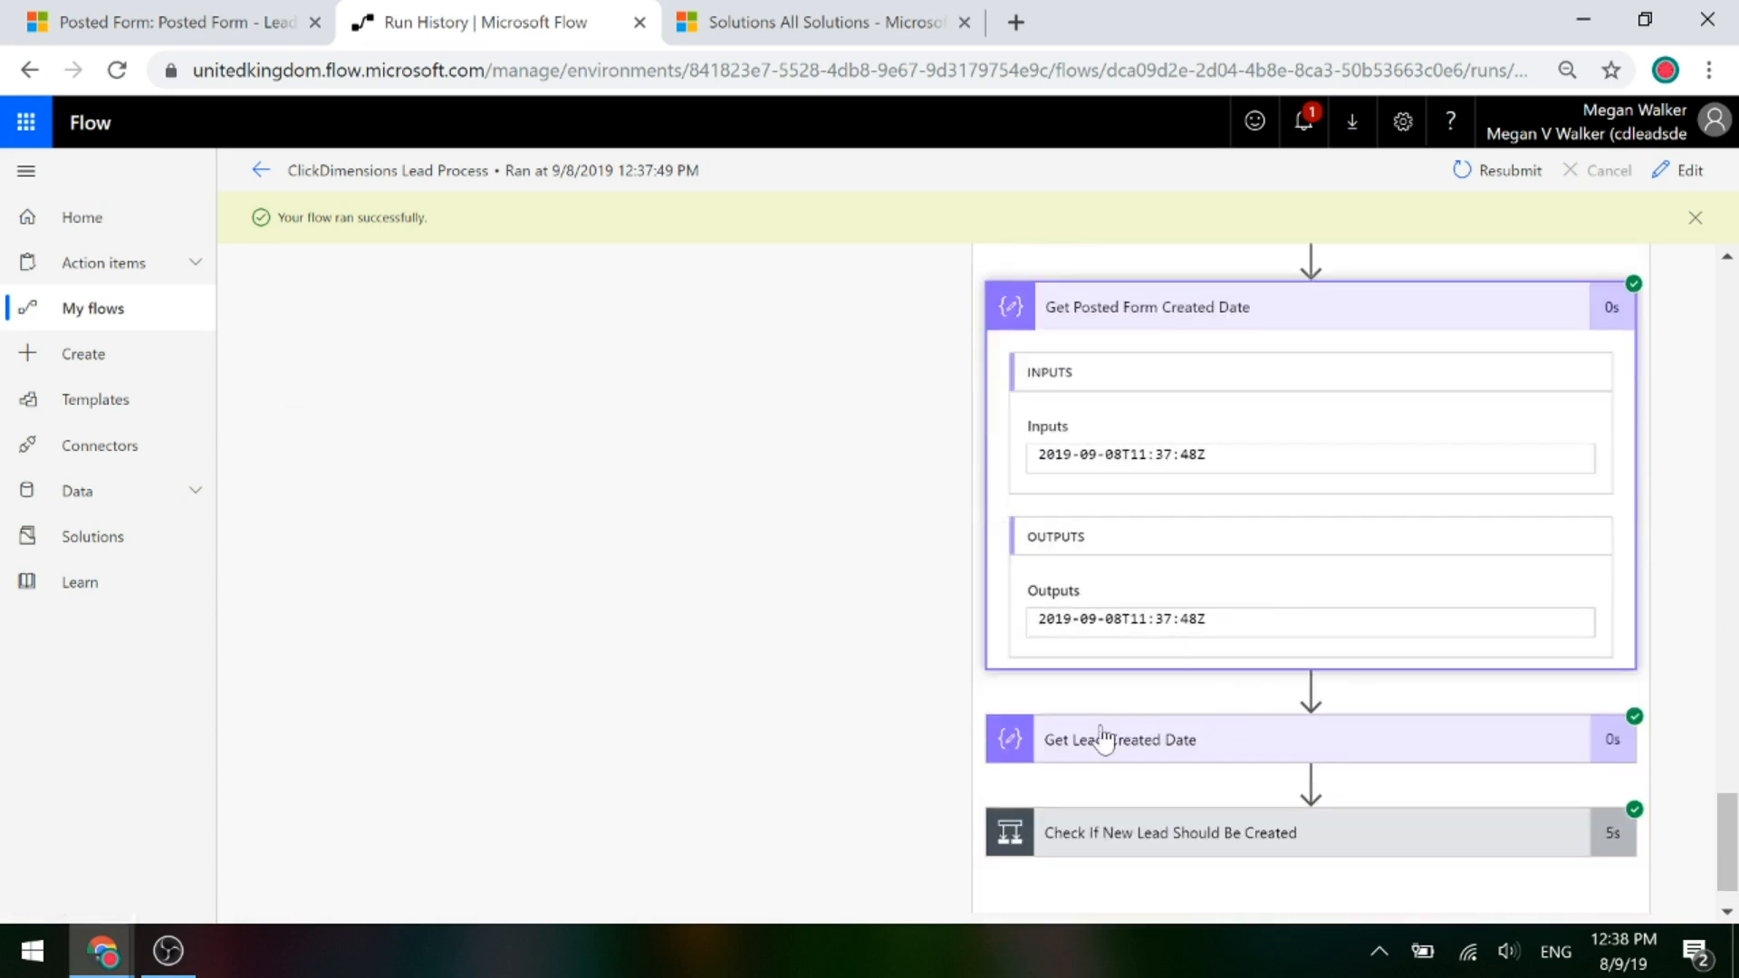
left_click(1103, 739)
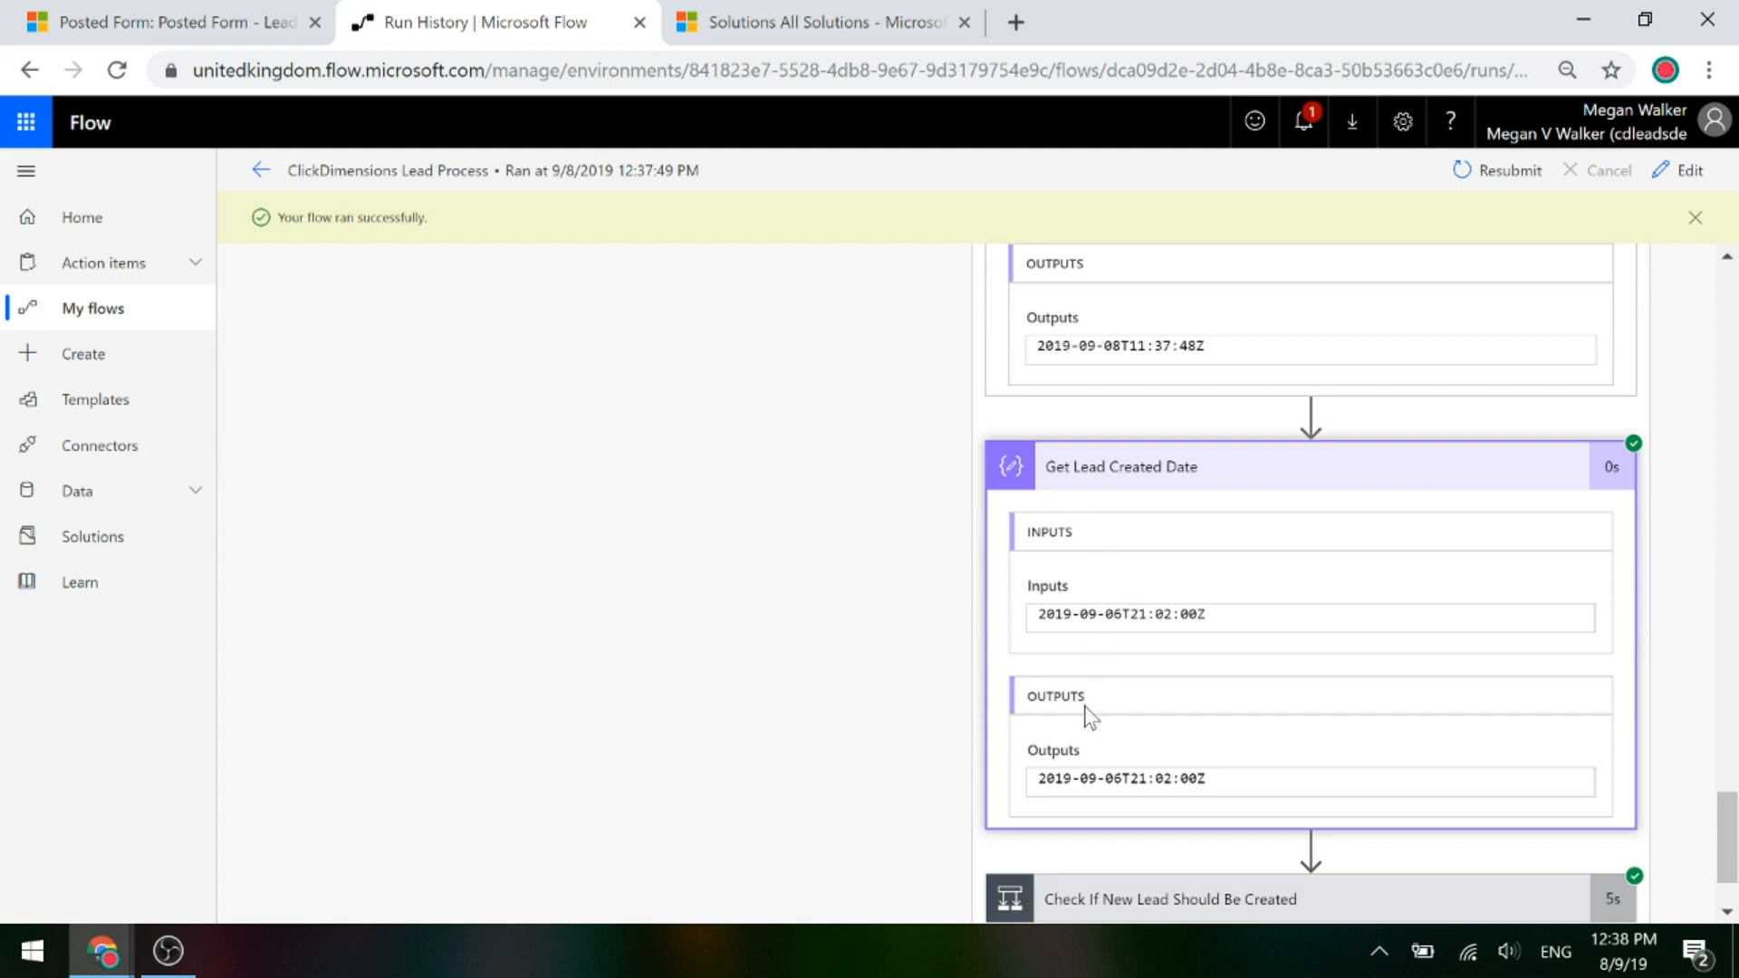
scroll(963, 683, "down", 2)
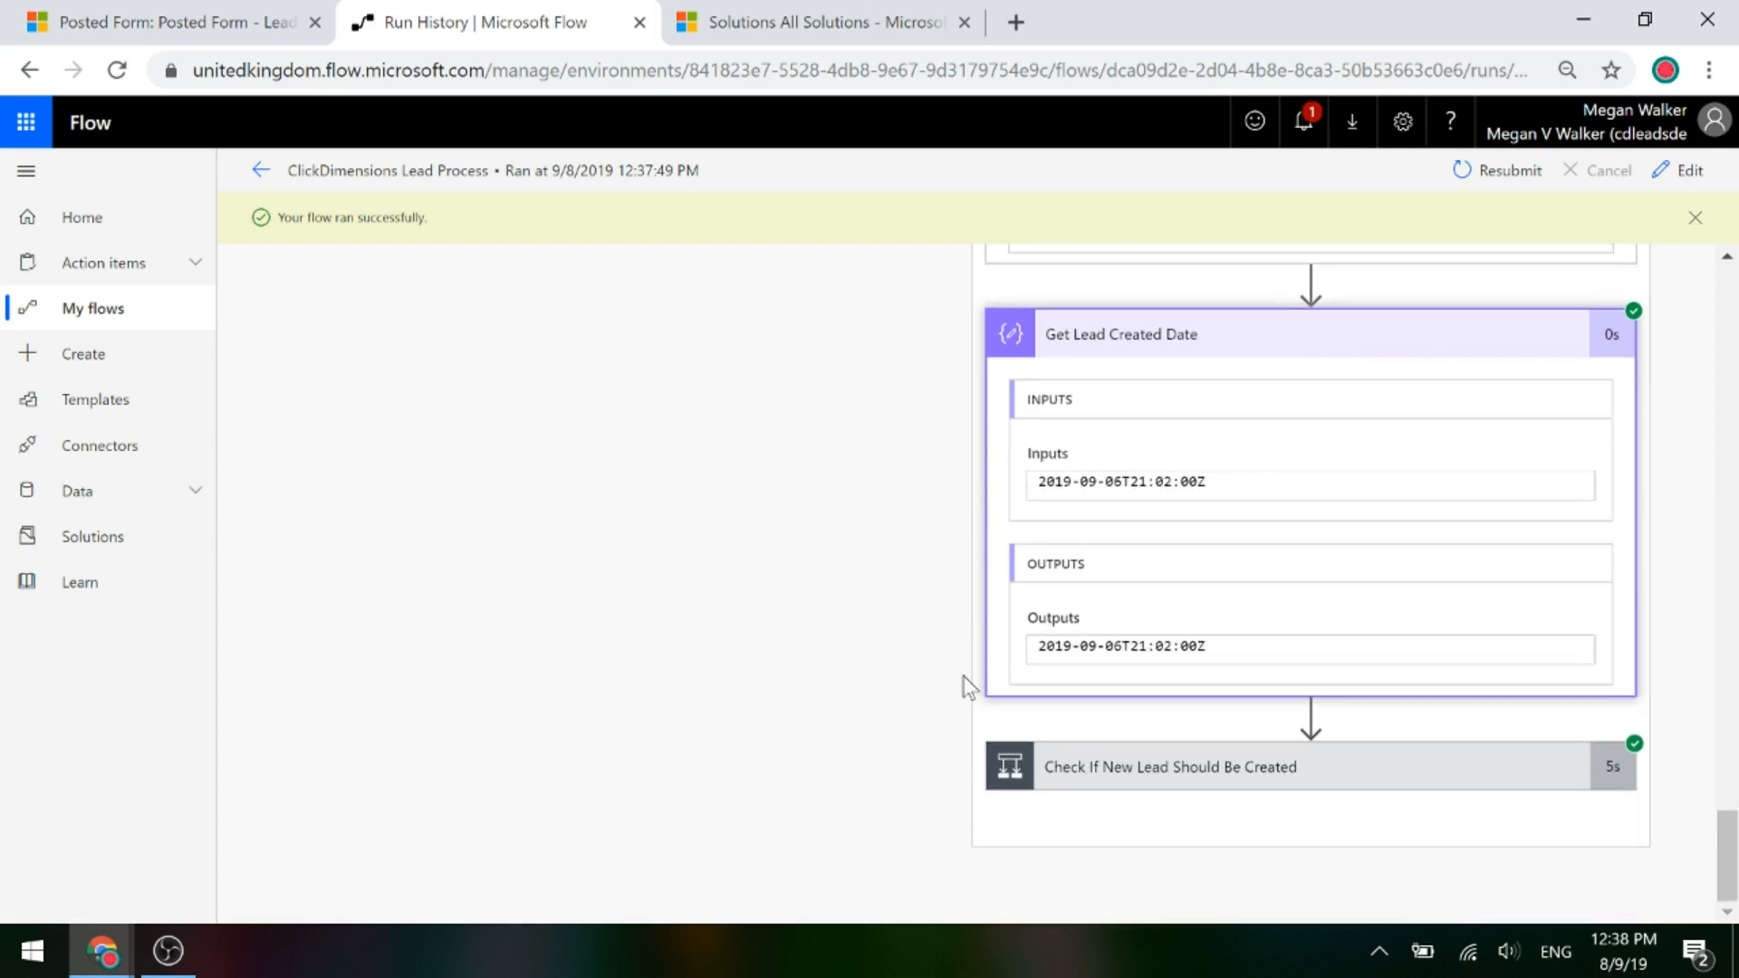
left_click(1120, 793)
Confirm the new-lead check returned false and the If no branch ran, then return to the Posted Form tab.
left_click_drag(1095, 915, 1576, 913)
scroll(1448, 738, "down", 4)
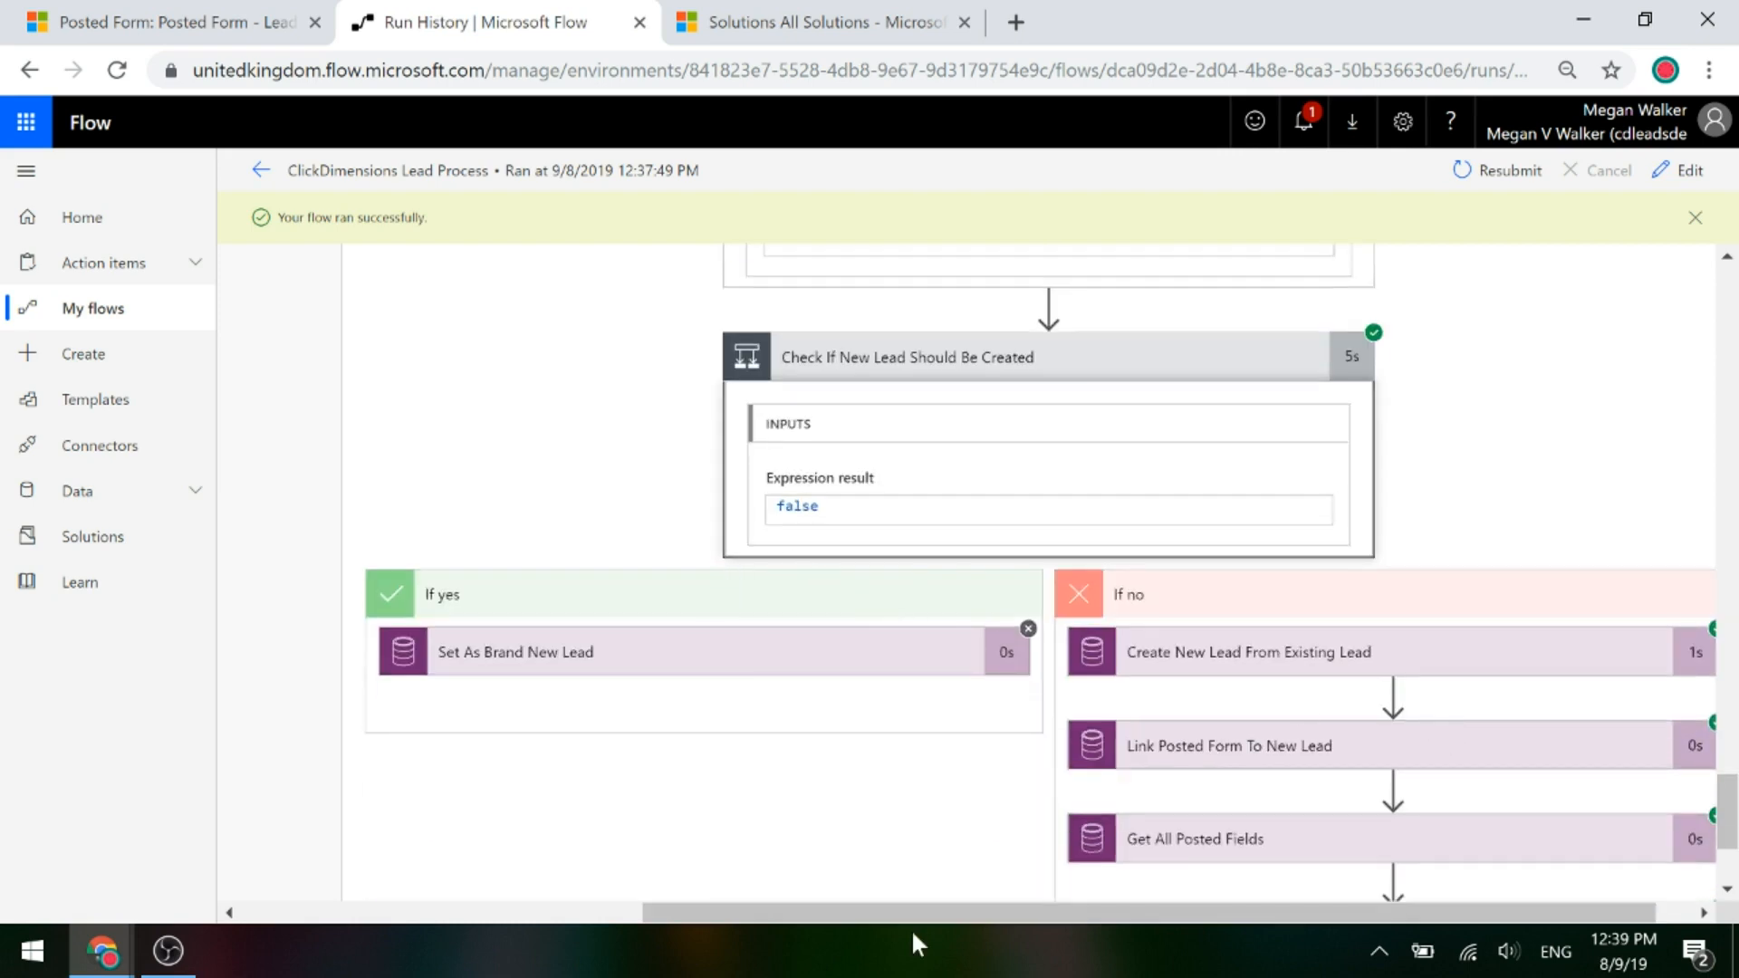
left_click_drag(890, 915, 1067, 908)
scroll(1417, 661, "down", 3)
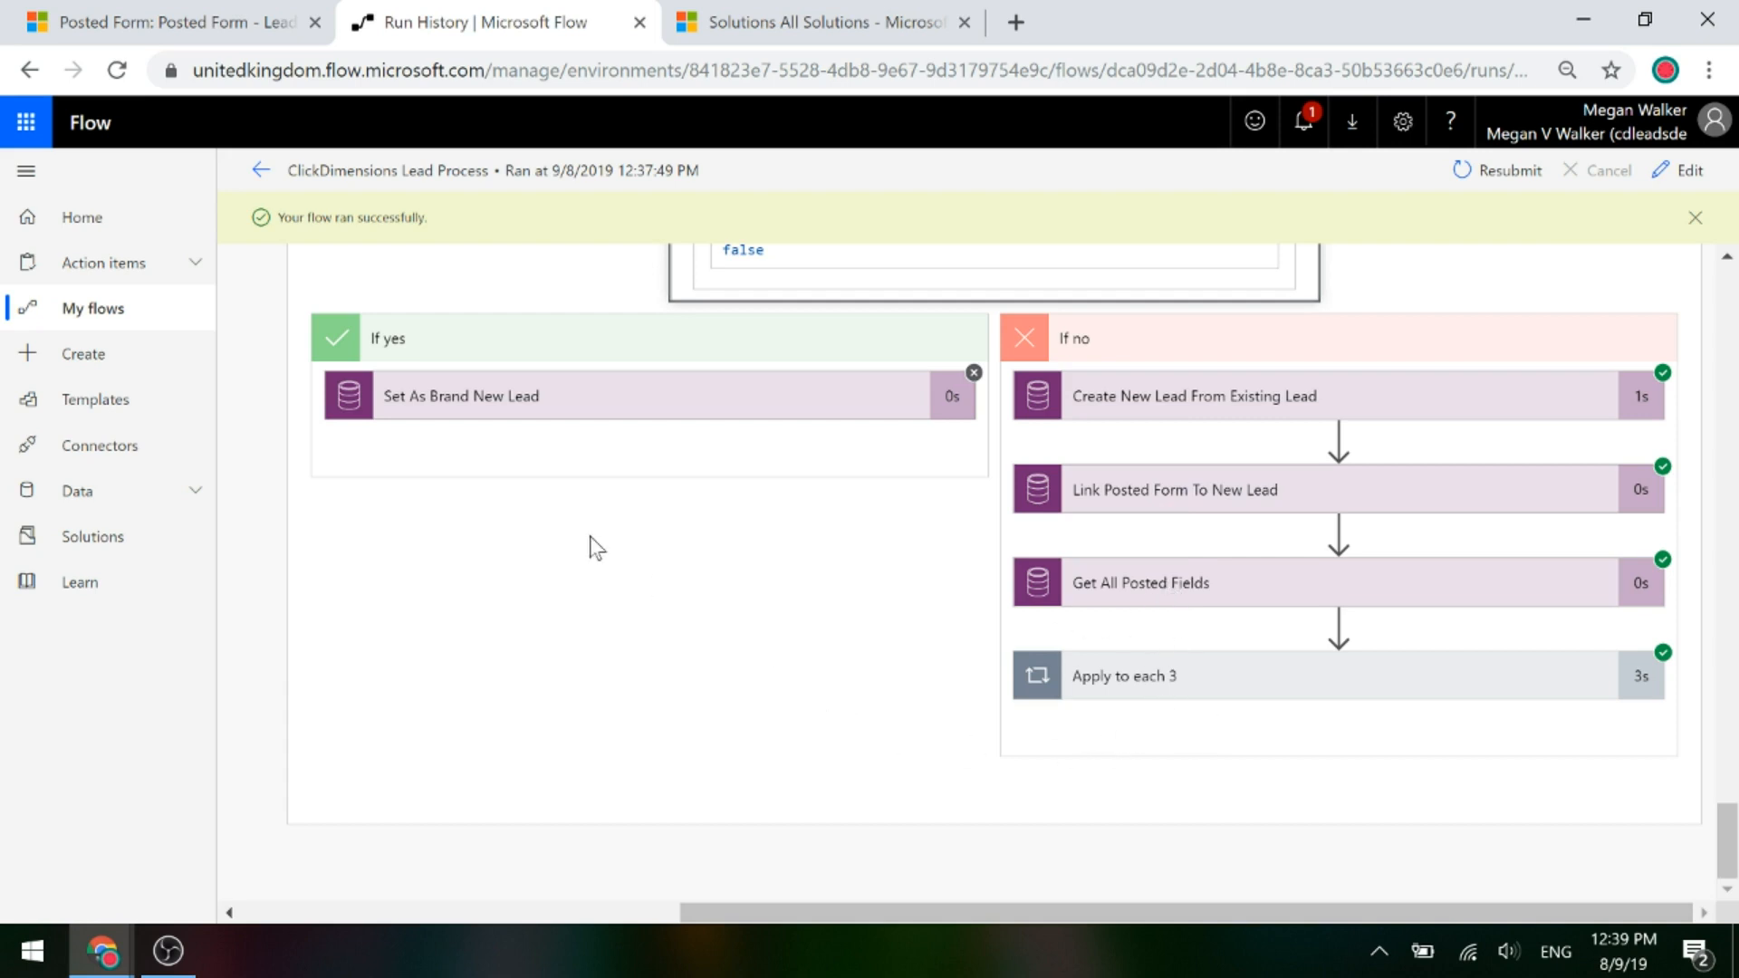
left_click(192, 24)
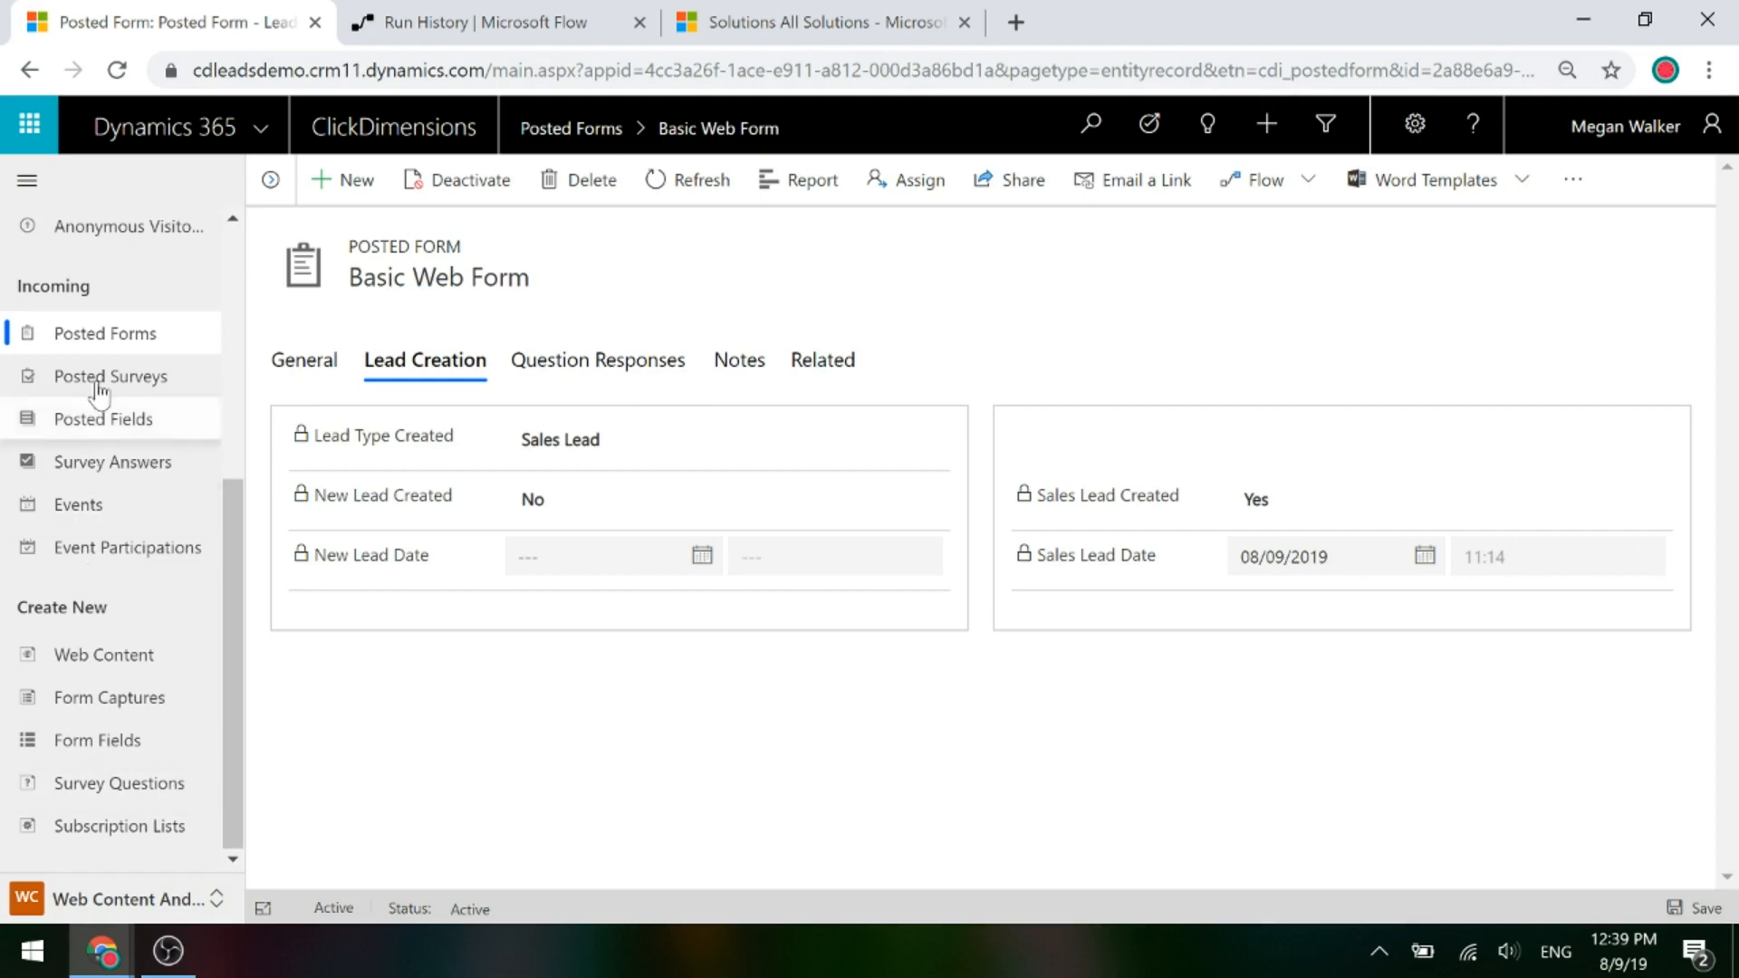
Review the newest Basic Web Form's Lead Creation details, then open its linked lead's Qualify stage.
left_click(101, 338)
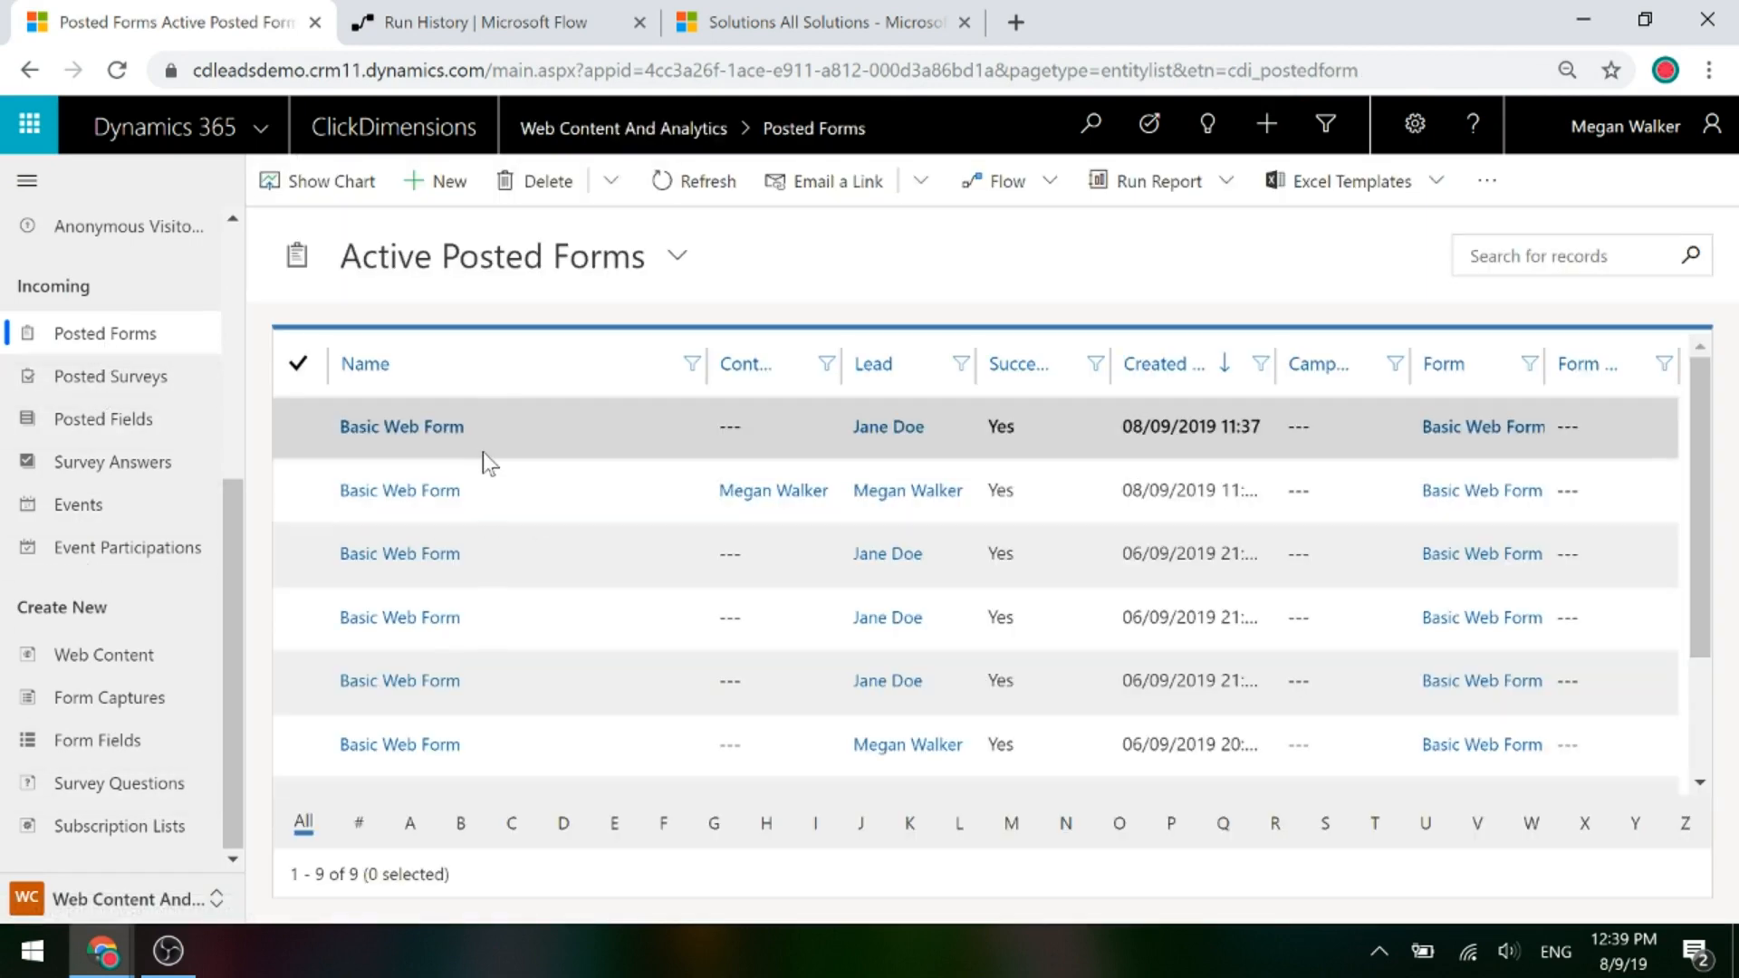
double_click(521, 439)
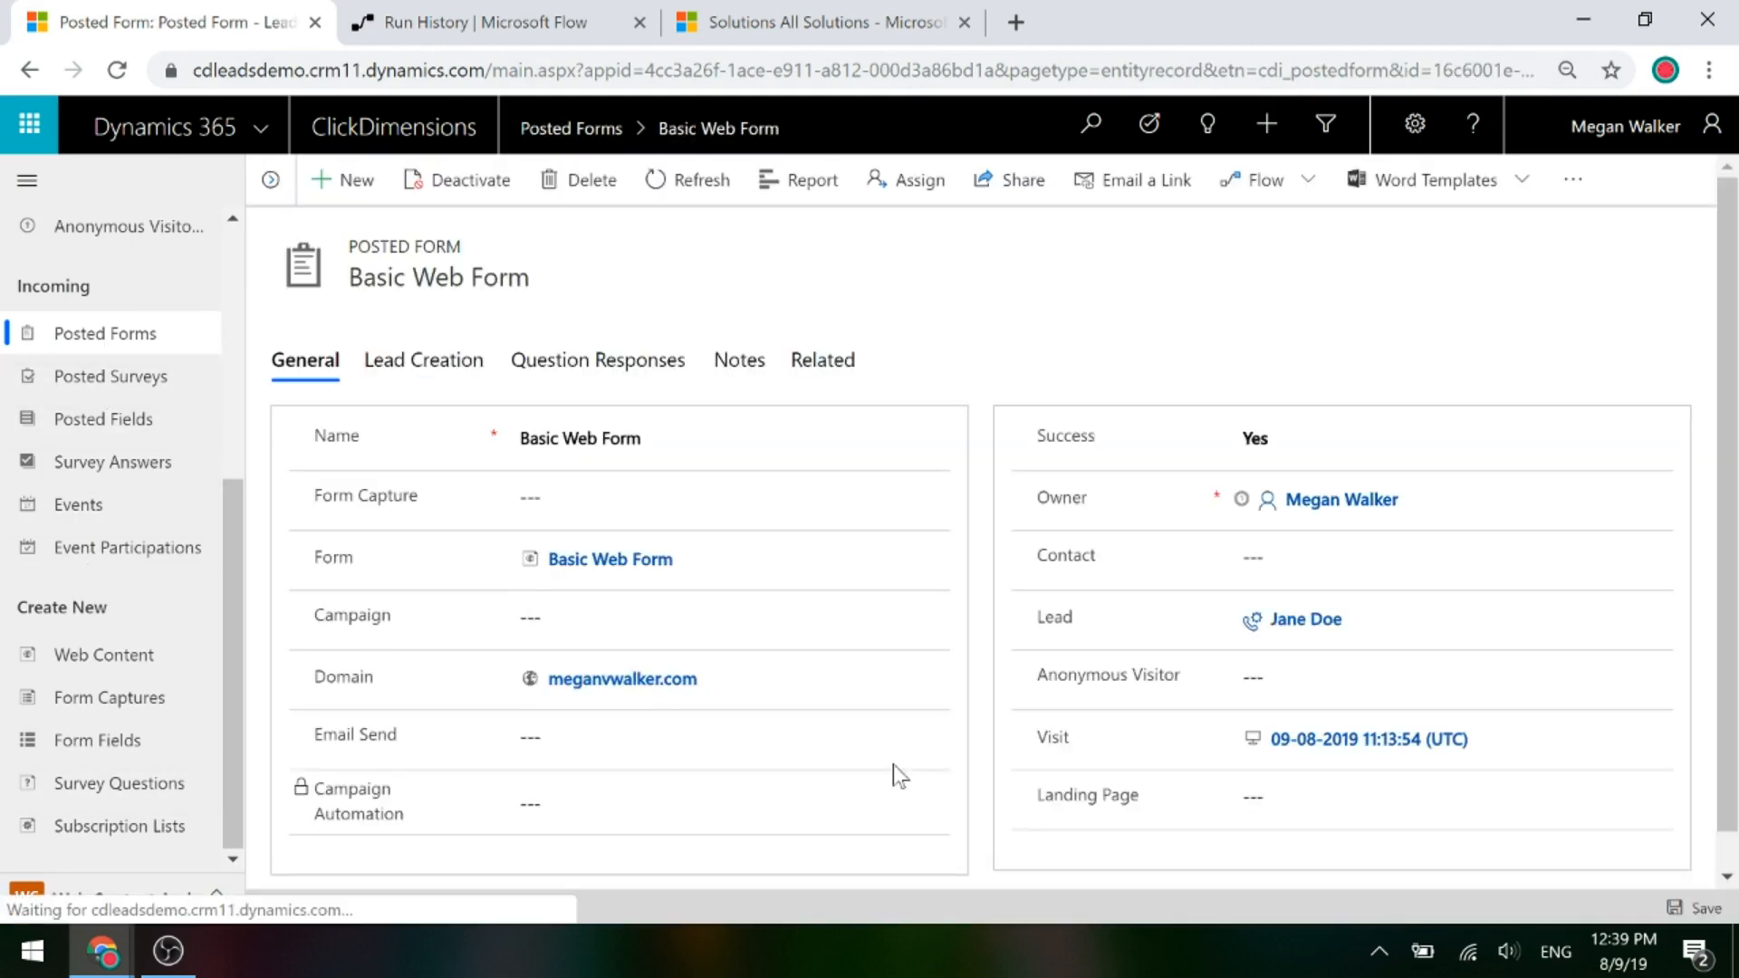
left_click(409, 373)
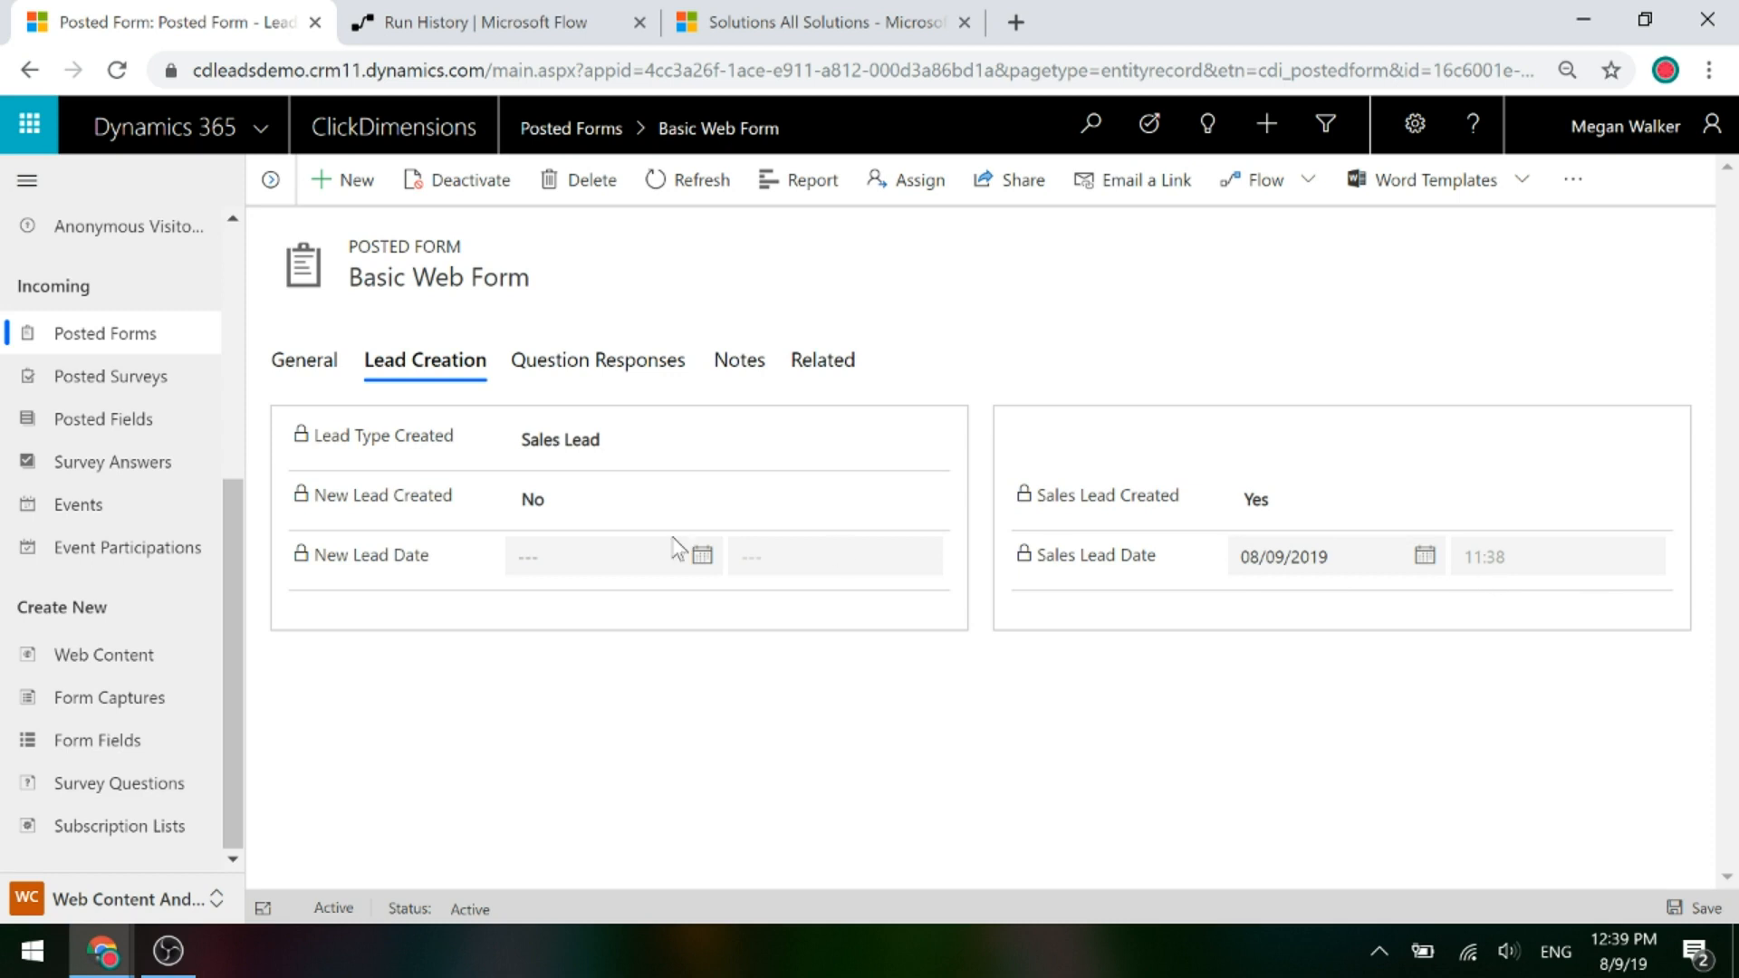
left_click(309, 367)
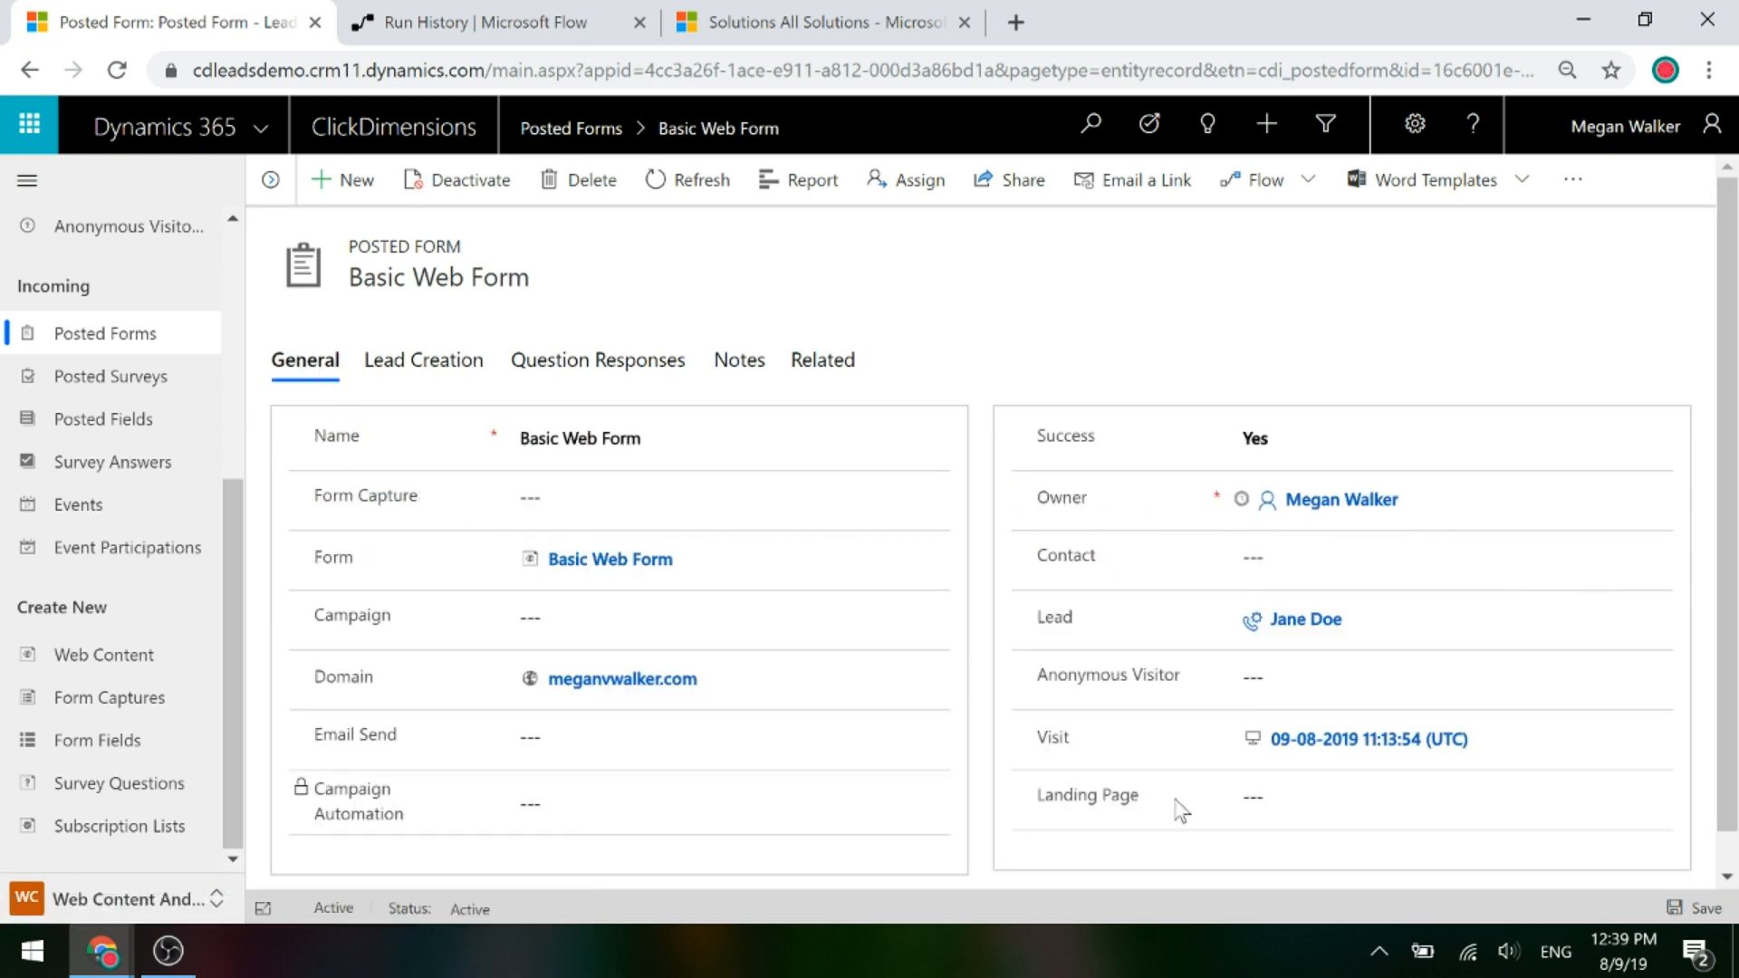
left_click(1300, 625)
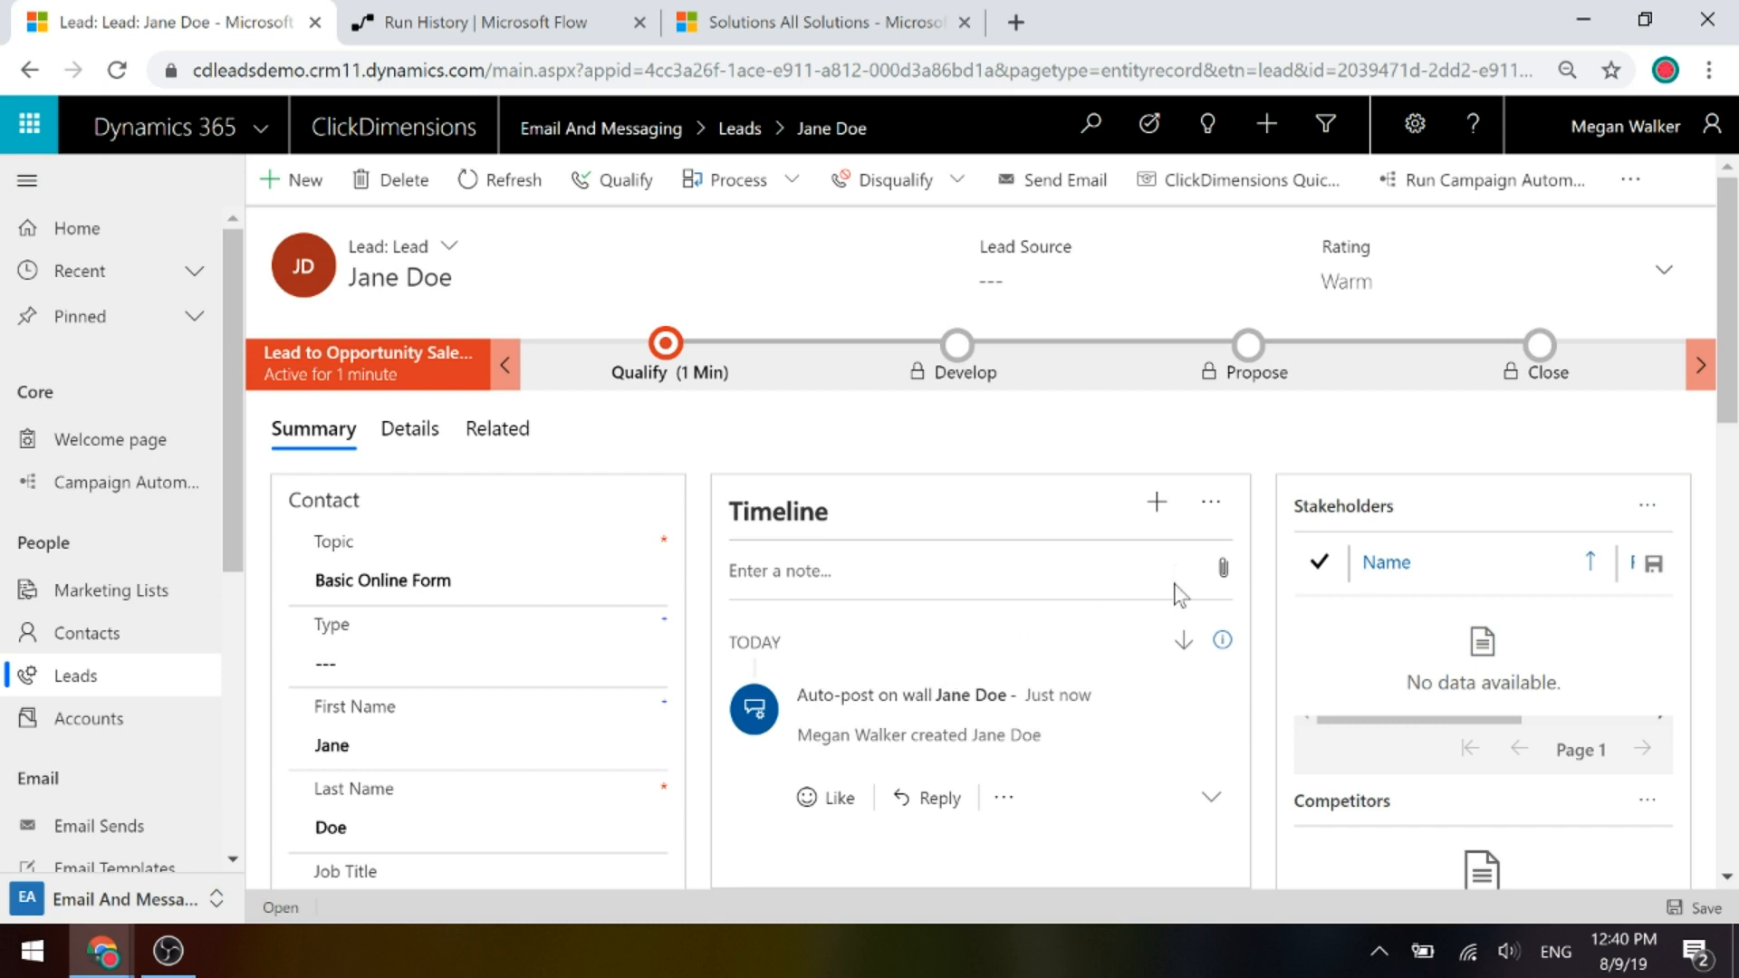
left_click(664, 360)
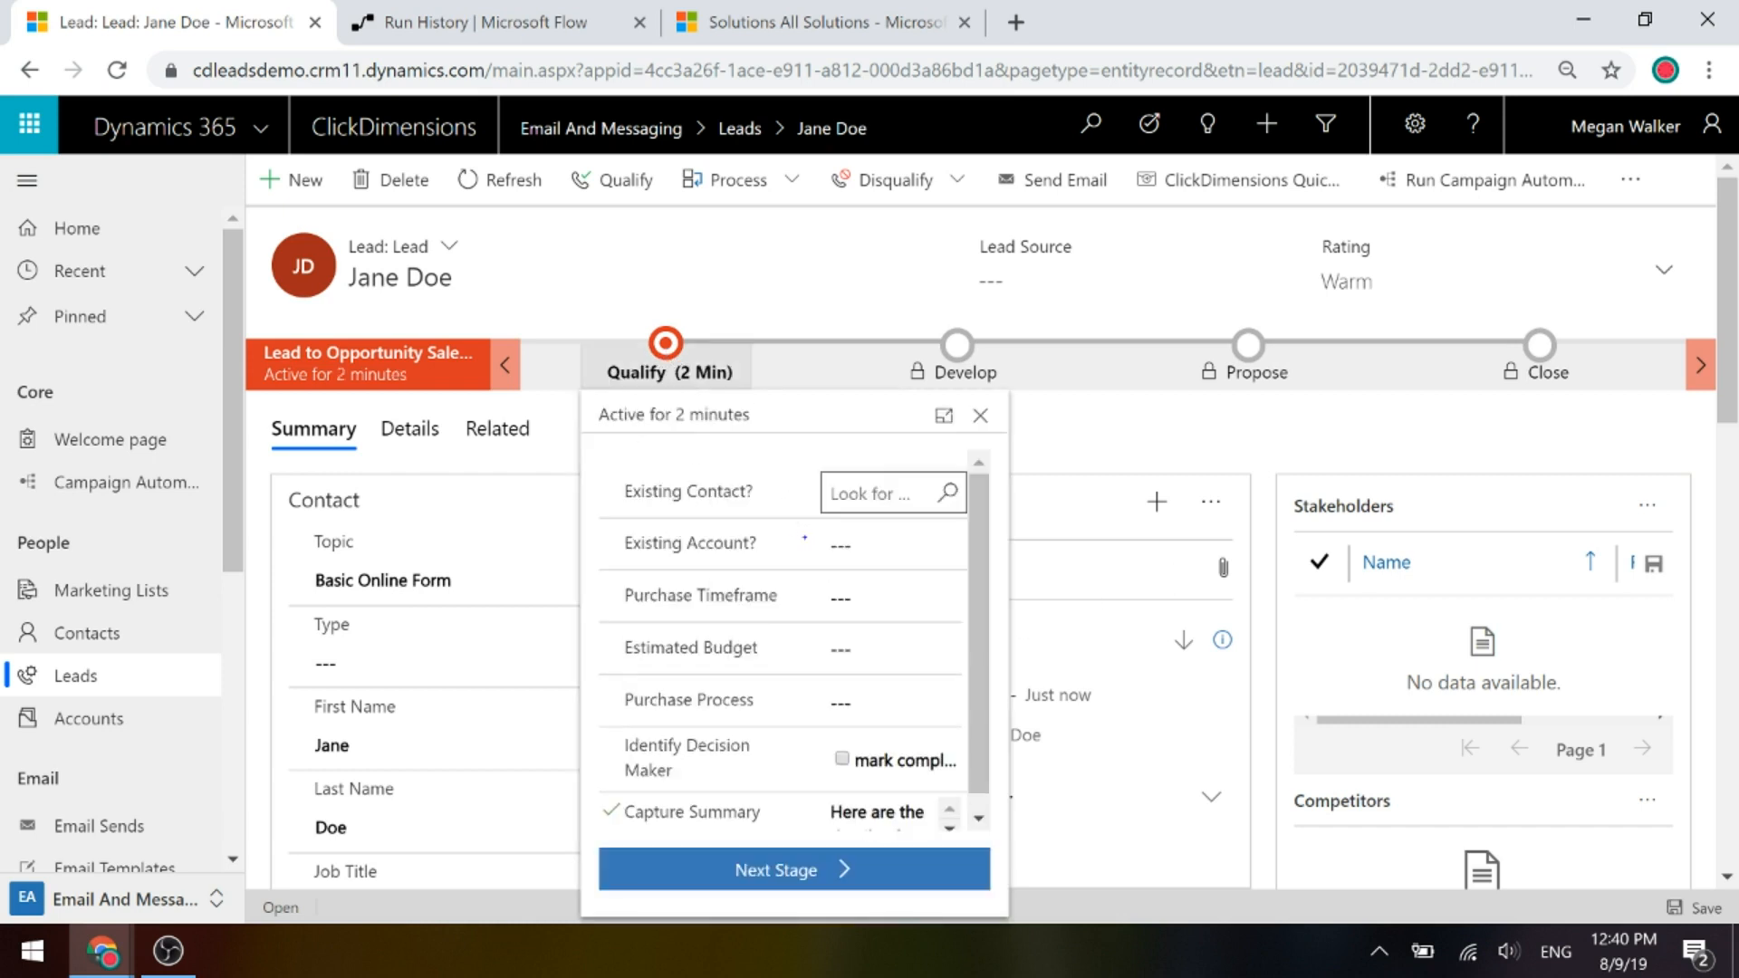